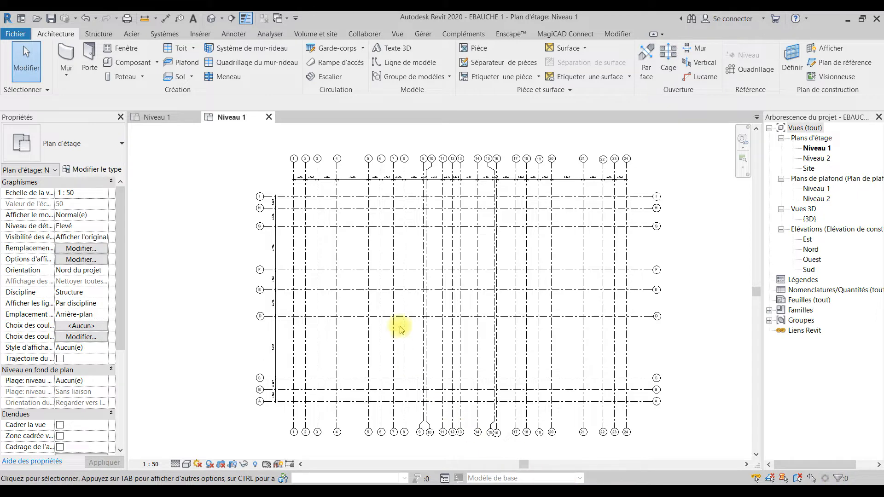
Step: Set the discipline of the Niveau 1 floor plan view to Structure
{"action": "left_click", "coordinate": [16, 293]}
{"action": "left_click", "coordinate": [92, 294]}
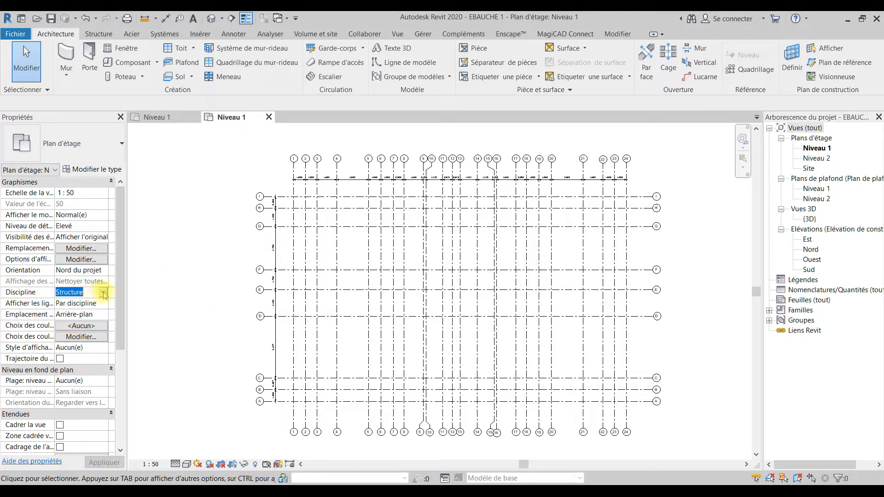
{"action": "left_click", "coordinate": [104, 293]}
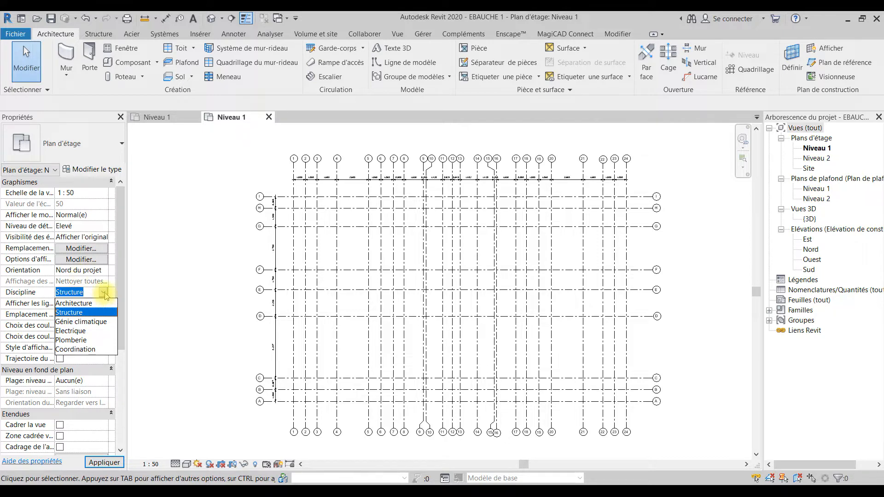
{"action": "left_click", "coordinate": [106, 295]}
{"action": "left_click", "coordinate": [105, 295]}
{"action": "left_click", "coordinate": [103, 294]}
{"action": "left_click", "coordinate": [104, 294]}
{"action": "left_click", "coordinate": [93, 317]}
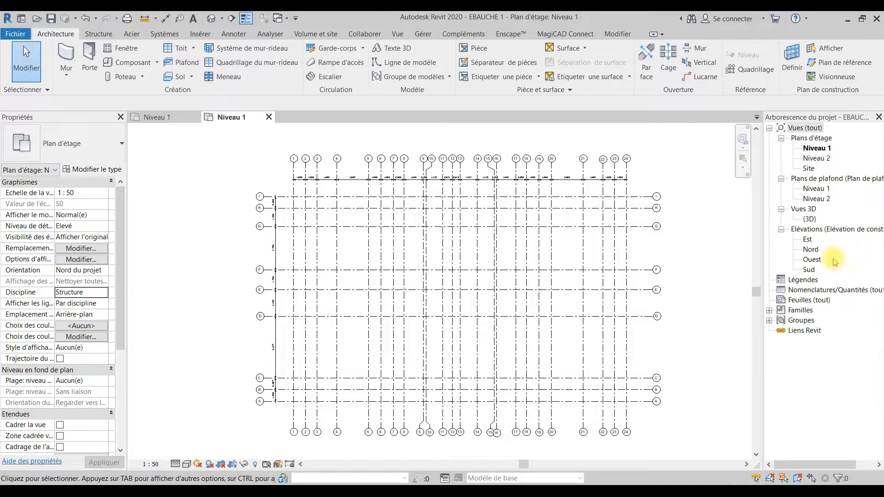
Step: Open the Est elevation view to display the existing levels and their heads
{"action": "left_click", "coordinate": [808, 239]}
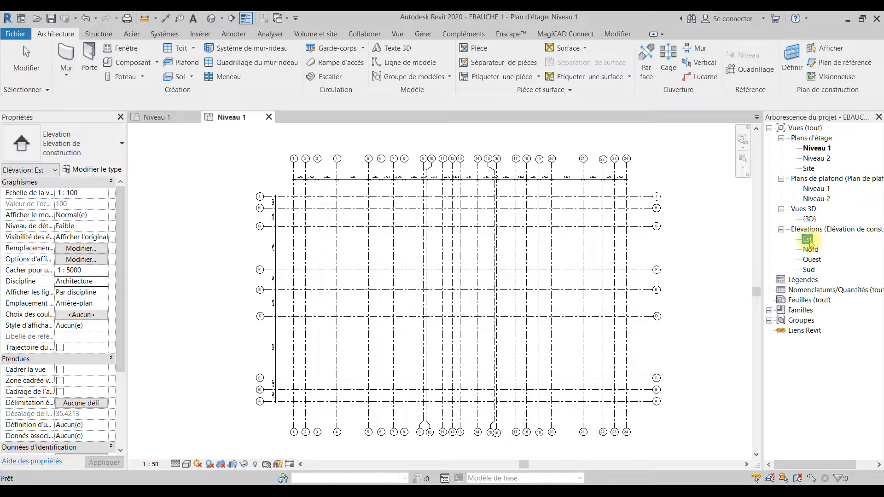
{"action": "double_click", "coordinate": [810, 240]}
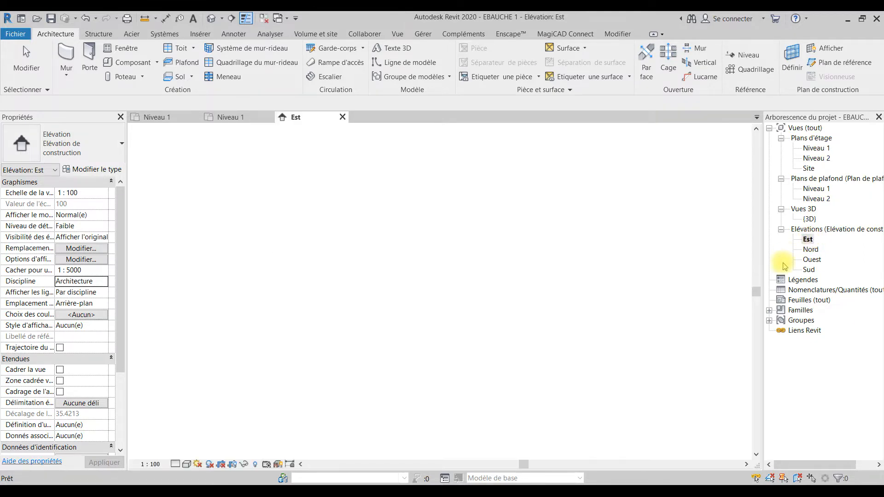
{"action": "scroll", "coordinate": [703, 202], "scroll_direction": "down", "scroll_amount": 4}
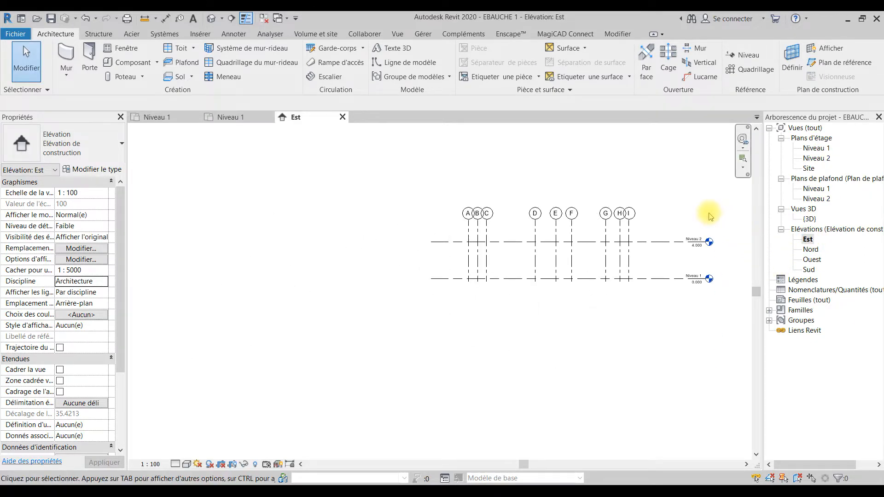
{"action": "scroll", "coordinate": [712, 218], "scroll_direction": "up", "scroll_amount": 2}
{"action": "mouse_move", "coordinate": [696, 282]}
{"action": "middle_mouse_down"}
{"action": "mouse_move", "coordinate": [623, 290]}
{"action": "mouse_move", "coordinate": [599, 282]}
{"action": "middle_mouse_up"}
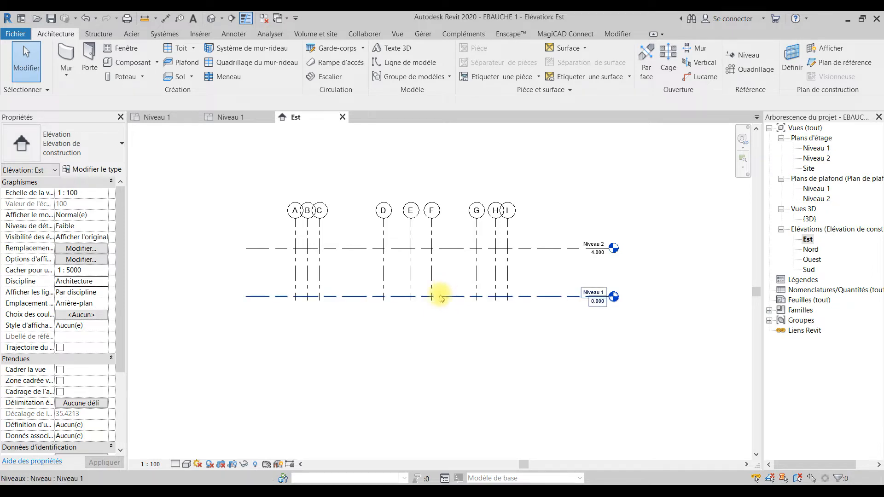
Step: Rename the level Niveau 1 as RDC and apply the new name to its corresponding views
{"action": "scroll", "coordinate": [579, 310], "scroll_direction": "up", "scroll_amount": 5}
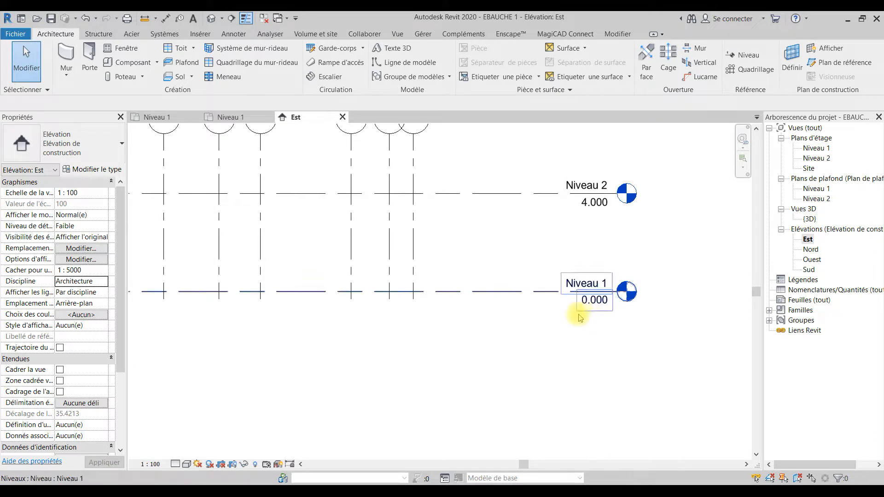
{"action": "left_click", "coordinate": [571, 285]}
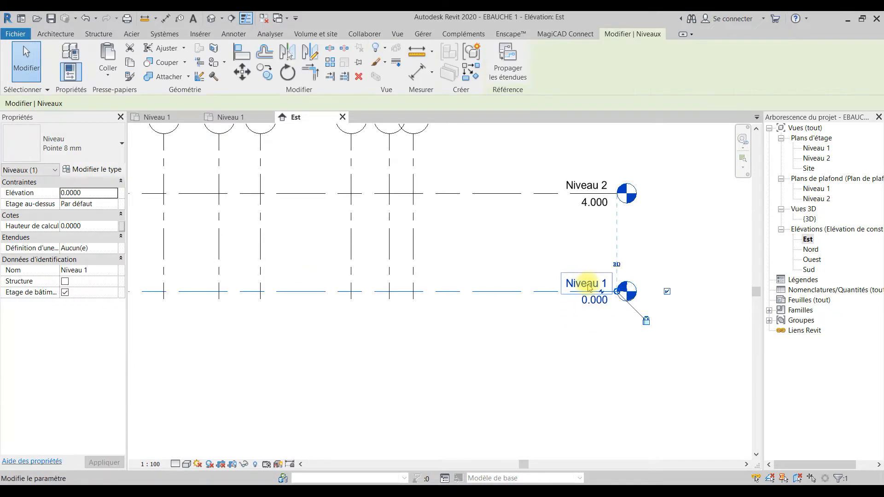
{"action": "left_click", "coordinate": [585, 282]}
{"action": "type", "text": "RDC"}
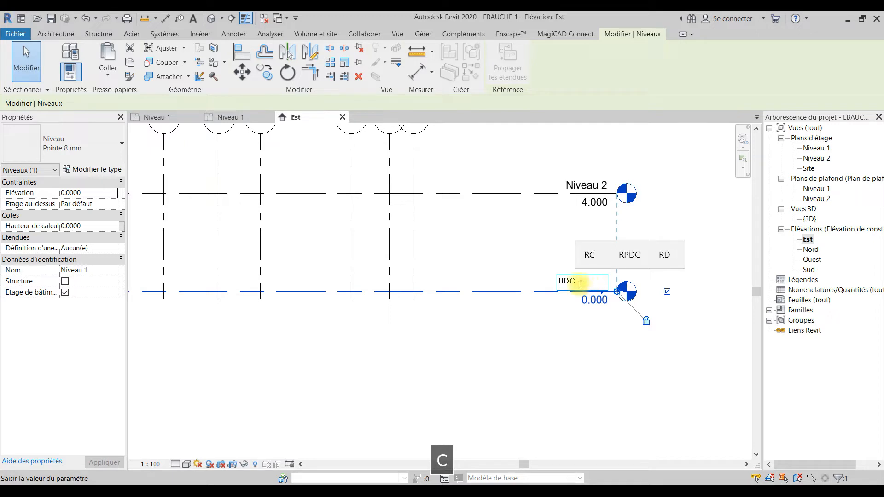
{"action": "left_click", "coordinate": [674, 318]}
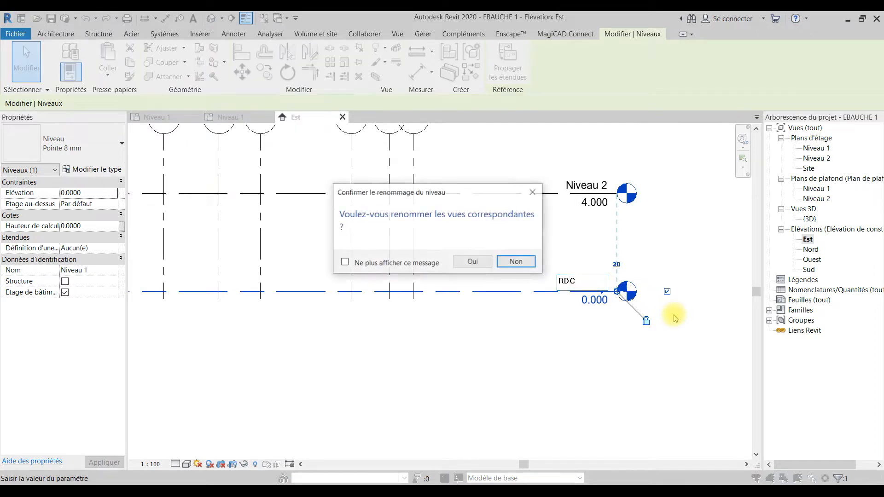
{"action": "left_click", "coordinate": [473, 262]}
{"action": "left_click", "coordinate": [644, 255]}
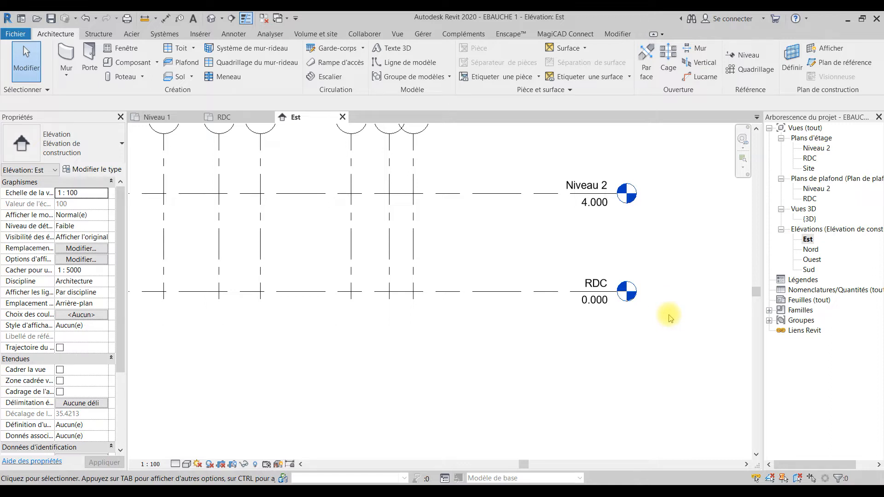
Step: Draw a new level 1.5 m below RDC, aligned with both ends of the existing levels
{"action": "scroll", "coordinate": [631, 259], "scroll_direction": "down", "scroll_amount": 3}
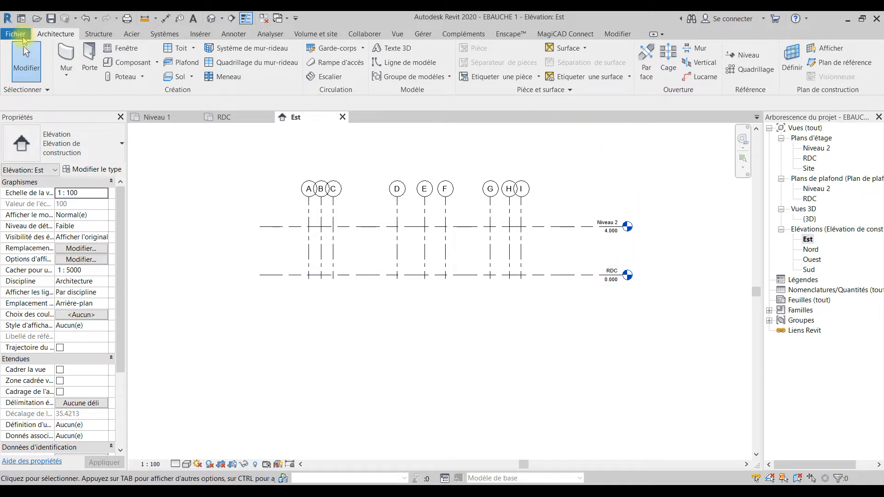
{"action": "left_click", "coordinate": [97, 34]}
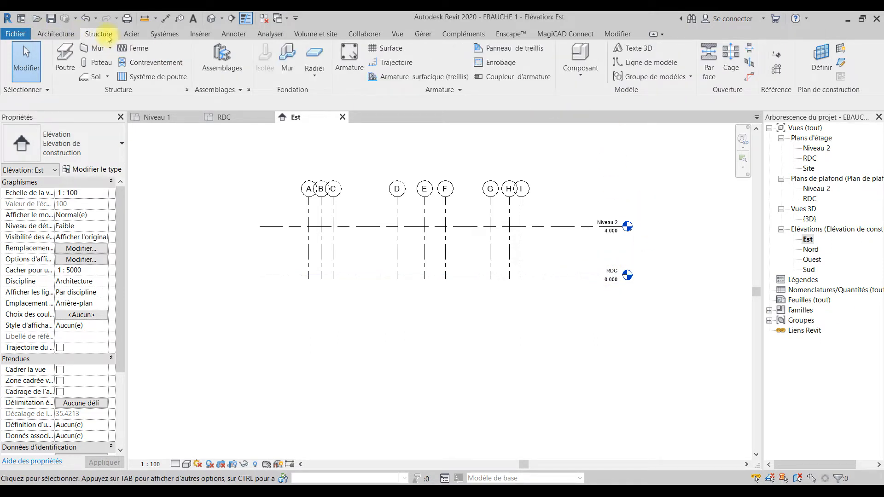
{"action": "left_click", "coordinate": [778, 54]}
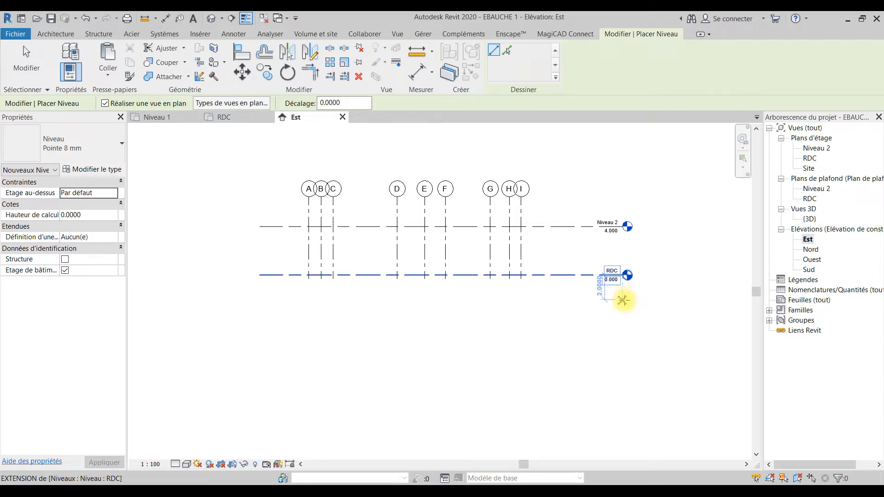
{"action": "type", "text": "1."}
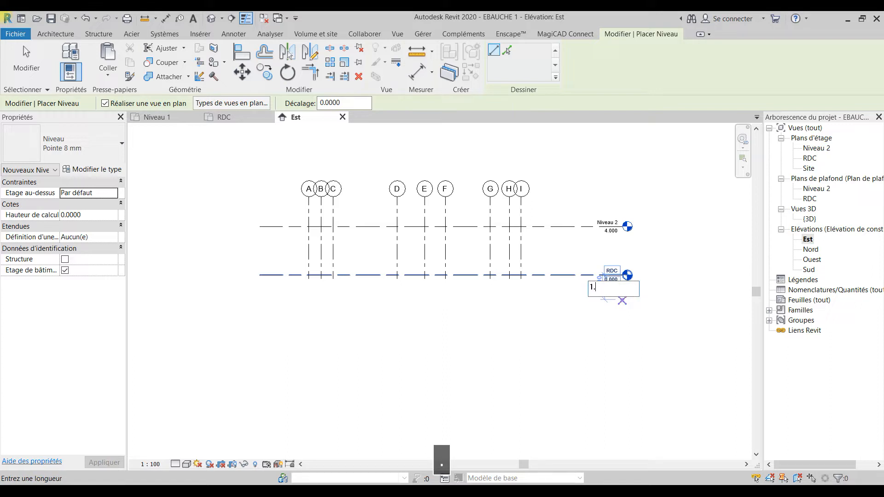
{"action": "key", "text": "Return"}
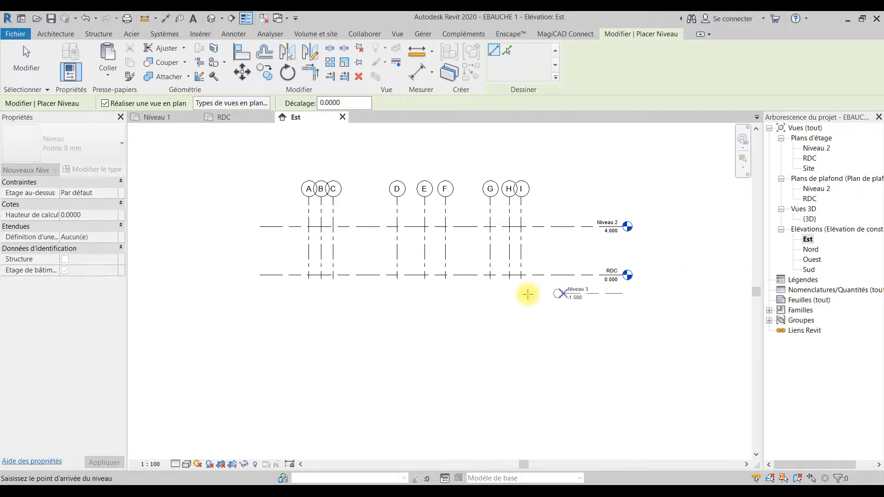
{"action": "left_click", "coordinate": [256, 294]}
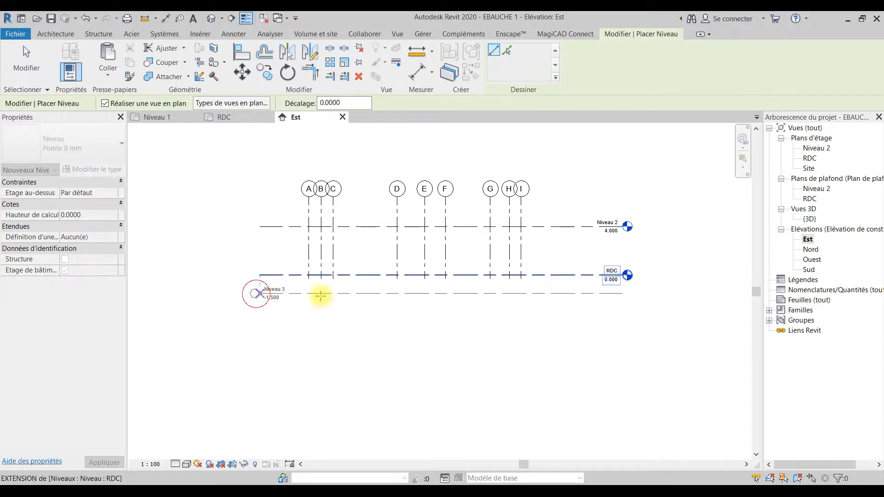
{"action": "left_click", "coordinate": [649, 294]}
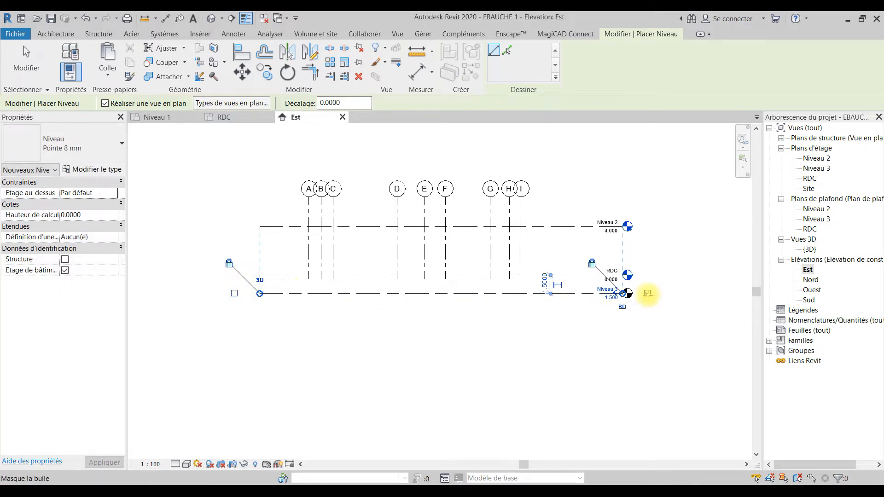
{"action": "key", "text": "Escape"}
{"action": "key", "text": "Escape"}
Step: Rename the new level below RDC as SOUBASSEMENTS, including its corresponding views
{"action": "scroll", "coordinate": [639, 298], "scroll_direction": "up", "scroll_amount": 3}
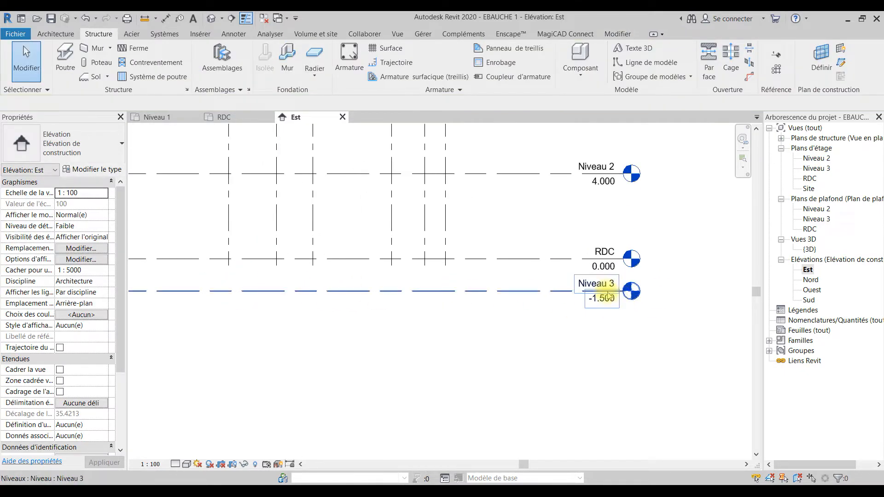
{"action": "left_click", "coordinate": [594, 284]}
{"action": "left_click", "coordinate": [594, 284]}
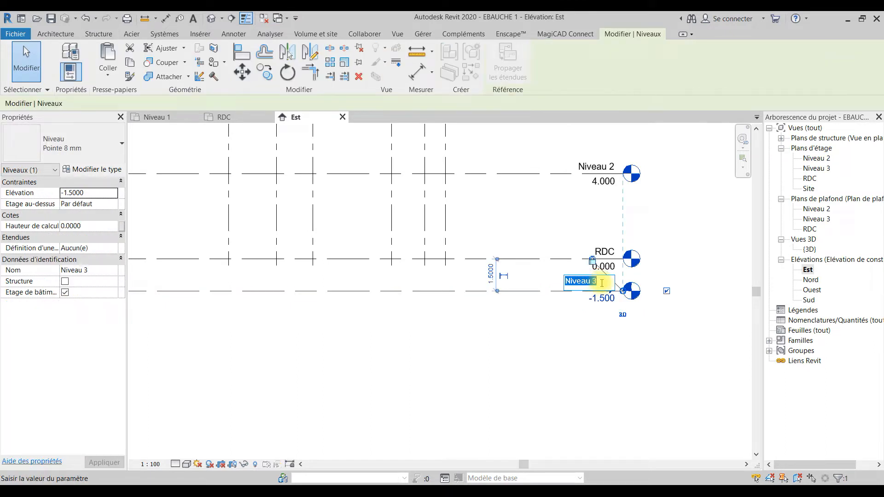
{"action": "type", "text": "SOU"}
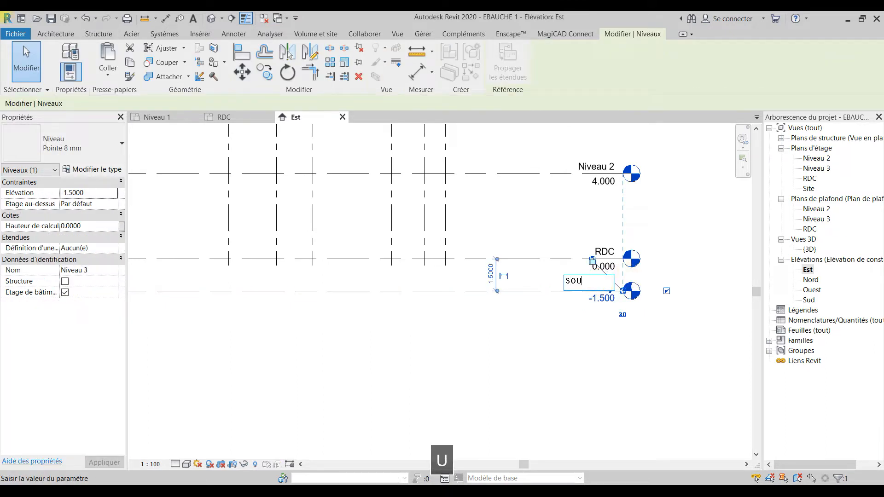
{"action": "type", "text": "BQSSQ"}
{"action": "key", "text": "BackSpace"}
{"action": "key", "text": "BackSpace"}
{"action": "key", "text": "BackSpace"}
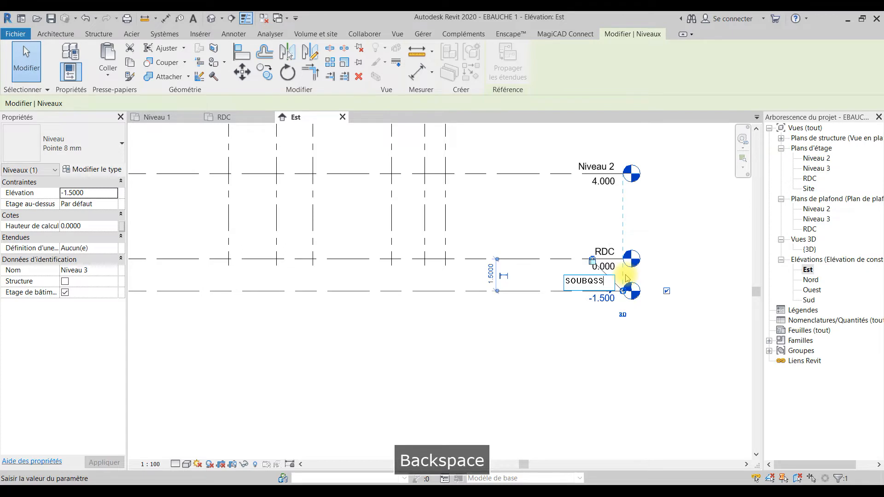
{"action": "type", "text": "A"}
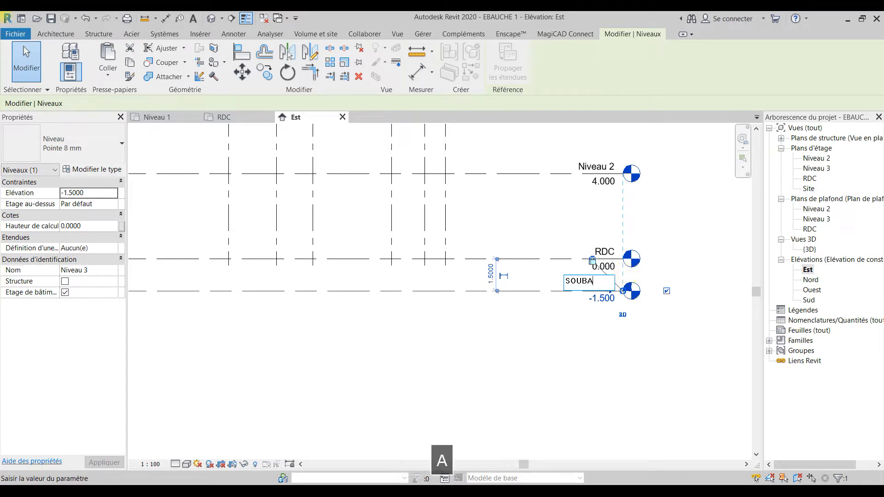
{"action": "type", "text": "SSEMENT"}
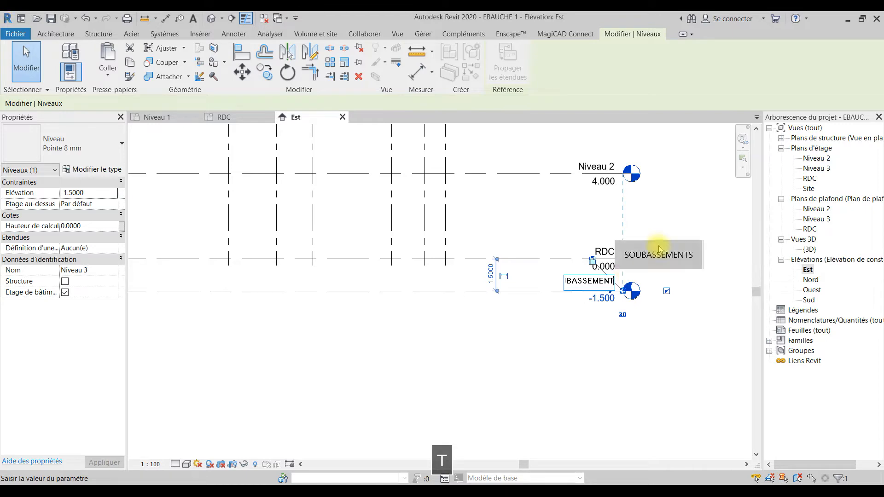
{"action": "left_click", "coordinate": [658, 250]}
{"action": "left_click", "coordinate": [687, 276]}
{"action": "left_click", "coordinate": [680, 309]}
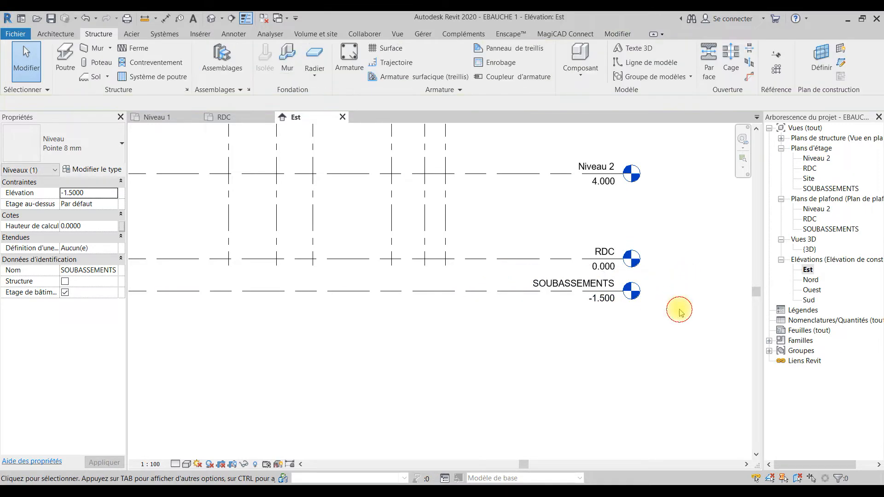
Step: Examine the names and elevations of the RDC and SOUBASSEMENTS levels in the Est elevation
{"action": "scroll", "coordinate": [614, 303], "scroll_direction": "up", "scroll_amount": 3}
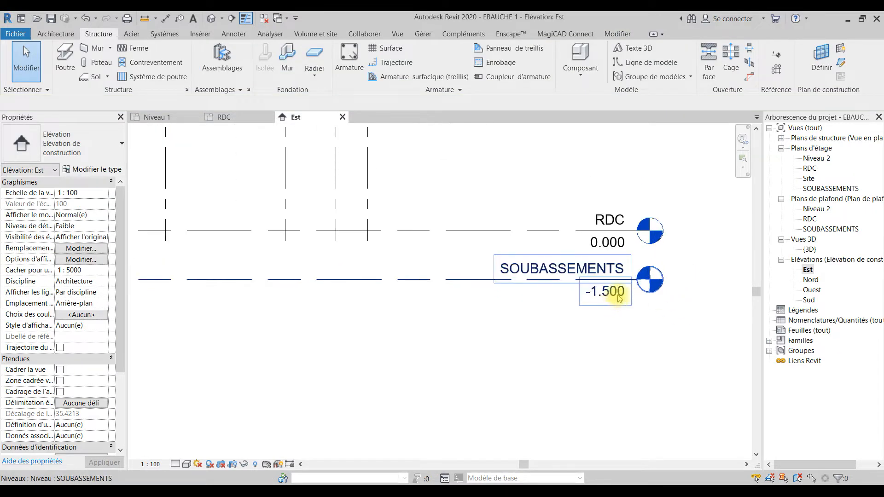
{"action": "left_click", "coordinate": [625, 299]}
{"action": "left_click", "coordinate": [705, 237]}
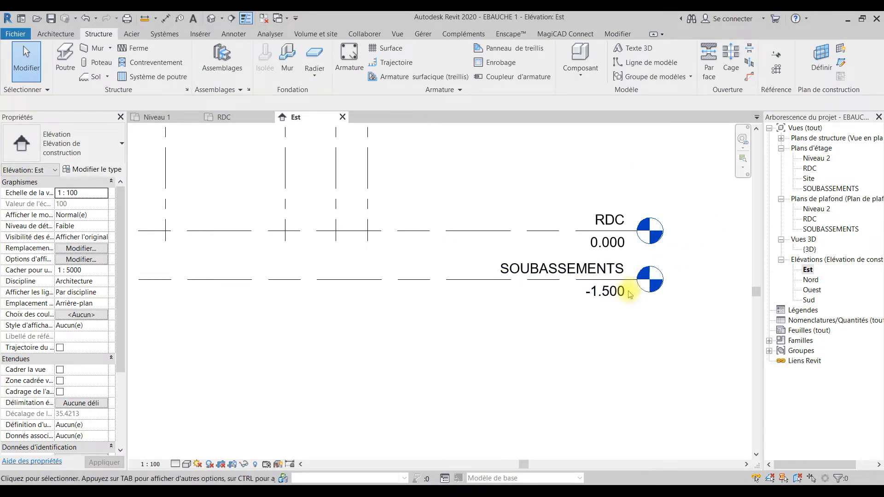
{"action": "scroll", "coordinate": [639, 283], "scroll_direction": "down", "scroll_amount": 3}
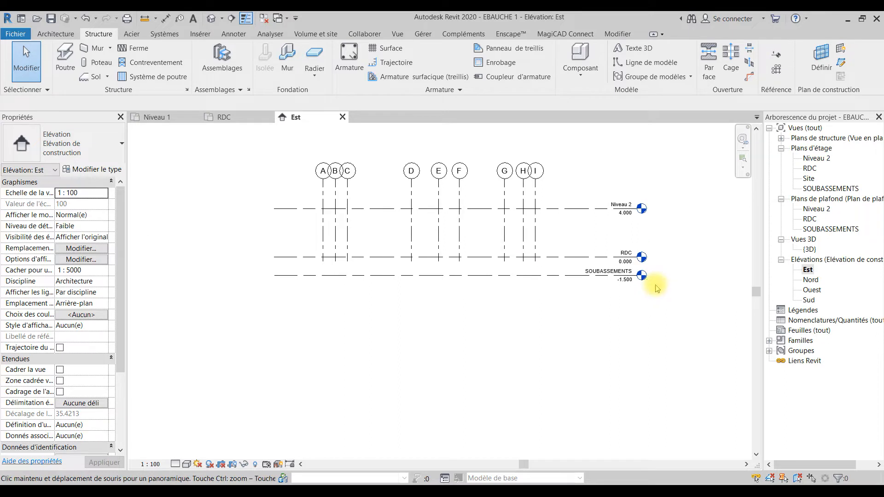
{"action": "scroll", "coordinate": [608, 254], "scroll_direction": "up", "scroll_amount": 1}
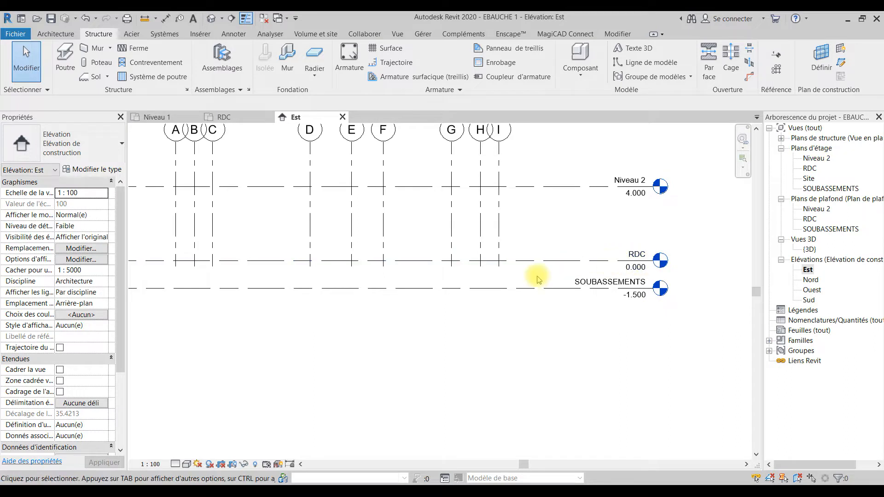
{"action": "scroll", "coordinate": [663, 309], "scroll_direction": "up", "scroll_amount": 3}
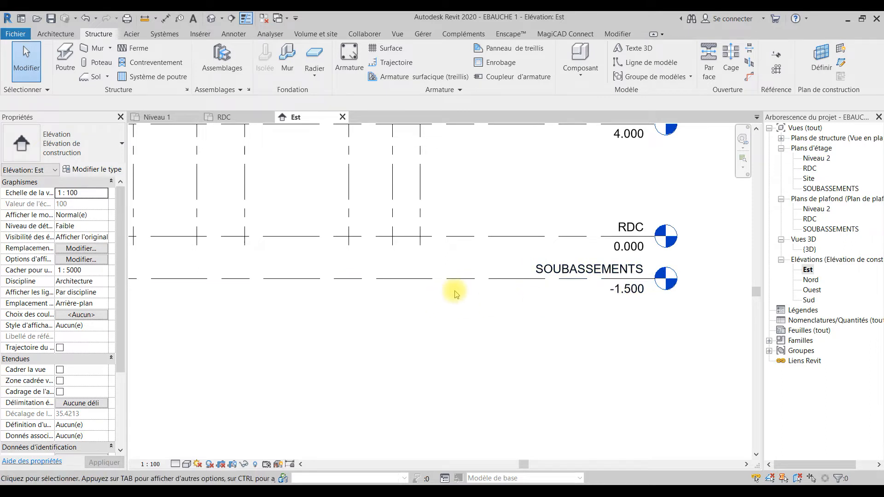
{"action": "scroll", "coordinate": [456, 295], "scroll_direction": "down", "scroll_amount": 2}
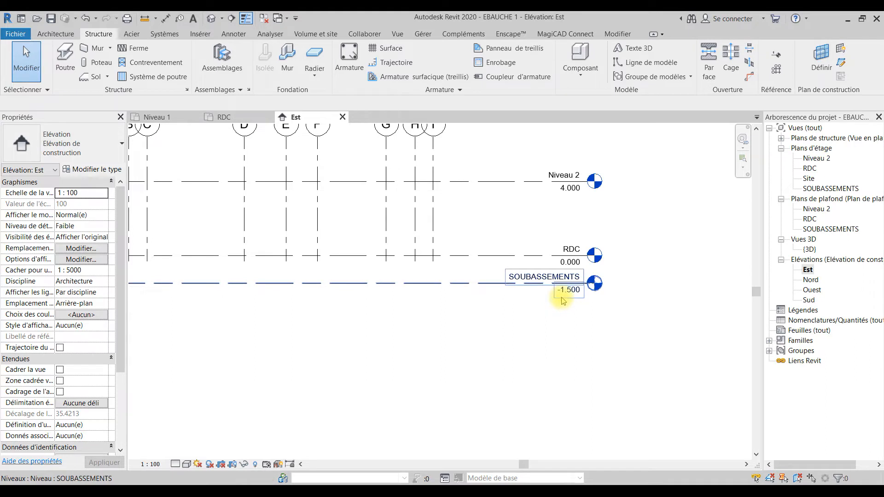
{"action": "middle_click_drag", "start_coordinate": [562, 302], "coordinate": [689, 304]}
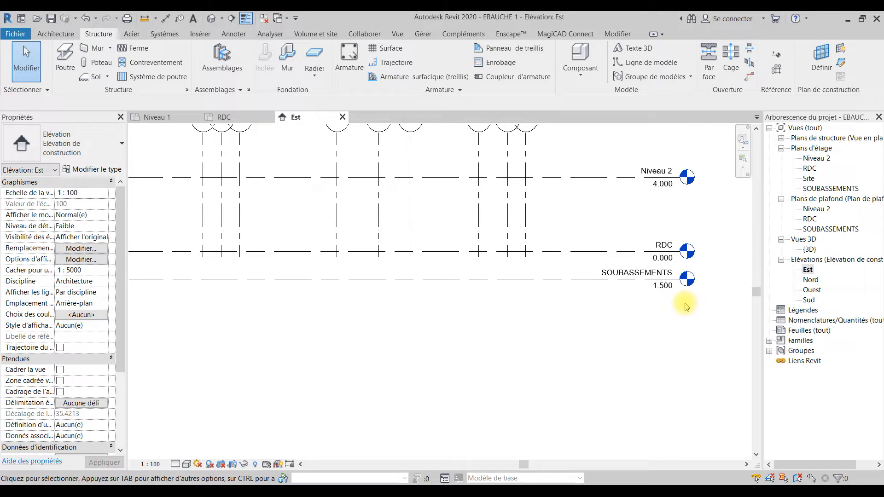
{"action": "scroll", "coordinate": [681, 302], "scroll_direction": "up", "scroll_amount": 2}
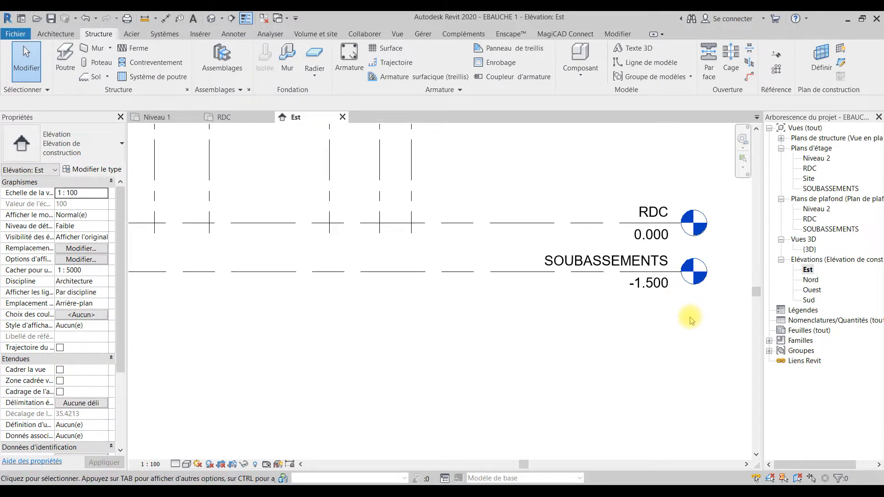
{"action": "middle_click_drag", "start_coordinate": [690, 320], "coordinate": [628, 310]}
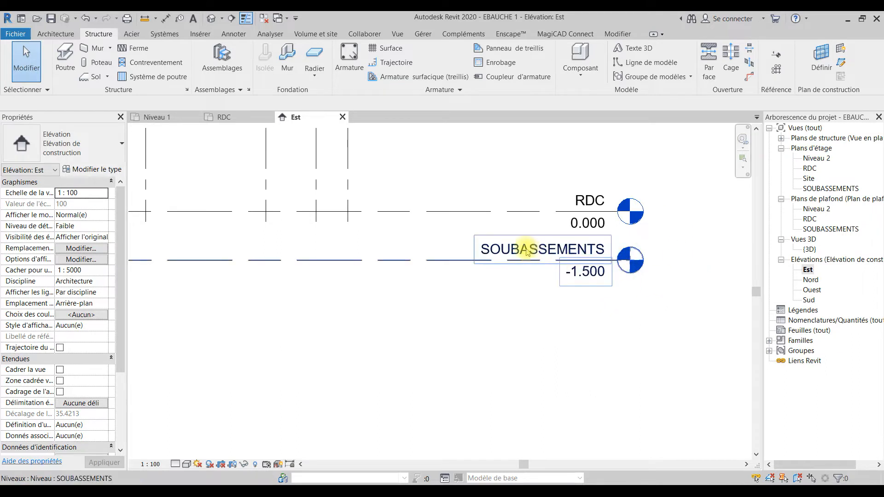
Step: Draw a new level about 1.2 m below SOUBASSEMENTS, aligned with both ends of the existing levels
{"action": "left_click", "coordinate": [777, 54]}
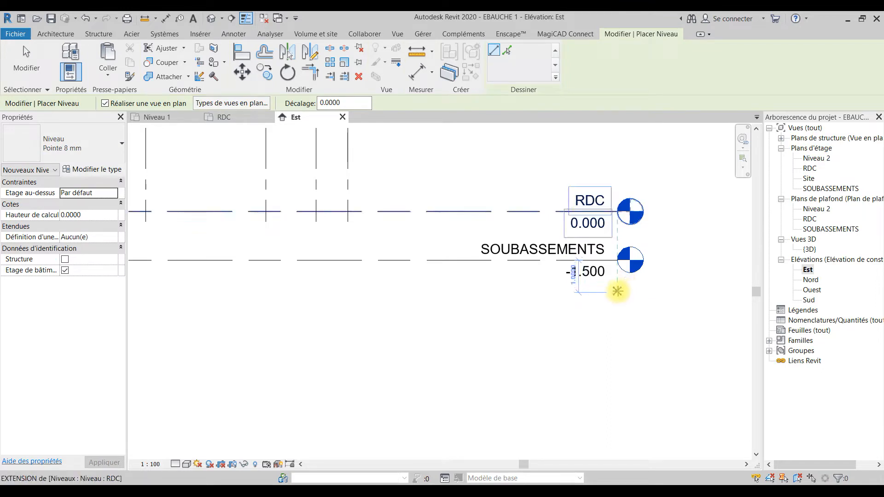
{"action": "left_click", "coordinate": [617, 297]}
{"action": "scroll", "coordinate": [599, 299], "scroll_direction": "down", "scroll_amount": 4}
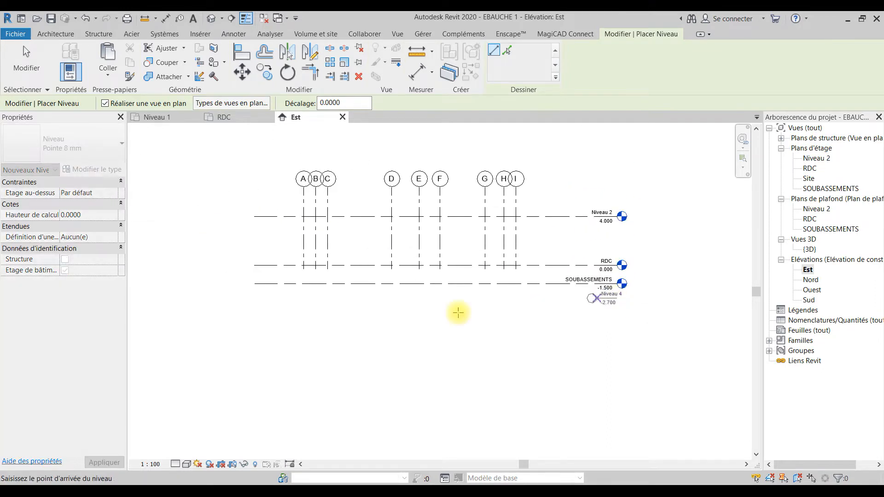
{"action": "left_click", "coordinate": [262, 298]}
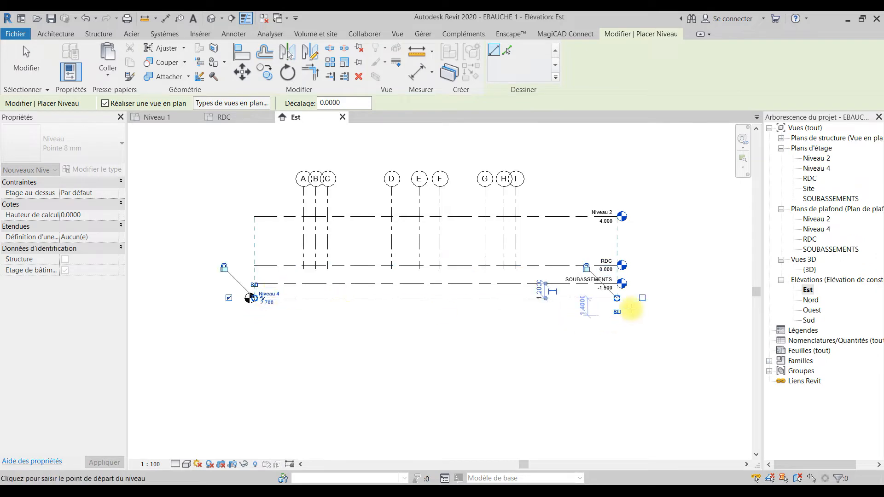
{"action": "scroll", "coordinate": [636, 306], "scroll_direction": "up", "scroll_amount": 1}
{"action": "scroll", "coordinate": [636, 306], "scroll_direction": "up", "scroll_amount": 2}
{"action": "key", "text": "Escape"}
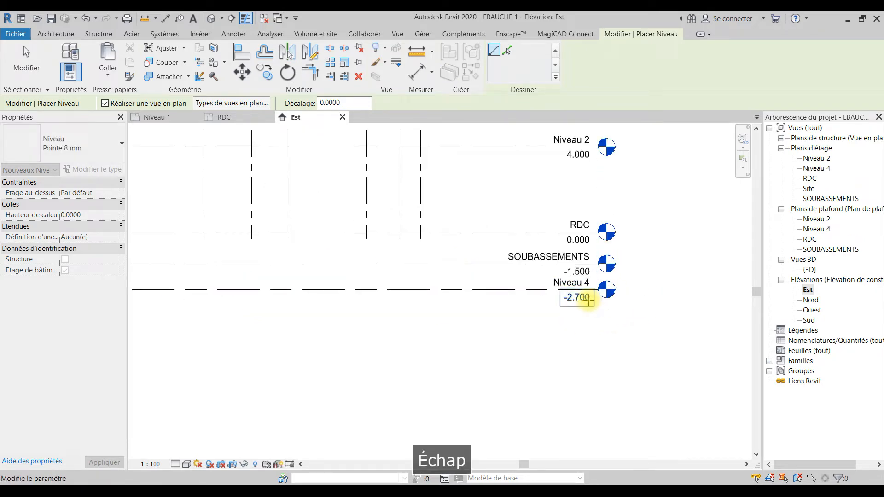
Step: Set the elevation of the new lowest level, Niveau 4, to -1.950
{"action": "scroll", "coordinate": [596, 266], "scroll_direction": "up", "scroll_amount": 2}
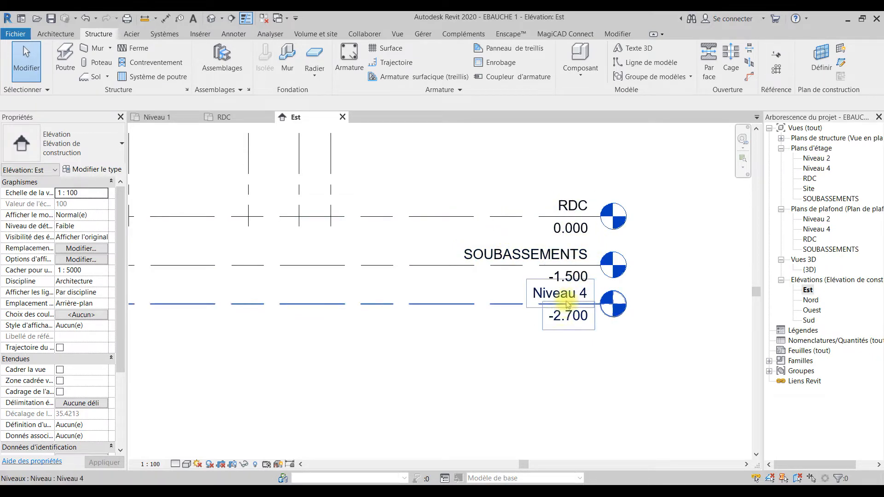
{"action": "left_click", "coordinate": [566, 323]}
{"action": "left_click", "coordinate": [581, 317]}
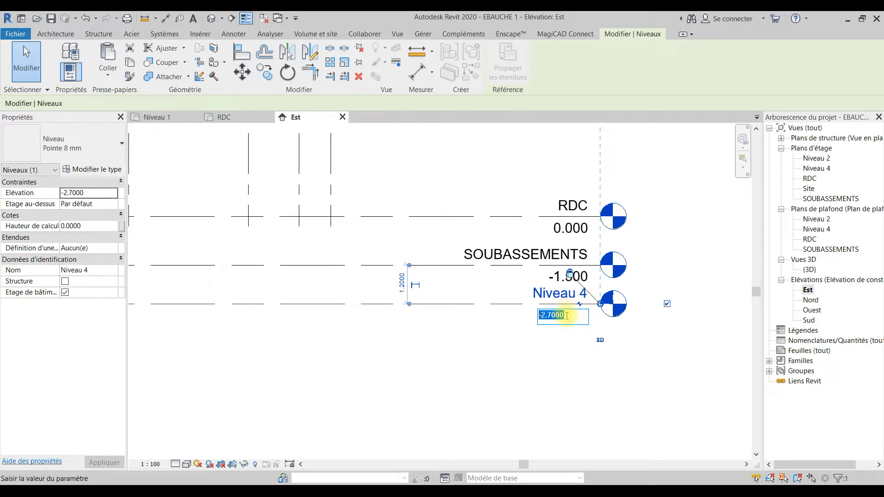
{"action": "left_click_drag", "start_coordinate": [562, 317], "coordinate": [542, 328]}
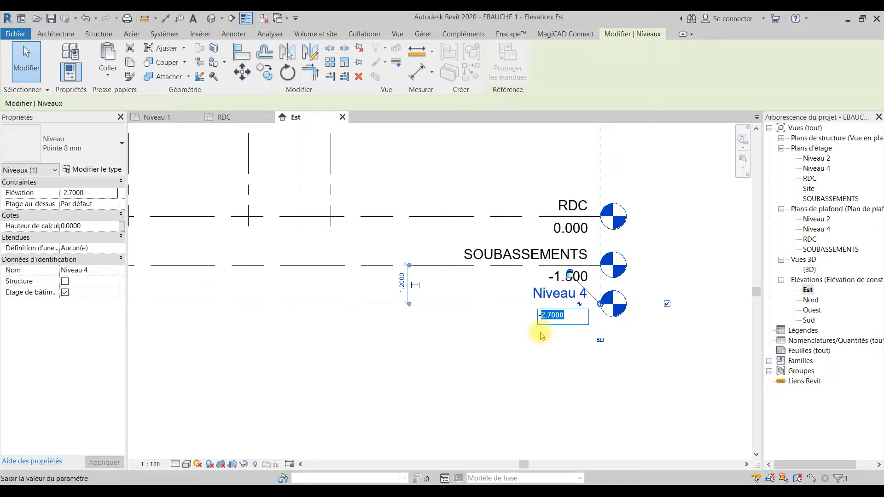
{"action": "type", "text": "1.950"}
{"action": "key", "text": "Return"}
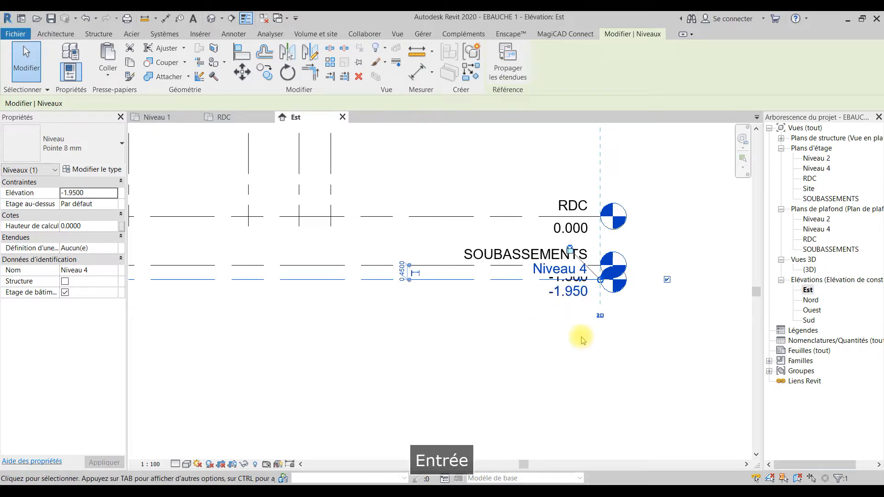
{"action": "left_click", "coordinate": [672, 325]}
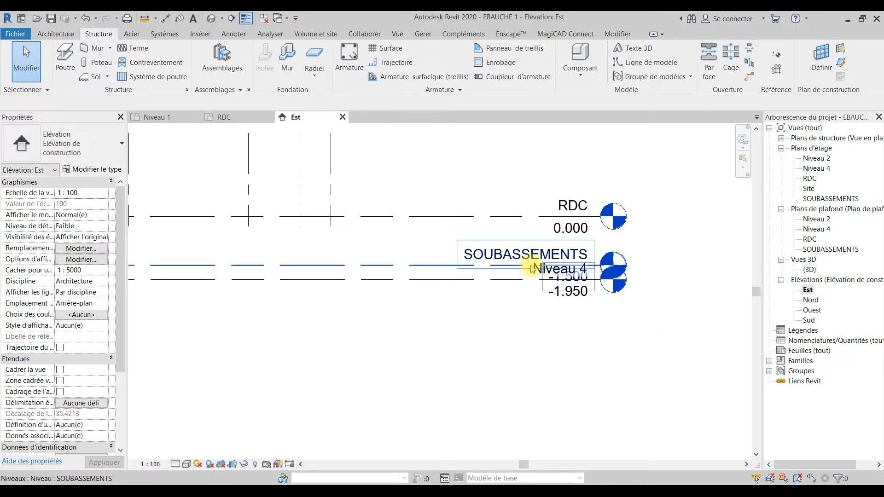
Step: Add an elbow to the Niveau 4 level line so its head sits clear below the SOUBASSEMENTS label
{"action": "left_click", "coordinate": [586, 294]}
{"action": "left_click", "coordinate": [580, 280]}
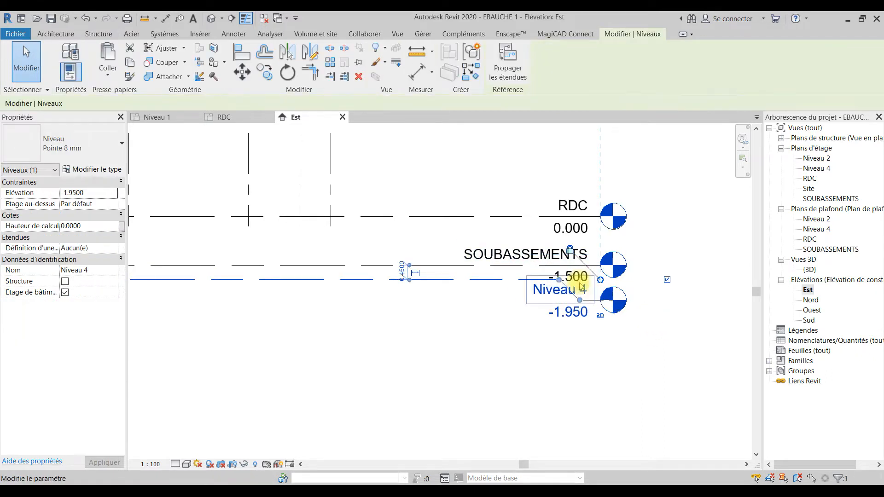
{"action": "left_click", "coordinate": [672, 326]}
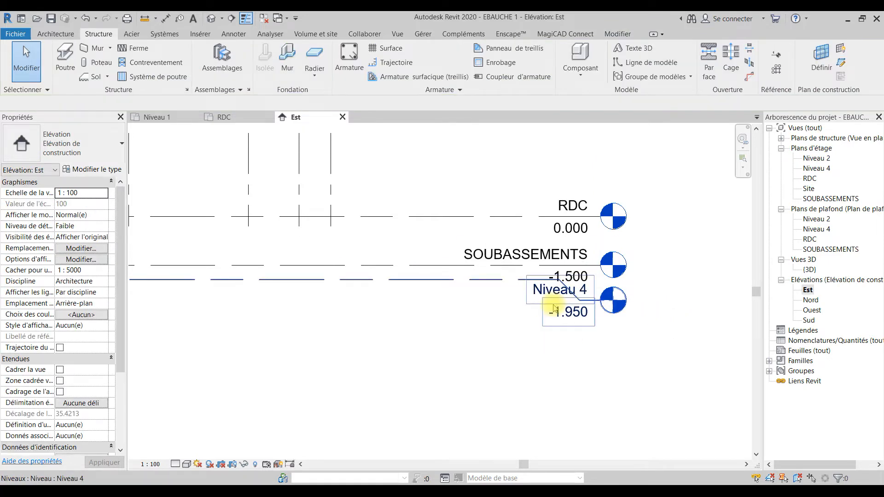
Step: Rename the level Niveau 4 as FONDATION, including its corresponding views
{"action": "double_click", "coordinate": [548, 291]}
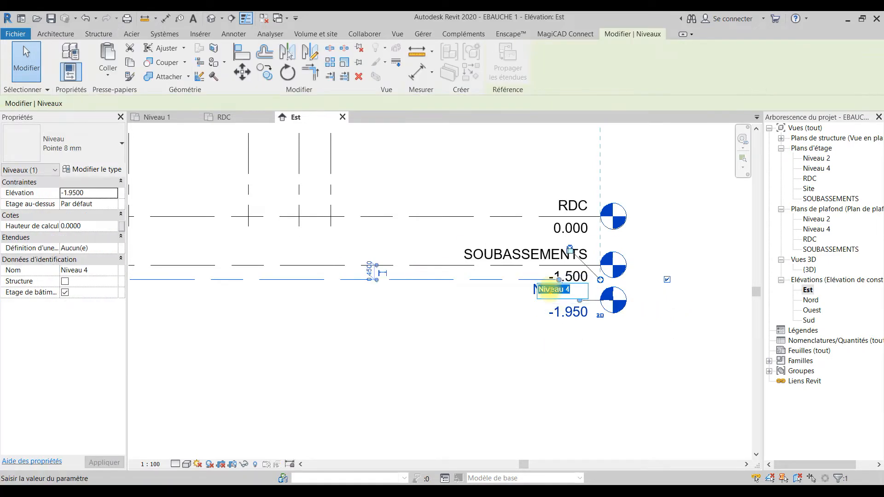
{"action": "type", "text": "FONDATION"}
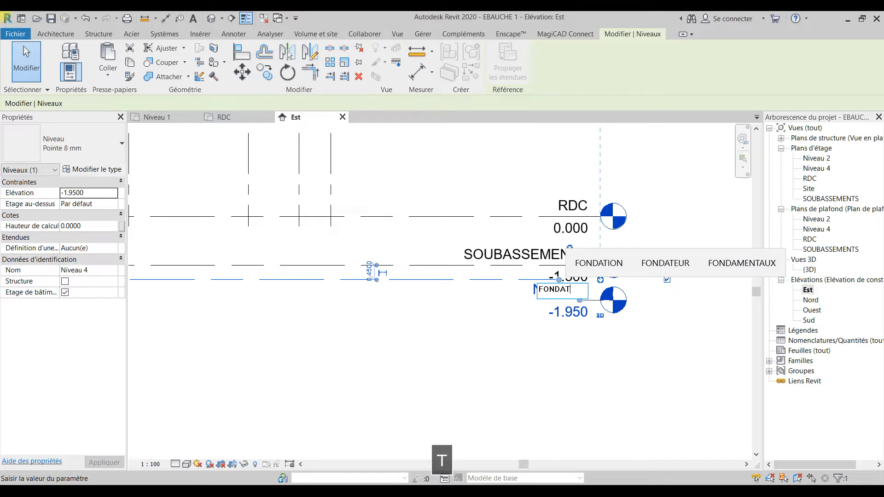
{"action": "key", "text": "Return"}
{"action": "left_click", "coordinate": [676, 333]}
Step: Hide the FONDATION level's head at the grid A end, keeping only the one at the opposite end
{"action": "scroll", "coordinate": [691, 334], "scroll_direction": "down", "scroll_amount": 3}
{"action": "mouse_move", "coordinate": [701, 336]}
{"action": "middle_mouse_down"}
{"action": "mouse_move", "coordinate": [756, 319]}
{"action": "mouse_move", "coordinate": [711, 343]}
{"action": "middle_mouse_up"}
{"action": "left_click", "coordinate": [367, 312]}
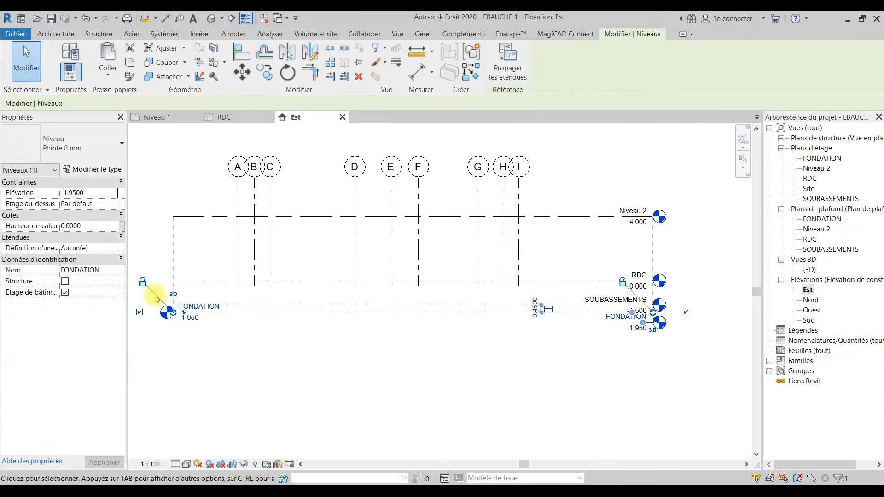
{"action": "left_click", "coordinate": [140, 312]}
{"action": "left_click", "coordinate": [175, 395]}
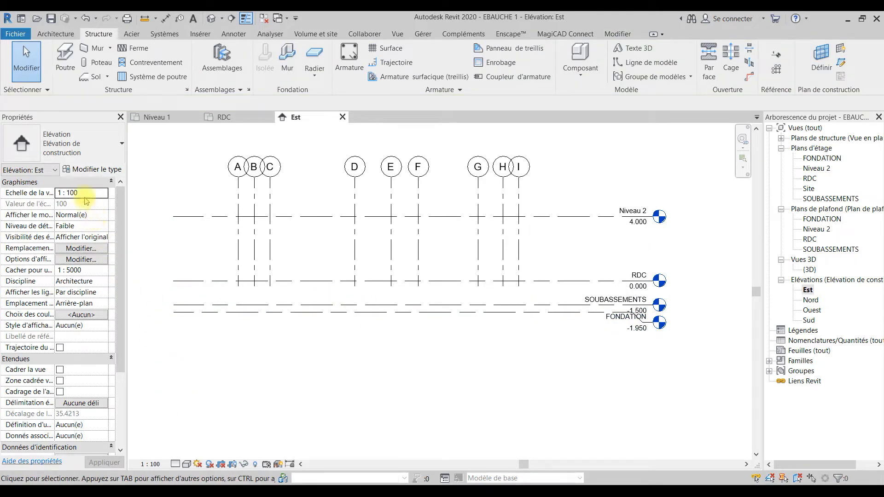
Step: Set the Est elevation's view scale to 1:50 and its detail level to Elevé
{"action": "left_click", "coordinate": [103, 194]}
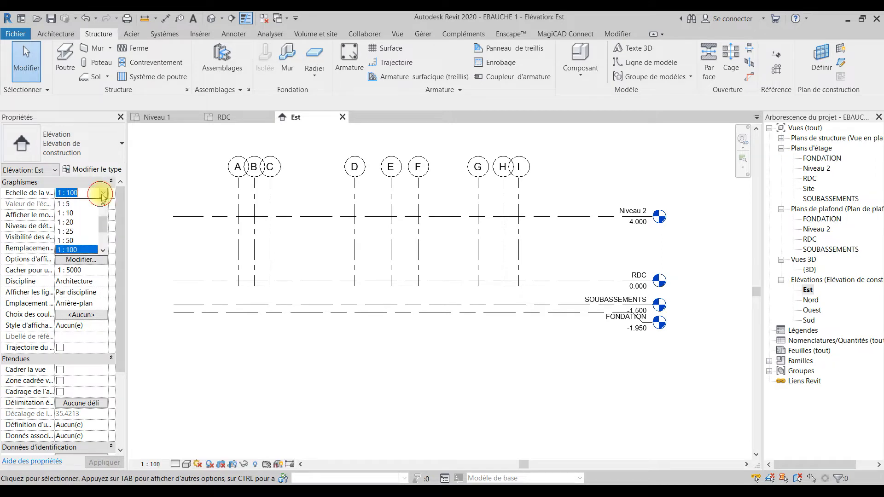
{"action": "left_click", "coordinate": [68, 240]}
{"action": "mouse_move", "coordinate": [672, 334]}
{"action": "middle_mouse_down"}
{"action": "mouse_move", "coordinate": [672, 319]}
{"action": "mouse_move", "coordinate": [671, 330]}
{"action": "middle_mouse_up"}
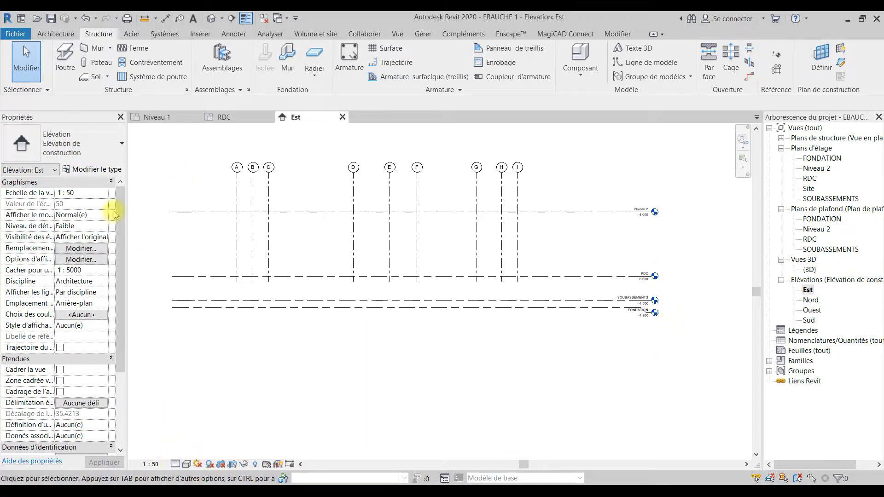
{"action": "left_click", "coordinate": [175, 464]}
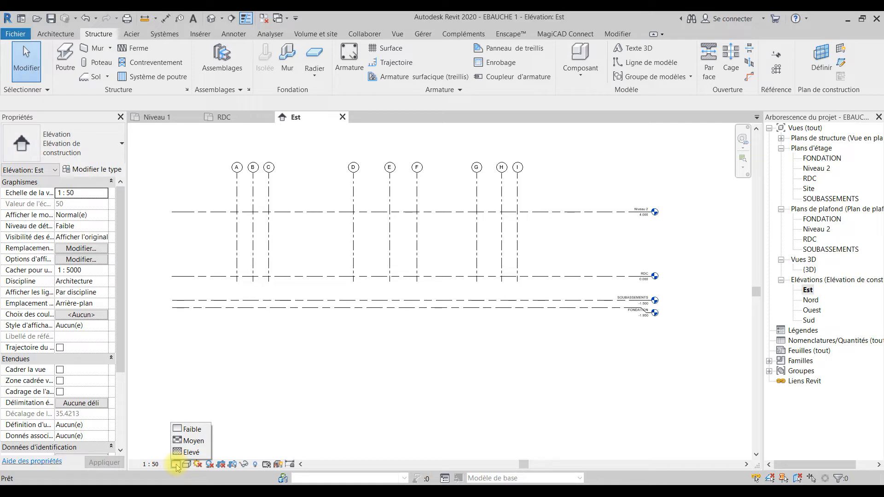
{"action": "left_click", "coordinate": [189, 453]}
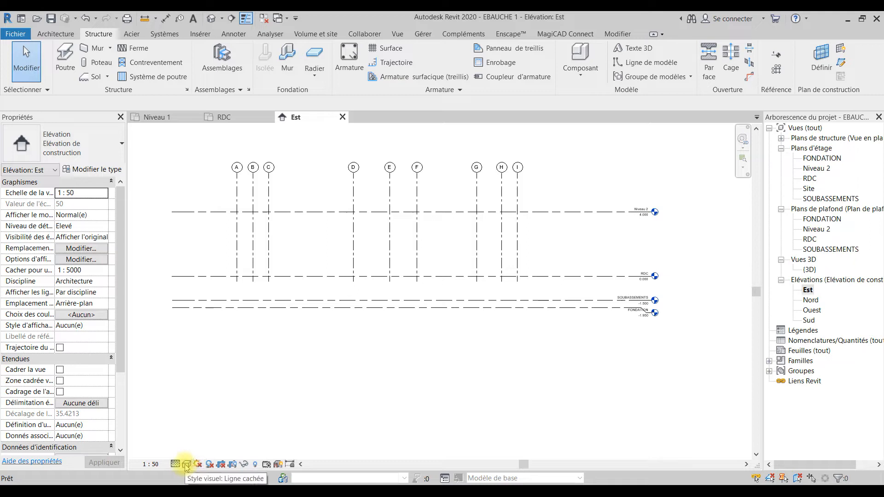
{"action": "left_click", "coordinate": [187, 466]}
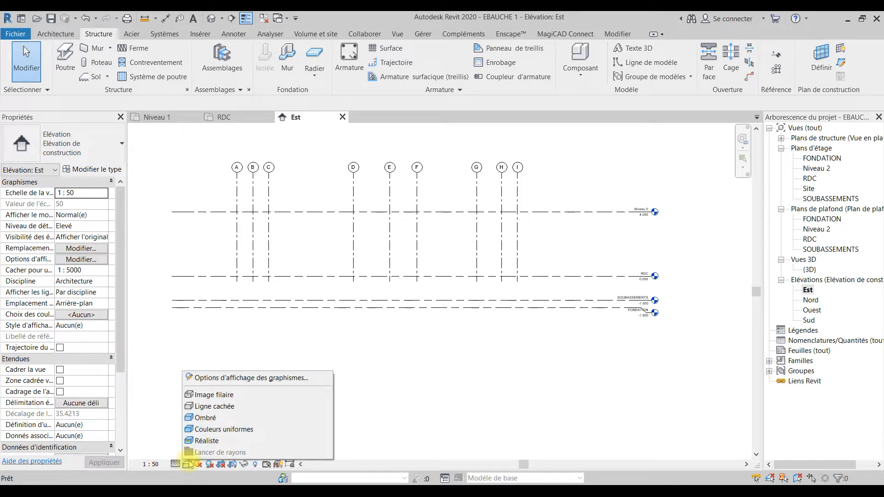
{"action": "left_click", "coordinate": [664, 358]}
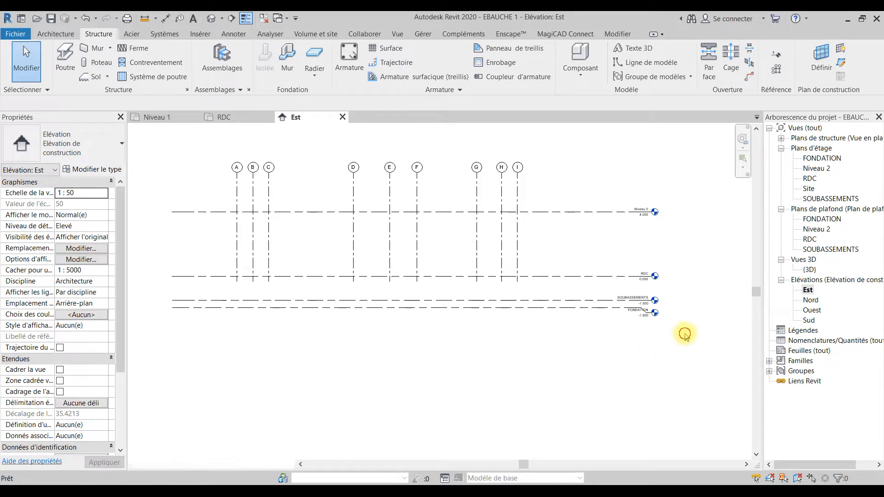
Step: Rename the level Niveau 2 as ETAGE 1, including its corresponding views
{"action": "scroll", "coordinate": [673, 276], "scroll_direction": "up", "scroll_amount": 1}
{"action": "middle_click_drag", "start_coordinate": [685, 229], "coordinate": [681, 255]}
{"action": "scroll", "coordinate": [643, 203], "scroll_direction": "up", "scroll_amount": 2}
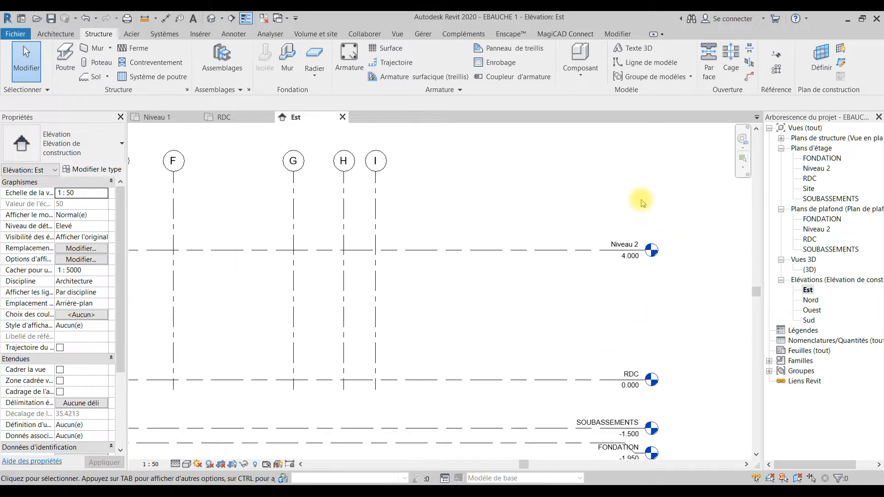
{"action": "left_click", "coordinate": [624, 245]}
{"action": "left_click", "coordinate": [615, 242]}
{"action": "left_click_drag", "start_coordinate": [595, 242], "coordinate": [582, 245]}
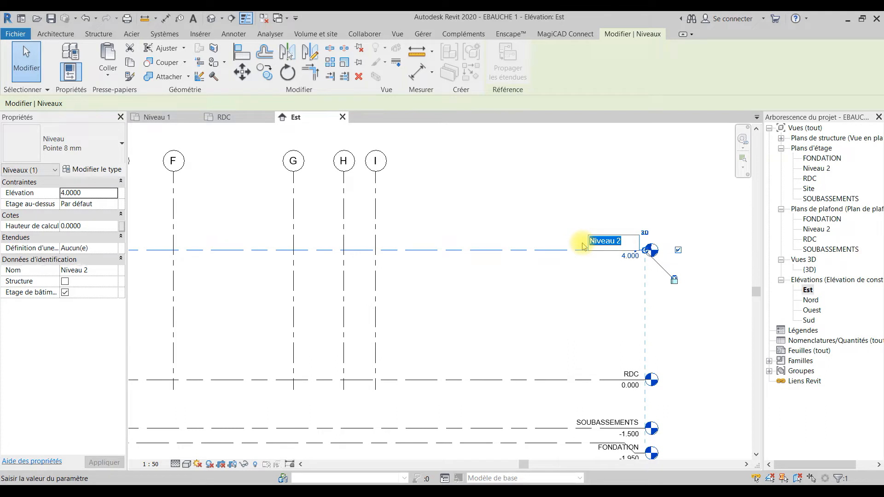
{"action": "type", "text": "ETAGE"}
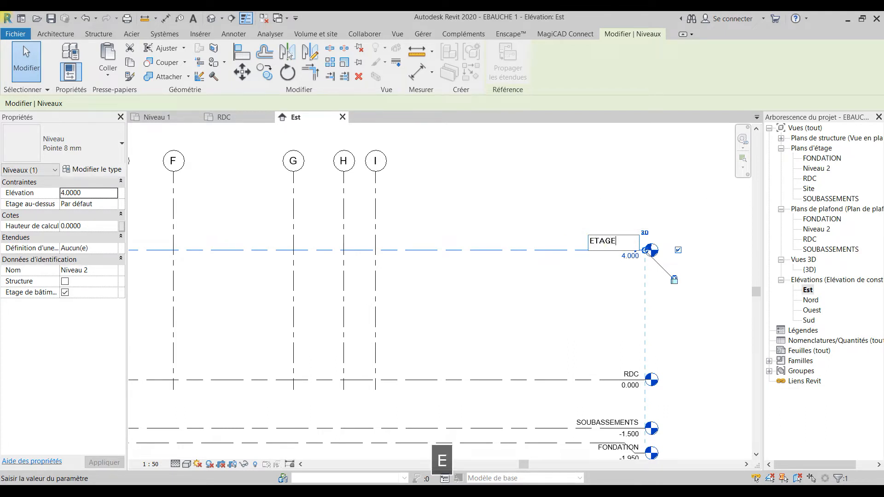
{"action": "type", "text": " 1"}
{"action": "key", "text": "Return"}
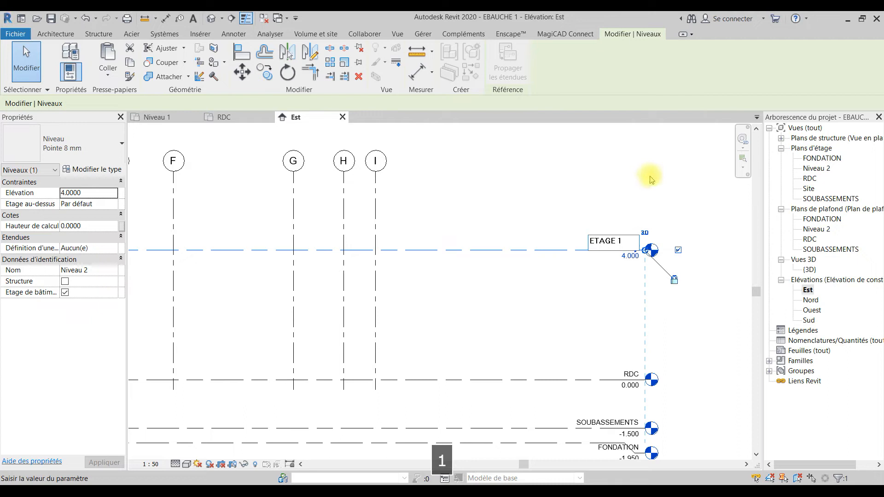
Step: Set the elevation of the ETAGE 1 level to 3.060
{"action": "scroll", "coordinate": [648, 180], "scroll_direction": "down", "scroll_amount": 3}
{"action": "scroll", "coordinate": [650, 225], "scroll_direction": "up", "scroll_amount": 3}
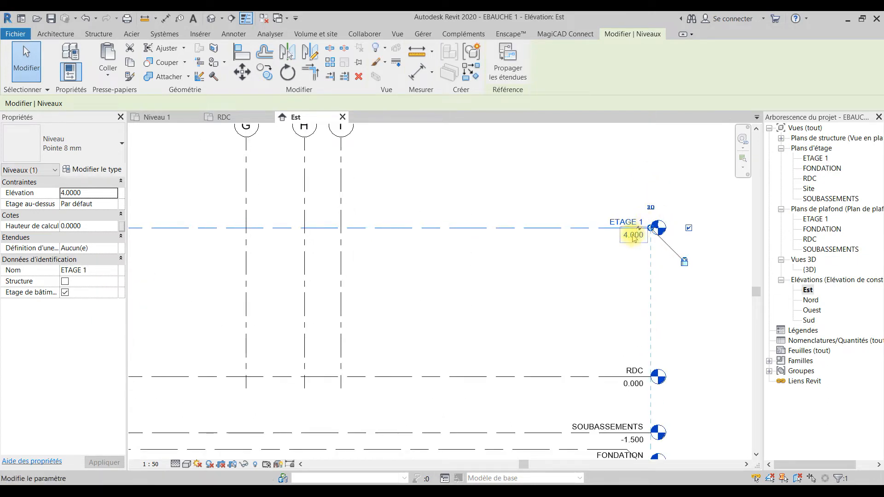
{"action": "left_click", "coordinate": [628, 238]}
{"action": "type", "text": "3"}
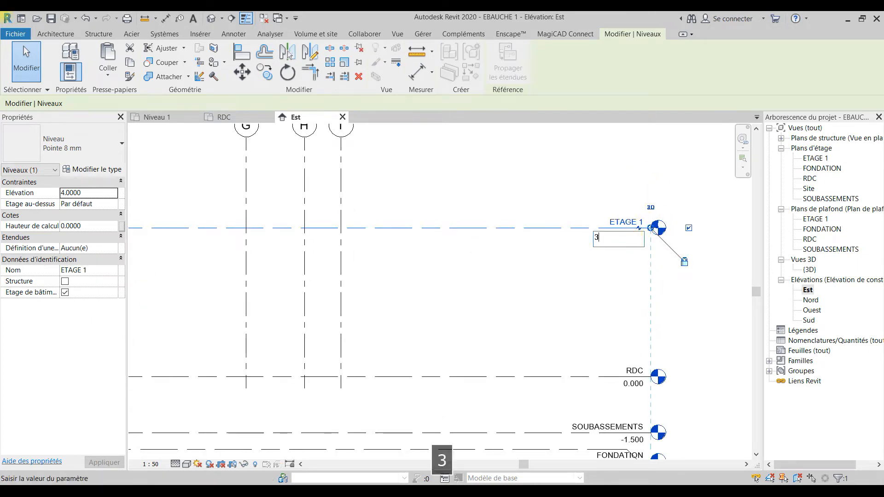
{"action": "type", "text": ".060"}
{"action": "key", "text": "Return"}
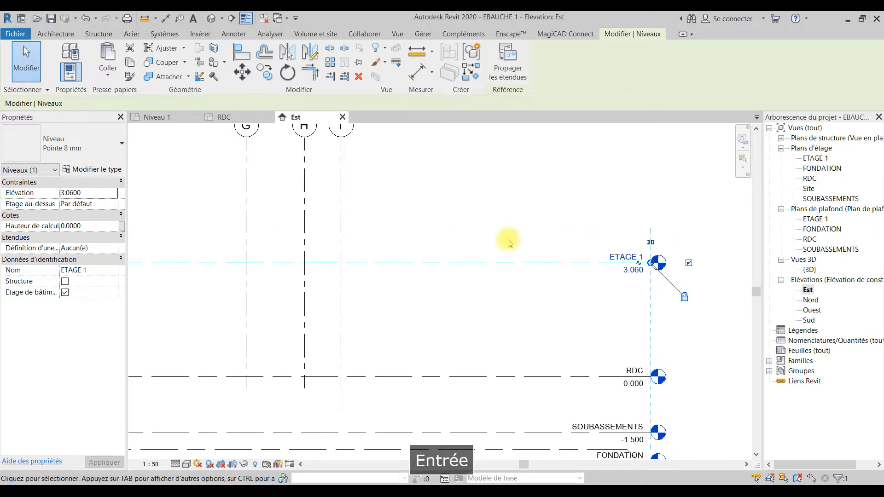
{"action": "left_click", "coordinate": [617, 210]}
{"action": "scroll", "coordinate": [616, 212], "scroll_direction": "down", "scroll_amount": 5}
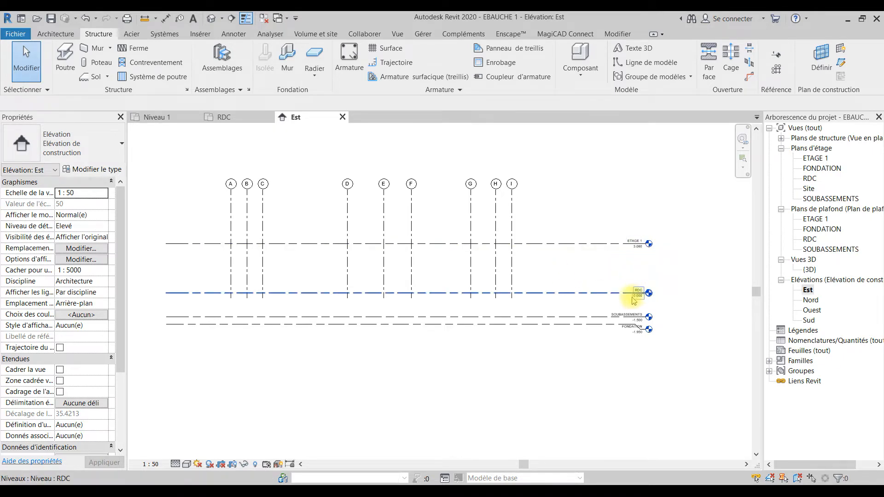
{"action": "scroll", "coordinate": [636, 302], "scroll_direction": "up", "scroll_amount": 3}
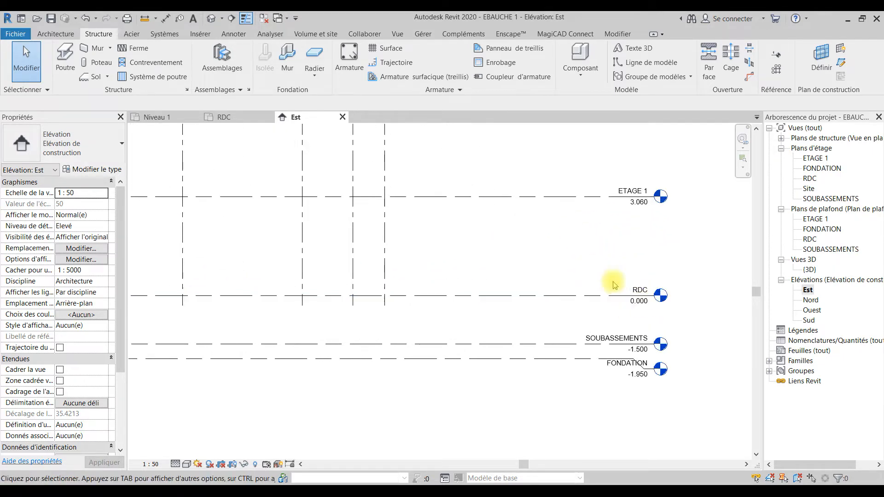
{"action": "scroll", "coordinate": [640, 211], "scroll_direction": "up", "scroll_amount": 1}
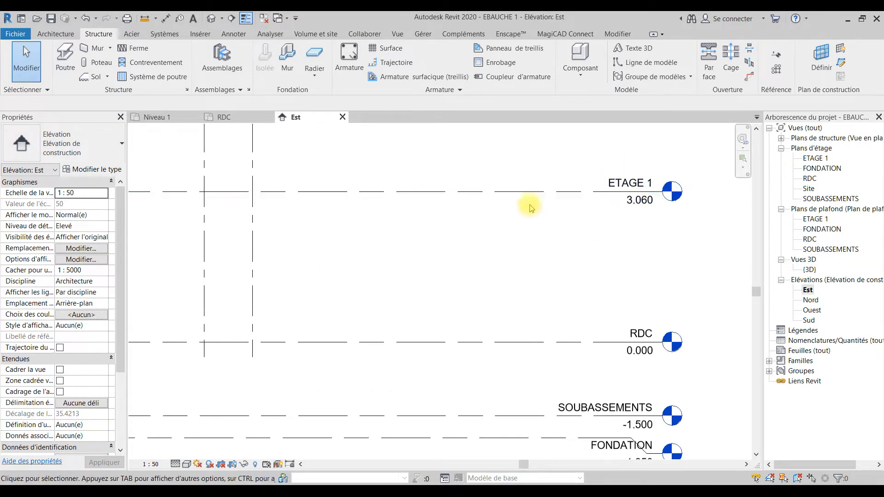
{"action": "scroll", "coordinate": [645, 251], "scroll_direction": "down", "scroll_amount": 2}
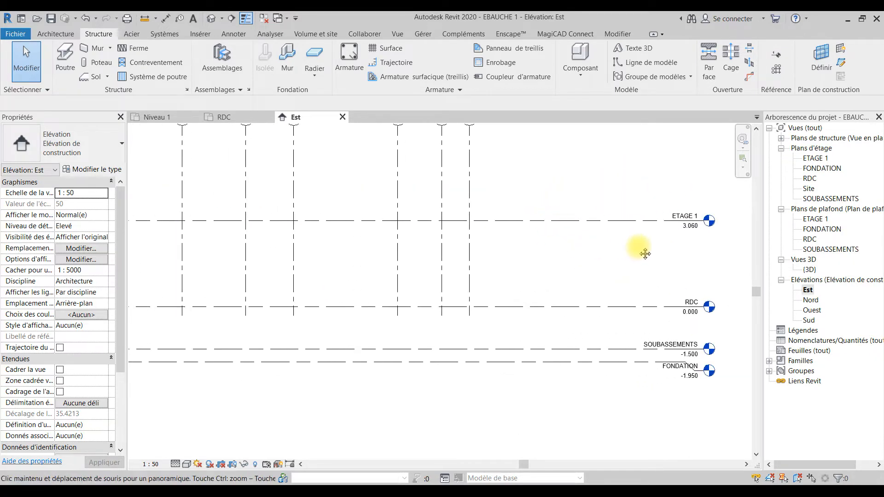
{"action": "scroll", "coordinate": [650, 251], "scroll_direction": "down", "scroll_amount": 3}
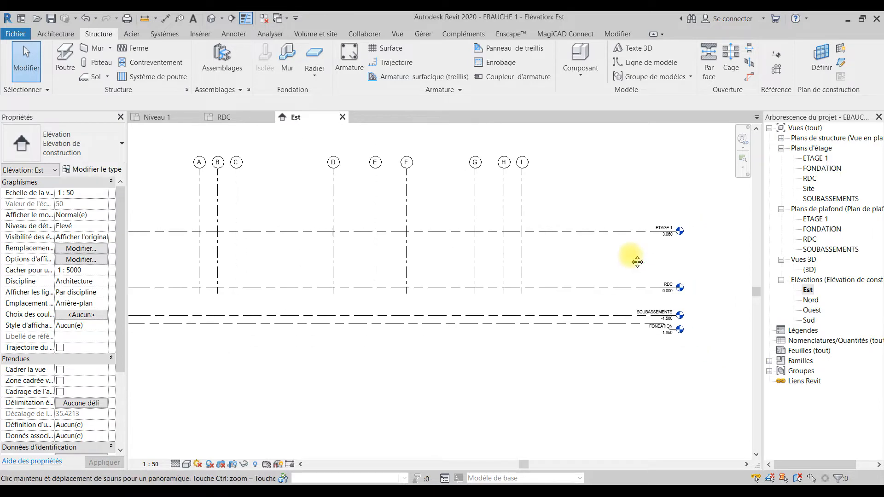
{"action": "middle_click_drag", "start_coordinate": [596, 242], "coordinate": [632, 251]}
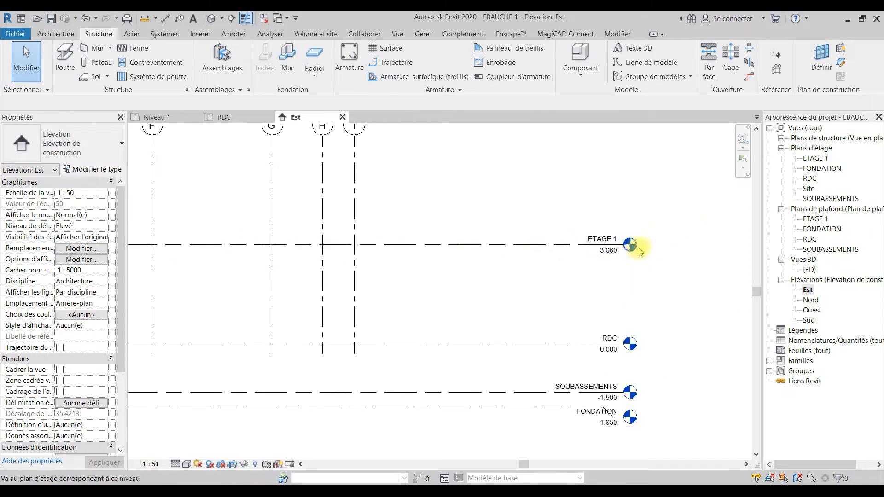
Step: Draw a level about 2.5 m above ETAGE 1, matching the existing levels' extents, with its head only at the end opposite grid A
{"action": "left_click", "coordinate": [777, 58]}
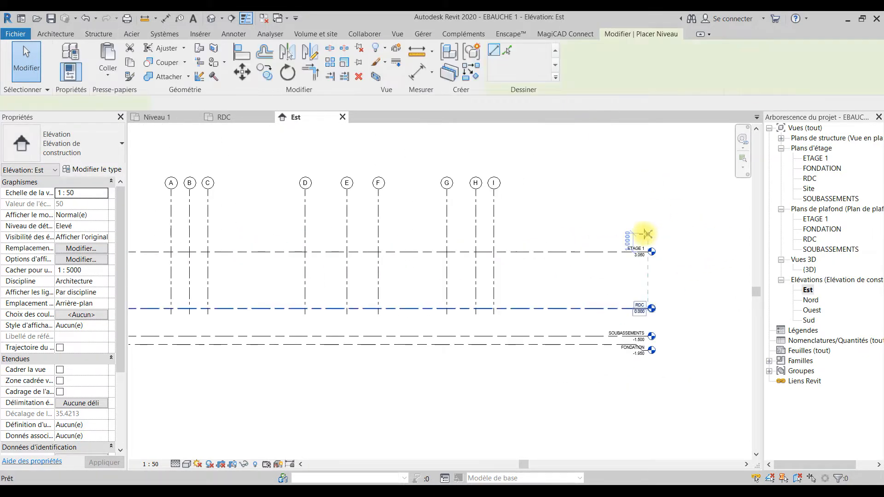
{"action": "left_click", "coordinate": [646, 205]}
{"action": "scroll", "coordinate": [647, 204], "scroll_direction": "down", "scroll_amount": 3}
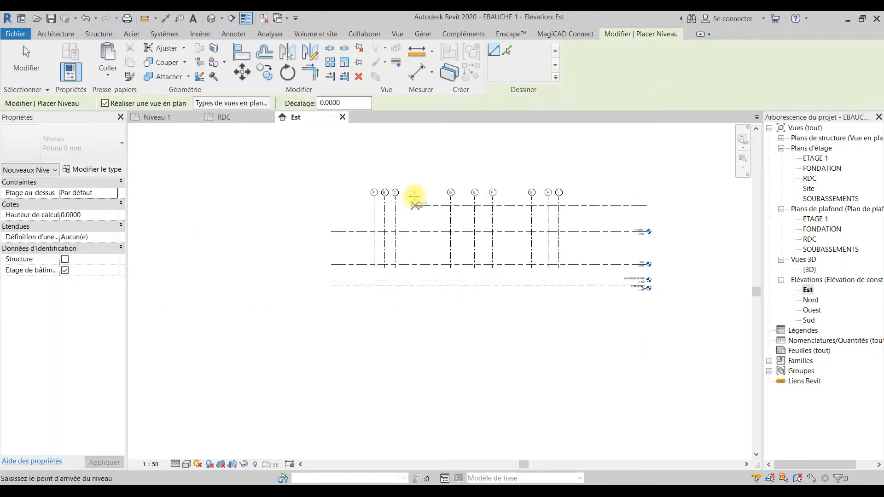
{"action": "left_click", "coordinate": [322, 197]}
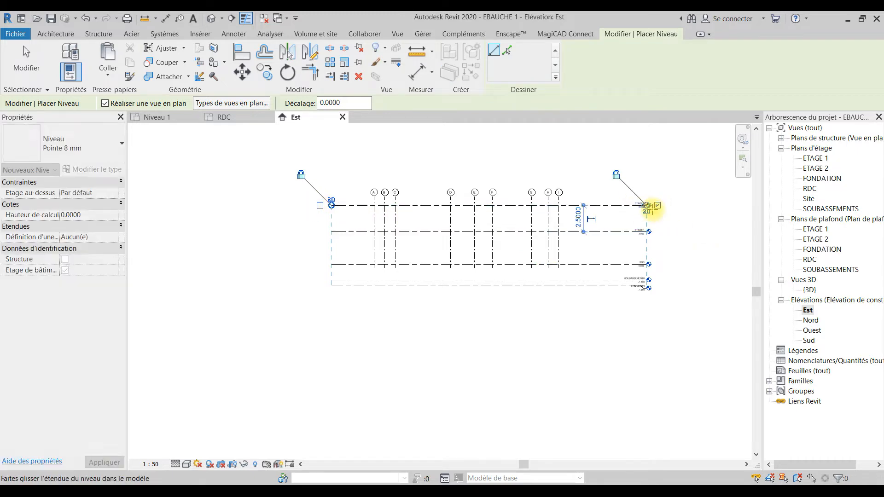
{"action": "scroll", "coordinate": [644, 203], "scroll_direction": "up", "scroll_amount": 3}
{"action": "scroll", "coordinate": [645, 208], "scroll_direction": "up", "scroll_amount": 4}
{"action": "left_click", "coordinate": [620, 190]}
{"action": "left_click_drag", "start_coordinate": [621, 189], "coordinate": [606, 194]}
{"action": "left_click", "coordinate": [628, 205]}
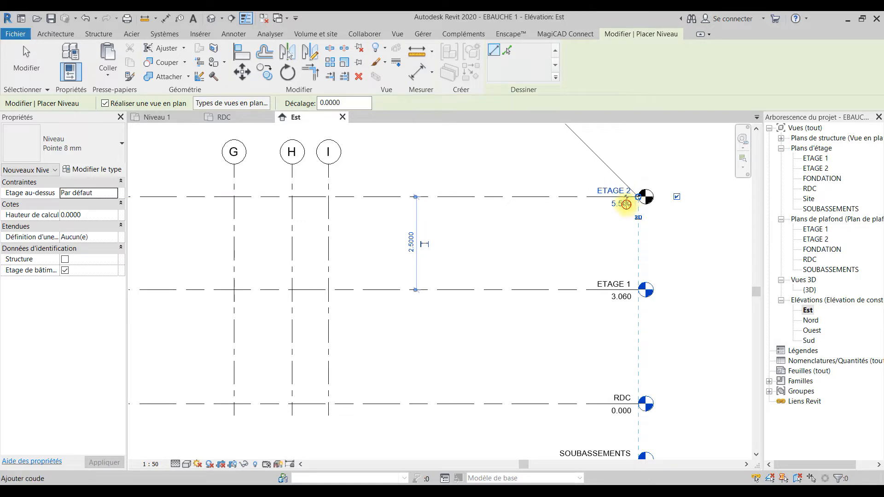
{"action": "key", "text": "Escape"}
{"action": "key", "text": "Escape"}
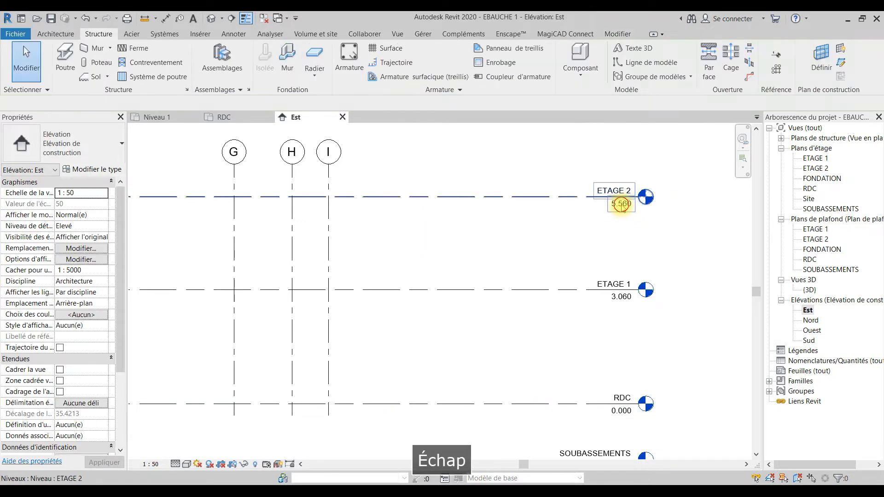
Step: Set the topmost level's distance above ETAGE 1 to 3.06 m
{"action": "left_click", "coordinate": [621, 203]}
{"action": "left_click", "coordinate": [411, 243]}
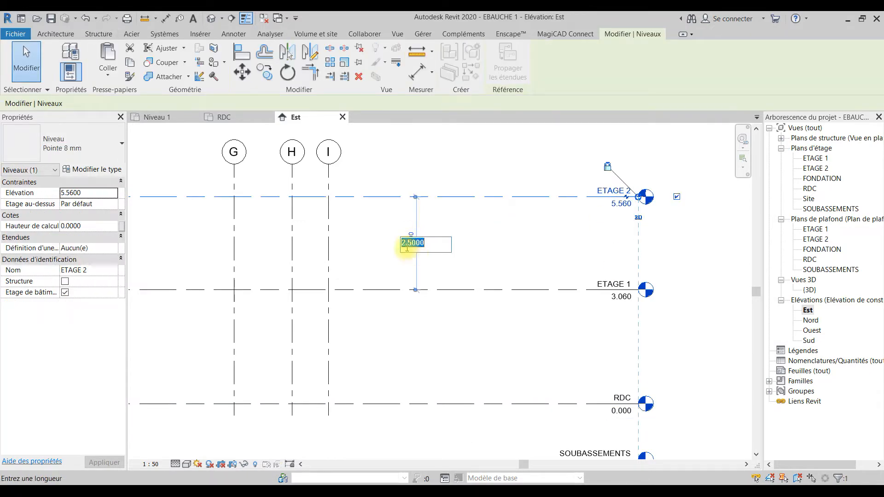
{"action": "type", "text": "3"}
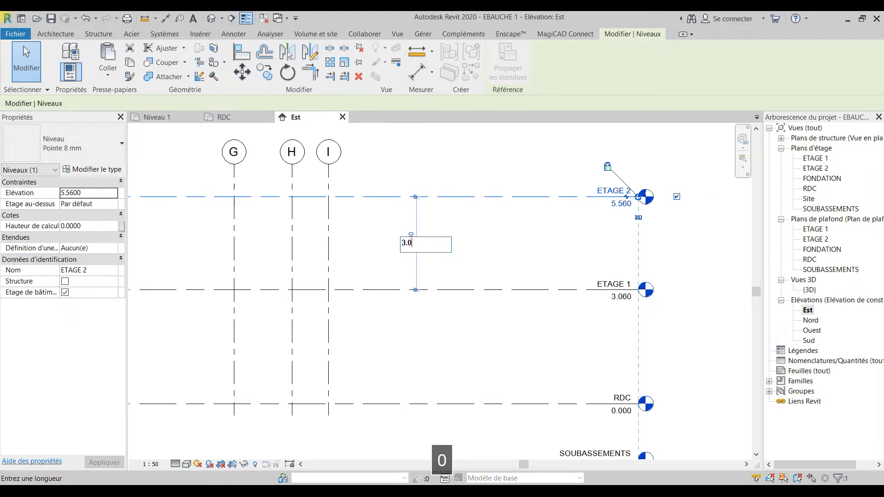
{"action": "key", "text": "Return"}
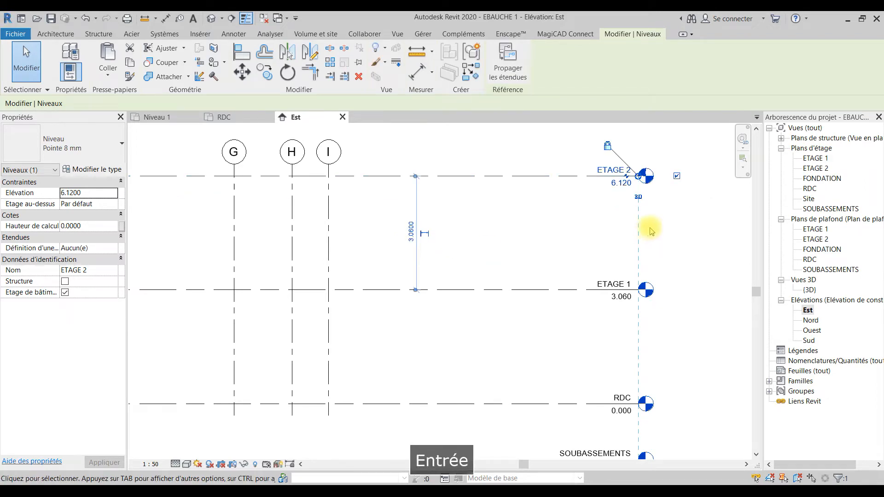
{"action": "left_click", "coordinate": [690, 236]}
Step: Draw a level about 4.2 m above ETAGE 2, aligned with the other levels' ends, with its head only at the end opposite grid A
{"action": "scroll", "coordinate": [689, 238], "scroll_direction": "down", "scroll_amount": 3}
{"action": "middle_click_drag", "start_coordinate": [689, 236], "coordinate": [691, 244]}
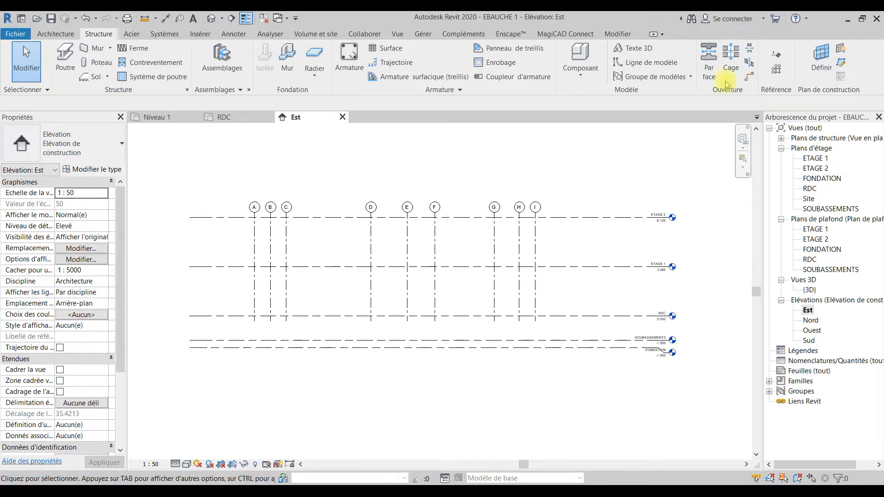
{"action": "left_click", "coordinate": [778, 56]}
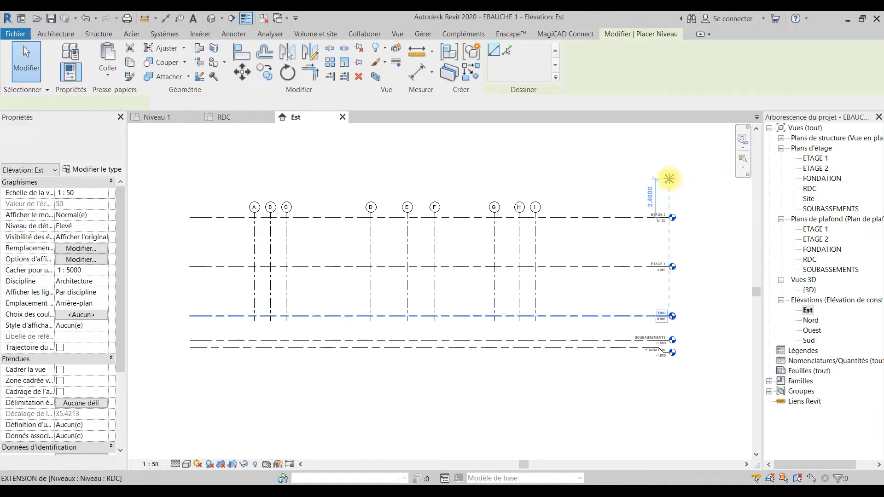
{"action": "scroll", "coordinate": [676, 199], "scroll_direction": "down", "scroll_amount": 1}
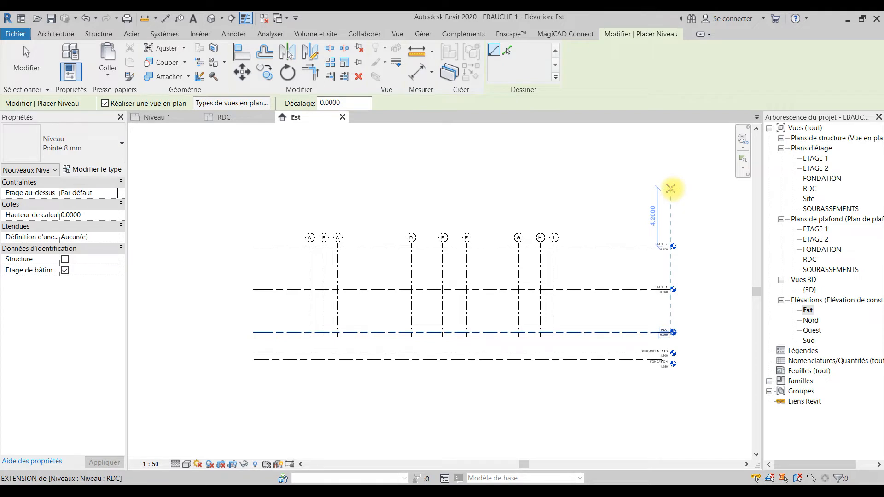
{"action": "left_click", "coordinate": [672, 189]}
{"action": "left_click", "coordinate": [253, 188]}
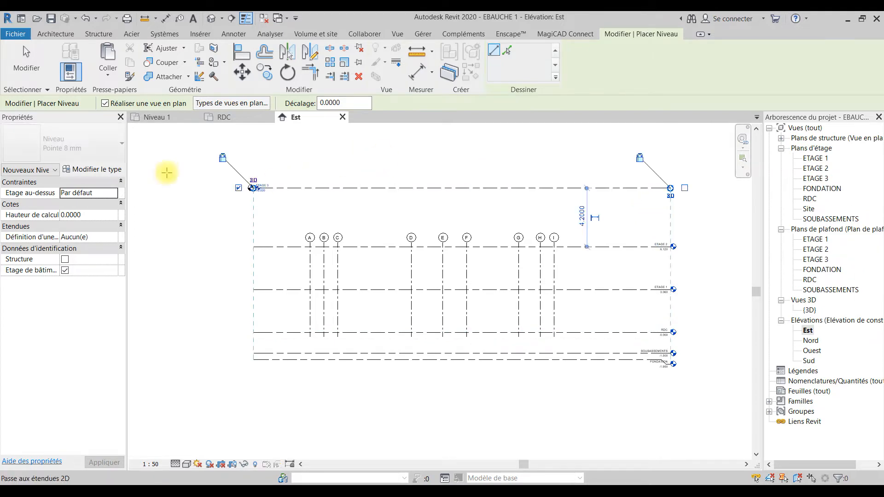
{"action": "left_click", "coordinate": [685, 188]}
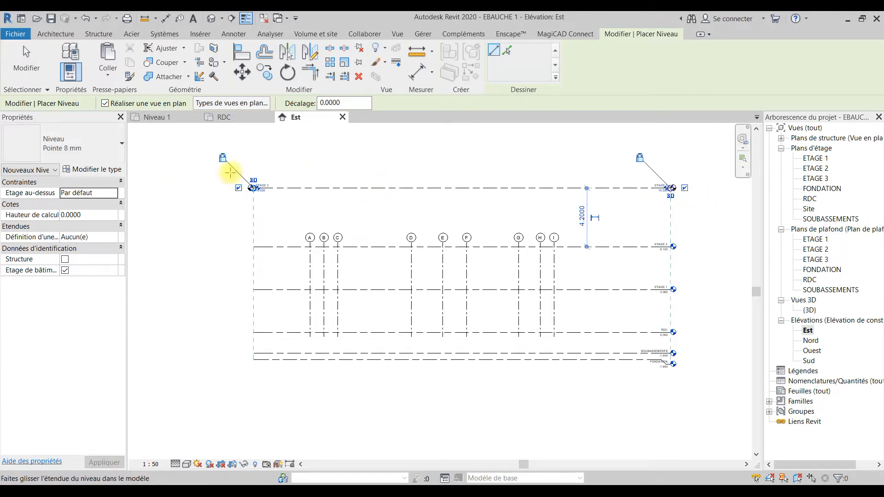
{"action": "left_click", "coordinate": [239, 188]}
Step: Set the topmost level's distance above ETAGE 2 to 3.06 m
{"action": "scroll", "coordinate": [690, 240], "scroll_direction": "up", "scroll_amount": 1}
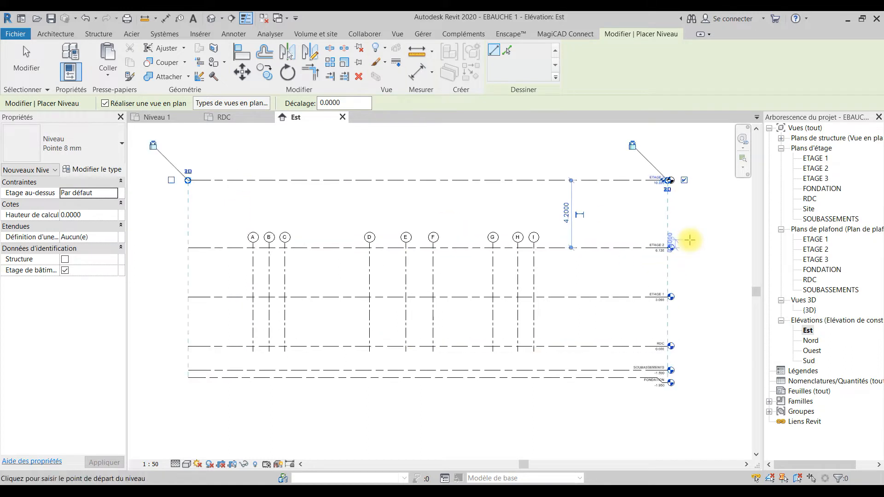
{"action": "scroll", "coordinate": [690, 240], "scroll_direction": "up", "scroll_amount": 1}
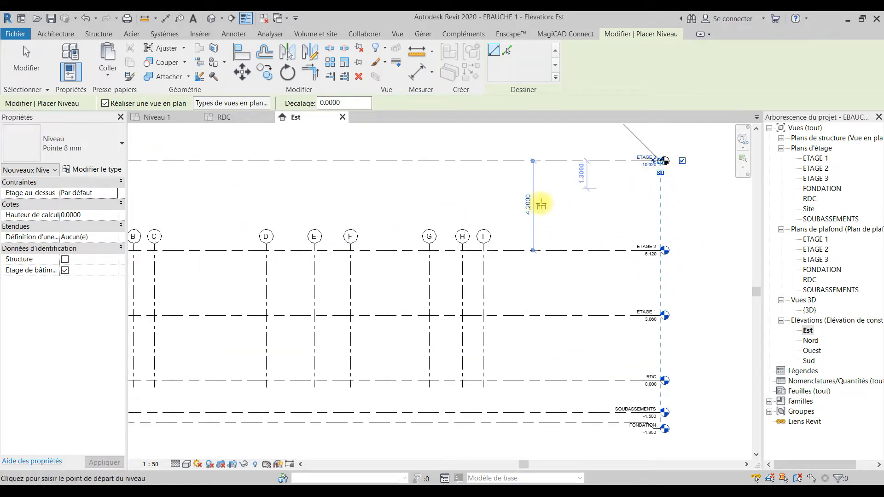
{"action": "left_click", "coordinate": [528, 202]}
{"action": "type", "text": "3"}
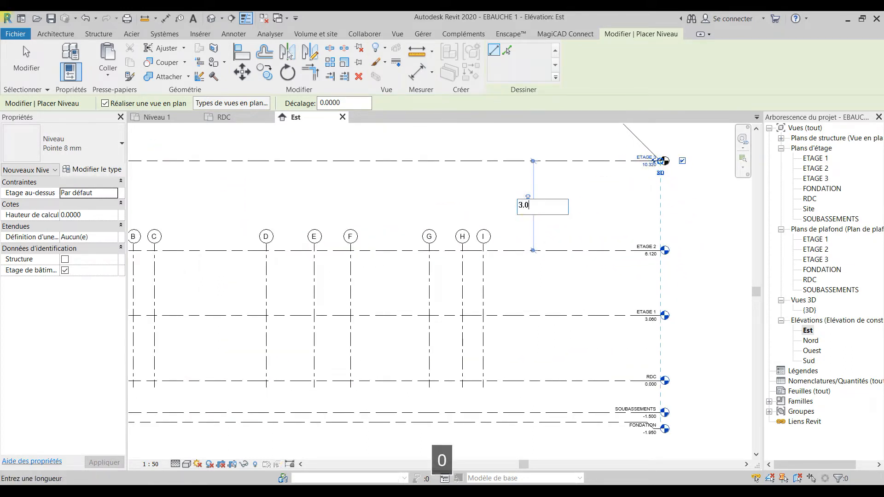
{"action": "type", "text": ".0"}
{"action": "key", "text": "Return"}
Step: Draw a level about 3.7 m above ETAGE 3, aligned with the other levels' ends, with its head only at the end opposite grid A
{"action": "scroll", "coordinate": [673, 184], "scroll_direction": "down", "scroll_amount": 2}
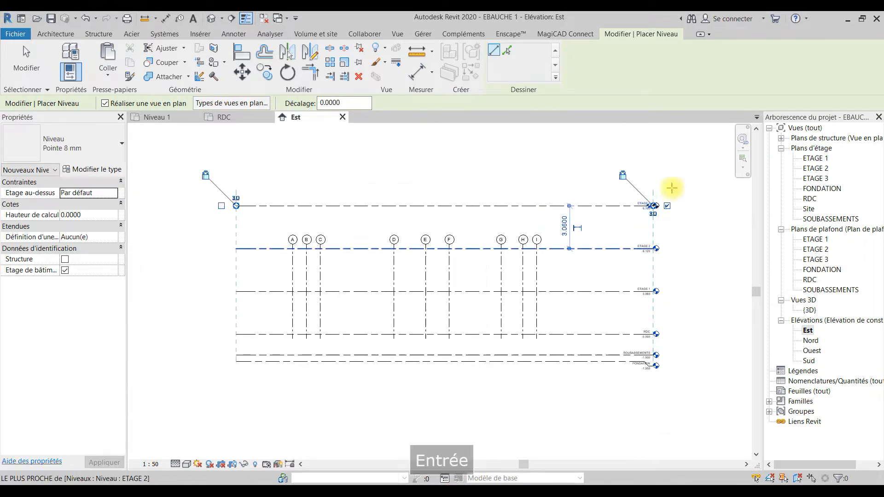
{"action": "left_click", "coordinate": [653, 154]}
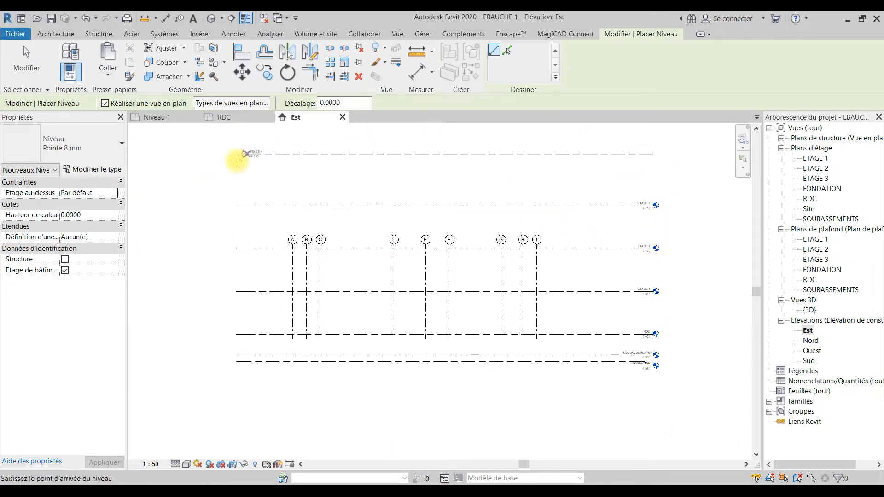
{"action": "left_click", "coordinate": [236, 154]}
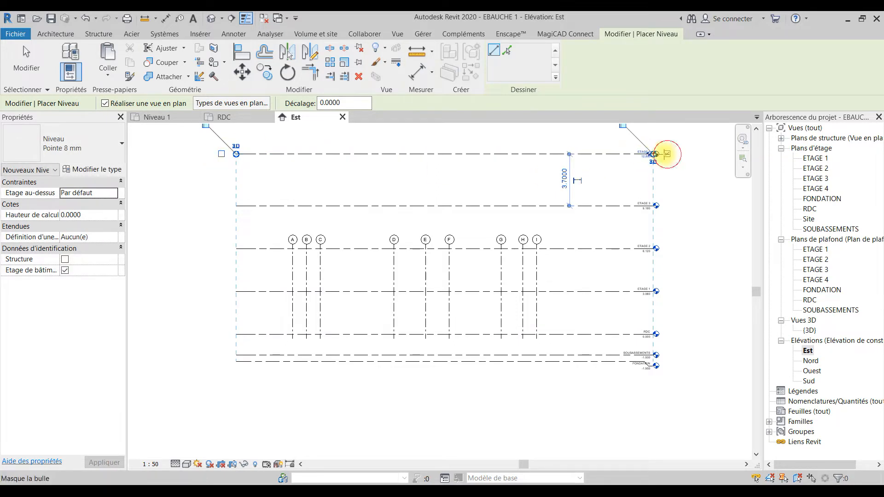
Step: Set the topmost level's distance above ETAGE 3 to 3.06 m and finish placing levels
{"action": "scroll", "coordinate": [615, 161], "scroll_direction": "up", "scroll_amount": 2}
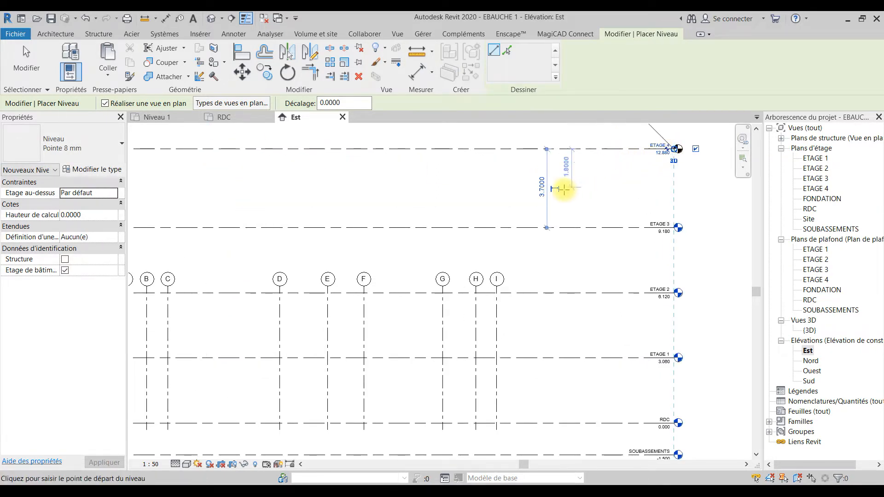
{"action": "left_click", "coordinate": [543, 187]}
{"action": "type", "text": "3."}
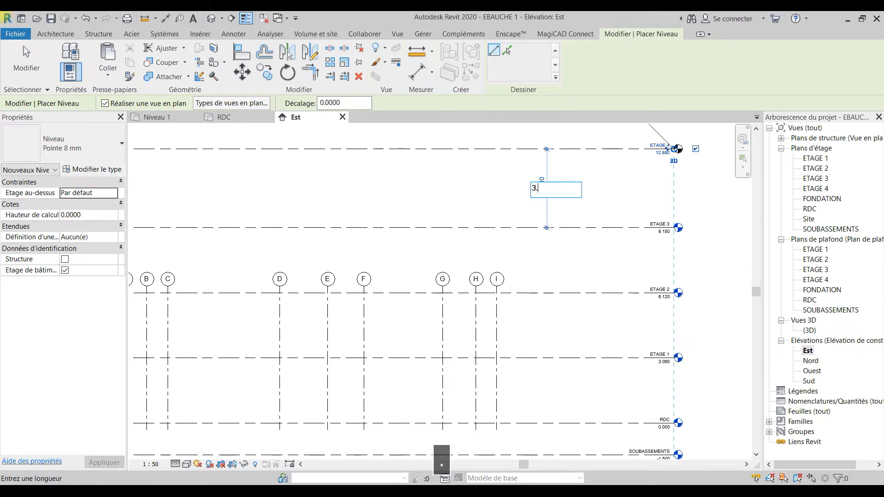
{"action": "key", "text": "Return"}
{"action": "key", "text": "Escape"}
{"action": "key", "text": "Escape"}
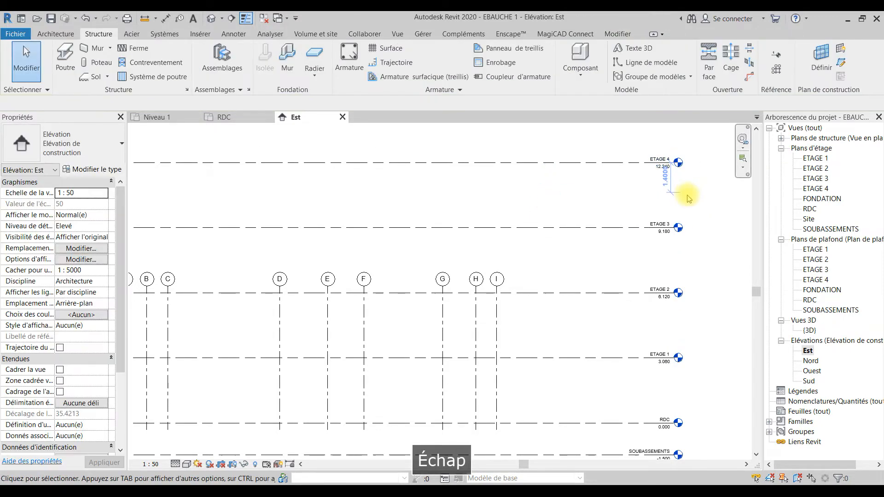
Step: Draw a level about 2.5 m above ETAGE 4, aligned with the other levels' ends, with its head only at the end opposite grid A
{"action": "scroll", "coordinate": [682, 222], "scroll_direction": "down", "scroll_amount": 3}
{"action": "scroll", "coordinate": [681, 220], "scroll_direction": "up", "scroll_amount": 2}
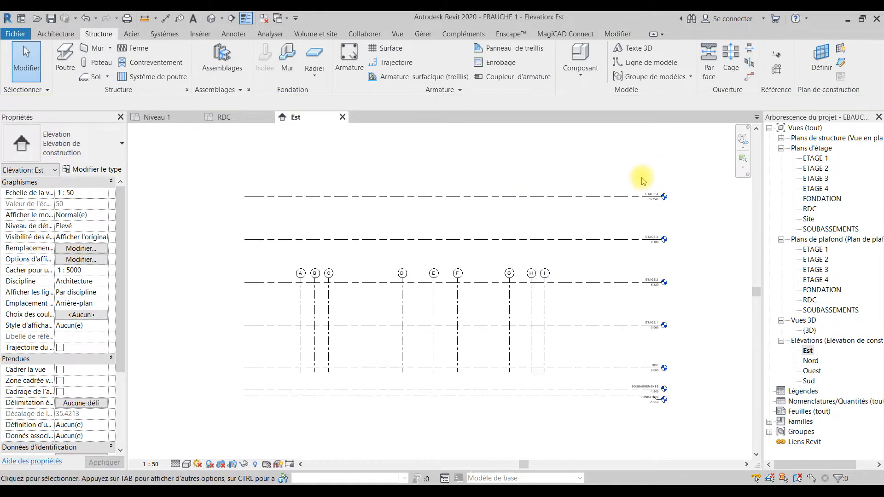
{"action": "middle_click_drag", "start_coordinate": [676, 216], "coordinate": [679, 218]}
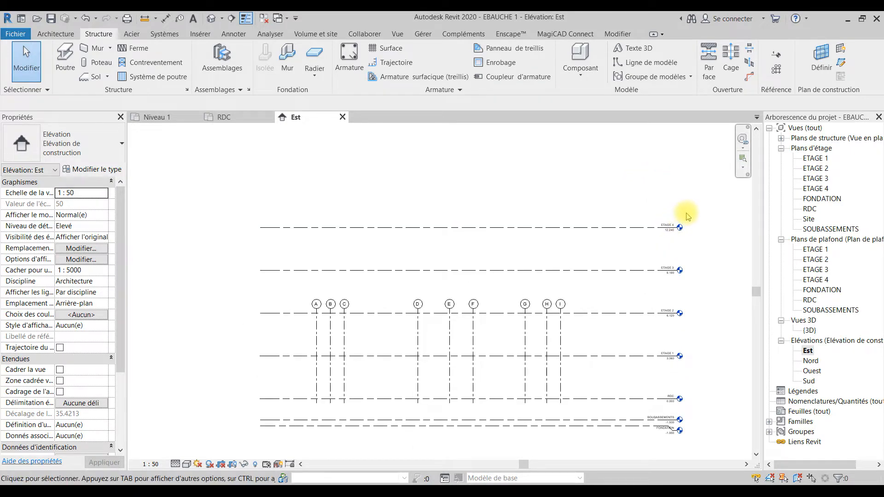
{"action": "left_click", "coordinate": [775, 55]}
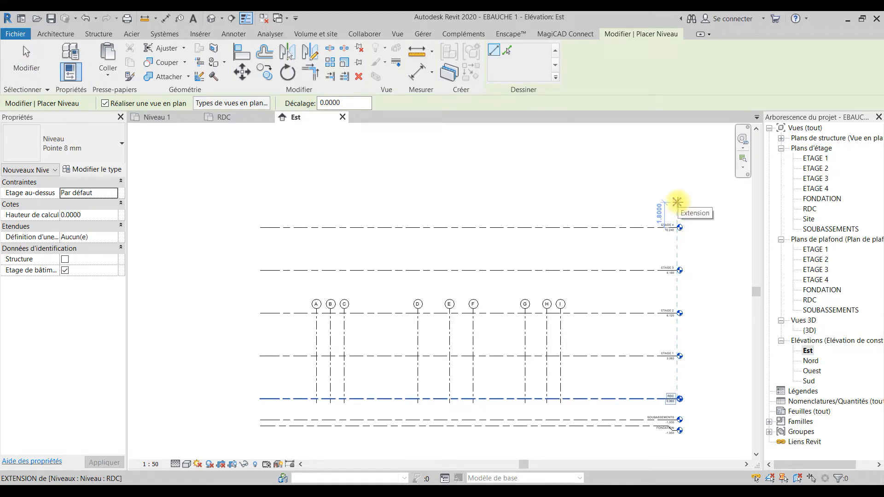
{"action": "left_click", "coordinate": [677, 193]}
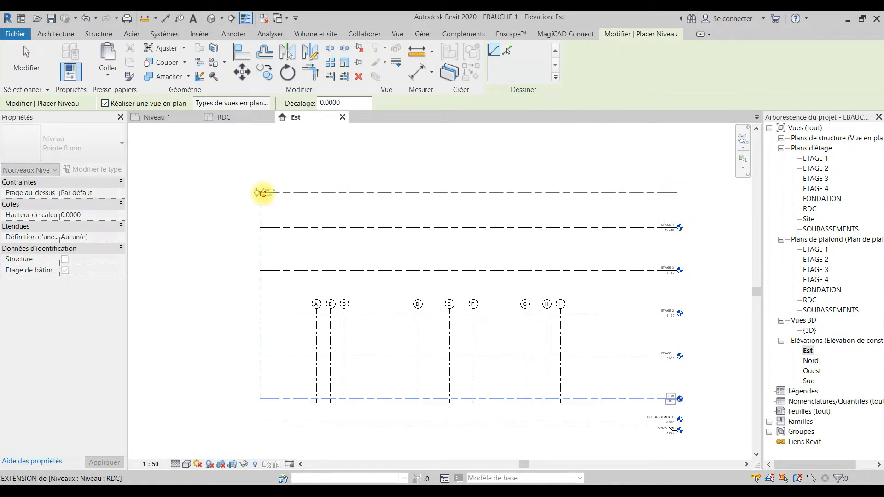
{"action": "left_click", "coordinate": [260, 192]}
{"action": "left_click", "coordinate": [245, 193]}
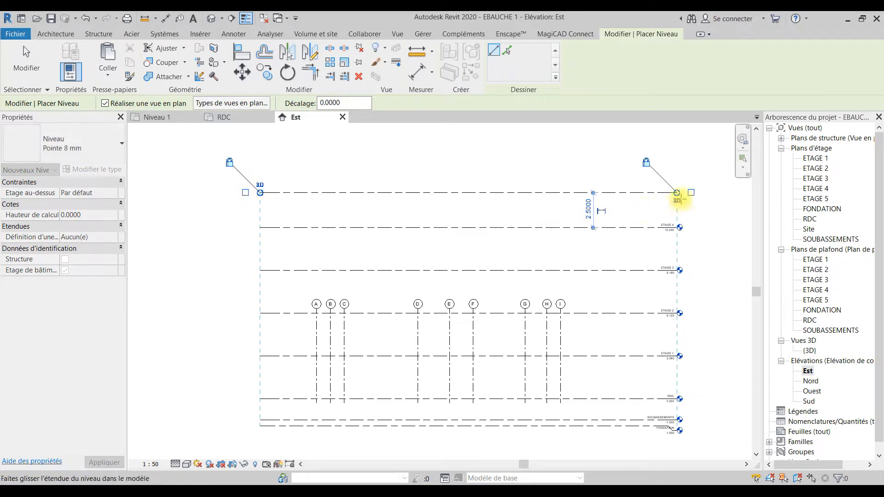
{"action": "scroll", "coordinate": [668, 190], "scroll_direction": "up", "scroll_amount": 3}
{"action": "key", "text": "Escape"}
{"action": "key", "text": "Escape"}
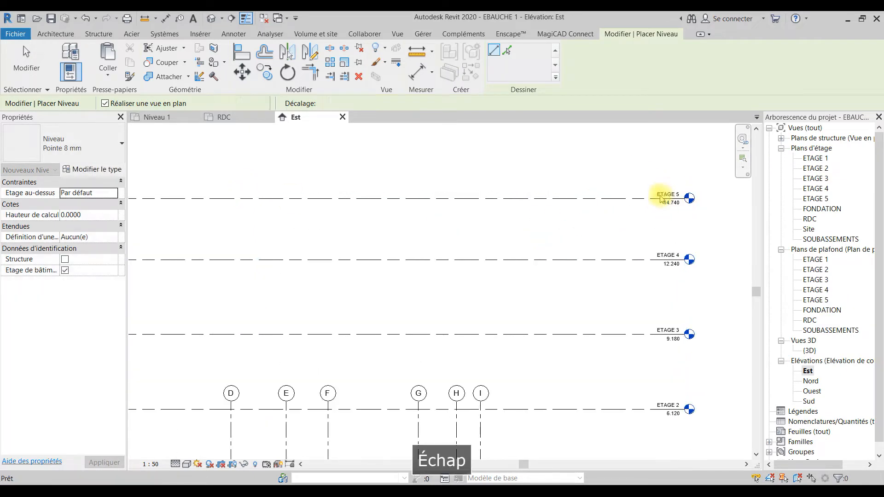
Step: Rename the topmost level, above ETAGE 4, as CH
{"action": "double_click", "coordinate": [662, 195]}
{"action": "type", "text": "C"}
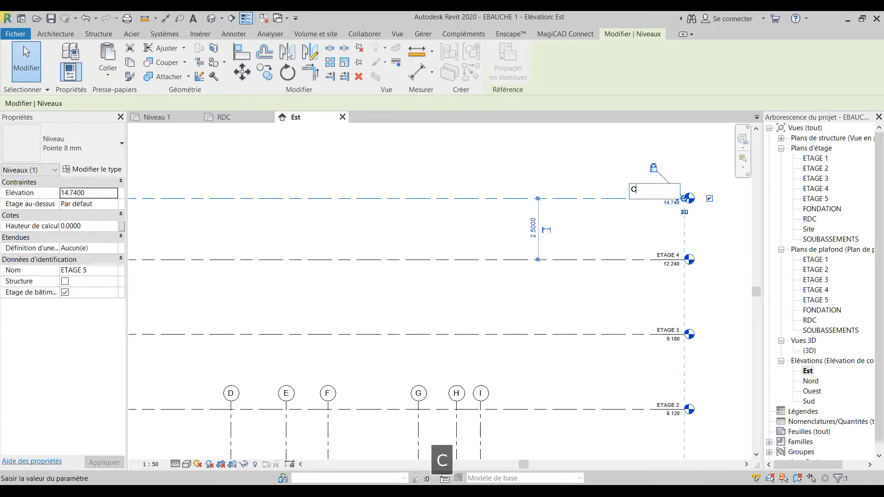
{"action": "type", "text": "H"}
{"action": "key", "text": "Return"}
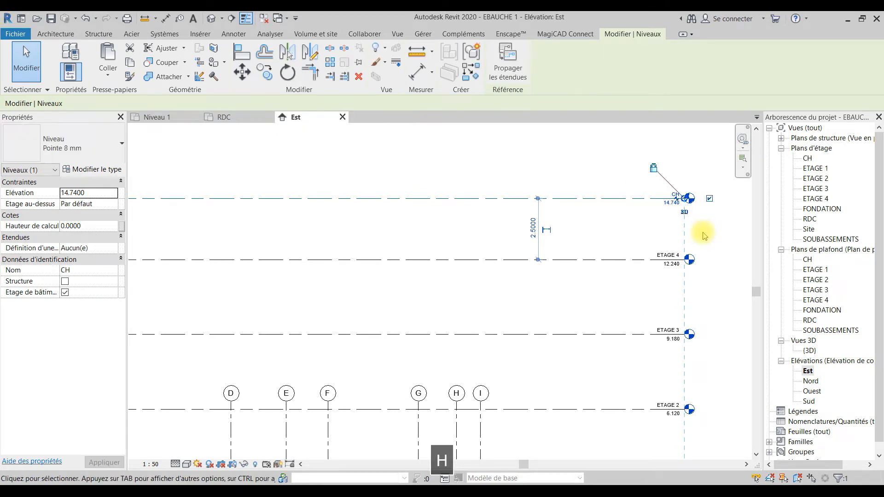
{"action": "scroll", "coordinate": [700, 233], "scroll_direction": "down", "scroll_amount": 3}
{"action": "key", "text": "Escape"}
{"action": "middle_click_drag", "start_coordinate": [675, 253], "coordinate": [644, 203]}
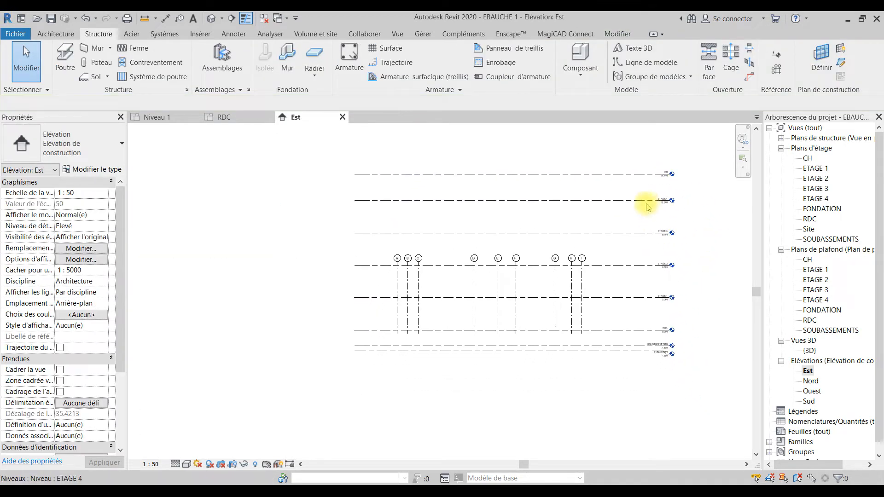
{"action": "scroll", "coordinate": [641, 174], "scroll_direction": "up", "scroll_amount": 2}
{"action": "left_click", "coordinate": [639, 172]}
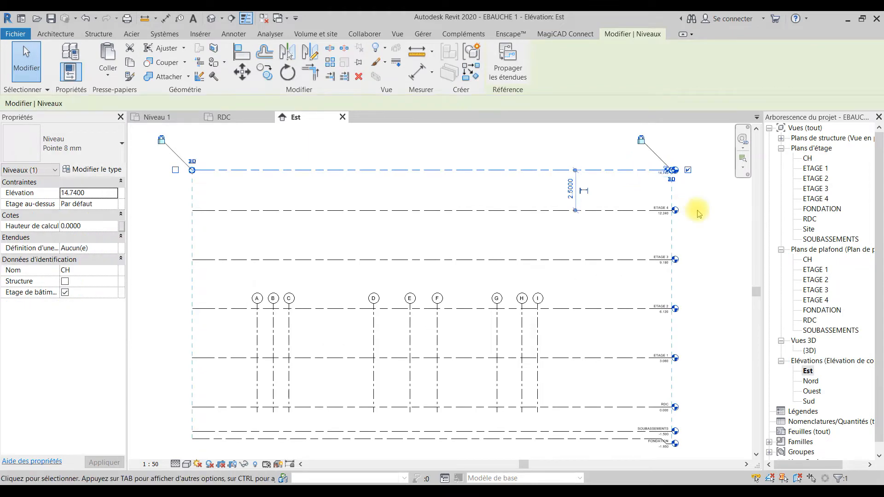
{"action": "key", "text": "Escape"}
Step: Extend the upper ends of all grid lines in the Est elevation to just above level CH
{"action": "scroll", "coordinate": [694, 207], "scroll_direction": "down", "scroll_amount": 3}
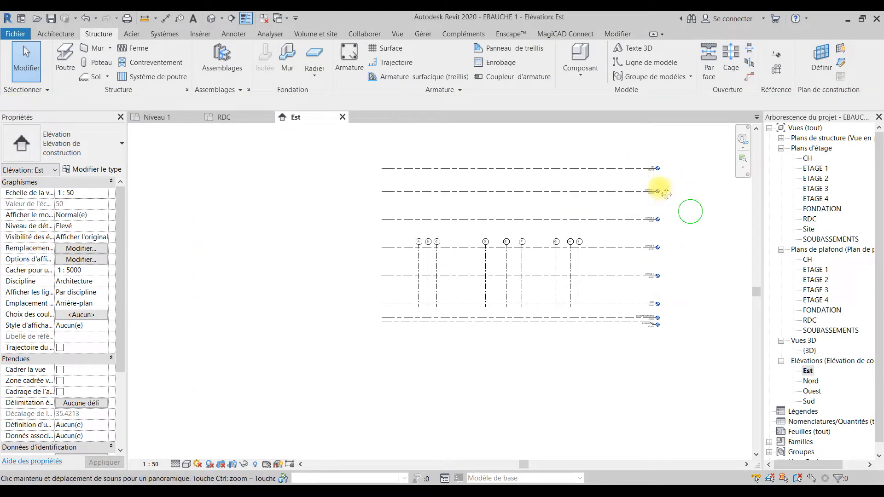
{"action": "left_click", "coordinate": [574, 252]}
{"action": "scroll", "coordinate": [576, 249], "scroll_direction": "up", "scroll_amount": 3}
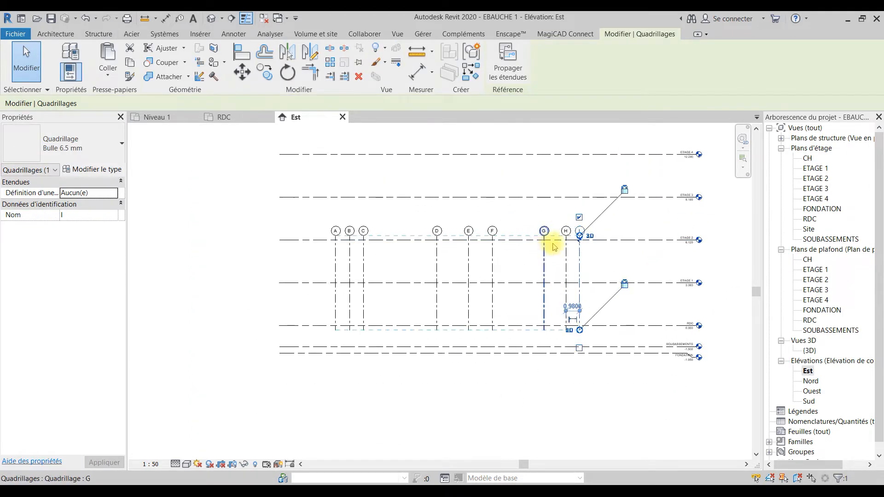
{"action": "scroll", "coordinate": [598, 322], "scroll_direction": "down", "scroll_amount": 2}
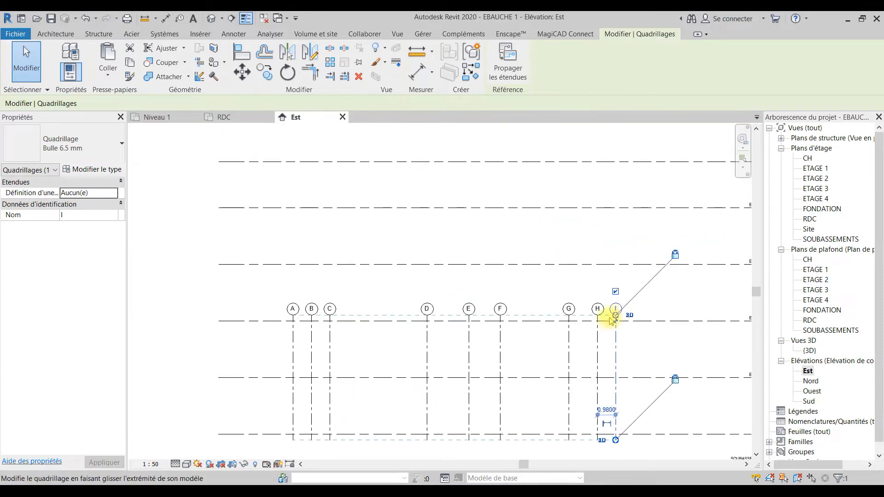
{"action": "left_click_drag", "start_coordinate": [614, 316], "coordinate": [627, 144]}
{"action": "scroll", "coordinate": [608, 212], "scroll_direction": "down", "scroll_amount": 3}
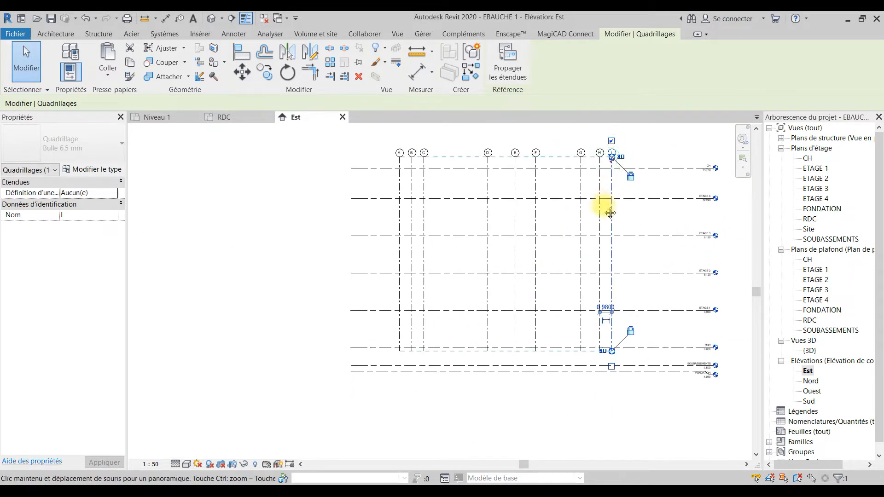
{"action": "left_click", "coordinate": [631, 186]}
{"action": "scroll", "coordinate": [632, 188], "scroll_direction": "down", "scroll_amount": 2}
Step: Extend the lower ends of all grid lines in the Est elevation to below the FONDATION level
{"action": "middle_click_drag", "start_coordinate": [632, 188], "coordinate": [599, 123]}
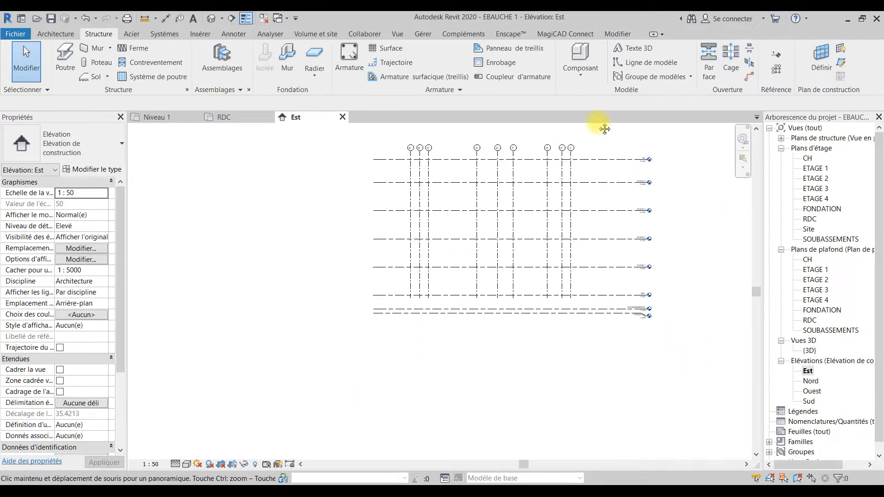
{"action": "left_click", "coordinate": [548, 283]}
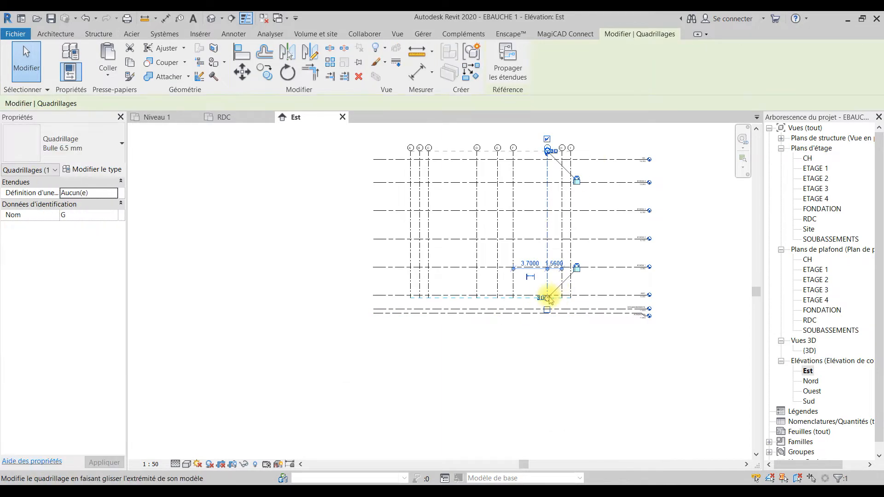
{"action": "left_click_drag", "start_coordinate": [549, 310], "coordinate": [548, 328]}
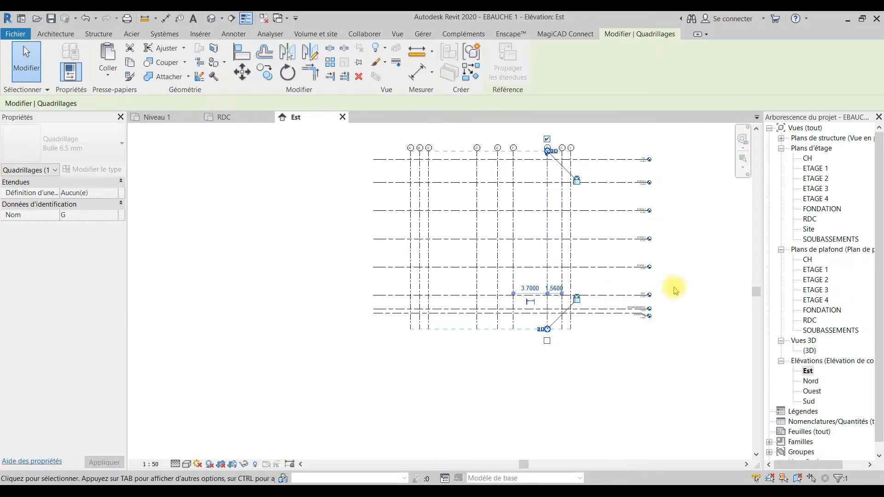
{"action": "left_click", "coordinate": [644, 284]}
{"action": "middle_click_drag", "start_coordinate": [628, 276], "coordinate": [627, 285]}
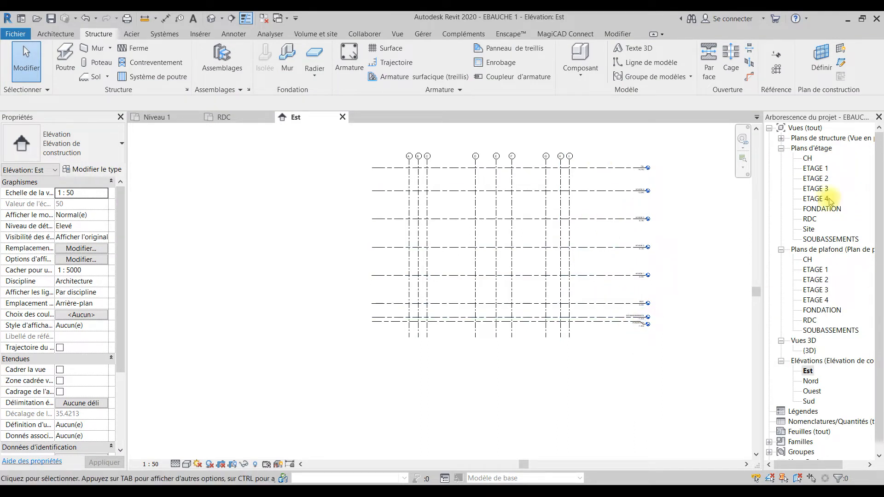
Step: Select all grid lines in the RDC floor plan and pin them in place
{"action": "left_click", "coordinate": [223, 119]}
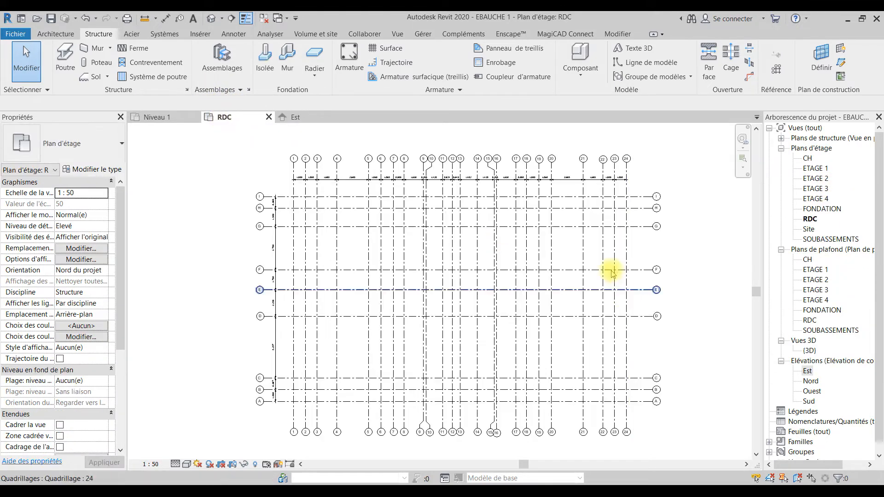
{"action": "left_click", "coordinate": [551, 243]}
{"action": "right_click", "coordinate": [551, 237]}
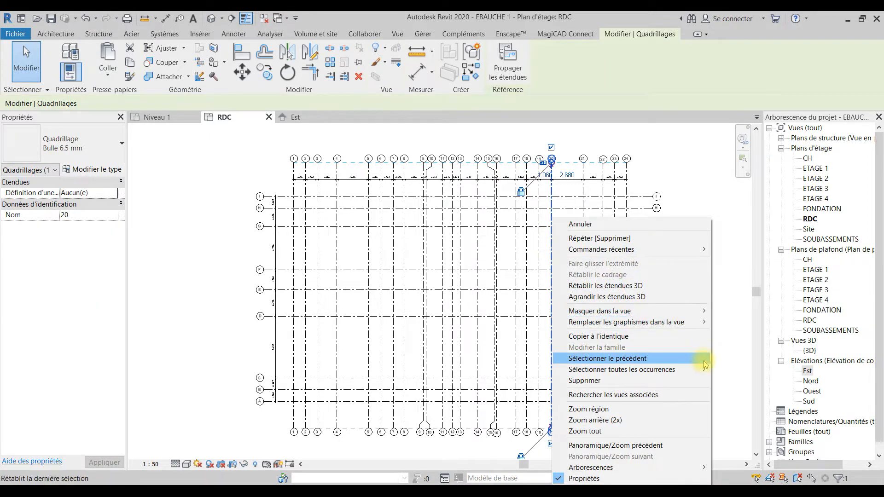
{"action": "left_click", "coordinate": [719, 371]}
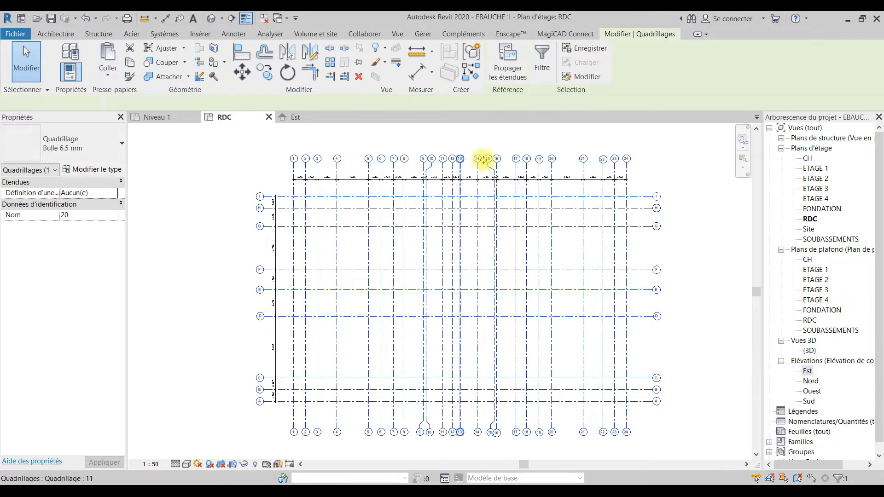
{"action": "scroll", "coordinate": [430, 254], "scroll_direction": "down", "scroll_amount": 1}
{"action": "middle_click_drag", "start_coordinate": [433, 260], "coordinate": [420, 202]}
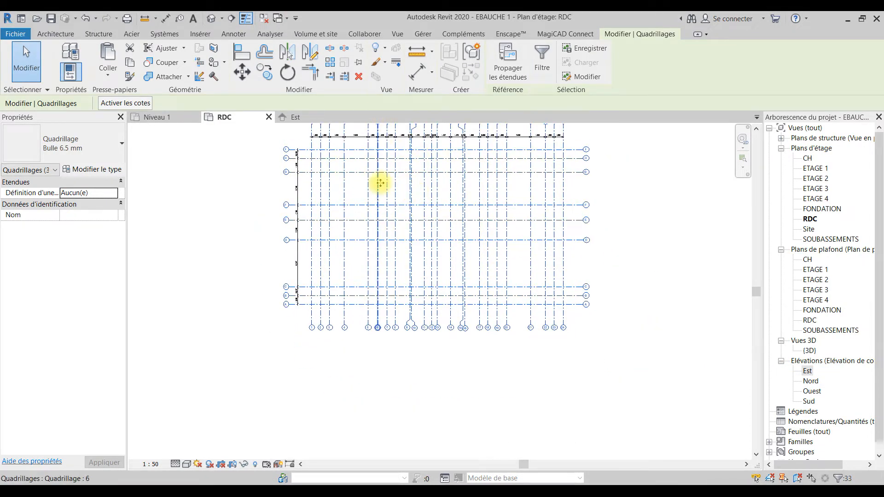
{"action": "left_click", "coordinate": [358, 63]}
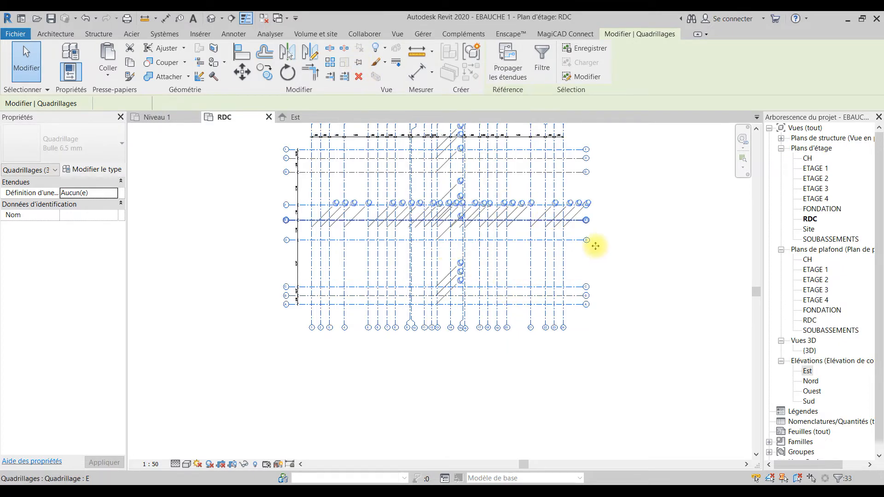
{"action": "left_click", "coordinate": [623, 246]}
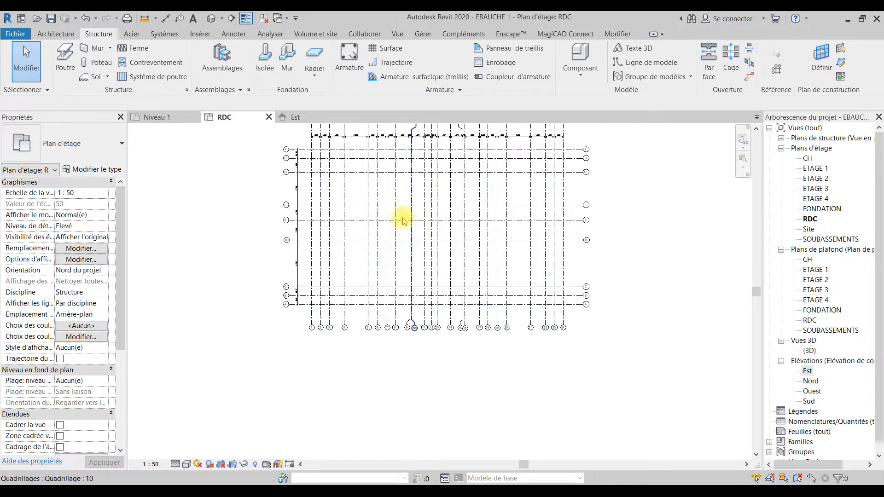
Step: Set the discipline of the Est elevation view to Structure
{"action": "scroll", "coordinate": [322, 139], "scroll_direction": "up", "scroll_amount": 5}
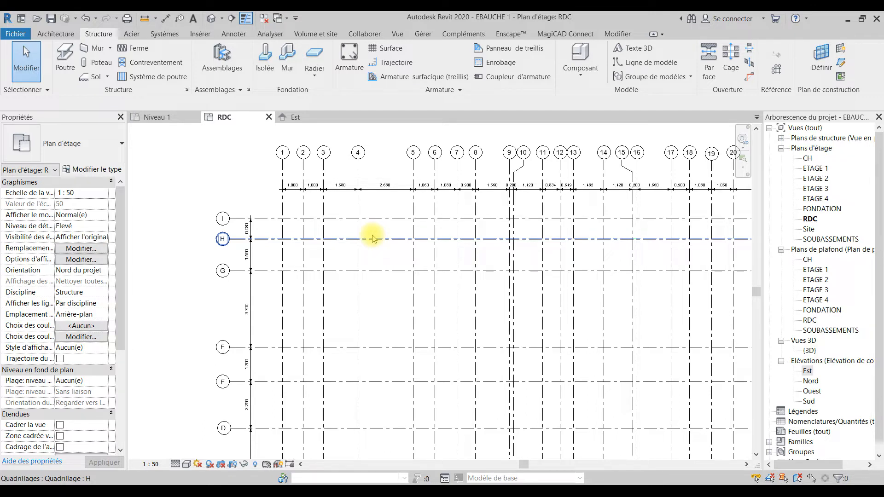
{"action": "left_click", "coordinate": [302, 121]}
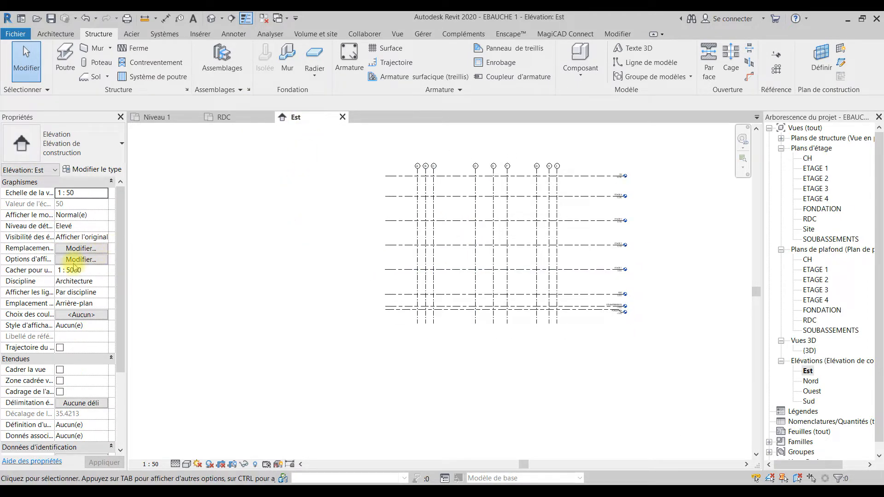
{"action": "left_click", "coordinate": [102, 281]}
{"action": "left_click", "coordinate": [104, 281]}
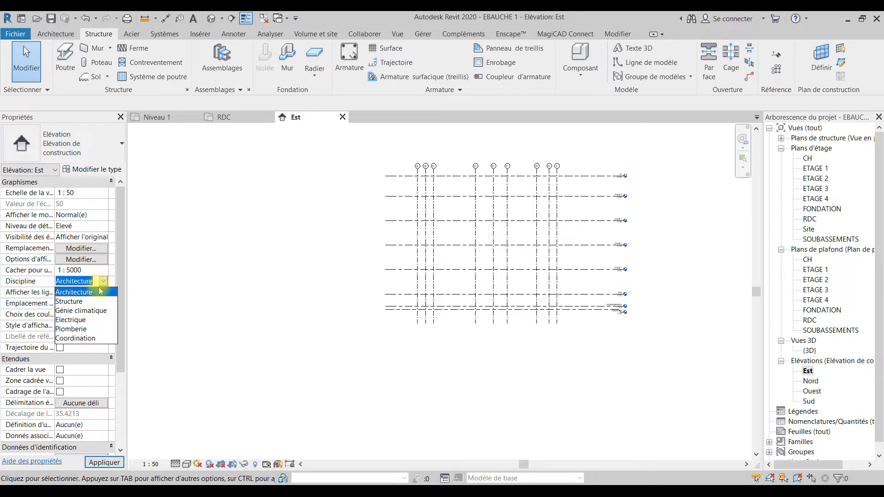
{"action": "left_click", "coordinate": [75, 304]}
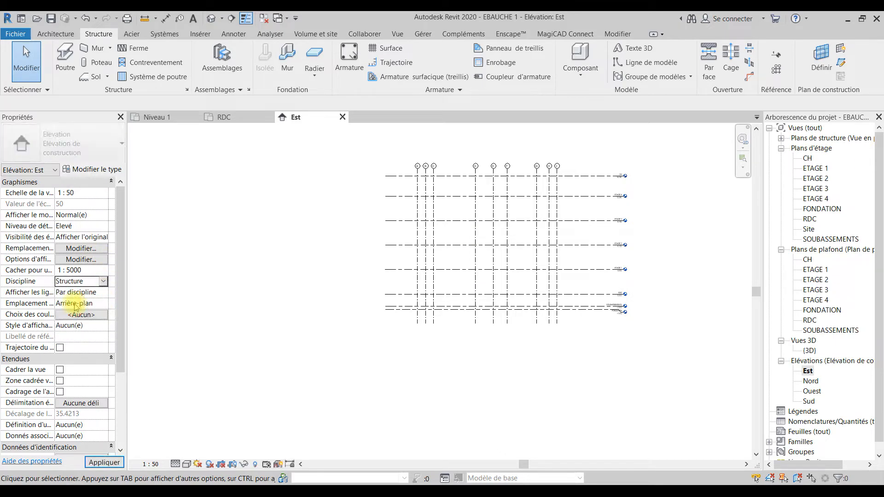
Step: Start placing a structural wall in the RDC floor plan using the Générique - 200 mm basic wall type
{"action": "left_click", "coordinate": [216, 118]}
{"action": "scroll", "coordinate": [325, 205], "scroll_direction": "up", "scroll_amount": 2}
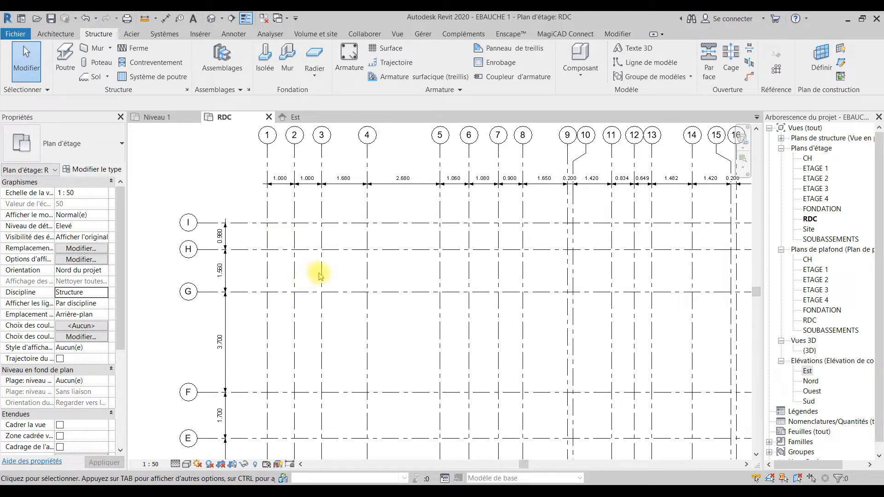
{"action": "scroll", "coordinate": [306, 249], "scroll_direction": "down", "scroll_amount": 2}
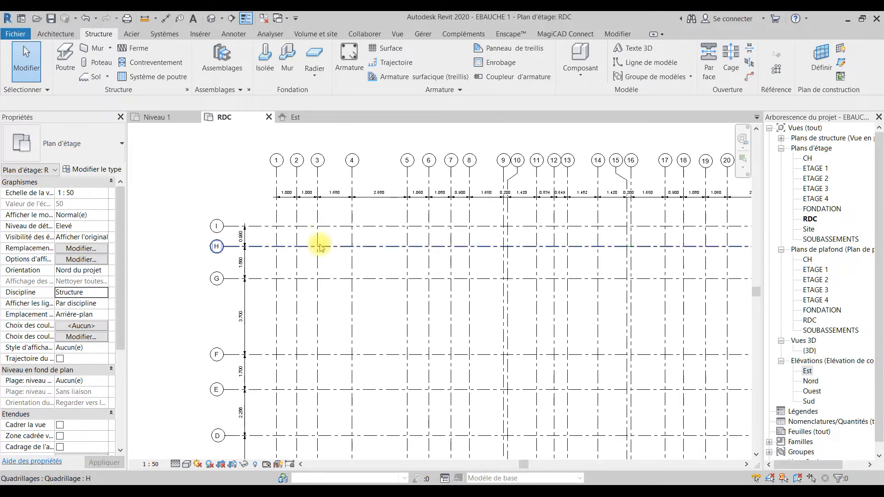
{"action": "scroll", "coordinate": [297, 228], "scroll_direction": "up", "scroll_amount": 2}
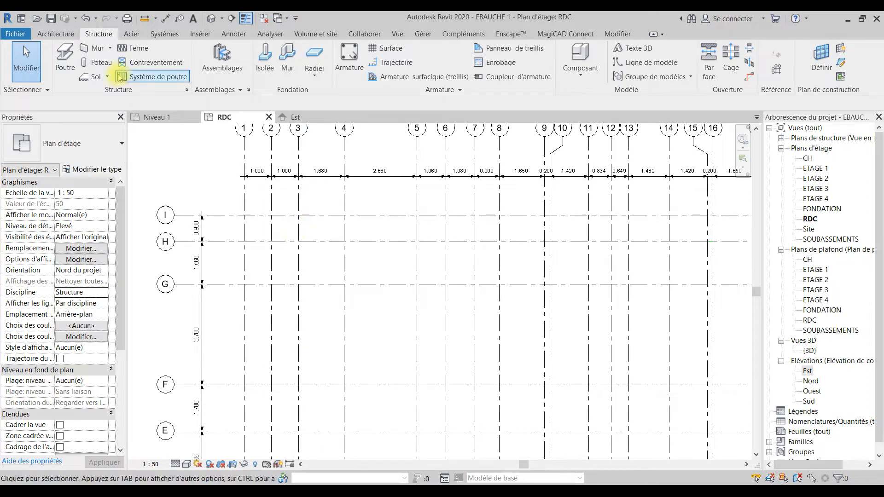
{"action": "left_click", "coordinate": [97, 54]}
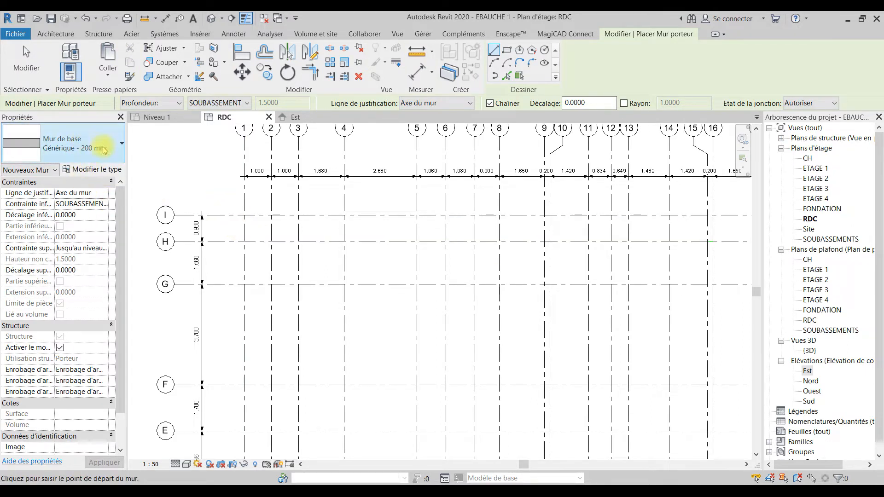
{"action": "left_click", "coordinate": [85, 150]}
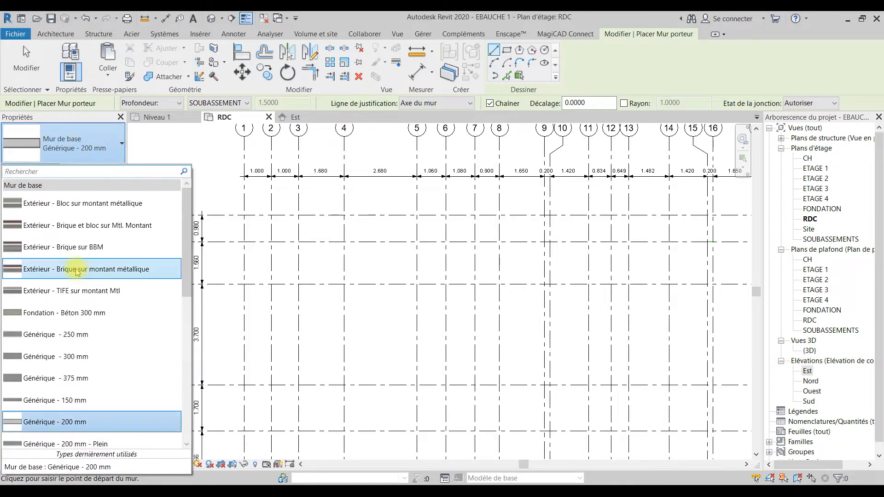
{"action": "left_click", "coordinate": [82, 424]}
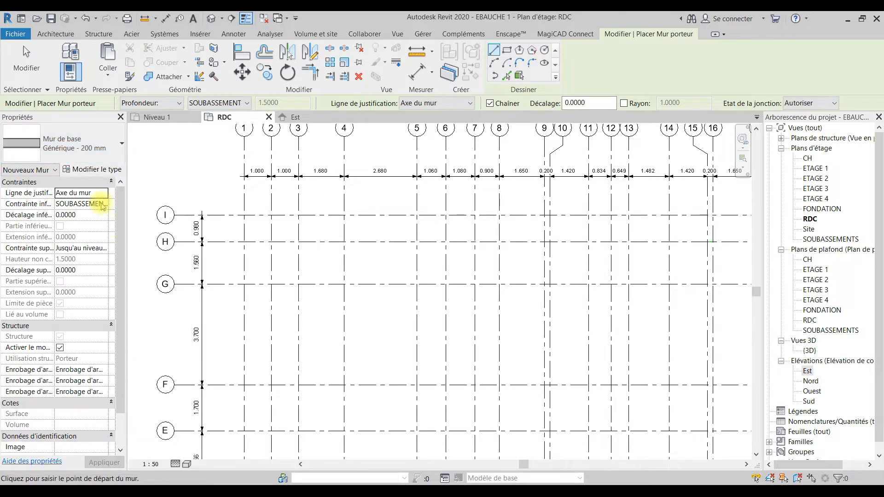
Step: Rename the Générique - 200 mm wall type as MUR SOUBASSEMENT
{"action": "left_click", "coordinate": [91, 171]}
{"action": "left_click", "coordinate": [841, 172]}
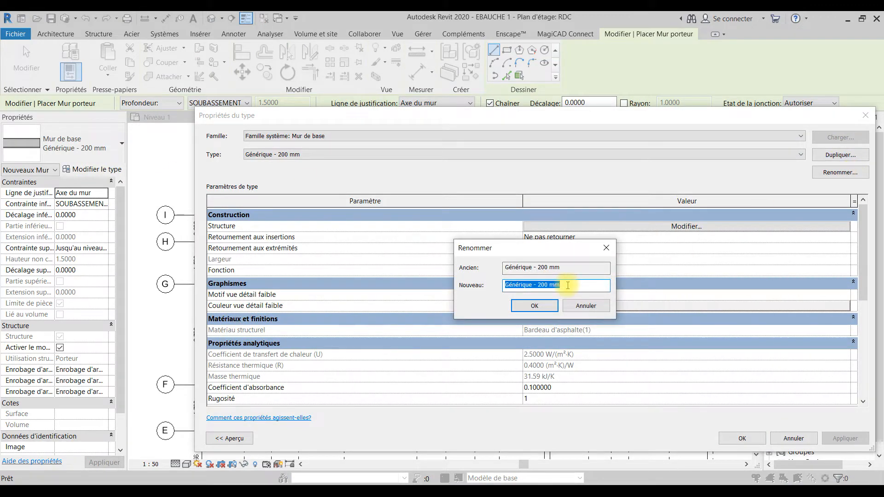
{"action": "type", "text": "?UR"}
{"action": "key", "text": "BackSpace"}
{"action": "key", "text": "BackSpace"}
{"action": "key", "text": "BackSpace"}
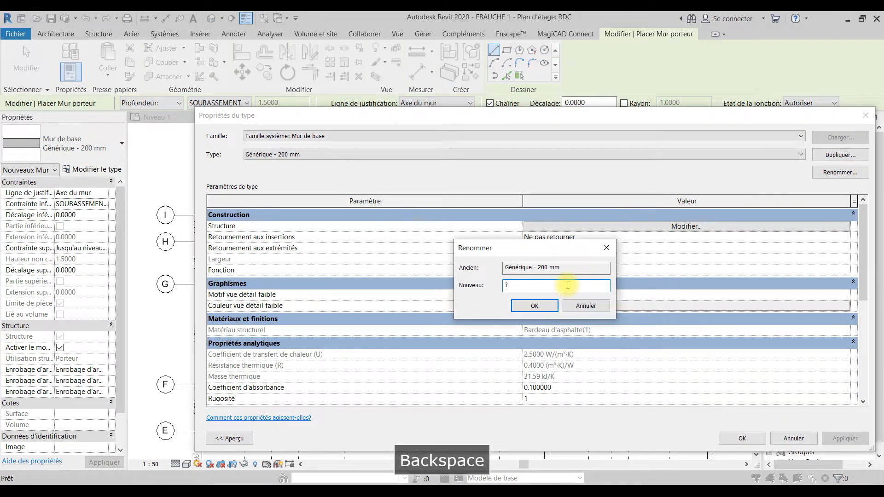
{"action": "type", "text": "MUR "}
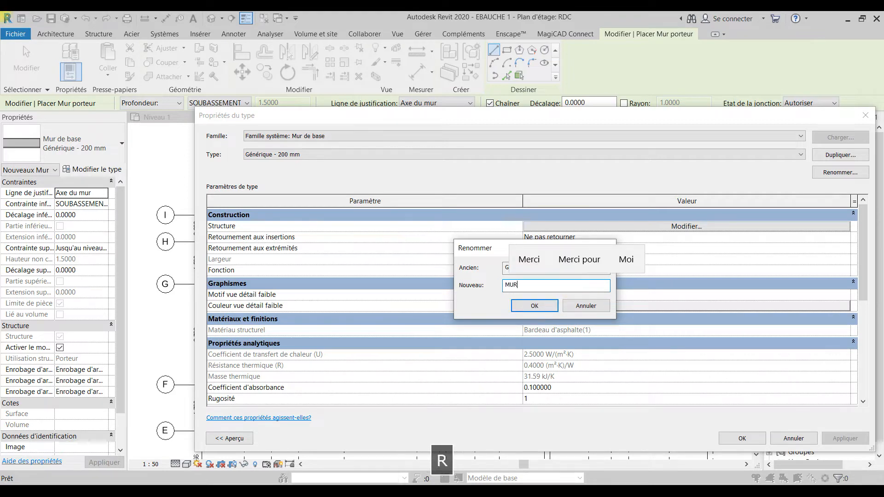
{"action": "type", "text": "SOU"}
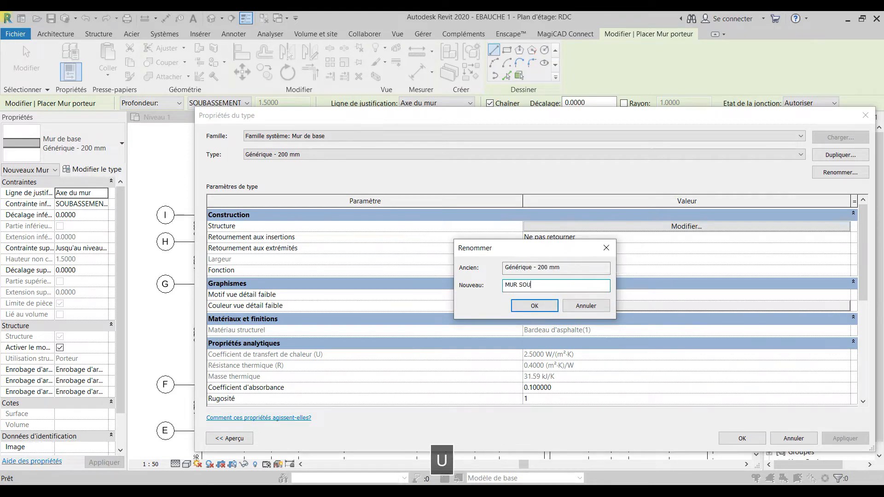
{"action": "type", "text": "BA"}
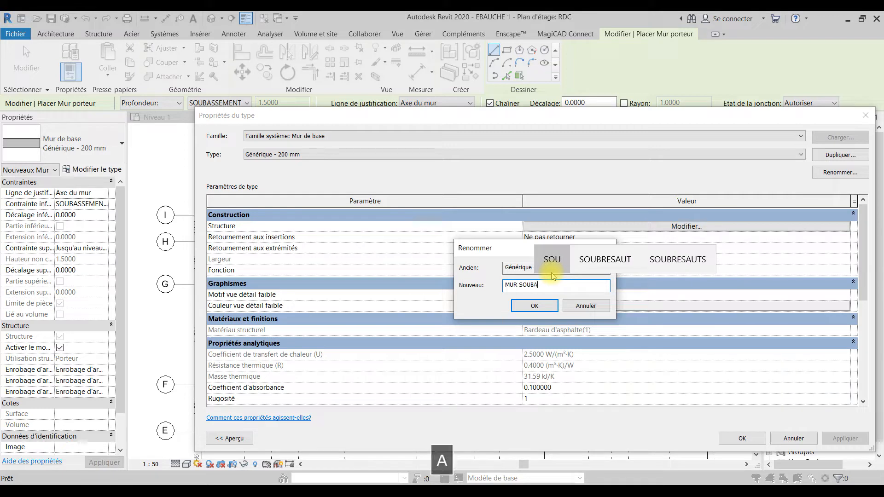
{"action": "type", "text": "SS"}
{"action": "left_click", "coordinate": [571, 260]}
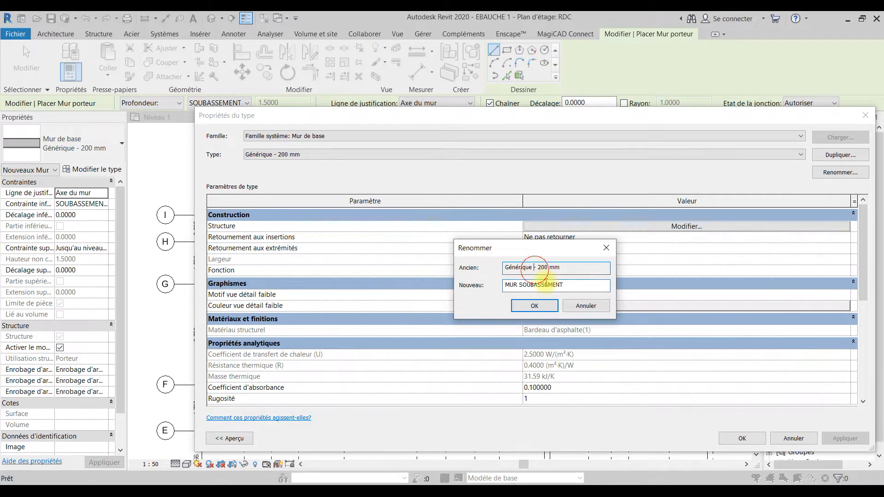
{"action": "left_click", "coordinate": [536, 306]}
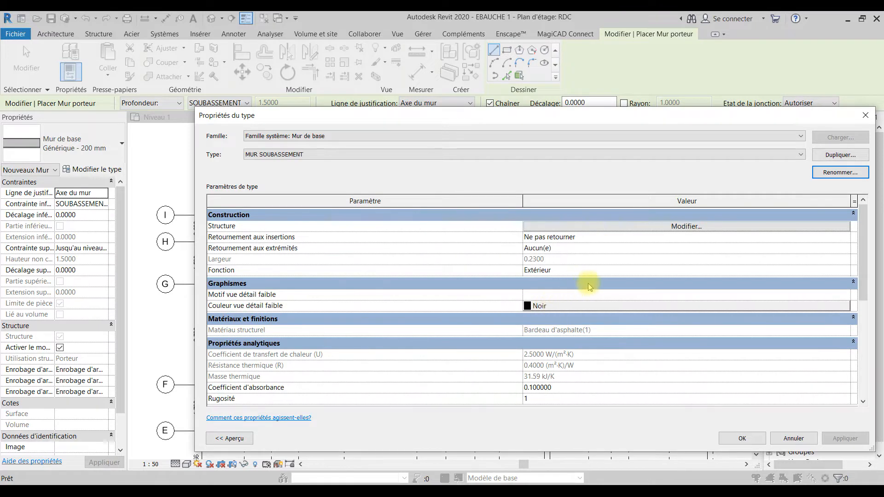
Step: Delete the two 0.0150 layers from the MUR SOUBASSEMENT wall structure, keeping only the 0.2000 structural layer
{"action": "left_click", "coordinate": [594, 225]}
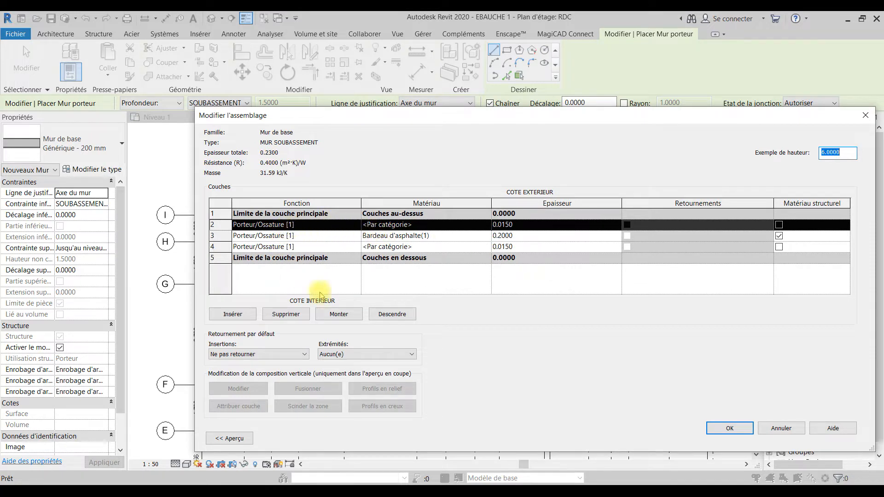
{"action": "left_click", "coordinate": [286, 314]}
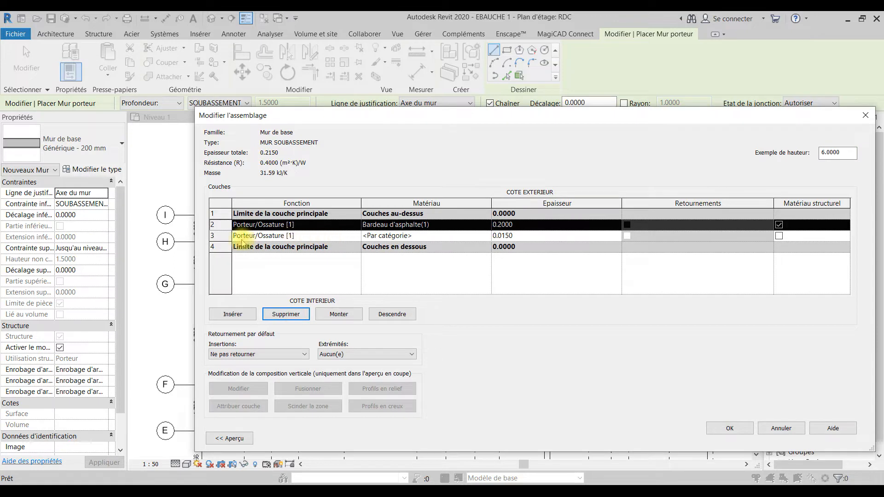
{"action": "left_click", "coordinate": [214, 236]}
{"action": "left_click", "coordinate": [294, 314]}
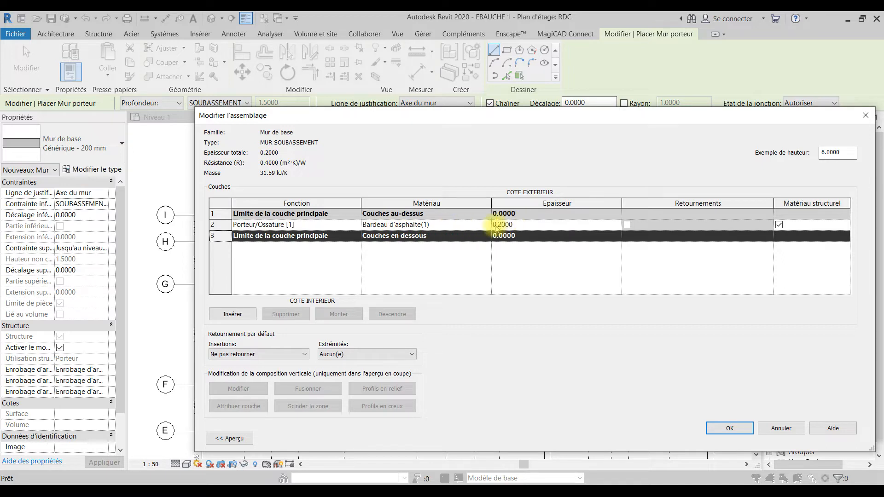
Step: Set the surface foreground pattern of the structural layer's material, Bardeau d'asphalte(1), to the model pattern Bloc 200 x 400
{"action": "left_click", "coordinate": [436, 224]}
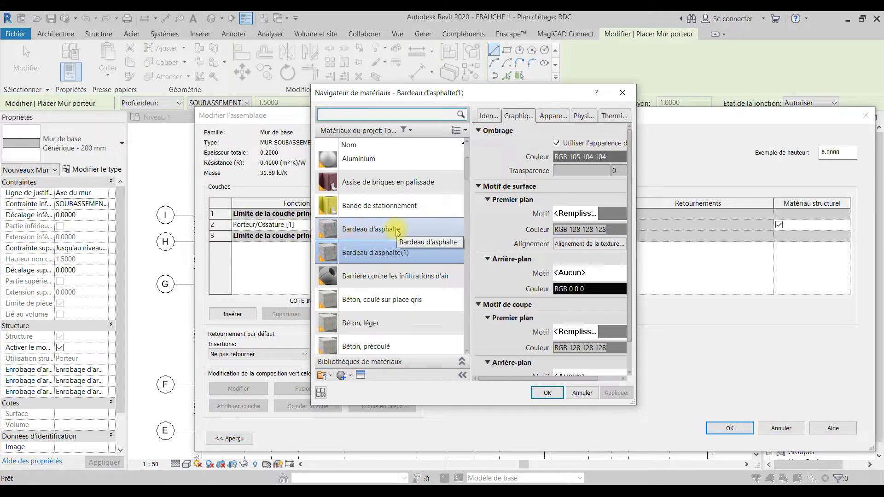
{"action": "right_click", "coordinate": [364, 253]}
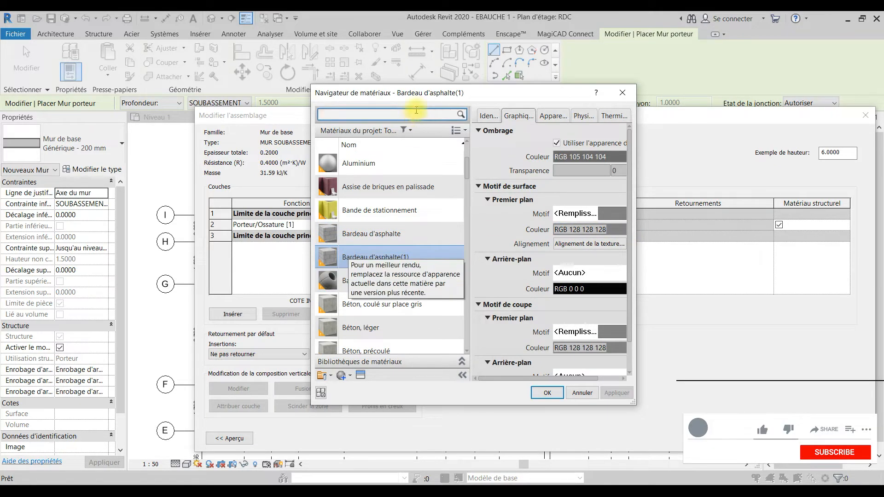
{"action": "left_click_drag", "start_coordinate": [416, 98], "coordinate": [361, 42]}
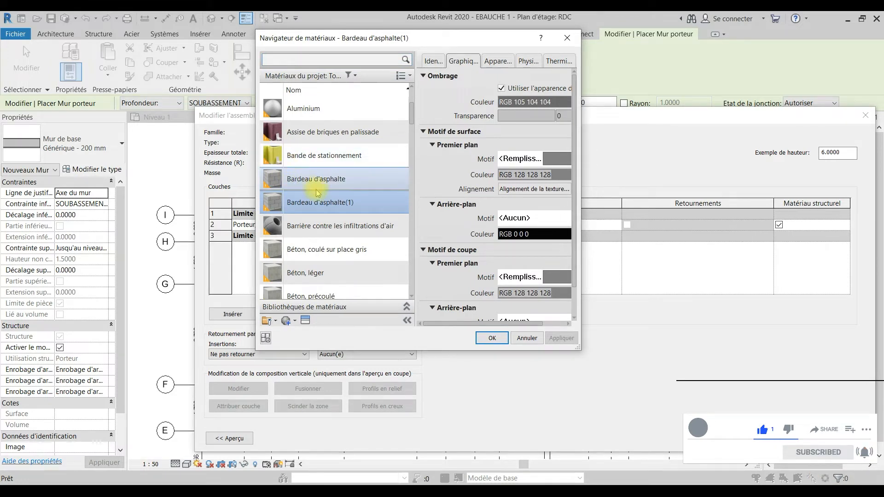
{"action": "left_click", "coordinate": [837, 480]}
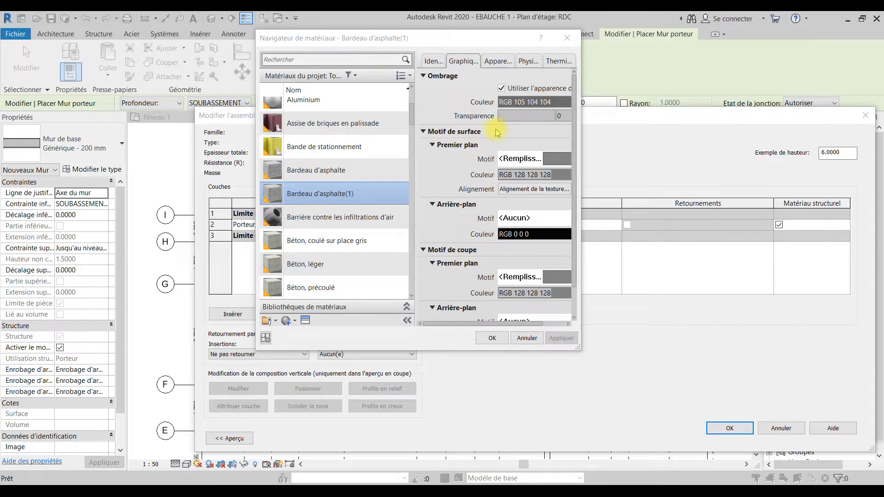
{"action": "left_click", "coordinate": [554, 158]}
{"action": "scroll", "coordinate": [479, 236], "scroll_direction": "down", "scroll_amount": 3}
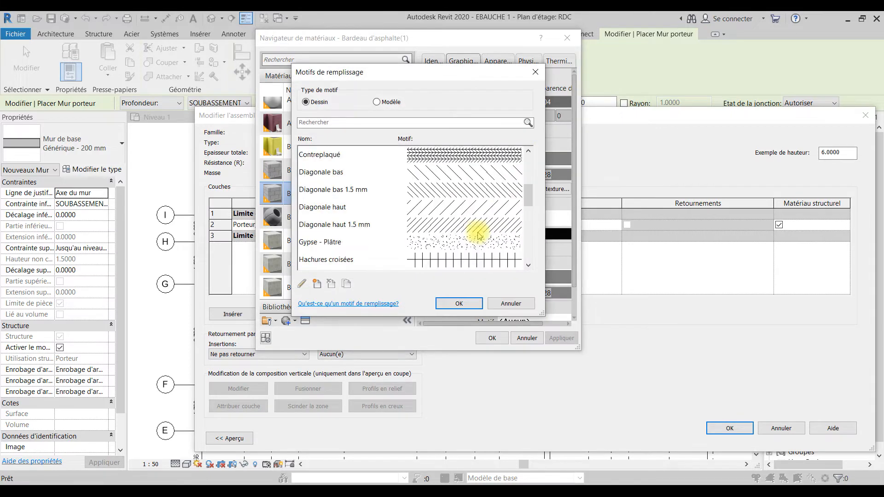
{"action": "left_click", "coordinate": [377, 102]}
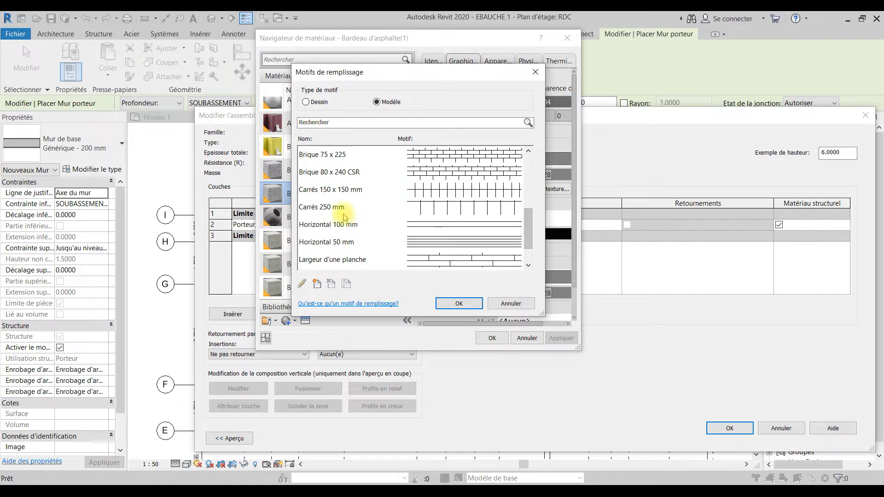
{"action": "left_click", "coordinate": [528, 224]}
{"action": "left_click_drag", "start_coordinate": [528, 226], "coordinate": [528, 208]}
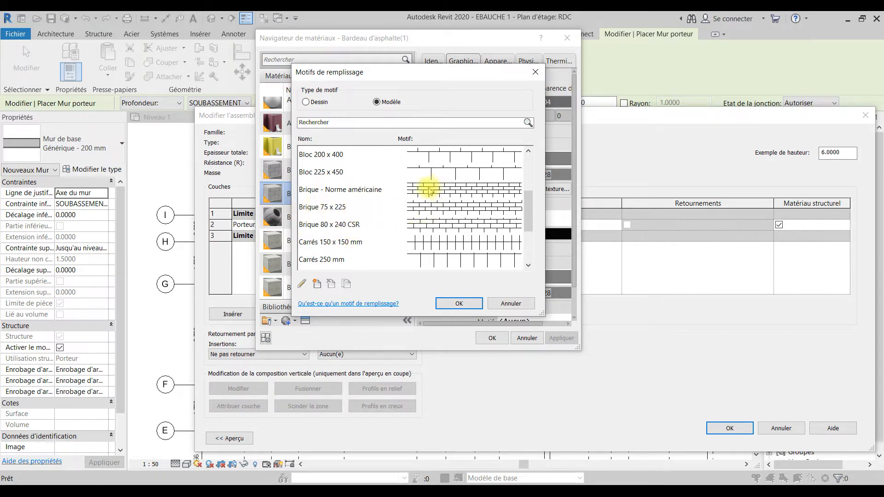
{"action": "scroll", "coordinate": [365, 181], "scroll_direction": "up", "scroll_amount": 1}
{"action": "left_click", "coordinate": [324, 193]}
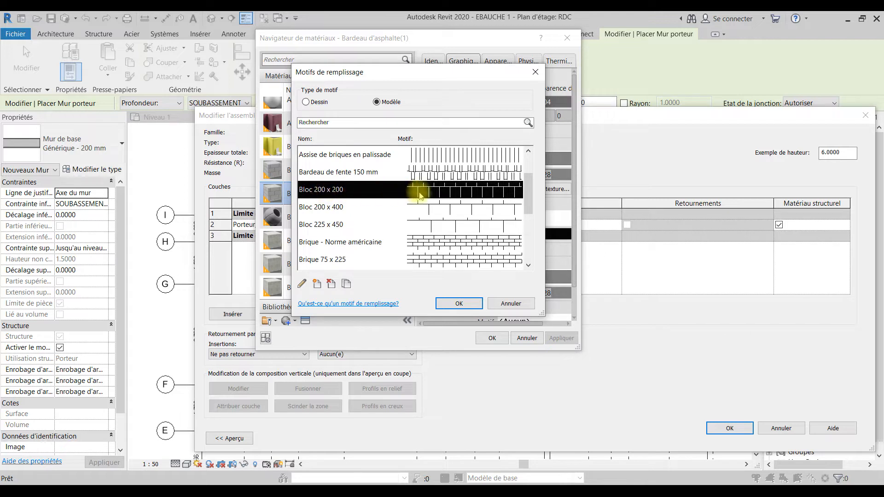
{"action": "left_click", "coordinate": [324, 211]}
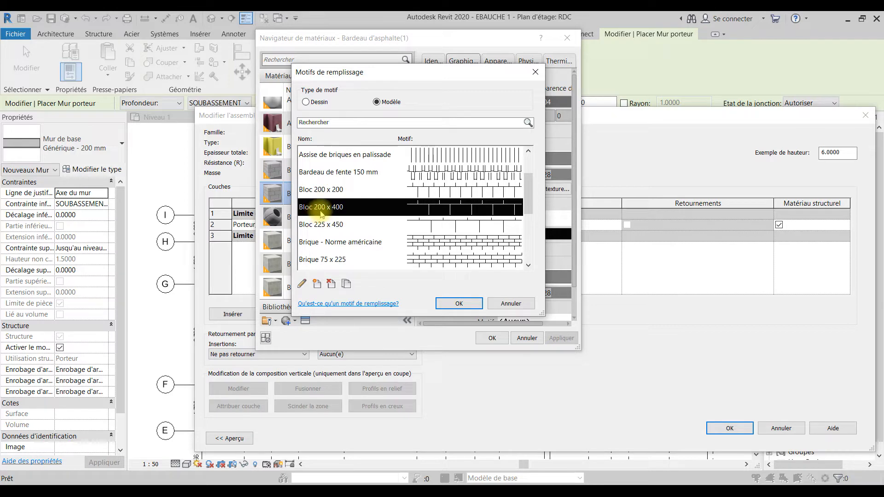
{"action": "left_click", "coordinate": [457, 306]}
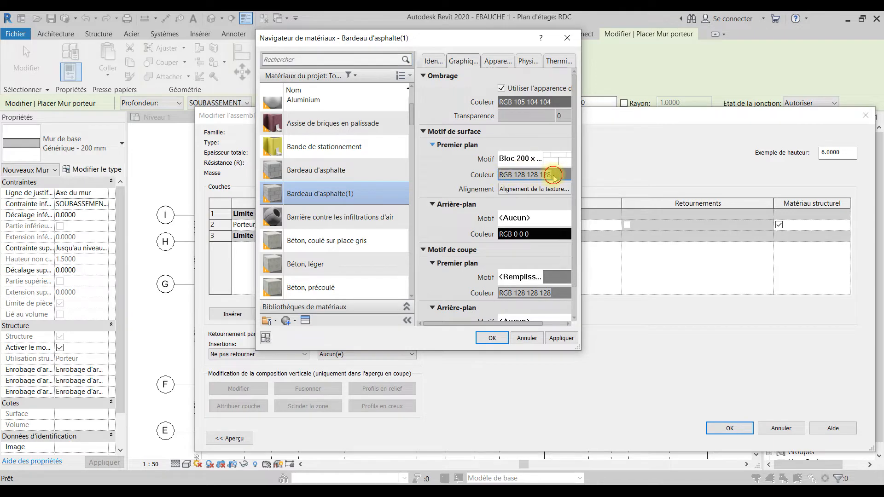
Step: Keep the surface pattern colour at RGB 128 128 128 and confirm the material and the wall assembly
{"action": "left_click", "coordinate": [555, 175]}
{"action": "left_click", "coordinate": [471, 284]}
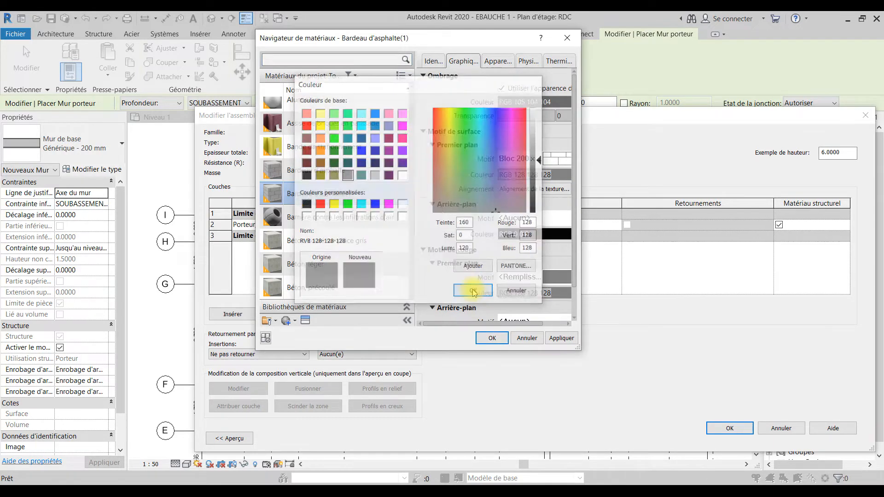
{"action": "scroll", "coordinate": [461, 264], "scroll_direction": "down", "scroll_amount": 1}
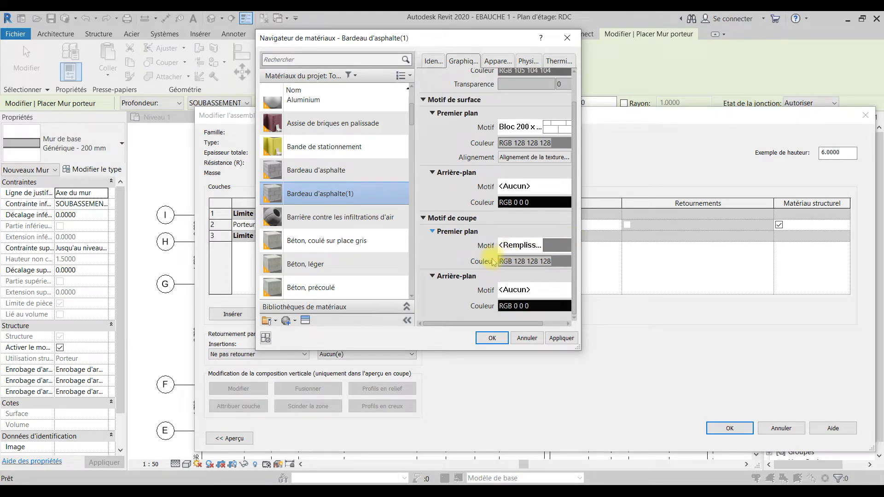
{"action": "scroll", "coordinate": [322, 182], "scroll_direction": "up", "scroll_amount": 3}
{"action": "scroll", "coordinate": [312, 215], "scroll_direction": "down", "scroll_amount": 4}
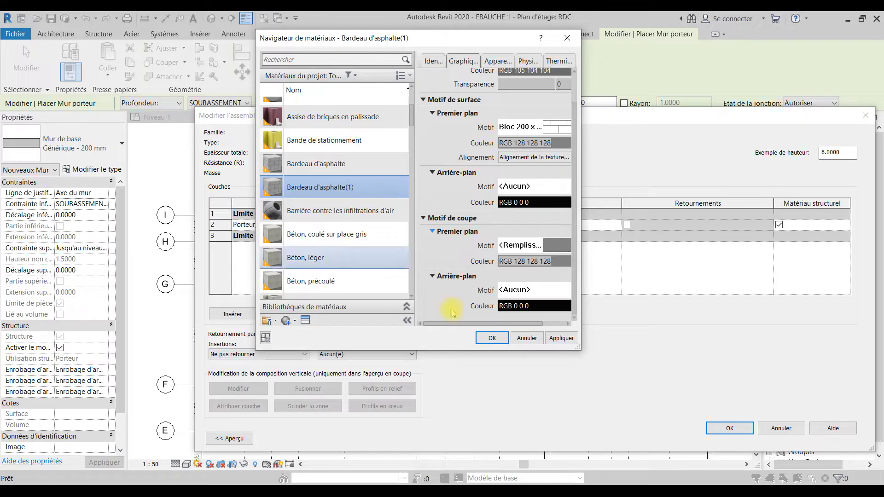
{"action": "left_click", "coordinate": [492, 339]}
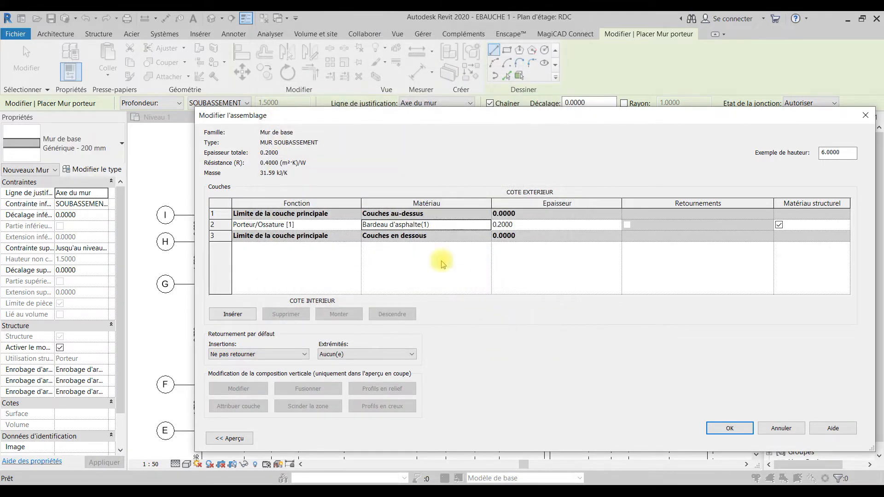
{"action": "left_click", "coordinate": [715, 425]}
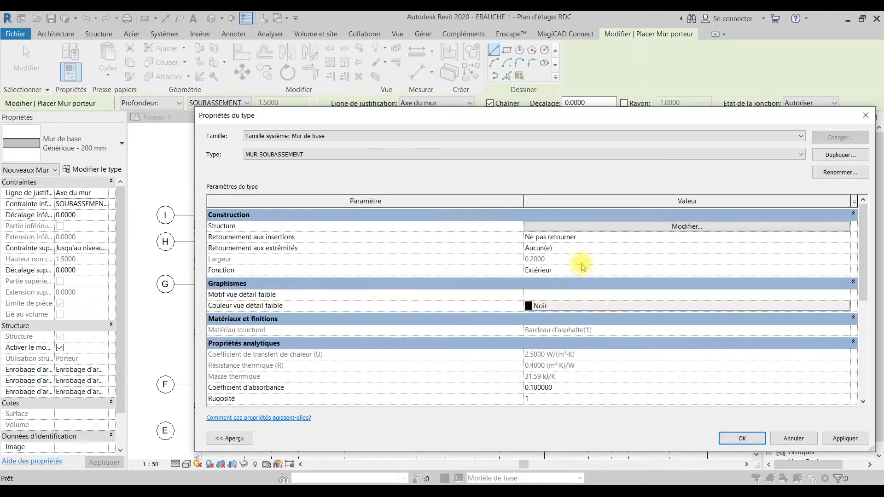
Step: Set the cost (Coût) of the MUR SOUBASSEMENT wall type to 375.00 and accept the type properties
{"action": "scroll", "coordinate": [567, 259], "scroll_direction": "down", "scroll_amount": 2}
{"action": "scroll", "coordinate": [570, 262], "scroll_direction": "up", "scroll_amount": 2}
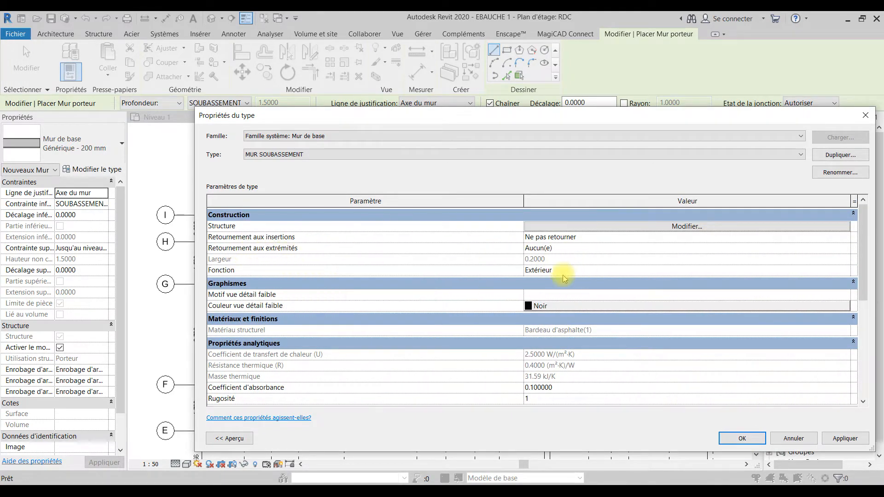
{"action": "scroll", "coordinate": [599, 329], "scroll_direction": "down", "scroll_amount": 4}
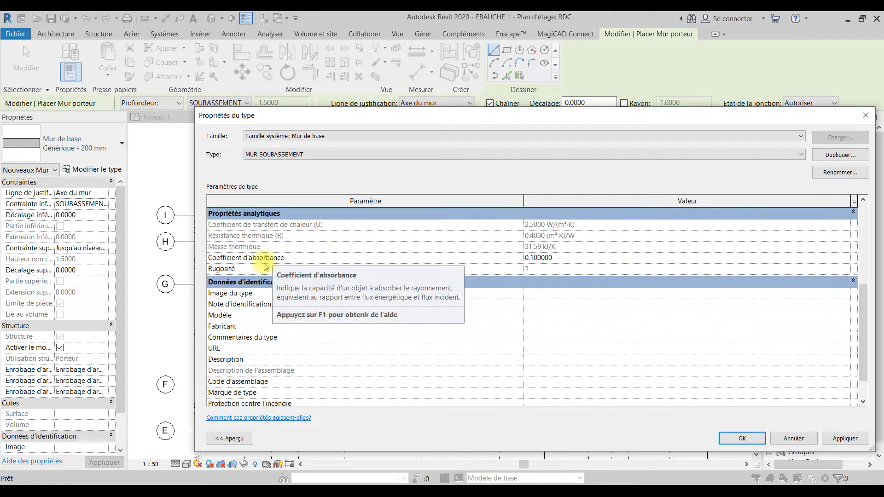
{"action": "scroll", "coordinate": [483, 316], "scroll_direction": "down", "scroll_amount": 1}
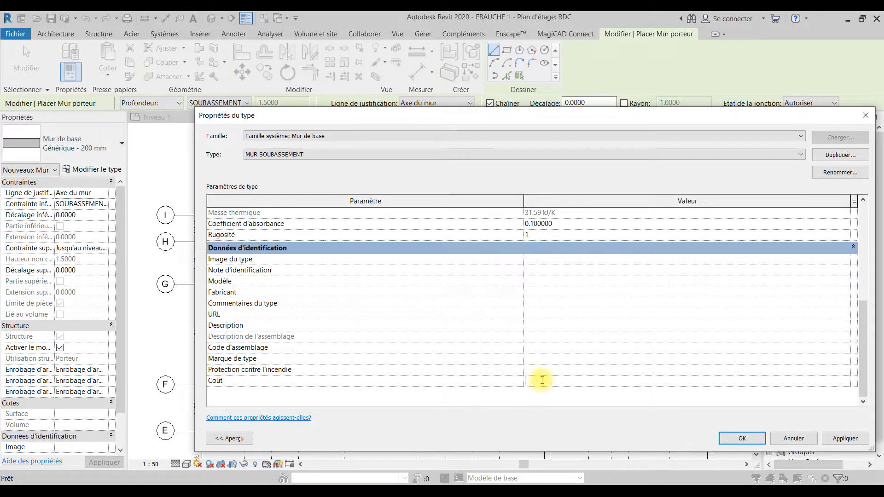
{"action": "type", "text": "375.00"}
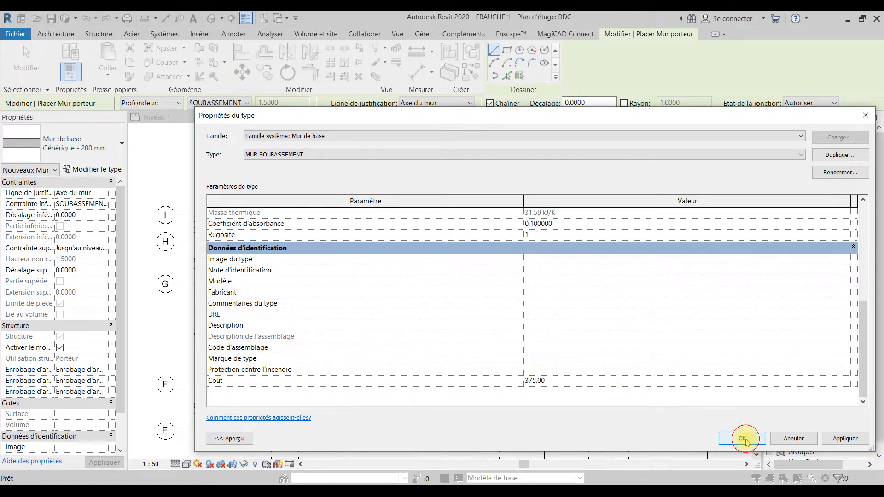
{"action": "left_click", "coordinate": [742, 438]}
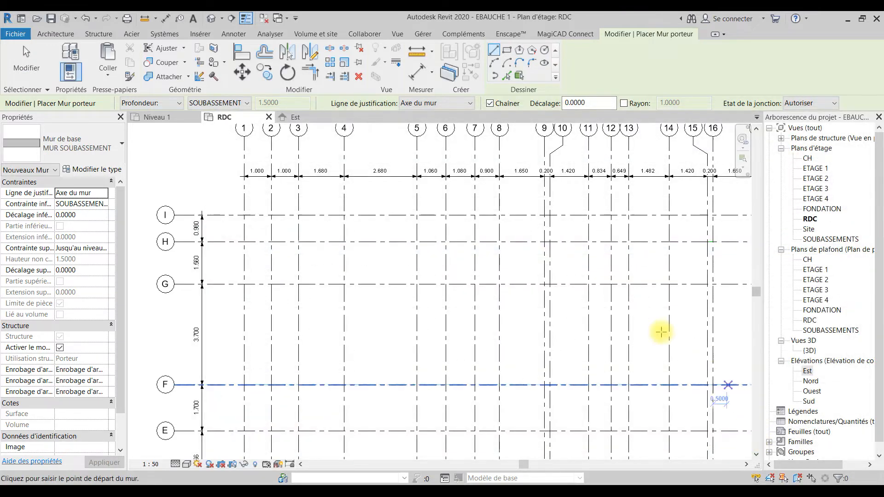
Step: Exit wall placement in RDC without drawing a wall and open the SOUBASSEMENTS floor plan
{"action": "scroll", "coordinate": [459, 237], "scroll_direction": "down", "scroll_amount": 2}
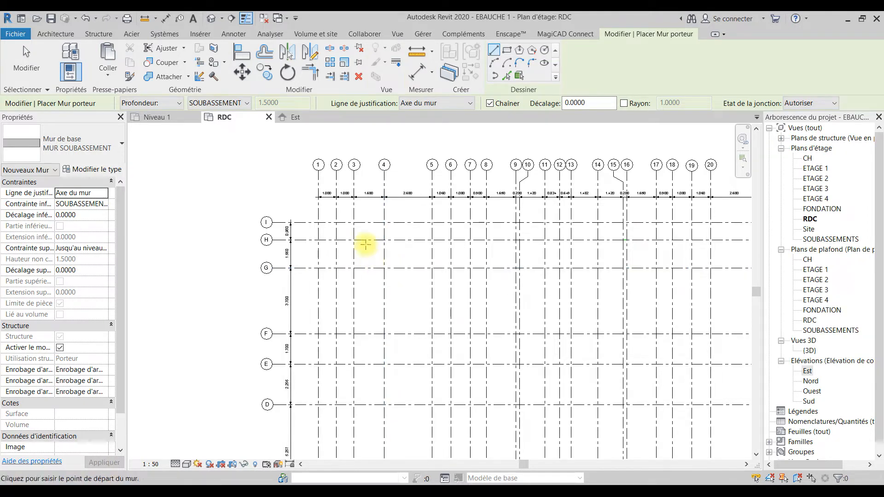
{"action": "middle_click_drag", "start_coordinate": [423, 260], "coordinate": [290, 254]}
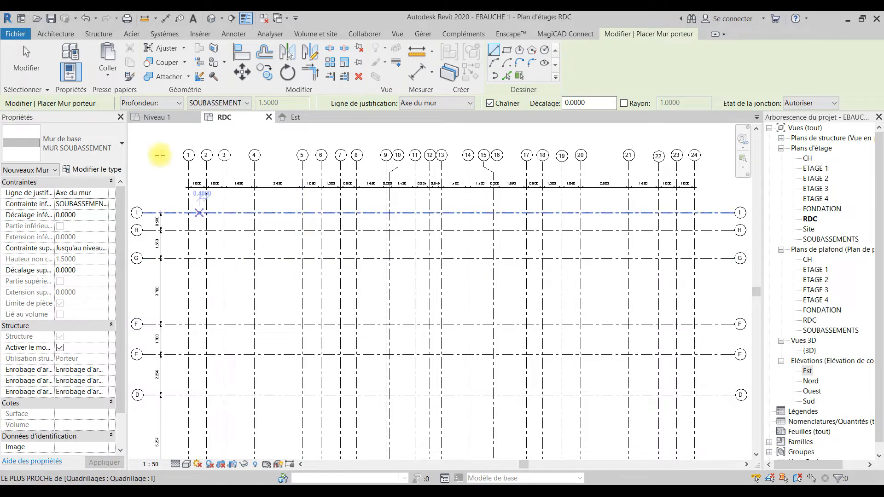
{"action": "key", "text": "Escape"}
{"action": "key", "text": "Escape"}
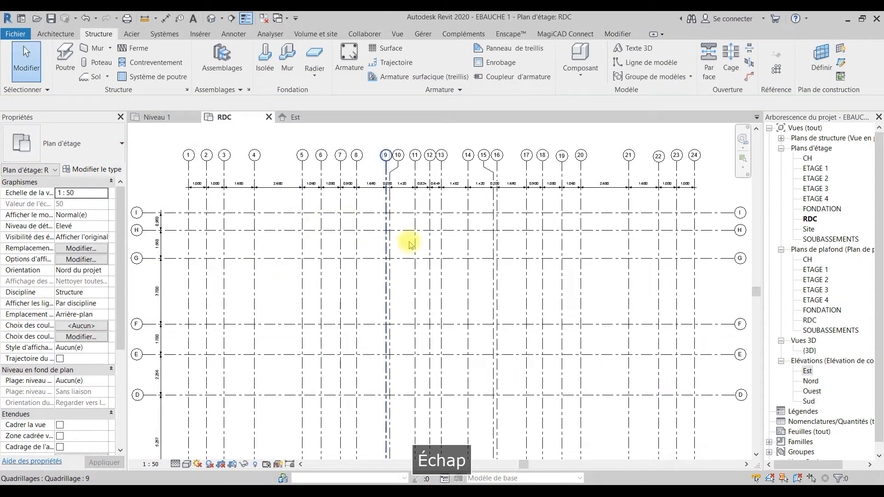
{"action": "left_click", "coordinate": [816, 240]}
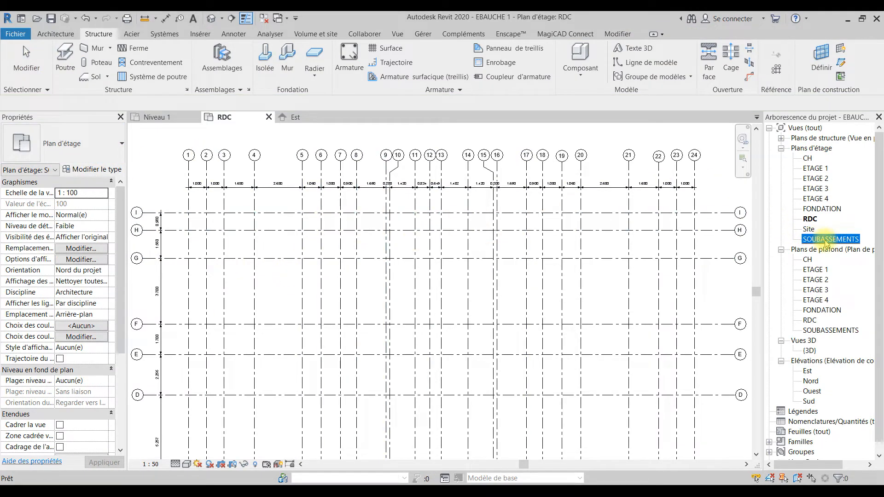
{"action": "double_click", "coordinate": [827, 241]}
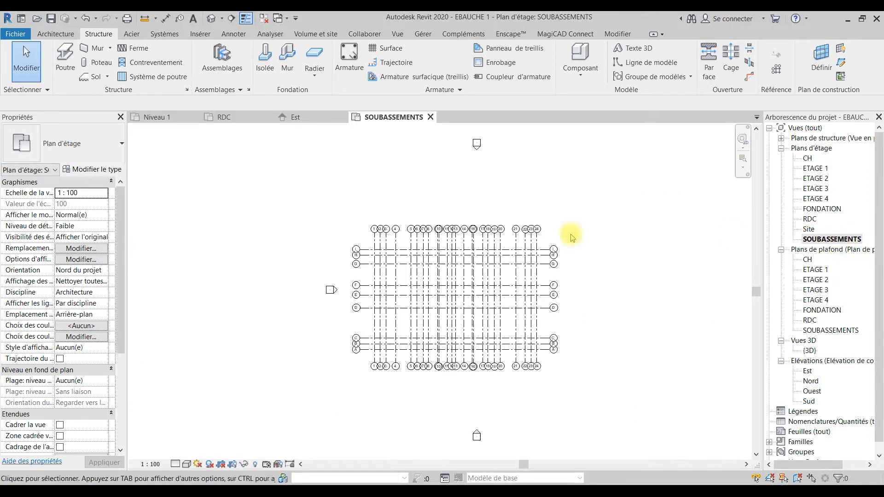
{"action": "scroll", "coordinate": [436, 276], "scroll_direction": "up", "scroll_amount": 3}
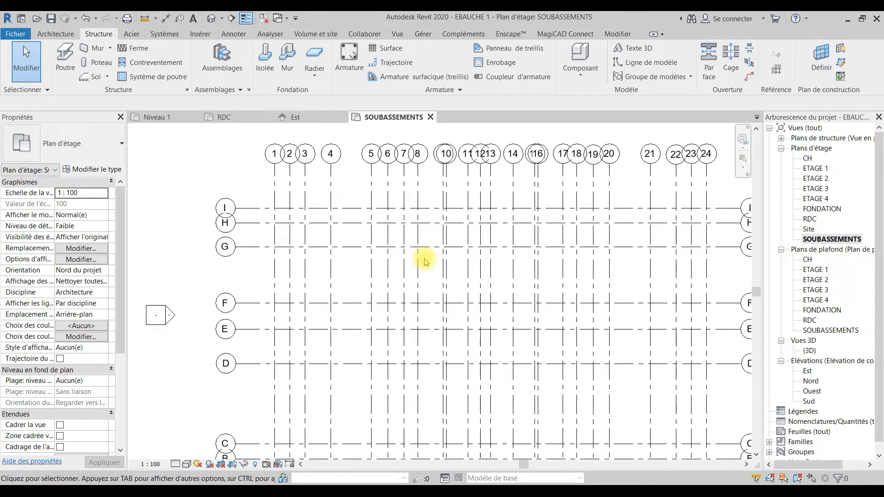
Step: Configure the SOUBASSEMENTS floor plan with scale 1:50, discipline Structure and detail level Elevé
{"action": "left_click", "coordinate": [105, 193]}
{"action": "left_click", "coordinate": [80, 242]}
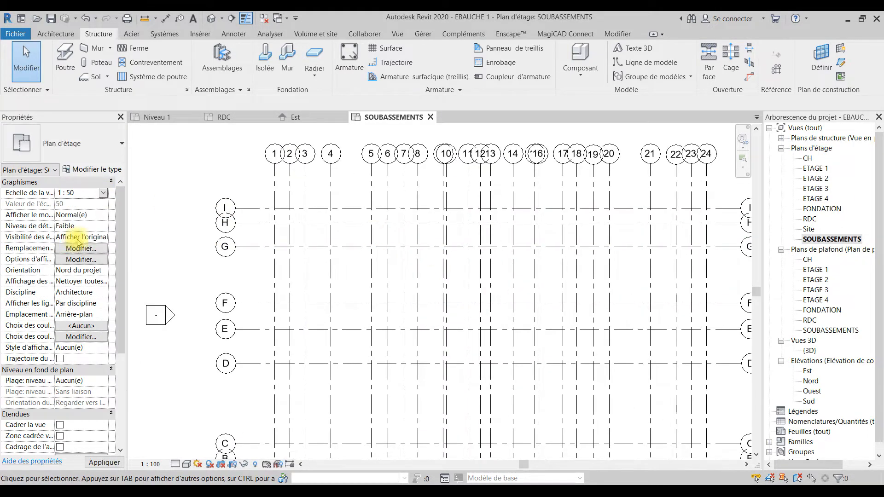
{"action": "left_click", "coordinate": [104, 293]}
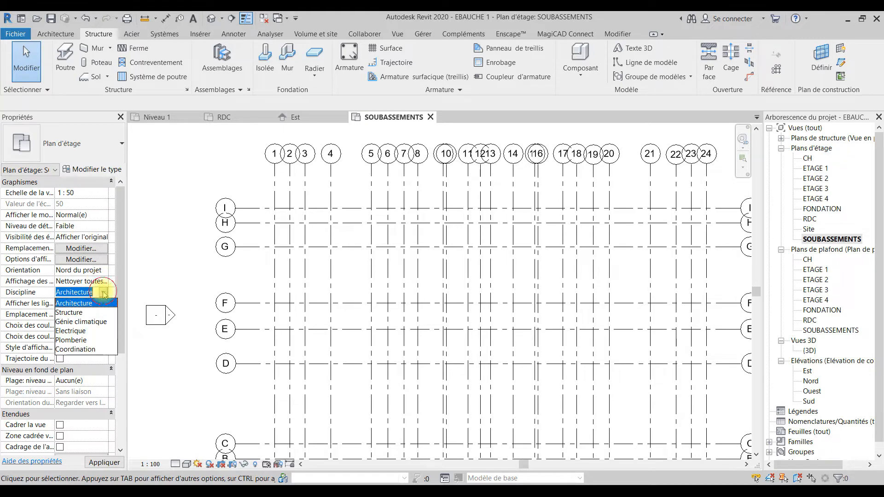
{"action": "left_click", "coordinate": [78, 312]}
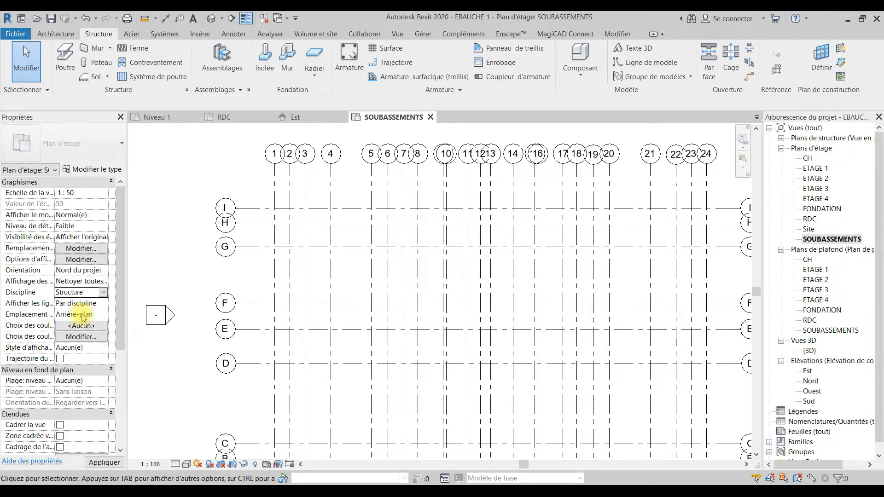
{"action": "left_click", "coordinate": [176, 464]}
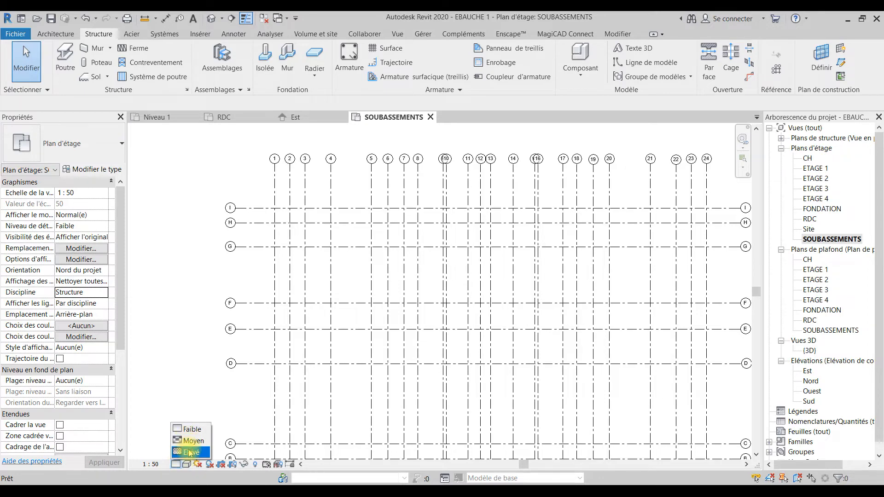
{"action": "left_click", "coordinate": [191, 452]}
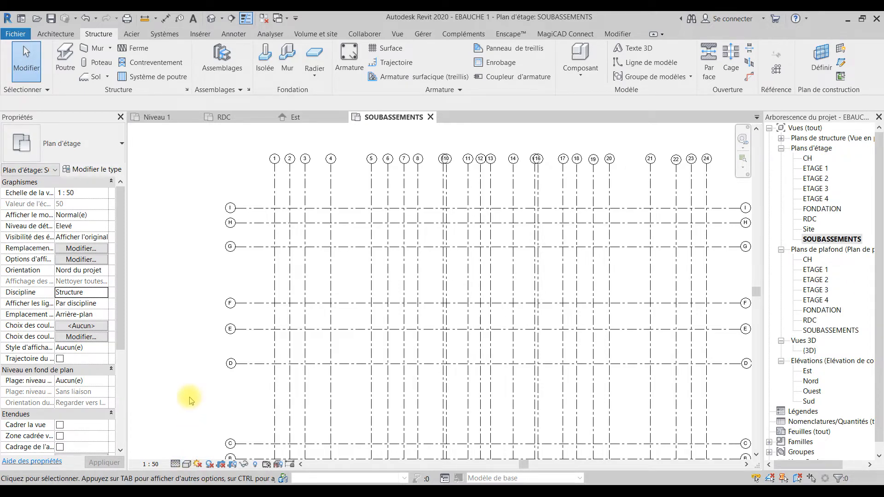
{"action": "scroll", "coordinate": [346, 187], "scroll_direction": "up", "scroll_amount": 1}
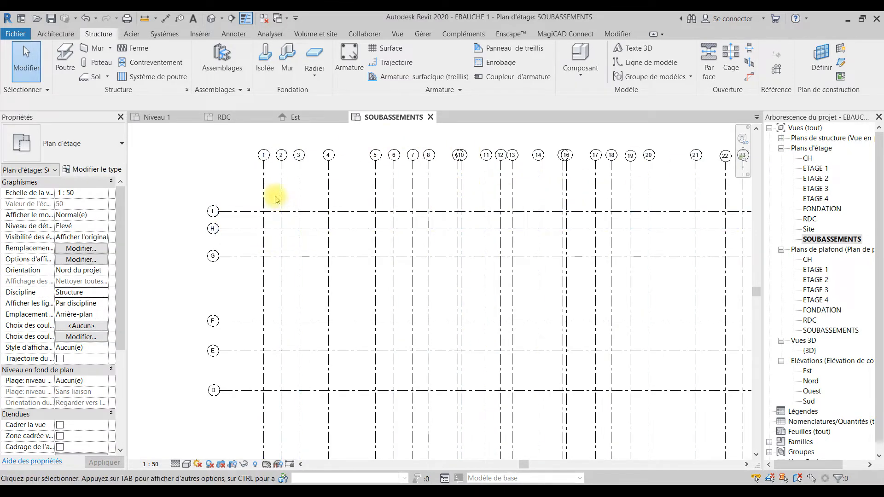
Step: Start a MUR SOUBASSEMENT structural wall measured by height (Hauteur), with its top constraint set up to level RDC
{"action": "scroll", "coordinate": [277, 198], "scroll_direction": "up", "scroll_amount": 1}
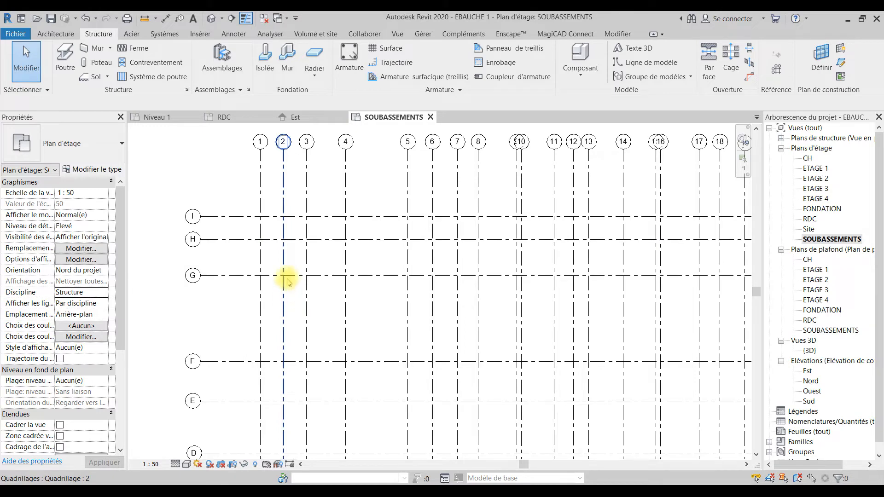
{"action": "left_click", "coordinate": [95, 49]}
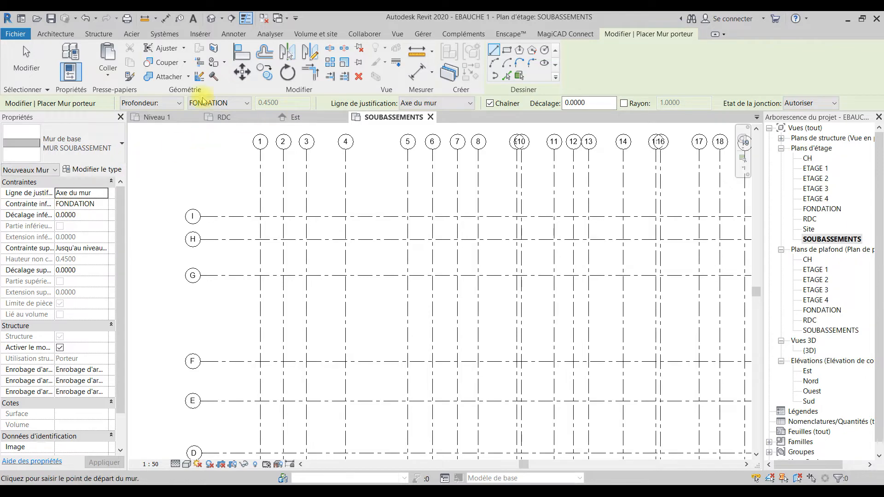
{"action": "left_click", "coordinate": [150, 103]}
{"action": "left_click", "coordinate": [136, 121]}
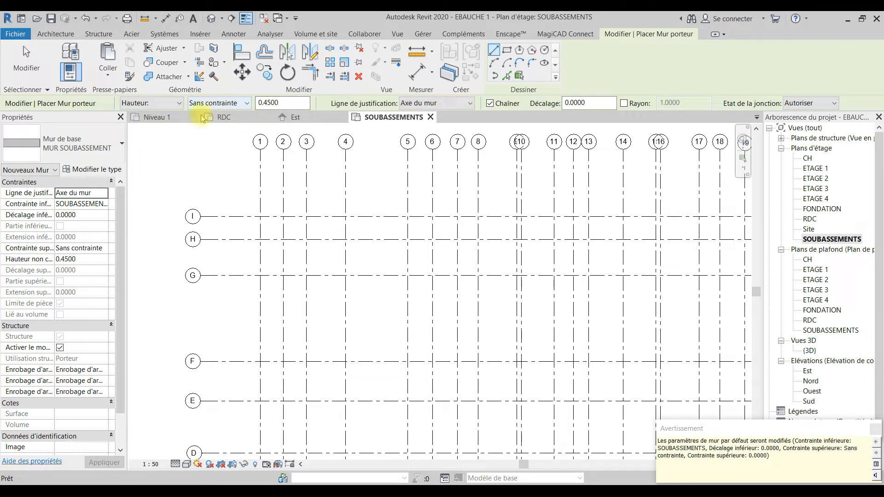
{"action": "left_click", "coordinate": [92, 248]}
{"action": "left_click", "coordinate": [103, 248]}
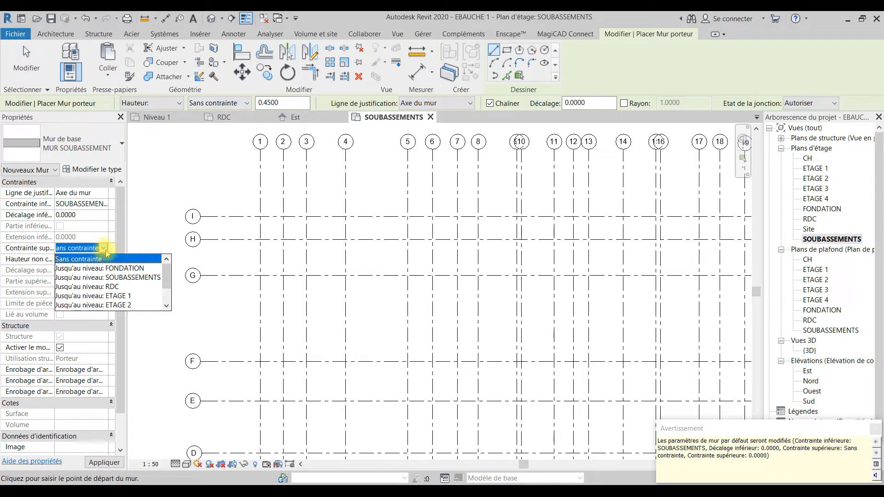
{"action": "left_click", "coordinate": [112, 287]}
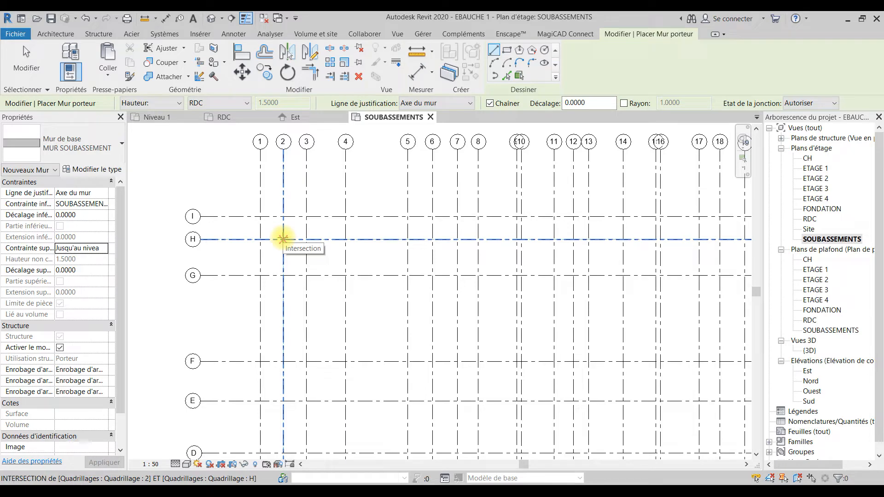
Step: Draw chained walls from grid intersection 2/H to 4/H, 4/I, 9/I and back to 9/H
{"action": "left_click", "coordinate": [283, 239]}
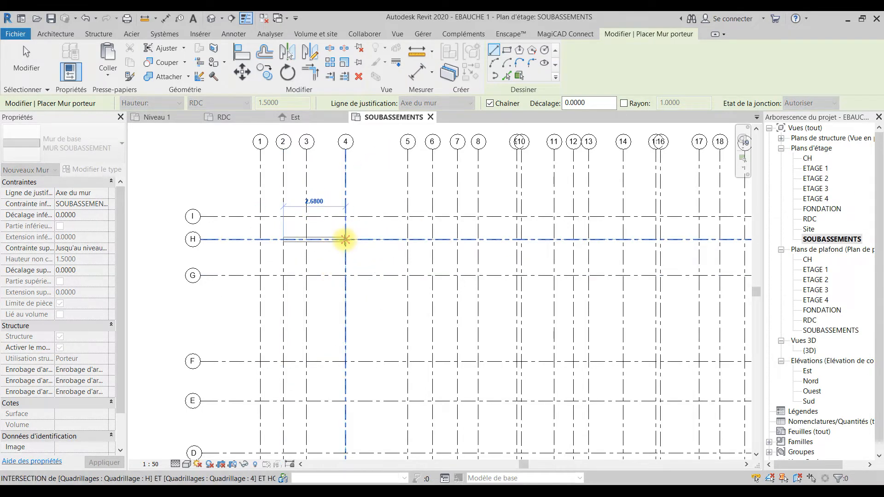
{"action": "left_click", "coordinate": [345, 239]}
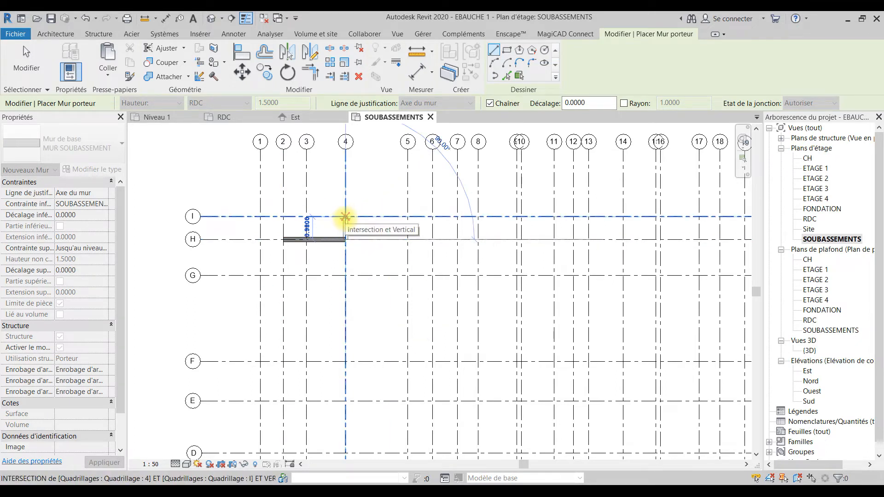
{"action": "left_click", "coordinate": [346, 217]}
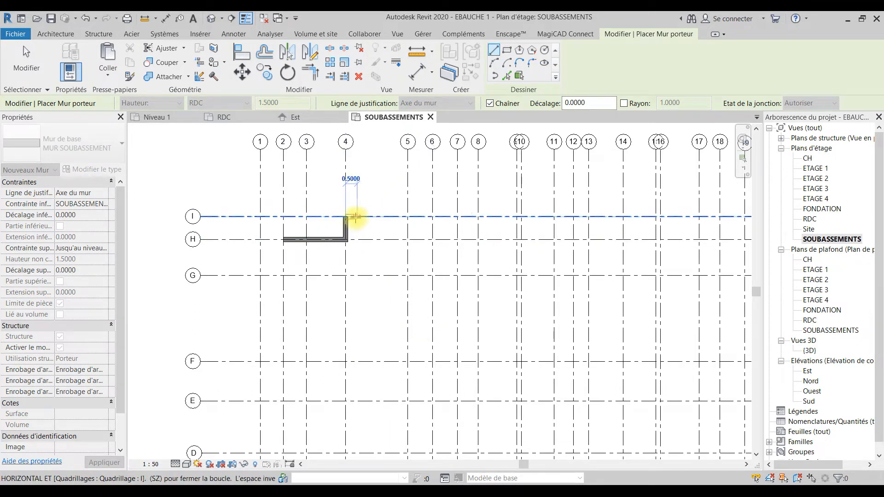
{"action": "middle_click_drag", "start_coordinate": [389, 220], "coordinate": [317, 220]}
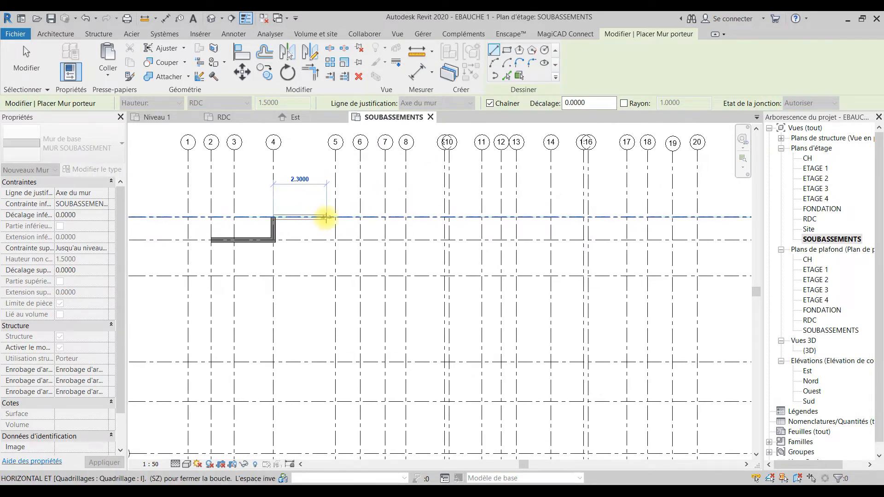
{"action": "left_click", "coordinate": [444, 217]}
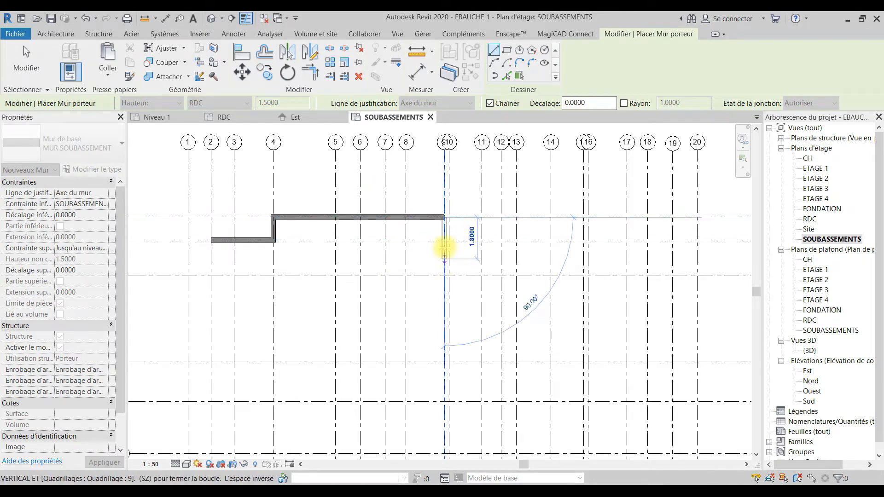
{"action": "scroll", "coordinate": [448, 253], "scroll_direction": "down", "scroll_amount": 2}
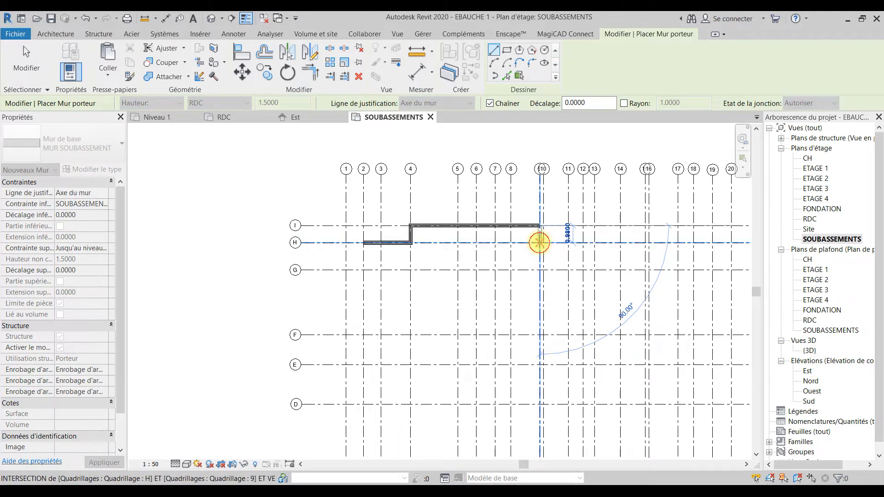
{"action": "left_click", "coordinate": [539, 243]}
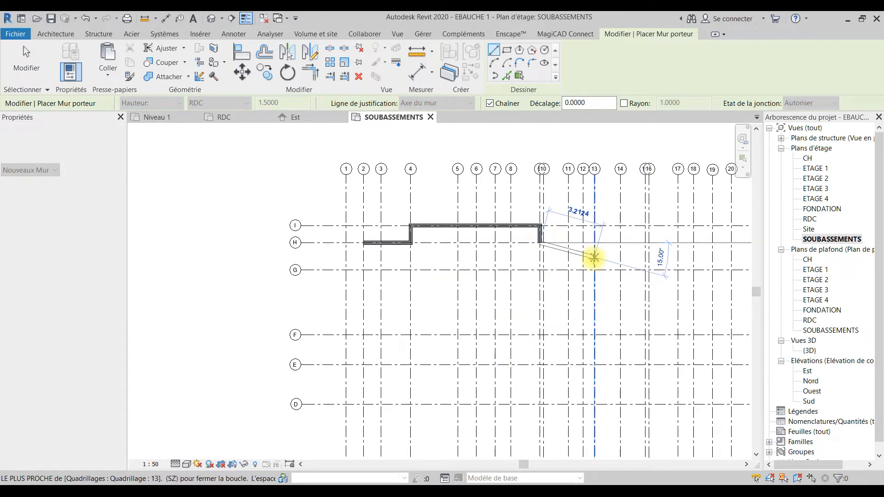
Step: Continue the wall chain from 9/H through 16/H, 16/I, 21/I and 21/H to 23/H
{"action": "left_click", "coordinate": [647, 243]}
{"action": "middle_click_drag", "start_coordinate": [647, 242], "coordinate": [566, 229]}
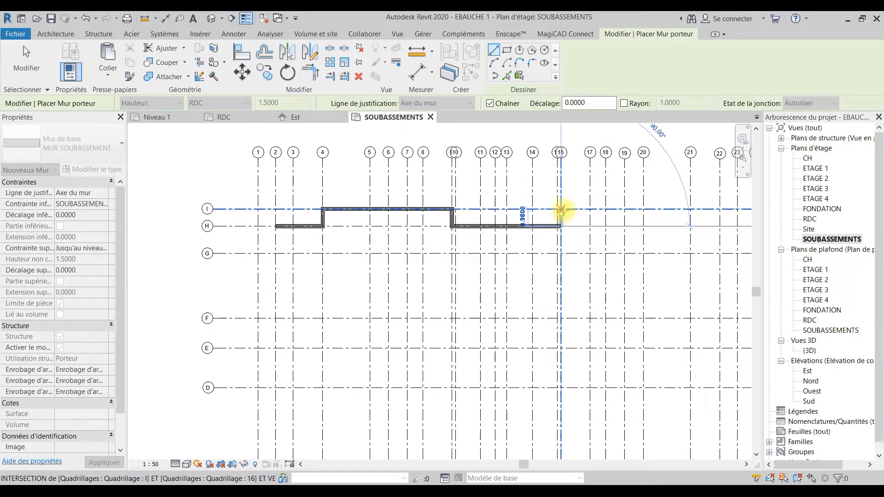
{"action": "left_click", "coordinate": [561, 208]}
{"action": "middle_click_drag", "start_coordinate": [563, 221], "coordinate": [458, 214]}
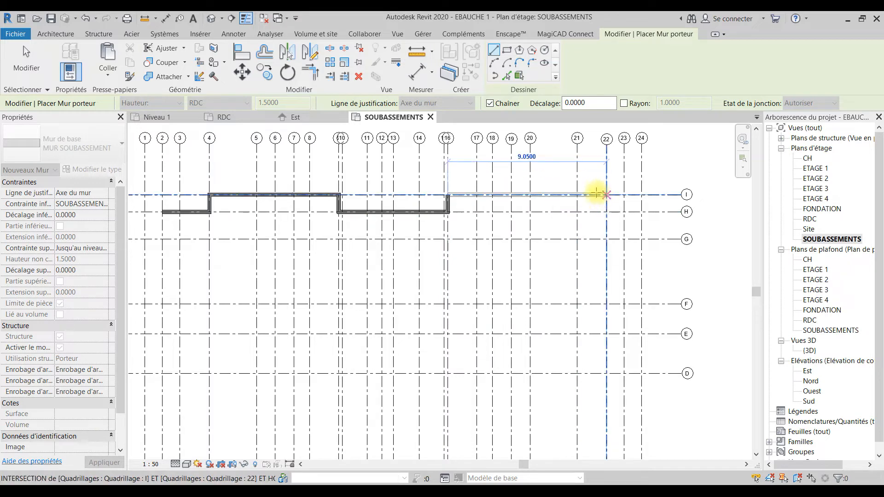
{"action": "left_click", "coordinate": [578, 194]}
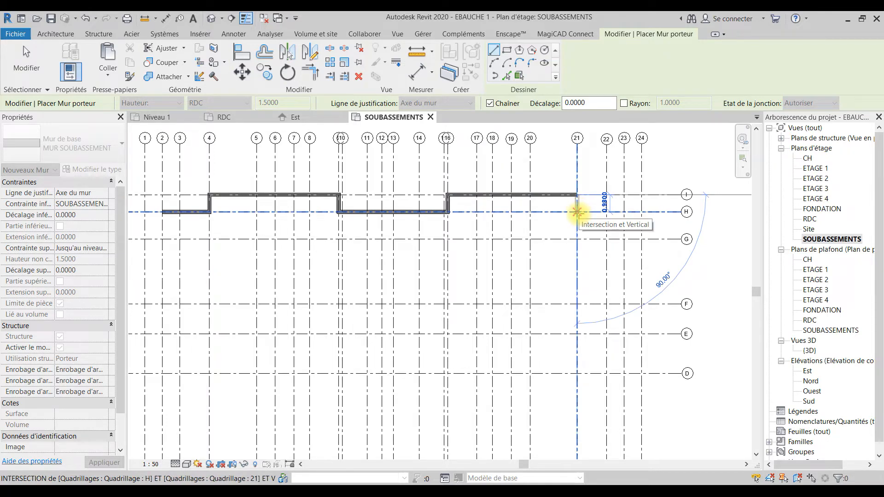
{"action": "left_click", "coordinate": [578, 212]}
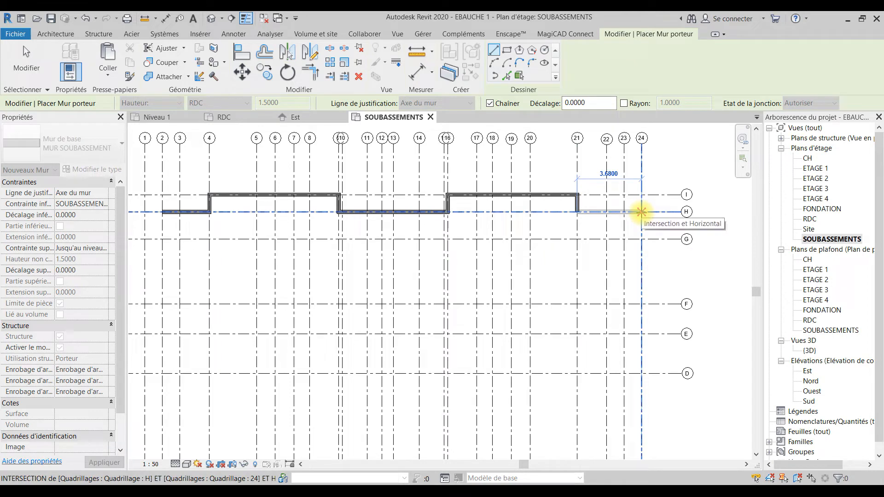
{"action": "left_click", "coordinate": [624, 212]}
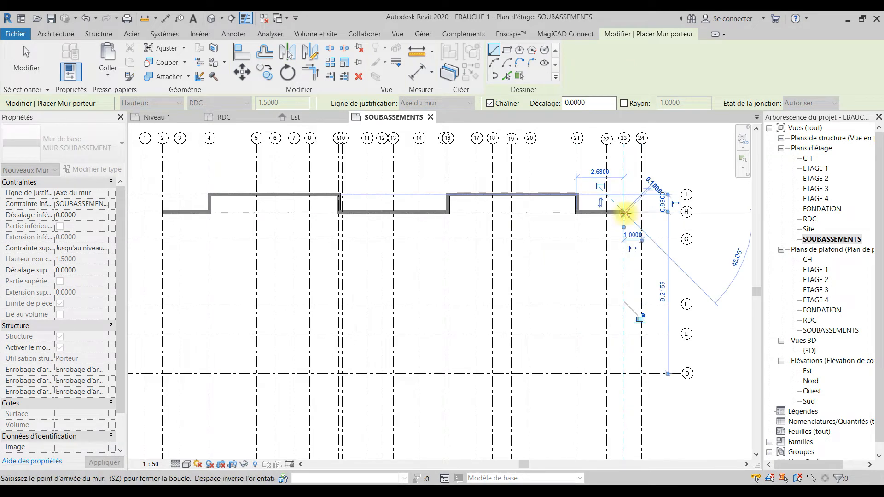
Step: Continue the walls along grid 23 to F and across to 24/F, ending the chain with a 0.60 m stub on grid 24 towards E
{"action": "middle_click_drag", "start_coordinate": [629, 257], "coordinate": [602, 215]}
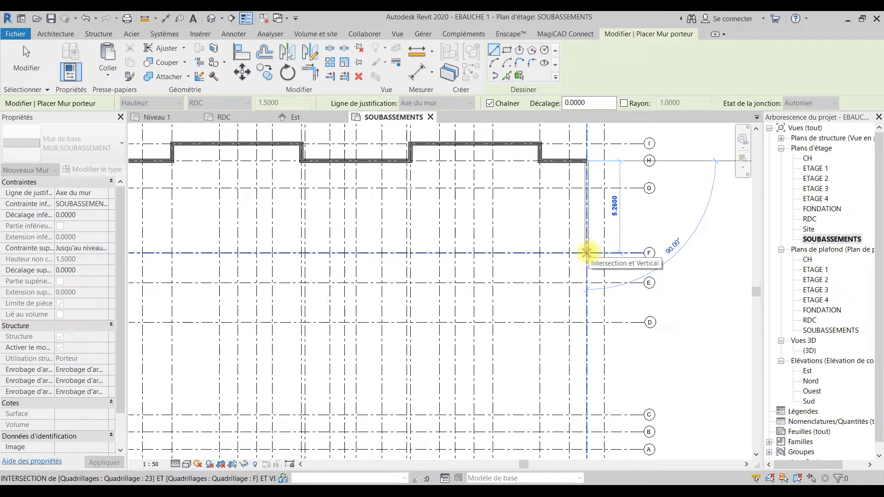
{"action": "left_click", "coordinate": [588, 253]}
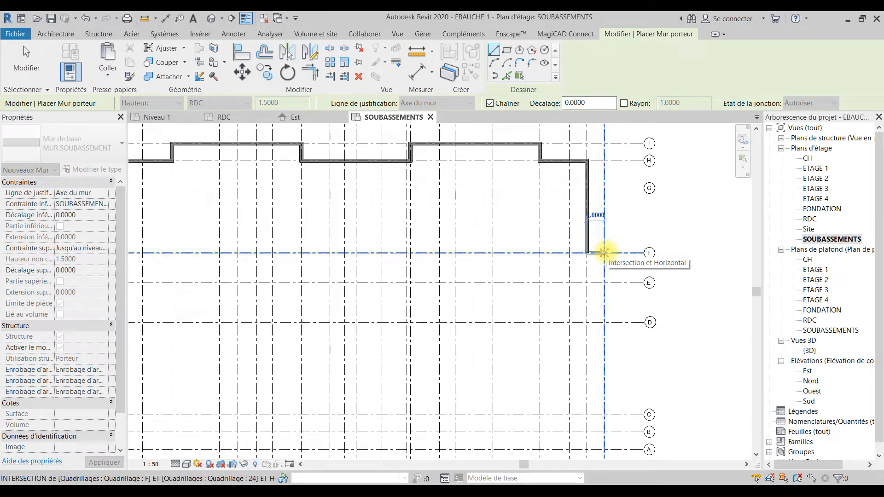
{"action": "left_click", "coordinate": [606, 253]}
{"action": "middle_click_drag", "start_coordinate": [616, 274], "coordinate": [599, 220]}
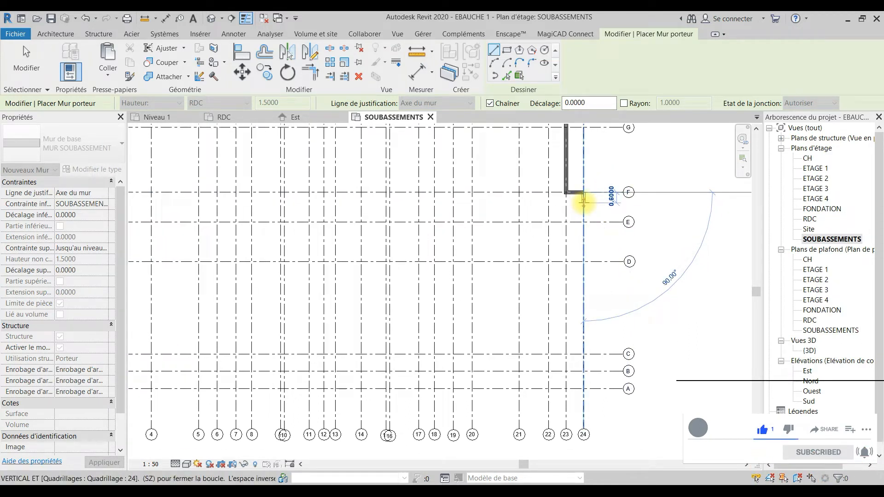
{"action": "left_click", "coordinate": [583, 201]}
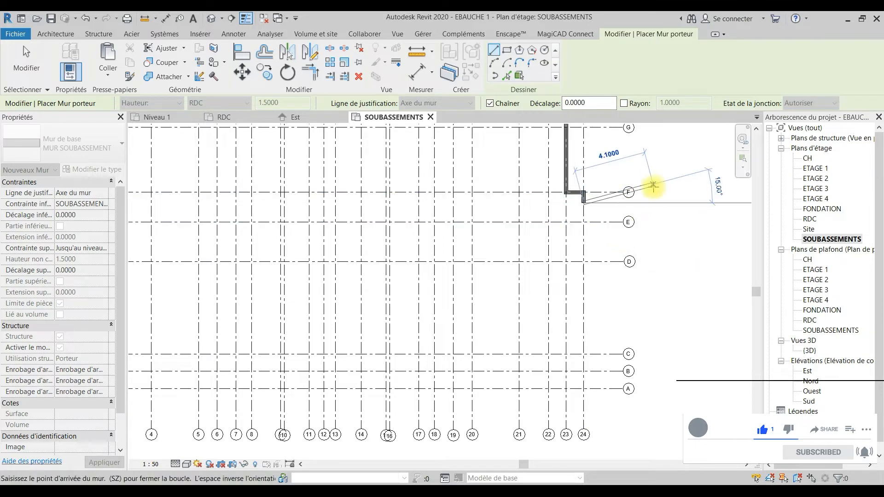
{"action": "key", "text": "Escape"}
Step: Draw a 0.60 m wall on grid 24 just above D, then chain walls from 24/D through 23/D to 23/C
{"action": "middle_click_drag", "start_coordinate": [619, 252], "coordinate": [624, 199]}
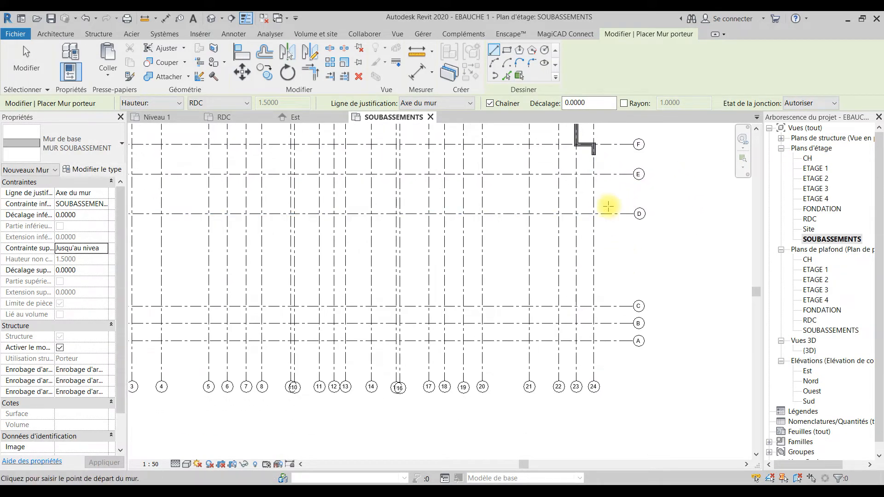
{"action": "left_click", "coordinate": [594, 213]}
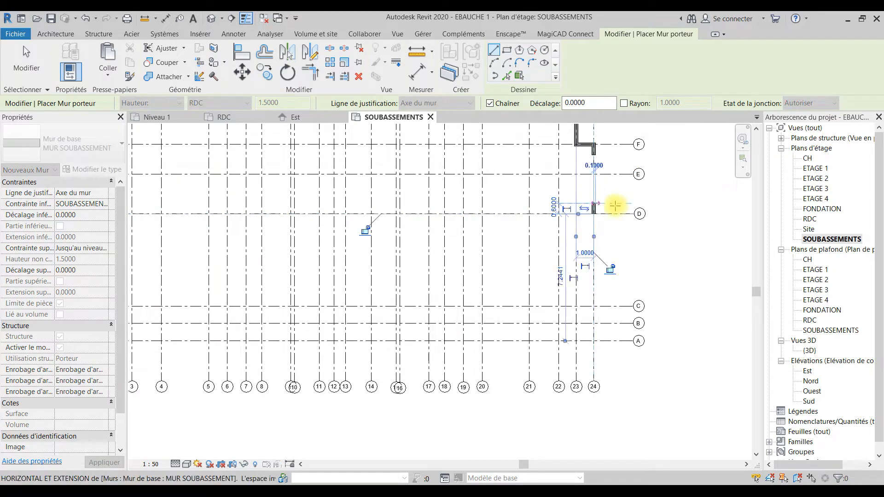
{"action": "key", "text": "Escape"}
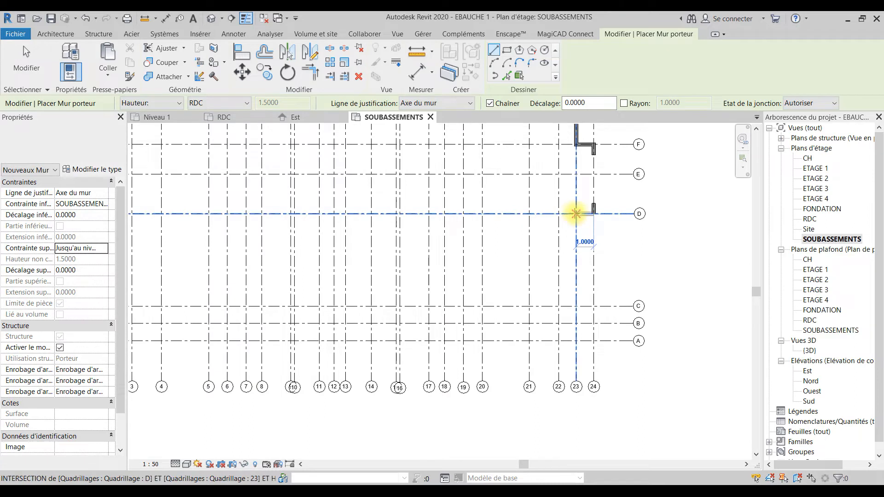
{"action": "left_click", "coordinate": [576, 214]}
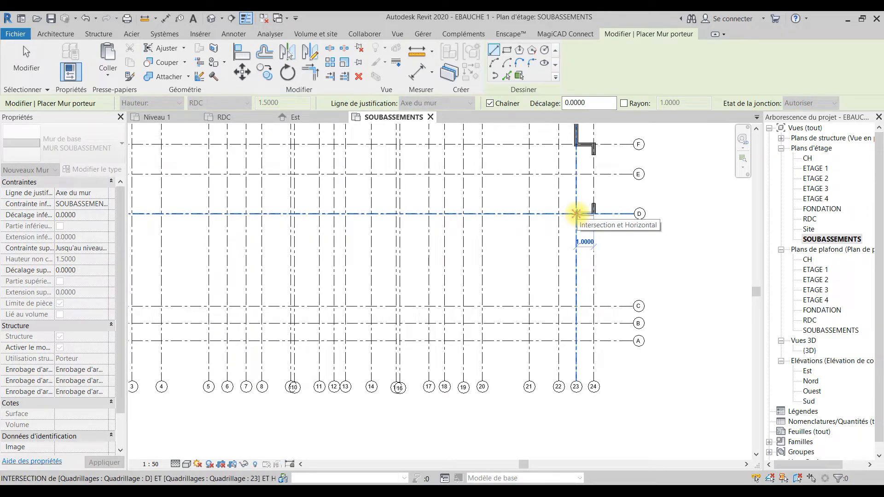
{"action": "middle_click_drag", "start_coordinate": [585, 244], "coordinate": [572, 176]}
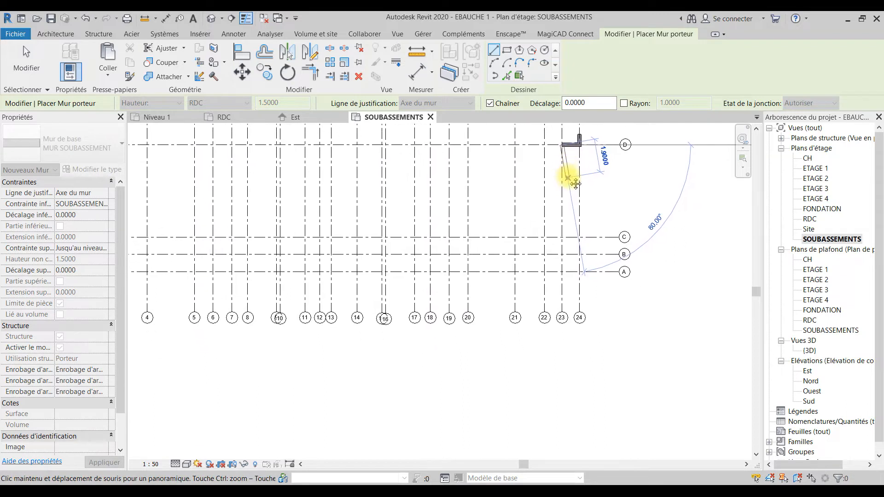
{"action": "left_click", "coordinate": [564, 235]}
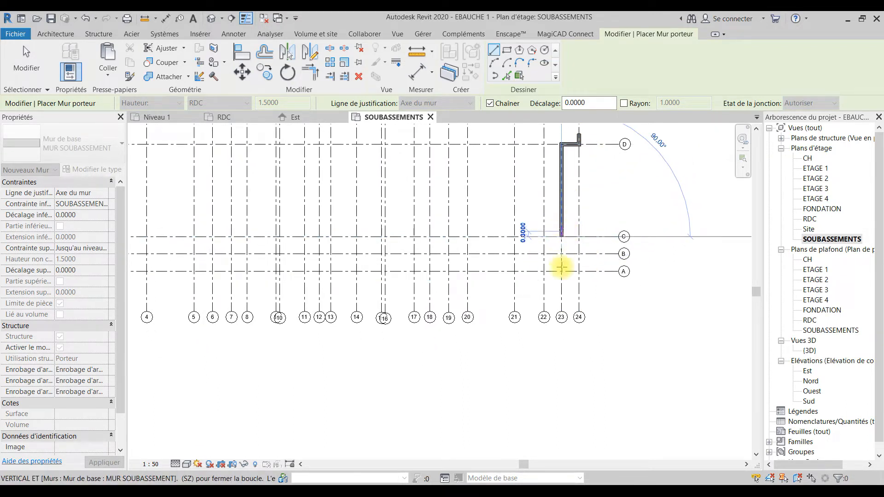
Step: Continue the walls from 23/C along C to grid 20 and to 20/A, ending the chain with a 0.70 m stub along A towards 21
{"action": "scroll", "coordinate": [587, 288], "scroll_direction": "down", "scroll_amount": 2}
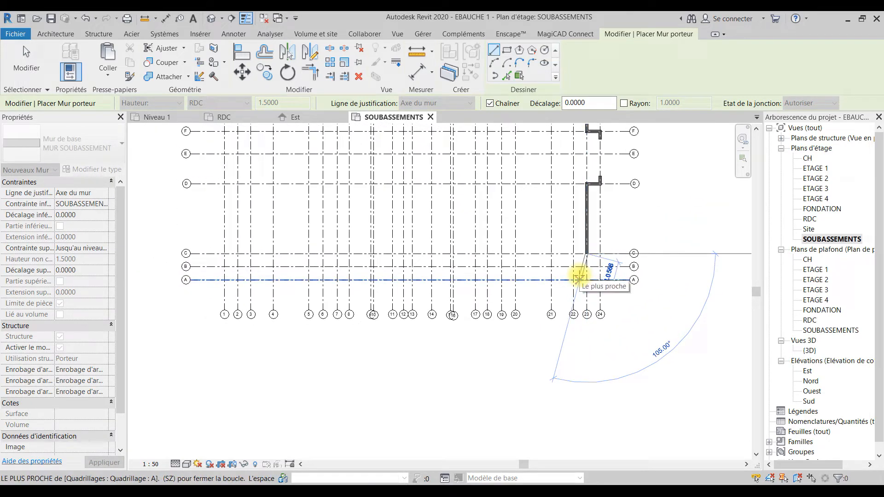
{"action": "left_click", "coordinate": [515, 253]}
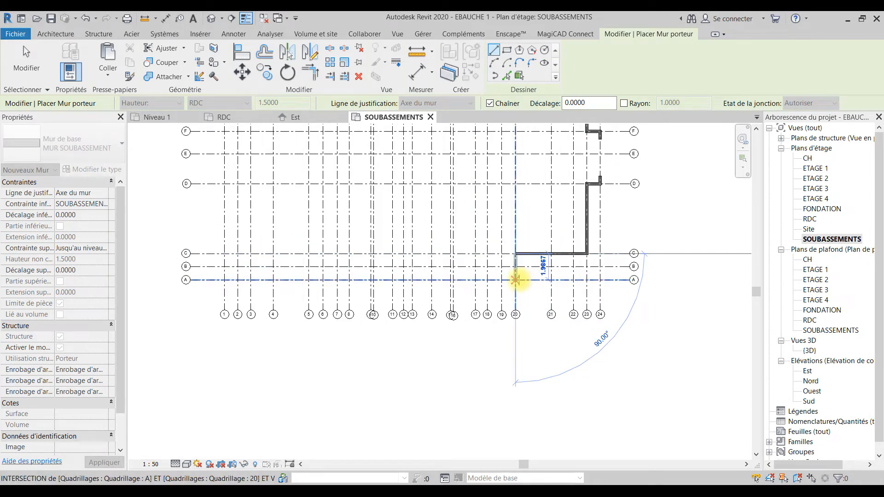
{"action": "left_click", "coordinate": [516, 279]}
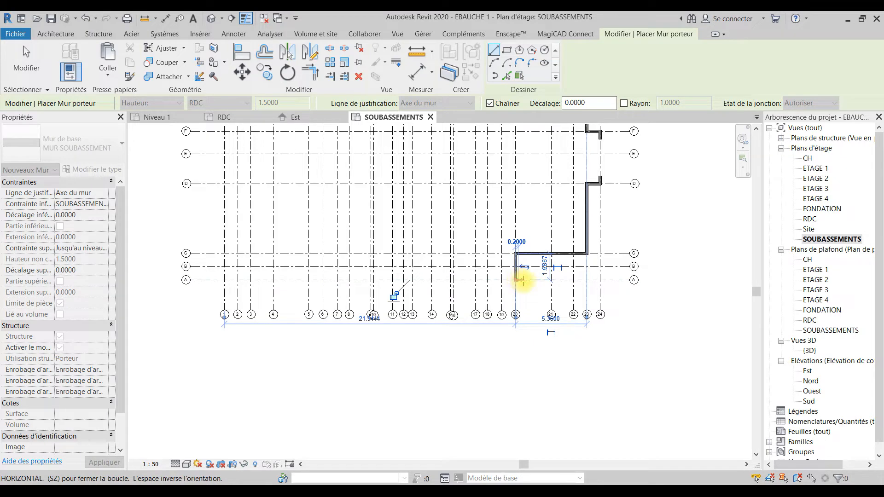
{"action": "scroll", "coordinate": [526, 280], "scroll_direction": "up", "scroll_amount": 3}
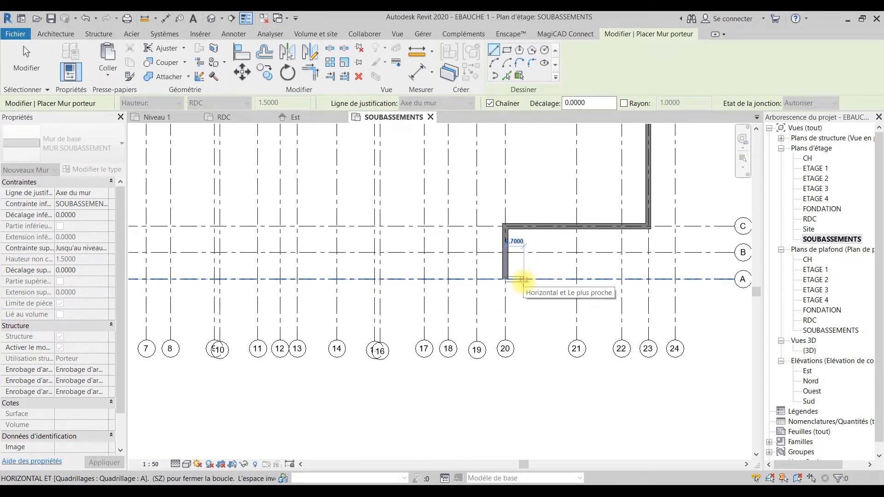
{"action": "left_click", "coordinate": [521, 280]}
{"action": "middle_click_drag", "start_coordinate": [543, 244], "coordinate": [612, 228]}
{"action": "key", "text": "Escape"}
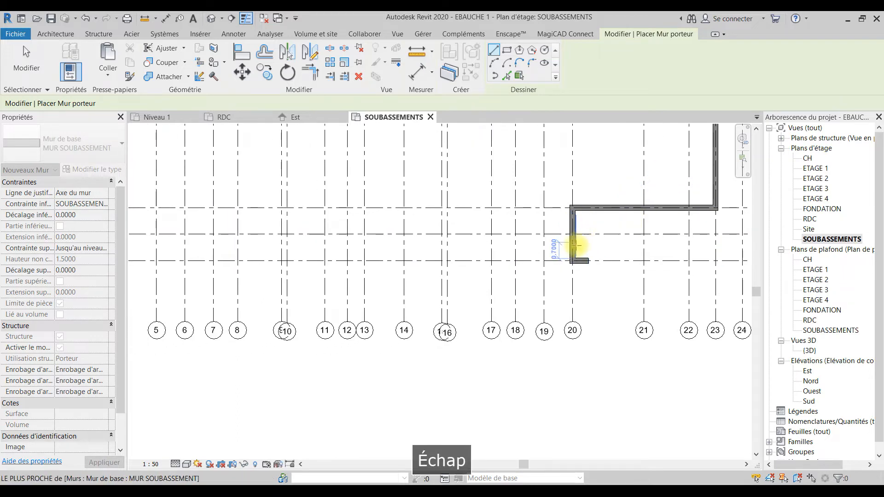
Step: Chain walls from 20/B along B to 15/B, up to 15/C, along C to 10/C and down to 10/B
{"action": "scroll", "coordinate": [598, 251], "scroll_direction": "down", "scroll_amount": 2}
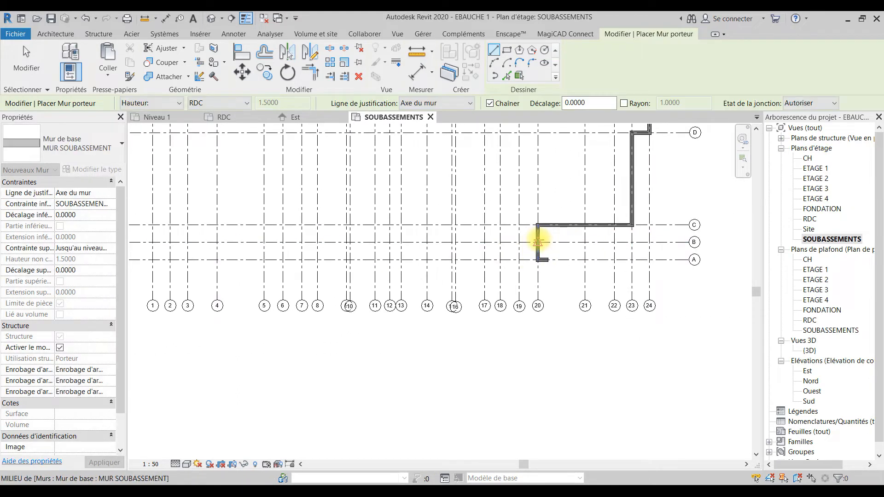
{"action": "left_click", "coordinate": [538, 240]}
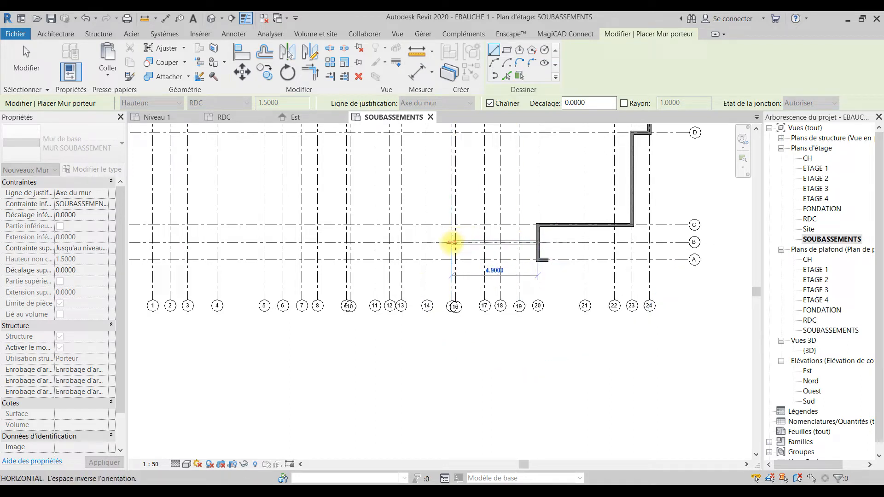
{"action": "left_click", "coordinate": [454, 243]}
{"action": "middle_click_drag", "start_coordinate": [506, 256], "coordinate": [645, 263]}
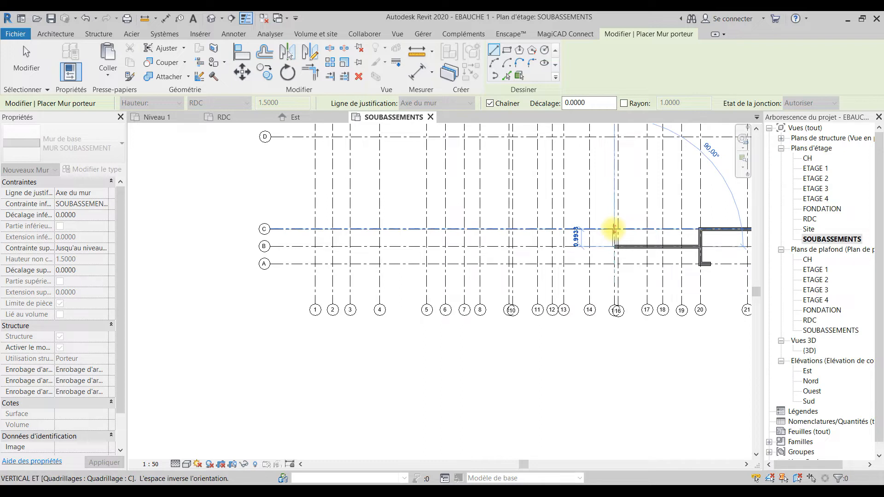
{"action": "left_click", "coordinate": [614, 229]}
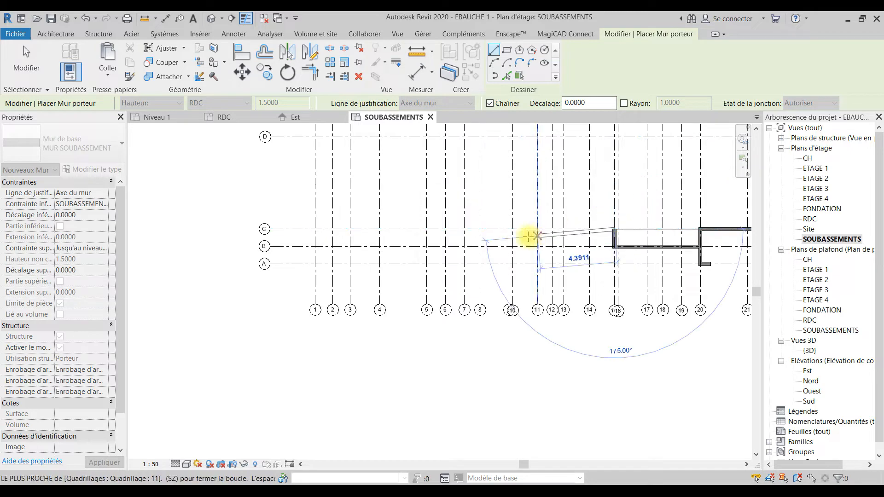
{"action": "left_click", "coordinate": [512, 228]}
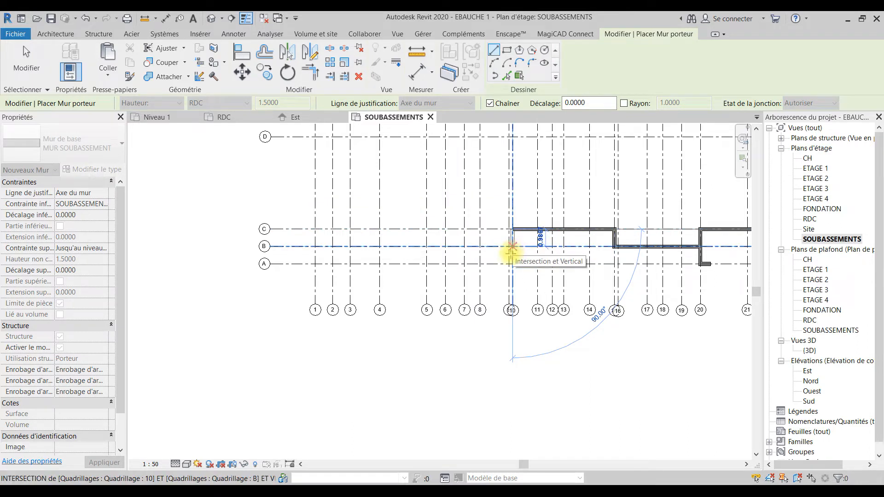
{"action": "left_click", "coordinate": [512, 247]}
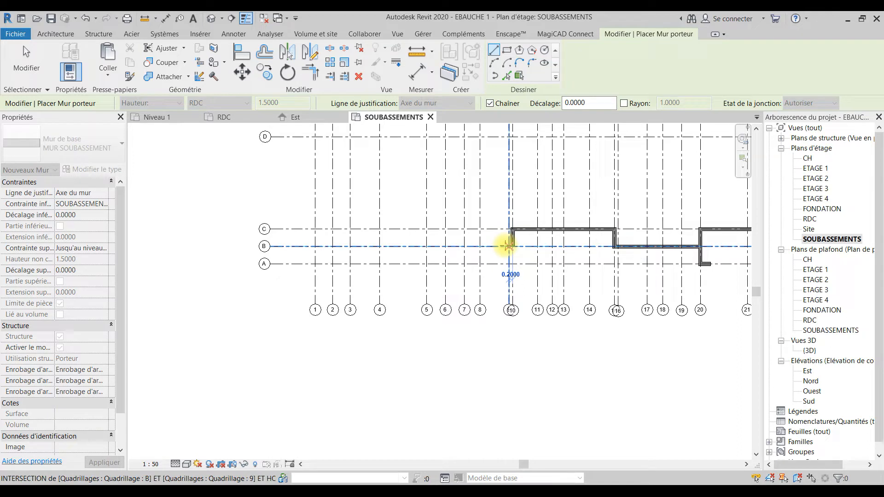
Step: Continue the walls along B to grid 5 and down to 5/A, ending the chain with an about 0.70 m stub along A towards 4
{"action": "left_click", "coordinate": [428, 245]}
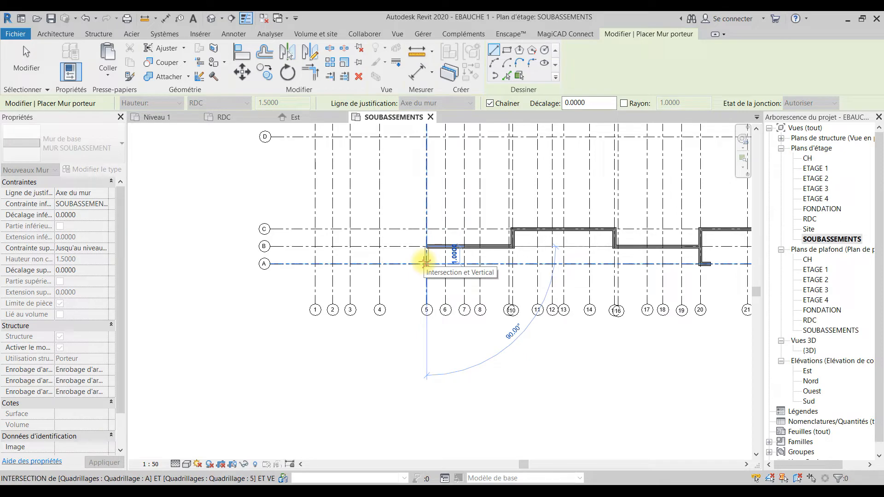
{"action": "left_click", "coordinate": [426, 264]}
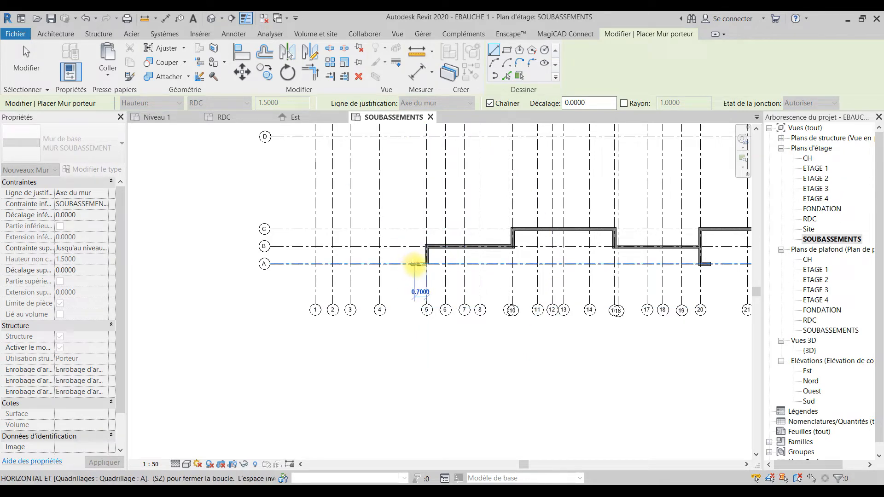
{"action": "left_click", "coordinate": [417, 264]}
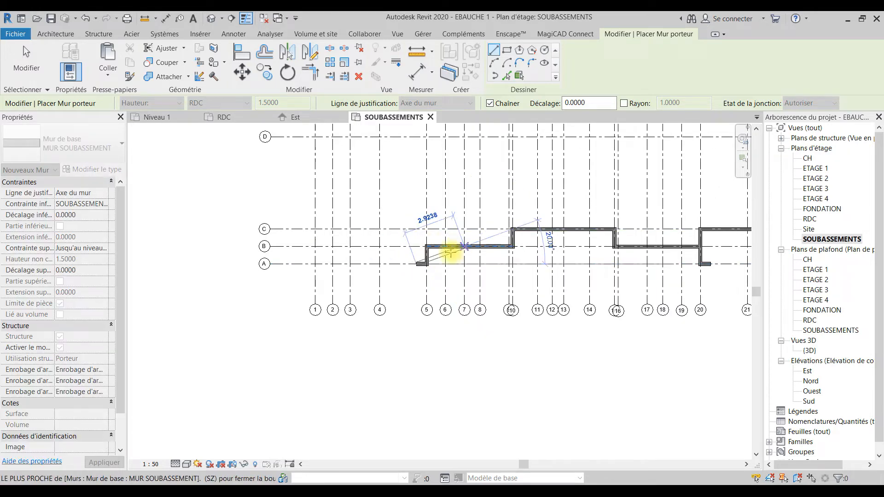
{"action": "key", "text": "Escape"}
Step: Draw a new wall chain from 5/B up to 5/C, along C to 2/C and along grid 2 to 2/D
{"action": "left_click", "coordinate": [428, 247]}
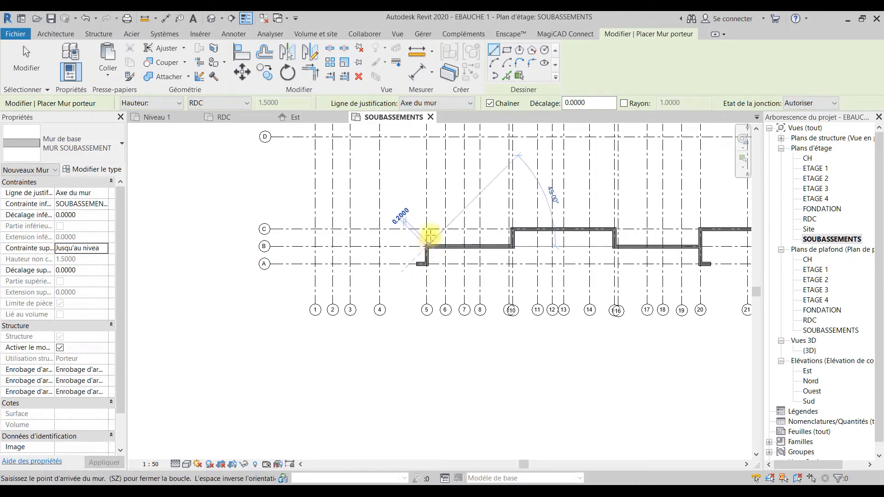
{"action": "left_click", "coordinate": [427, 229]}
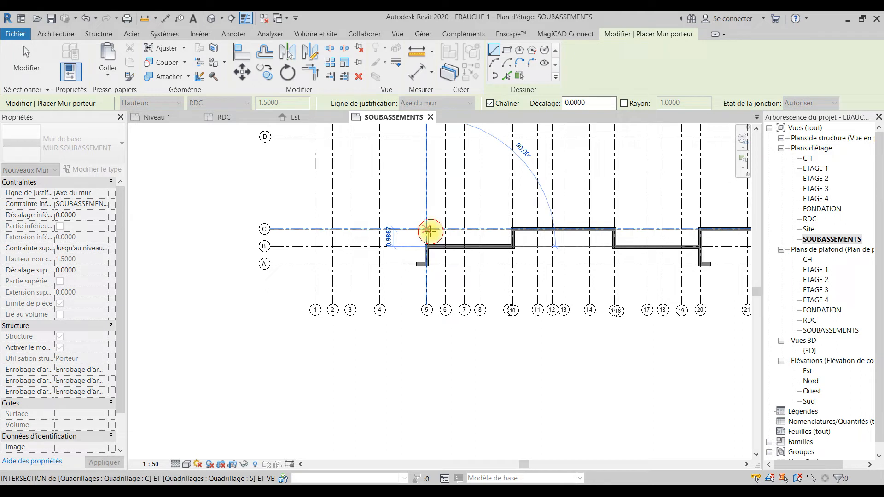
{"action": "left_click", "coordinate": [333, 229]}
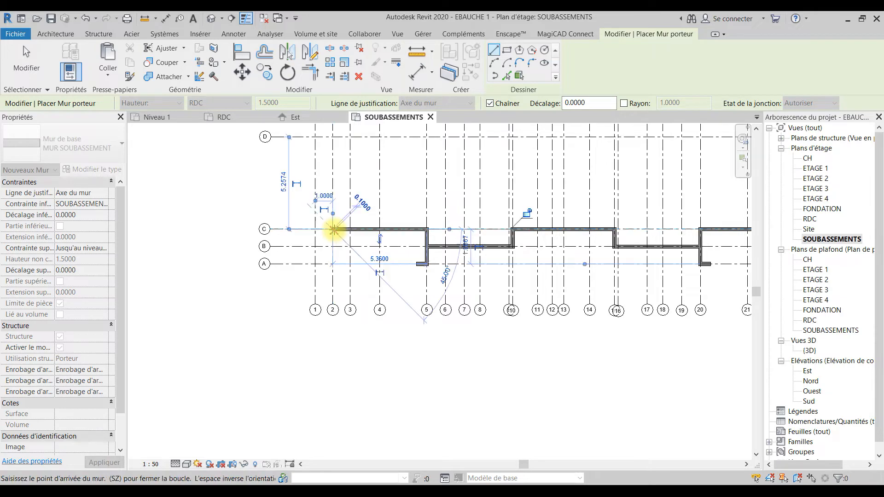
{"action": "scroll", "coordinate": [334, 240], "scroll_direction": "down", "scroll_amount": 4}
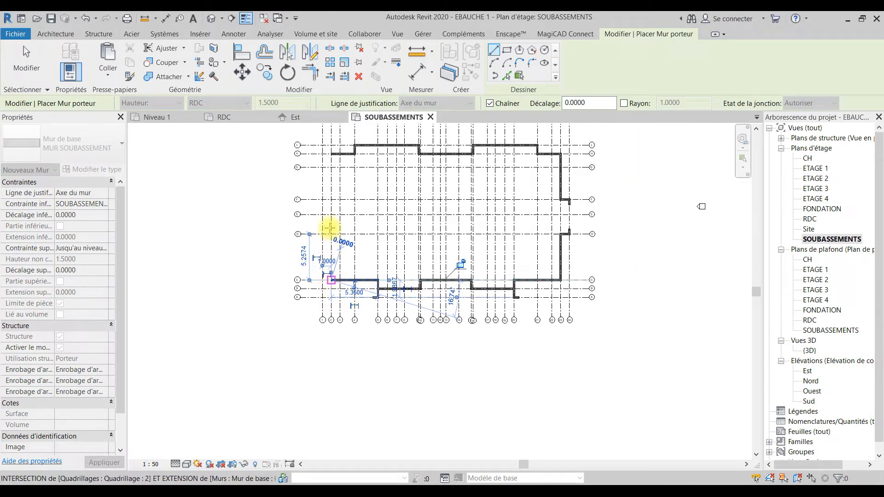
{"action": "scroll", "coordinate": [334, 238], "scroll_direction": "up", "scroll_amount": 3}
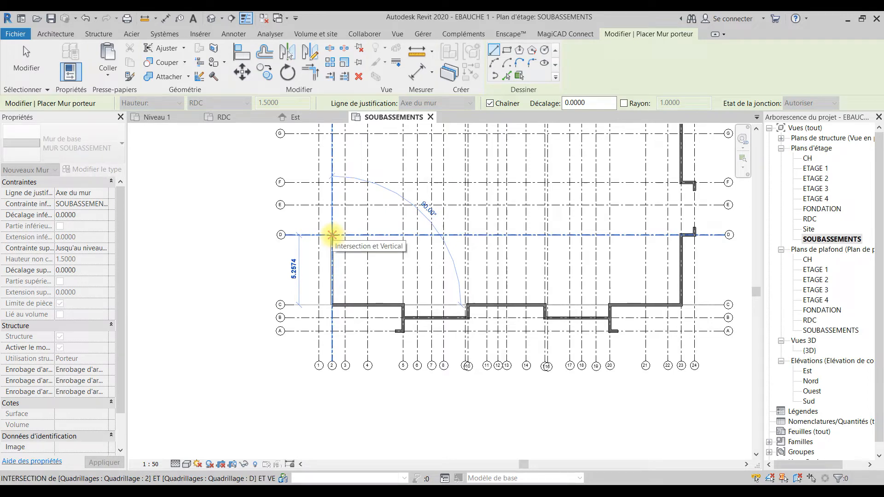
{"action": "left_click", "coordinate": [332, 235]}
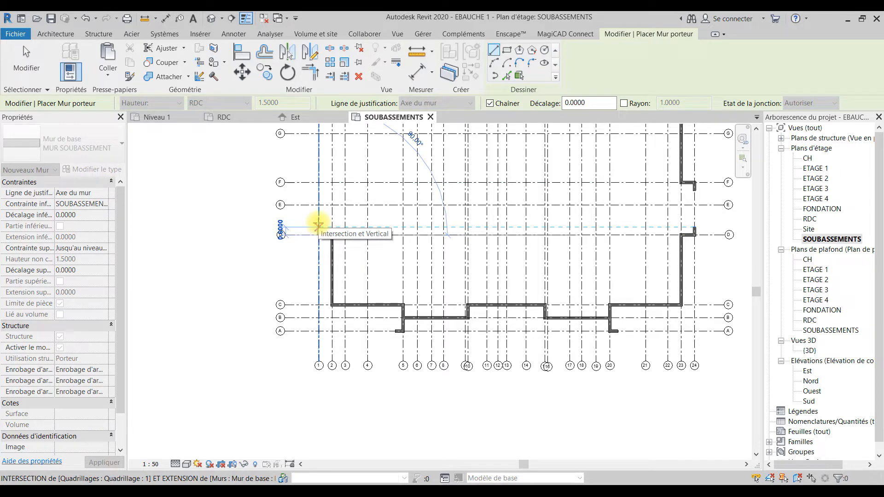
Step: End the grid 1 stub about 0.6 m above grid D and draw the recess walls D2-D3-F3-F1 with a return of about 0.9 m
{"action": "left_click", "coordinate": [319, 226]}
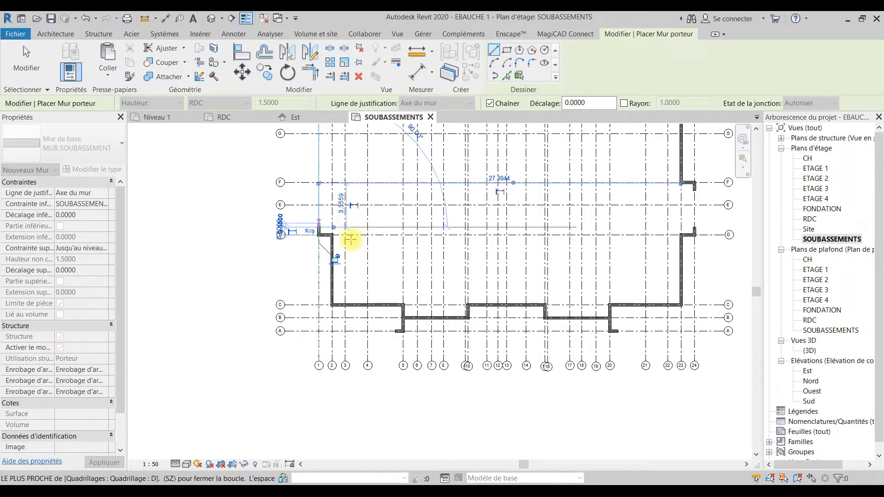
{"action": "key", "text": "Escape"}
{"action": "left_click", "coordinate": [332, 235]}
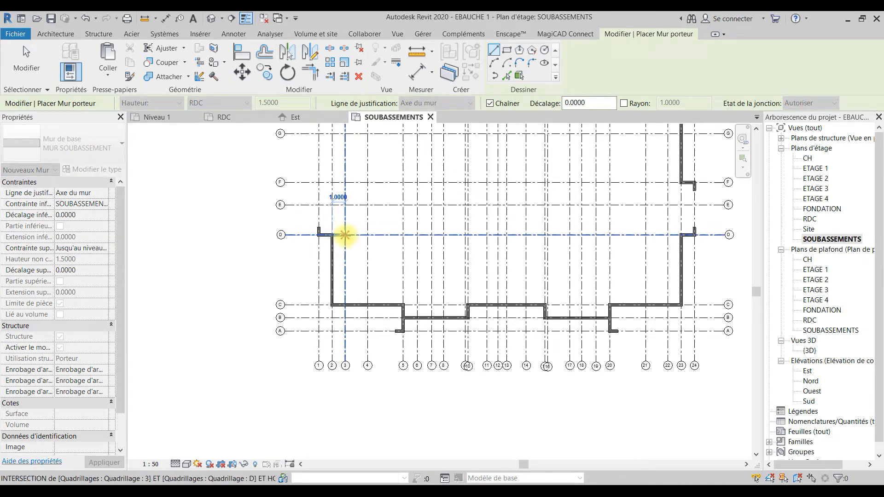
{"action": "left_click", "coordinate": [345, 235]}
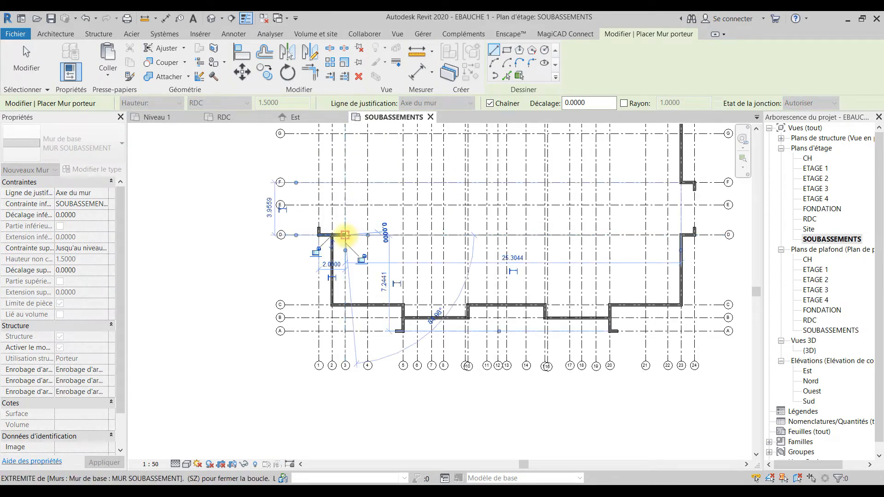
{"action": "left_click", "coordinate": [345, 182]}
{"action": "middle_click_drag", "start_coordinate": [345, 184], "coordinate": [348, 217]}
{"action": "left_click", "coordinate": [322, 216]}
{"action": "scroll", "coordinate": [321, 225], "scroll_direction": "up", "scroll_amount": 2}
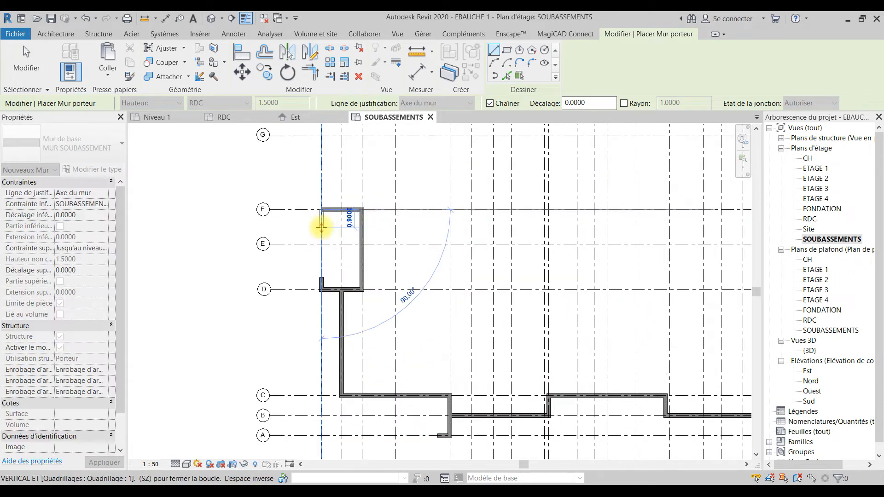
{"action": "left_click", "coordinate": [321, 227]}
{"action": "scroll", "coordinate": [332, 213], "scroll_direction": "down", "scroll_amount": 3}
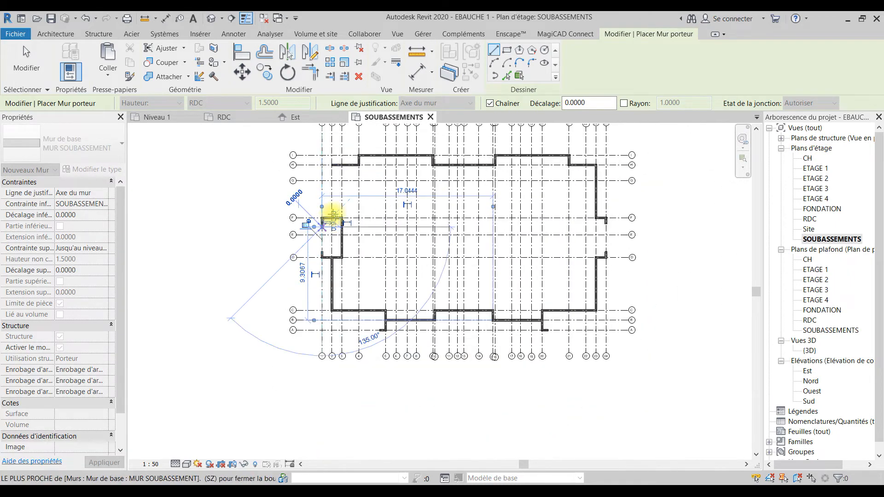
{"action": "key", "text": "Escape"}
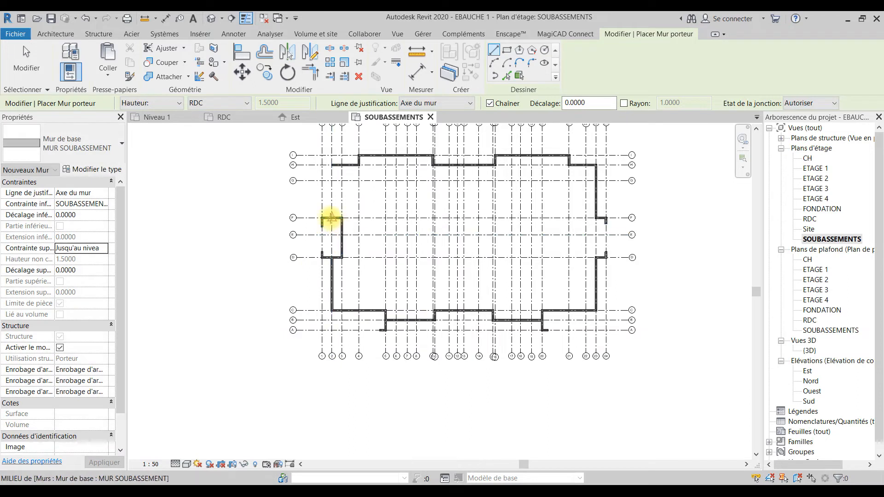
Step: Draw the exterior basement wall along grid 2 from grid F up to the existing wall end at grid H
{"action": "left_click", "coordinate": [332, 217]}
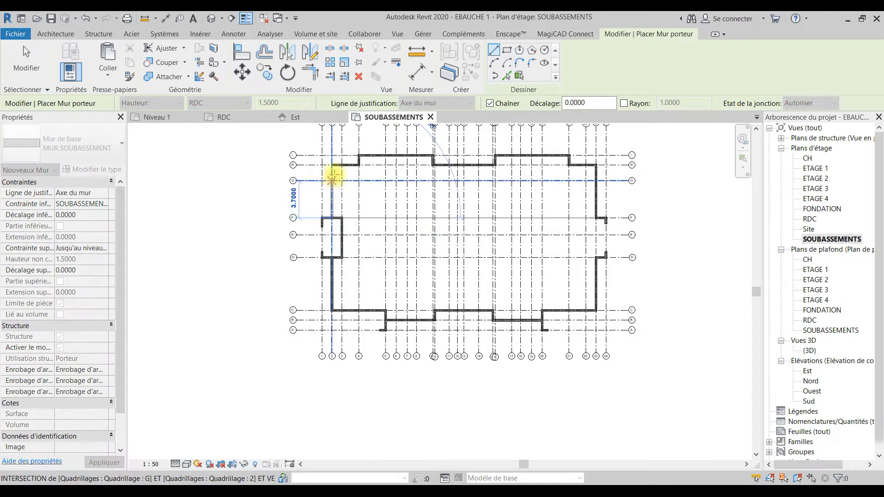
{"action": "left_click", "coordinate": [332, 165]}
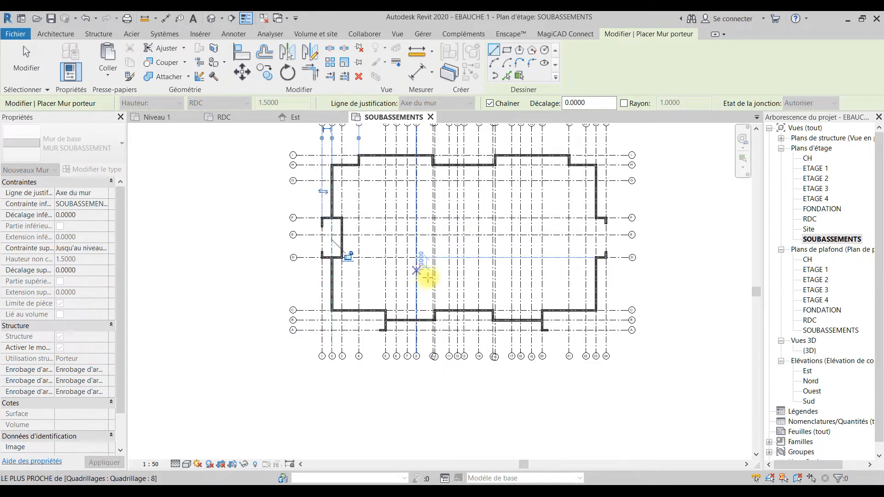
{"action": "key", "text": "Escape"}
Step: Draw walls from H4 down to G4, along grid G to grid 9, and up to the wall corner at H9
{"action": "scroll", "coordinate": [513, 219], "scroll_direction": "up", "scroll_amount": 1}
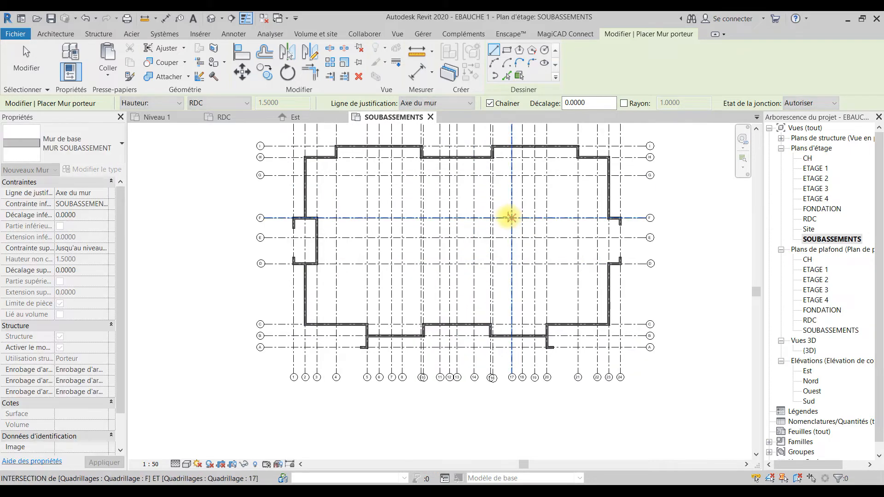
{"action": "middle_click_drag", "start_coordinate": [331, 152], "coordinate": [314, 200]}
{"action": "scroll", "coordinate": [313, 203], "scroll_direction": "up", "scroll_amount": 2}
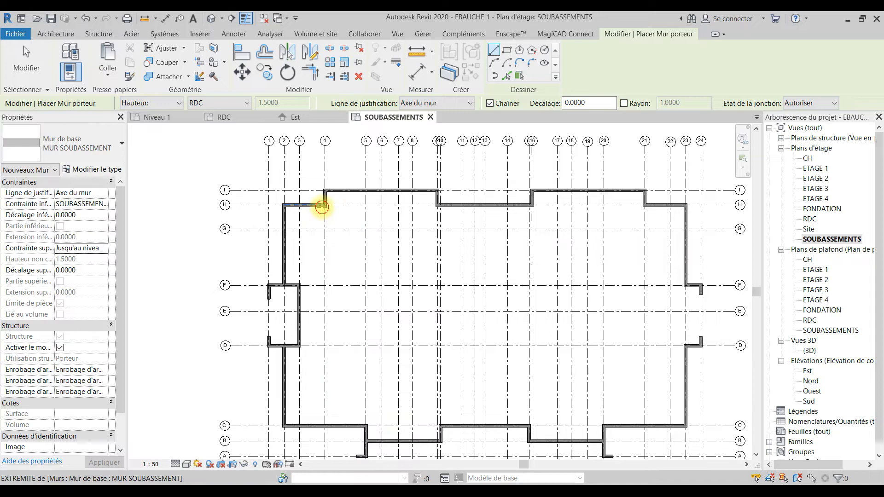
{"action": "left_click", "coordinate": [323, 206]}
{"action": "left_click", "coordinate": [325, 229]}
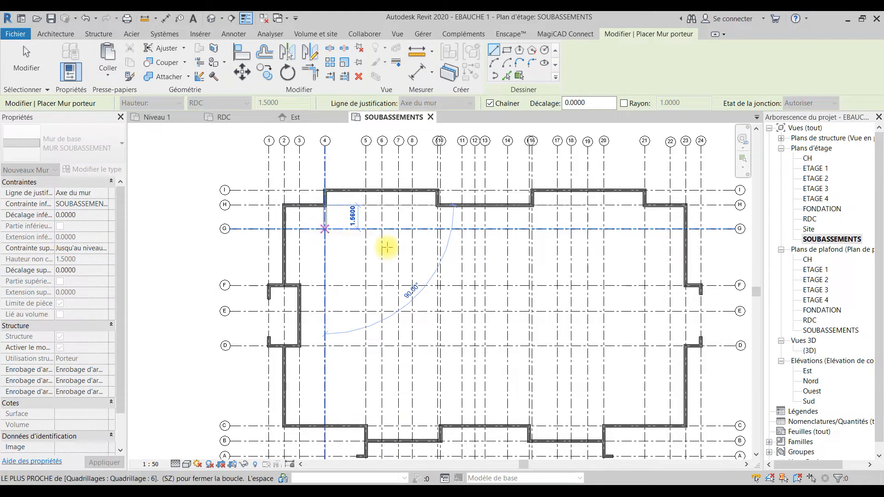
{"action": "left_click", "coordinate": [437, 228]}
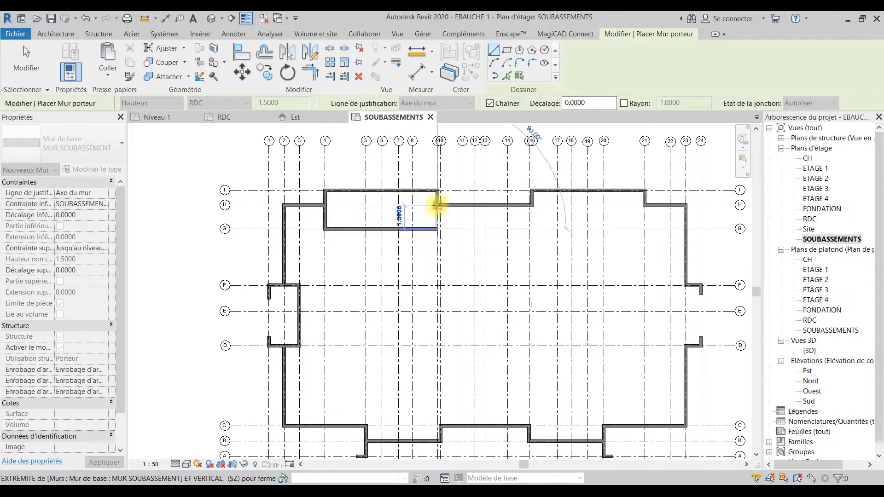
{"action": "left_click", "coordinate": [438, 205]}
{"action": "key", "text": "Escape"}
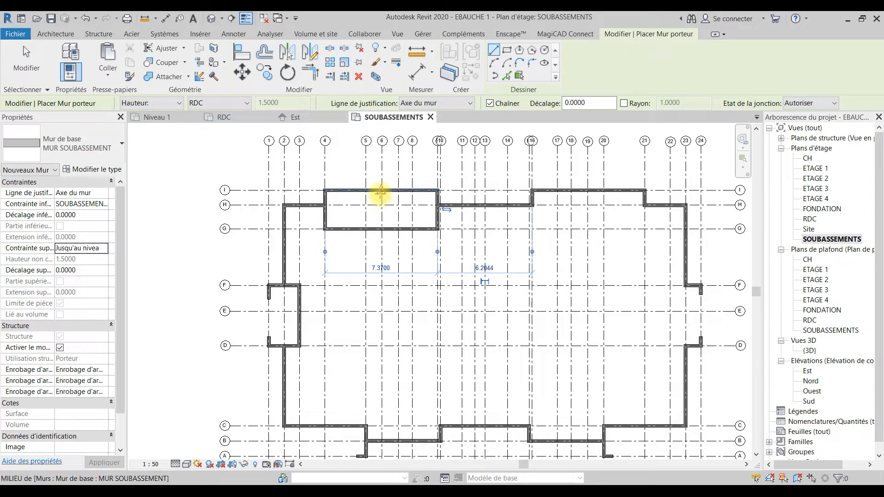
{"action": "key", "text": "Escape"}
Step: Divide the room between grids 4 and 9 with a wall along grid 6 from grid I to grid G
{"action": "scroll", "coordinate": [380, 192], "scroll_direction": "up", "scroll_amount": 3}
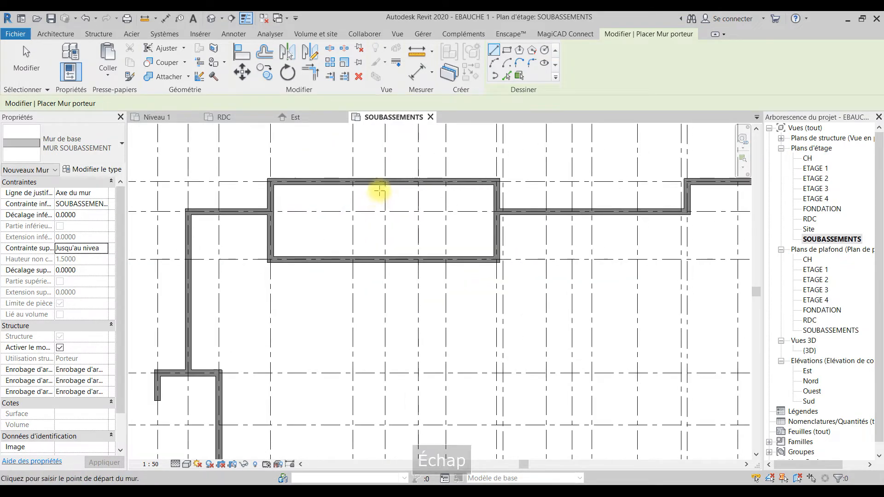
{"action": "scroll", "coordinate": [385, 181], "scroll_direction": "up", "scroll_amount": 3}
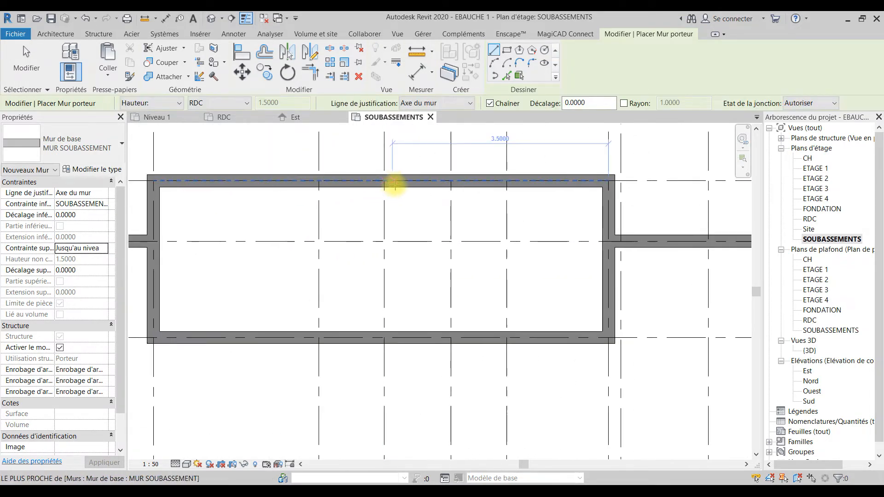
{"action": "left_click", "coordinate": [385, 180]}
{"action": "scroll", "coordinate": [396, 226], "scroll_direction": "down", "scroll_amount": 2}
{"action": "middle_click_drag", "start_coordinate": [400, 219], "coordinate": [402, 143]}
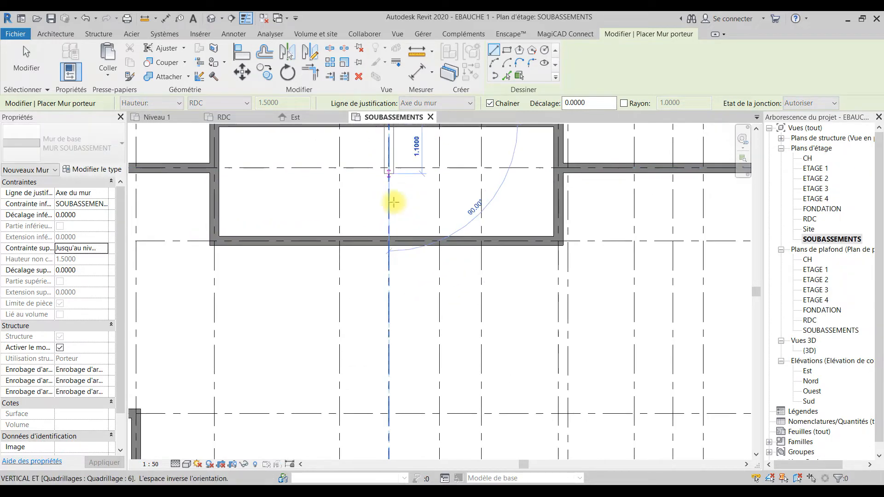
{"action": "left_click", "coordinate": [389, 239]}
{"action": "key", "text": "Escape"}
Step: Draw a wall along grid 5 from grid G to grid D, continuing along grid D to the recess corner at grid 3
{"action": "scroll", "coordinate": [392, 236], "scroll_direction": "down", "scroll_amount": 2}
{"action": "scroll", "coordinate": [440, 269], "scroll_direction": "down", "scroll_amount": 2}
{"action": "middle_click_drag", "start_coordinate": [440, 270], "coordinate": [423, 211]}
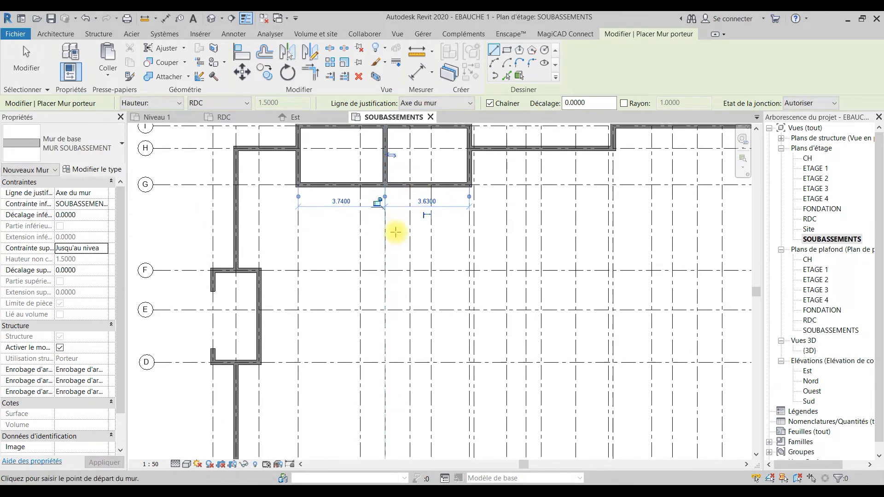
{"action": "left_click", "coordinate": [362, 185]}
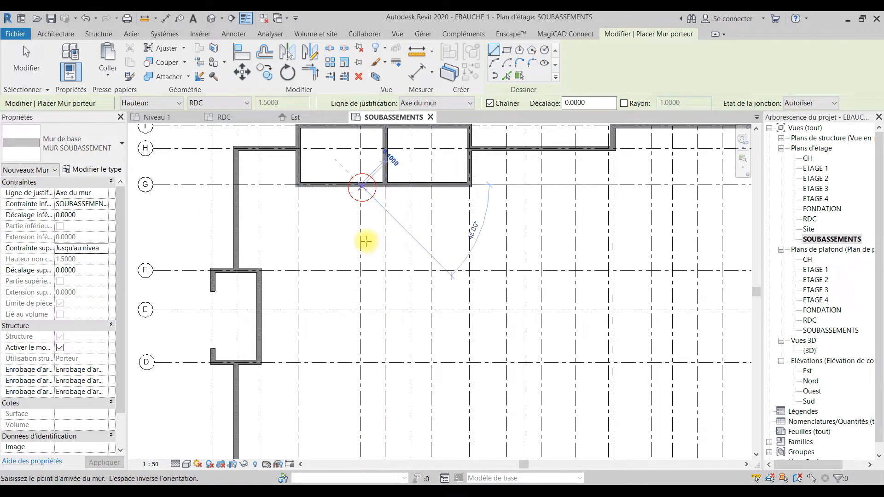
{"action": "middle_click_drag", "start_coordinate": [369, 267], "coordinate": [376, 205]}
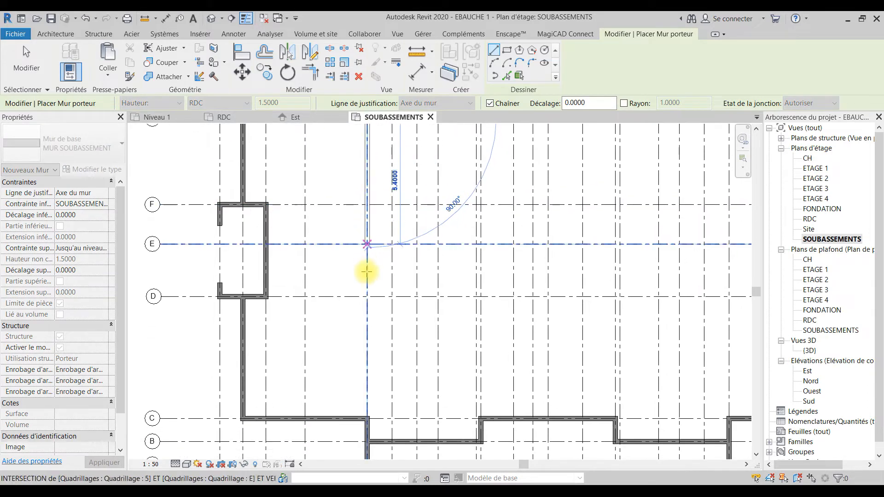
{"action": "left_click", "coordinate": [367, 296]}
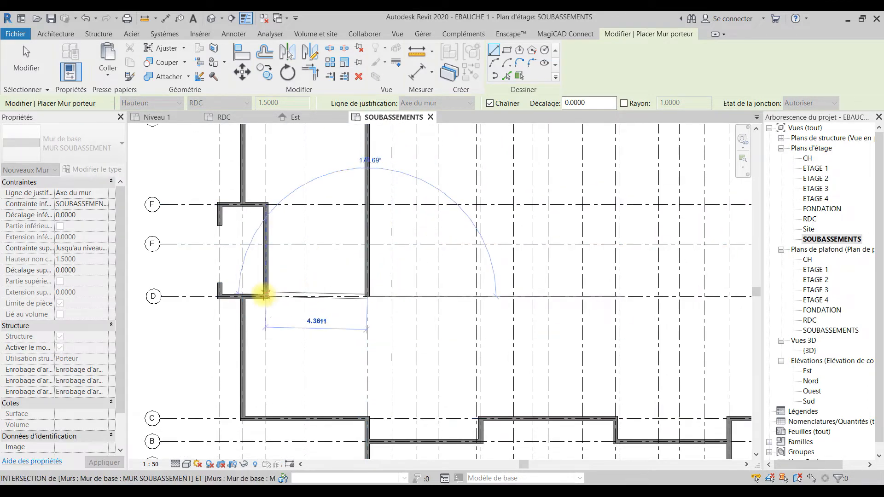
{"action": "left_click", "coordinate": [265, 297]}
{"action": "scroll", "coordinate": [364, 282], "scroll_direction": "down", "scroll_amount": 1}
{"action": "scroll", "coordinate": [359, 314], "scroll_direction": "down", "scroll_amount": 2}
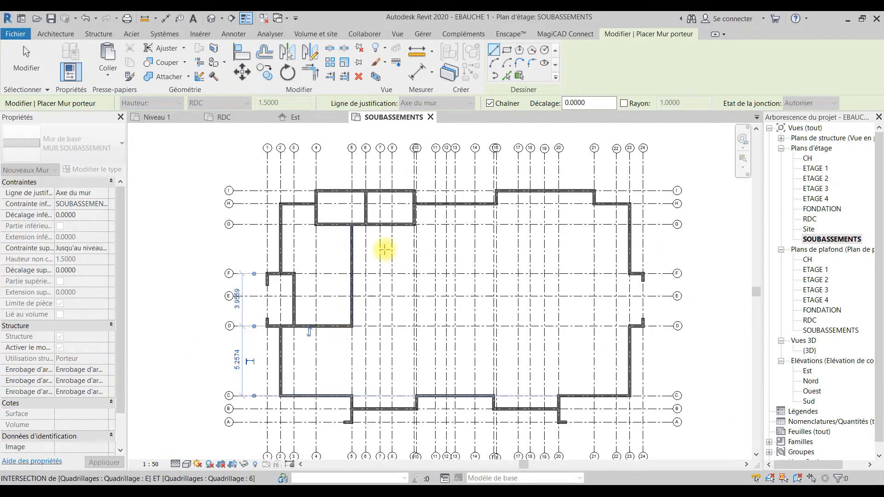
{"action": "key", "text": "Escape"}
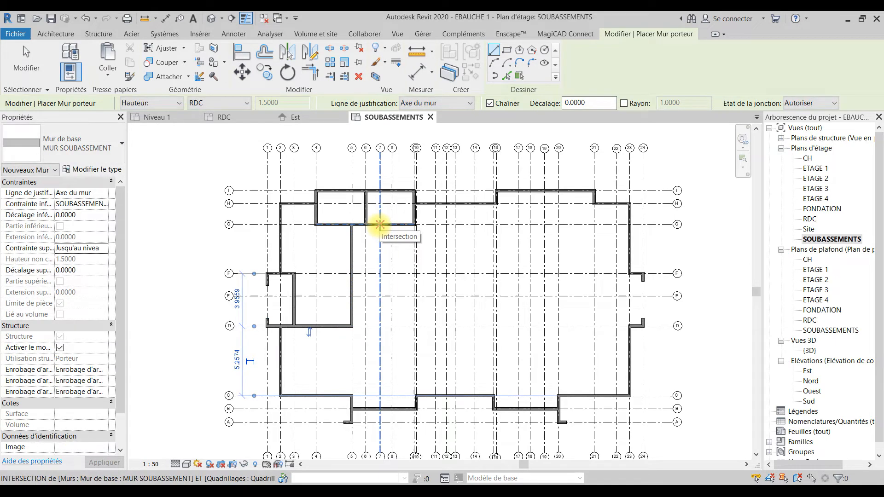
Step: Draw a wall from G7 down to grid F and continue it along grid F to grid 18
{"action": "left_click", "coordinate": [380, 224]}
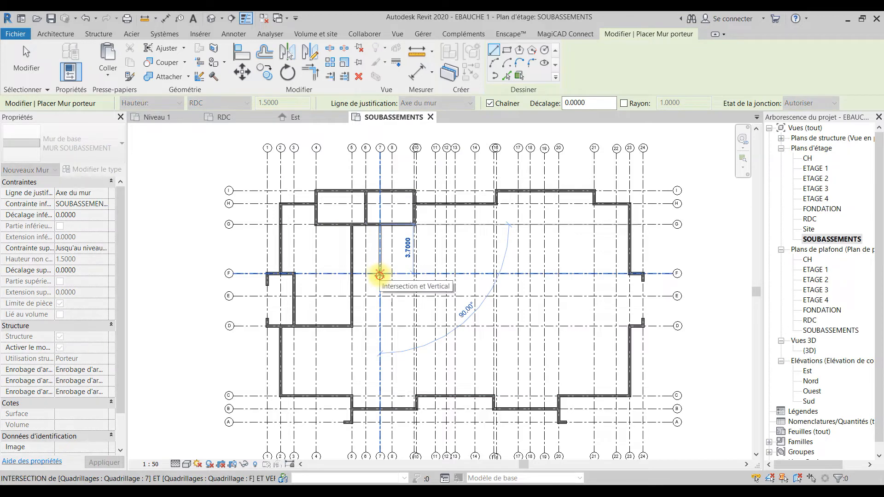
{"action": "left_click", "coordinate": [417, 273]}
{"action": "middle_click_drag", "start_coordinate": [415, 272], "coordinate": [404, 227]}
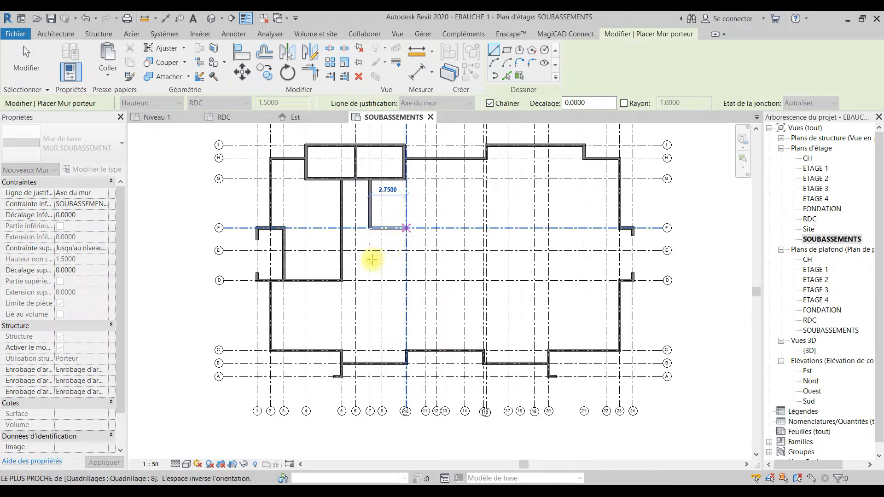
{"action": "middle_click_drag", "start_coordinate": [375, 292], "coordinate": [374, 252]}
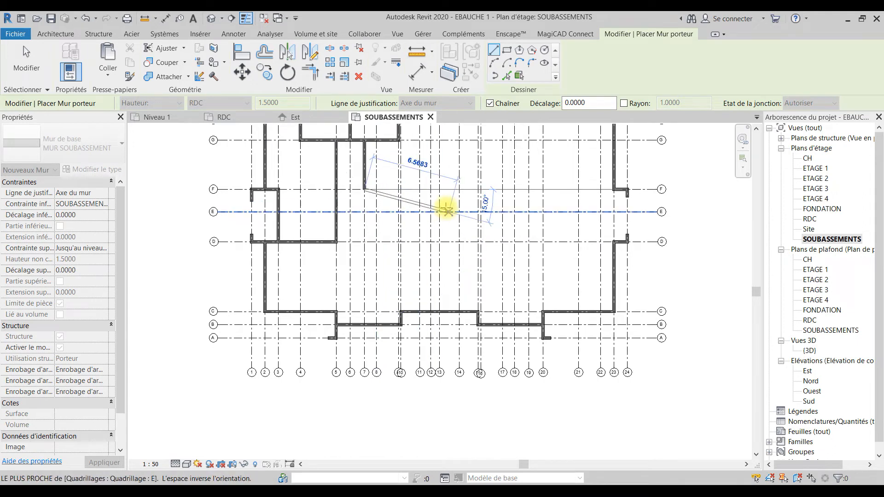
{"action": "scroll", "coordinate": [444, 206], "scroll_direction": "down", "scroll_amount": 1}
{"action": "middle_click_drag", "start_coordinate": [436, 227], "coordinate": [404, 247]}
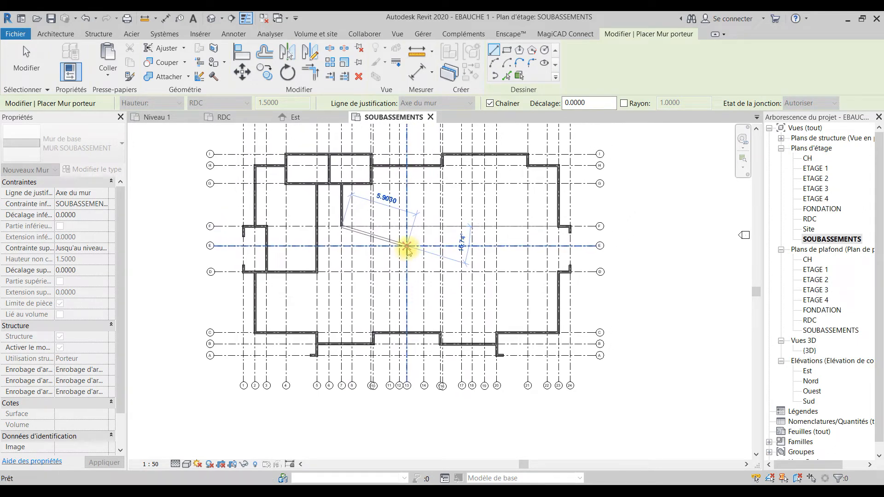
{"action": "middle_click_drag", "start_coordinate": [458, 233], "coordinate": [461, 263]}
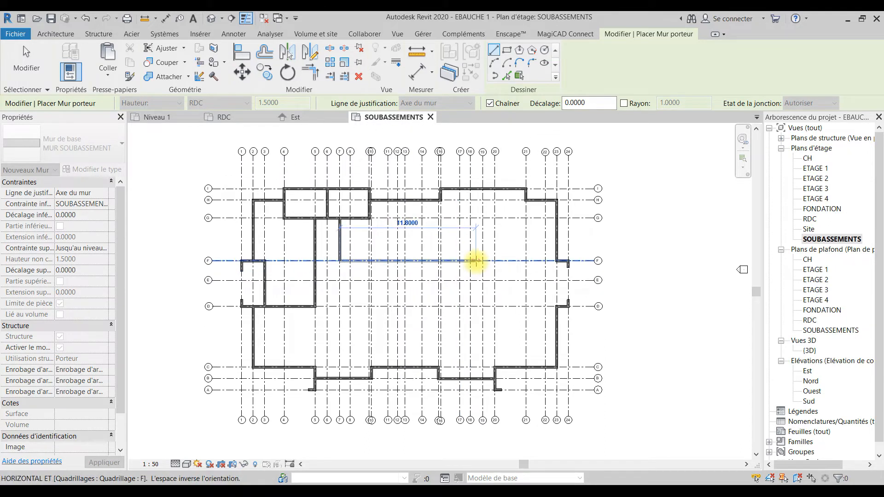
{"action": "left_click", "coordinate": [471, 261]}
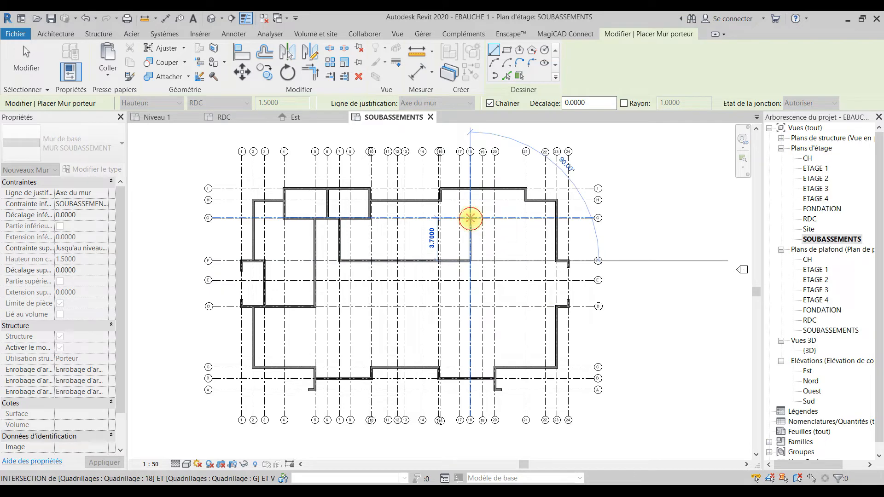
Step: Continue the wall from F18 up to grid G, across to grid 16, and up to the wall corner at H16
{"action": "left_click", "coordinate": [471, 218]}
{"action": "left_click", "coordinate": [441, 219]}
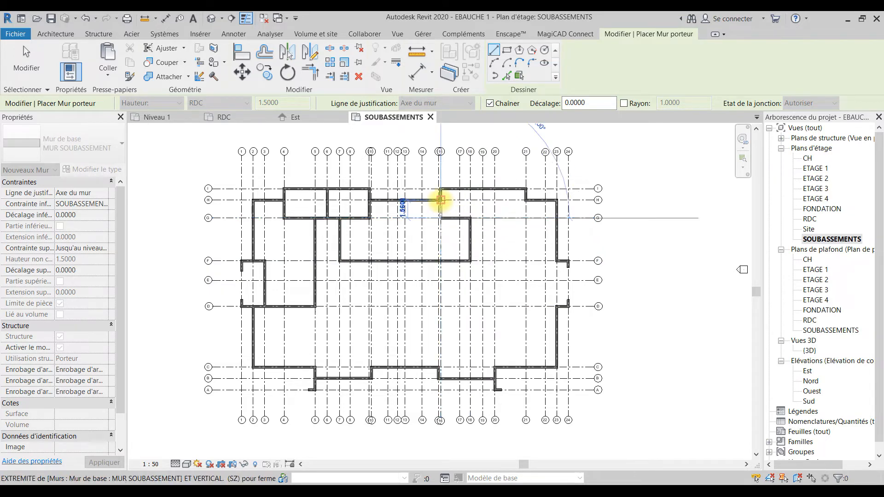
{"action": "left_click", "coordinate": [441, 200]}
{"action": "key", "text": "Escape"}
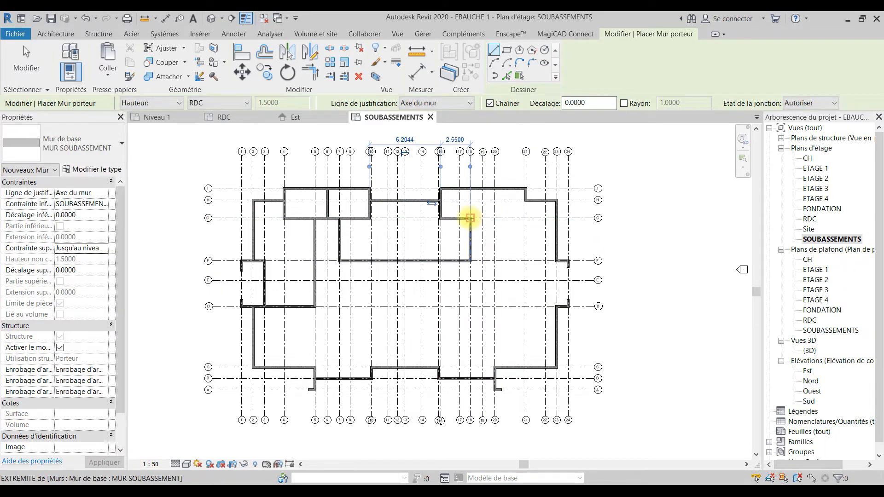
Step: Draw a wall along grid G from grid 18 to grid 21 and up to the wall corner at H21
{"action": "left_click", "coordinate": [526, 218]}
{"action": "left_click", "coordinate": [526, 200]}
{"action": "key", "text": "Escape"}
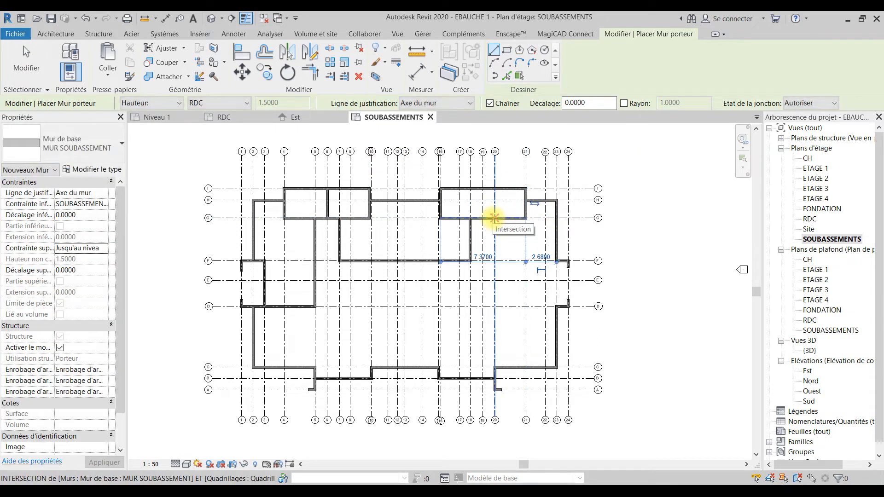
Step: Draw a wall from G20 down to grid F and along grid F to the exterior wall at grid 23
{"action": "left_click", "coordinate": [495, 218]}
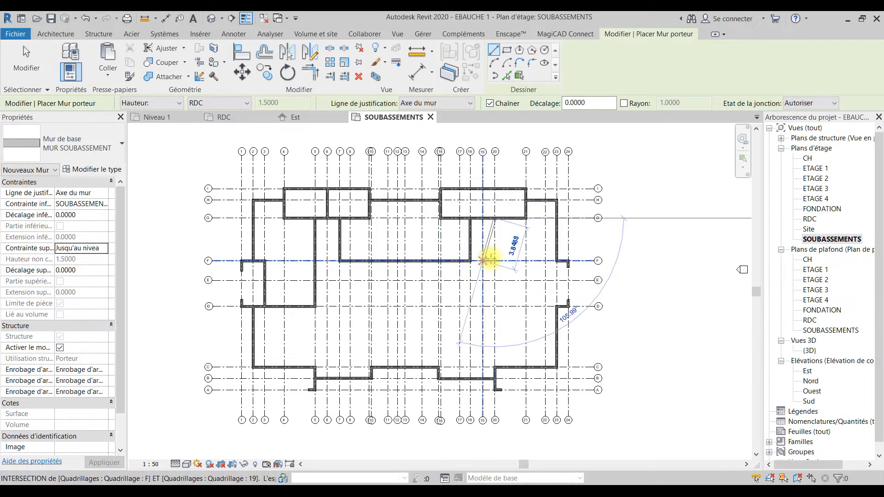
{"action": "left_click", "coordinate": [541, 261]}
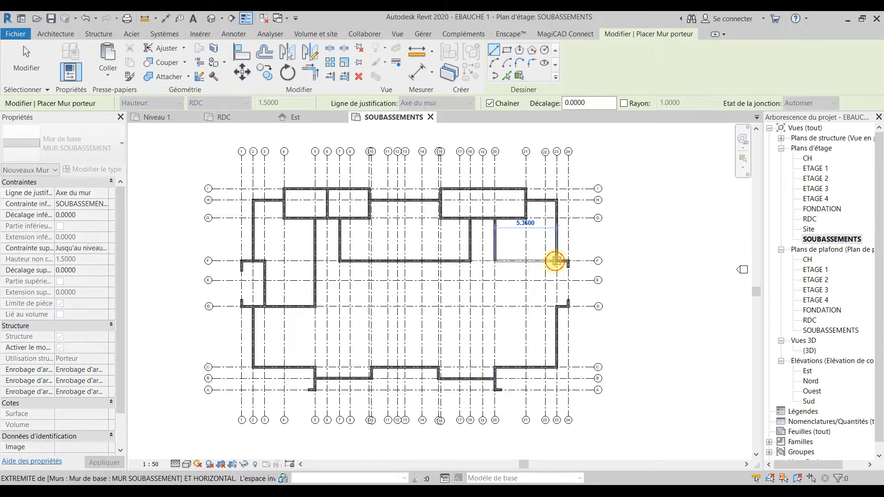
{"action": "left_click", "coordinate": [558, 261]}
{"action": "key", "text": "Escape"}
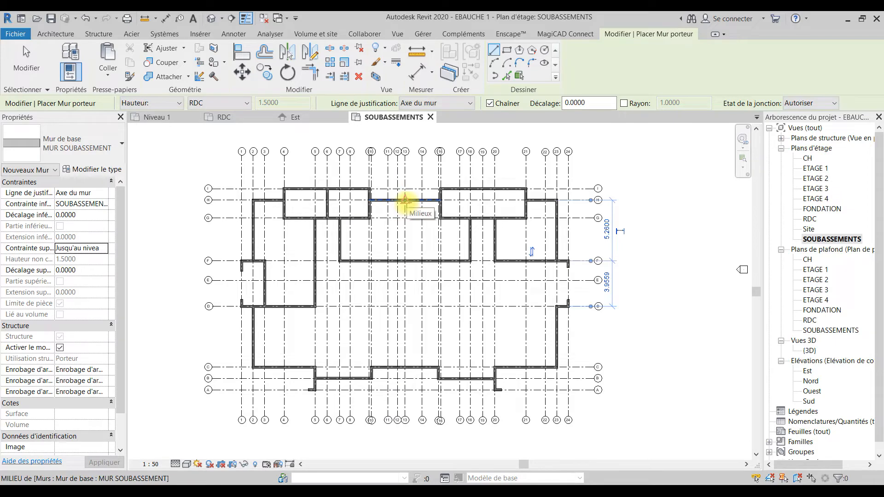
Step: Draw a wall from the midpoint of the wall on grid H down along grid 13 to the grid F wall
{"action": "left_click", "coordinate": [406, 201]}
{"action": "scroll", "coordinate": [404, 212], "scroll_direction": "up", "scroll_amount": 5}
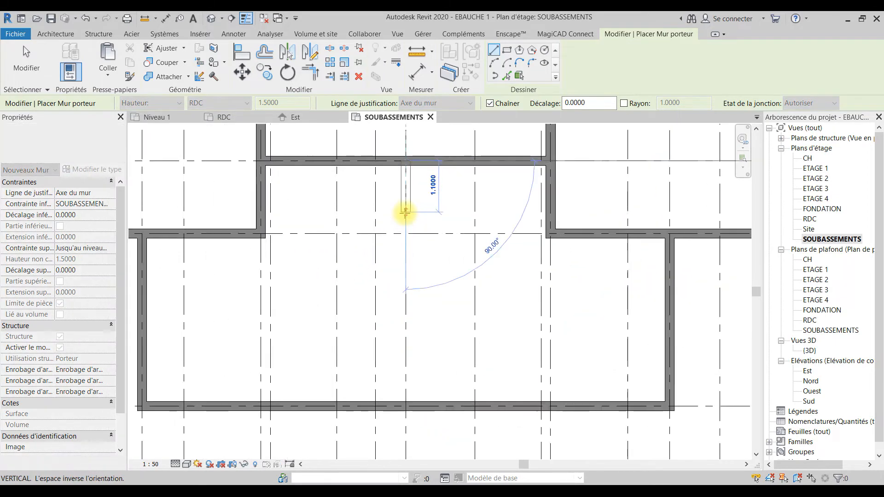
{"action": "scroll", "coordinate": [405, 213], "scroll_direction": "down", "scroll_amount": 3}
{"action": "left_click", "coordinate": [405, 284]}
{"action": "key", "text": "Escape"}
{"action": "middle_click_drag", "start_coordinate": [407, 284], "coordinate": [432, 245]}
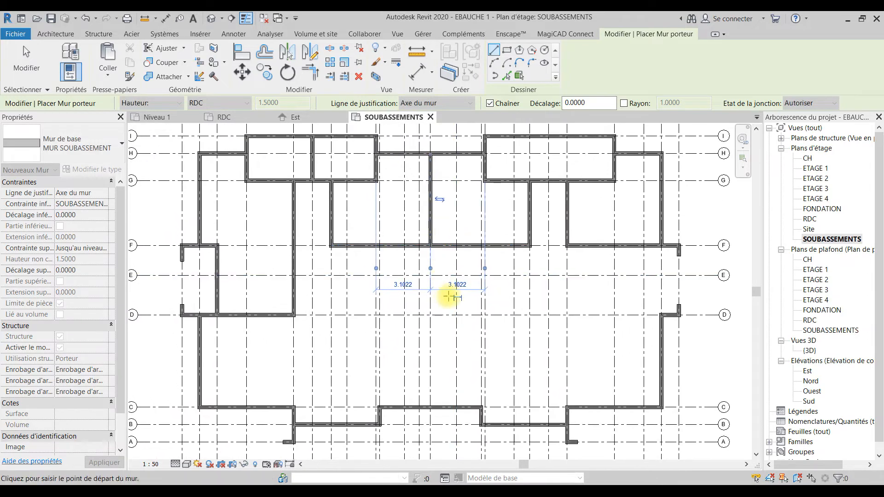
Step: Draw a wall along grid F from the grid 5 wall to the wall corner at grid 3
{"action": "middle_click_drag", "start_coordinate": [430, 289], "coordinate": [481, 248]}
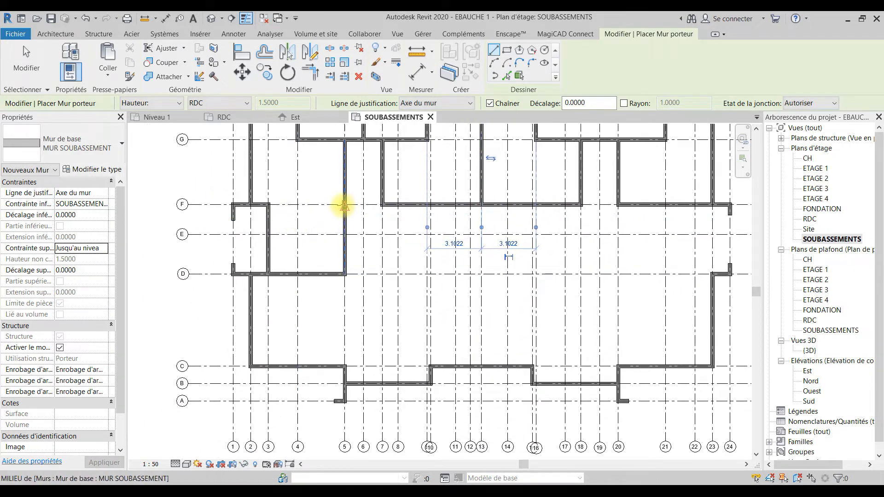
{"action": "scroll", "coordinate": [345, 204], "scroll_direction": "up", "scroll_amount": 3}
{"action": "left_click", "coordinate": [345, 205]}
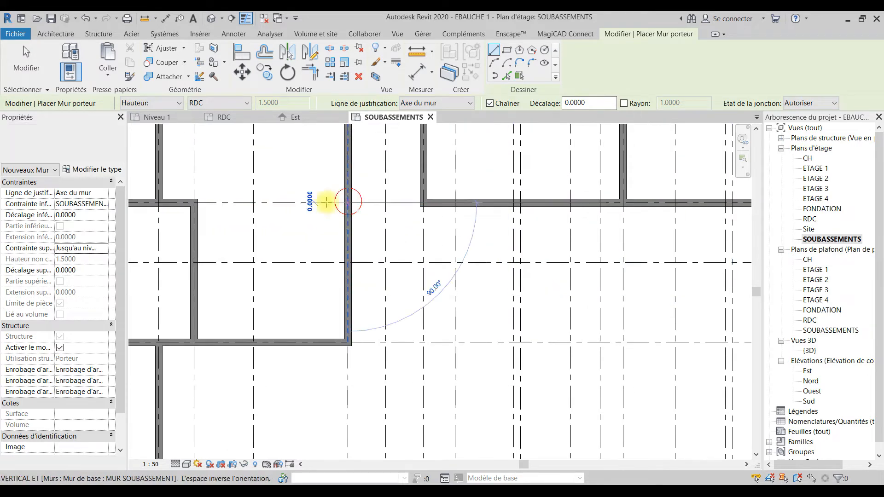
{"action": "left_click", "coordinate": [197, 201]}
{"action": "scroll", "coordinate": [291, 203], "scroll_direction": "down", "scroll_amount": 4}
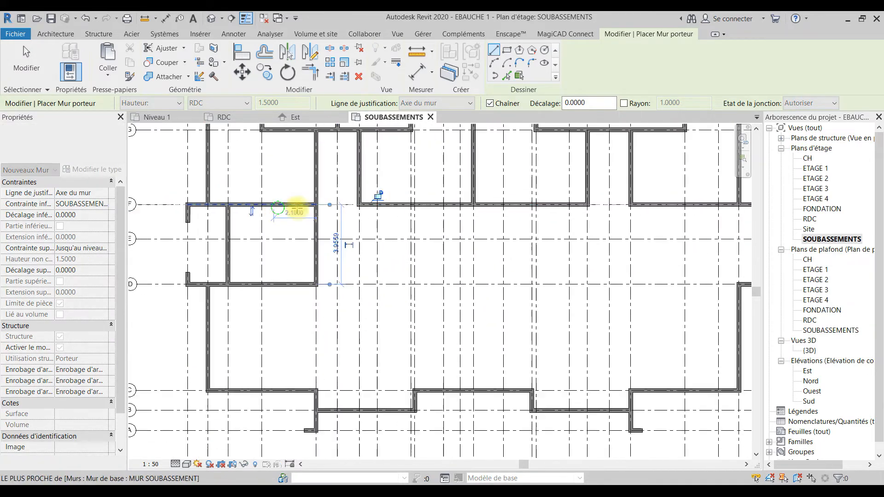
Step: Draw a wall along grid D from the wall corner at grid 5 to grid 10
{"action": "scroll", "coordinate": [305, 164], "scroll_direction": "down", "scroll_amount": 3}
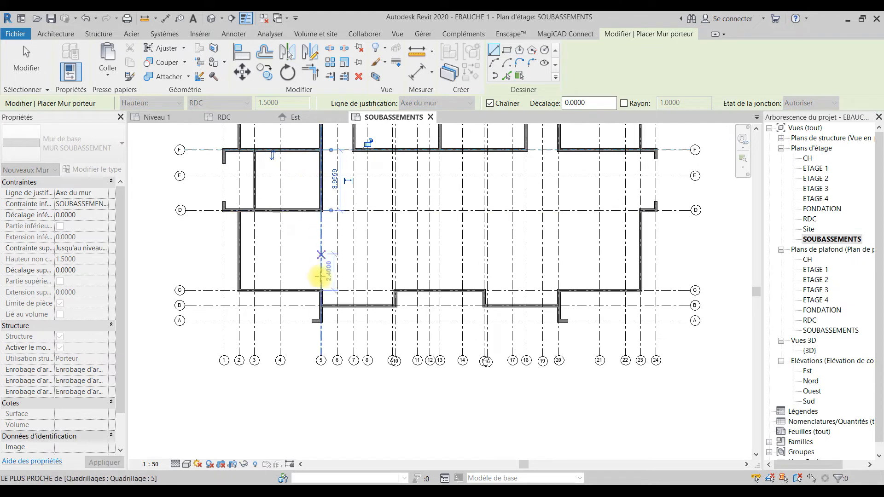
{"action": "middle_click_drag", "start_coordinate": [365, 238], "coordinate": [293, 270]}
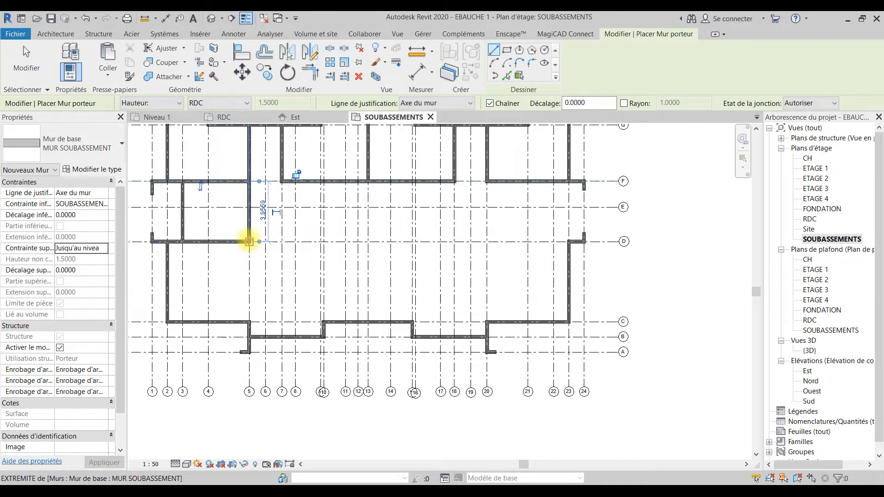
{"action": "left_click", "coordinate": [249, 240]}
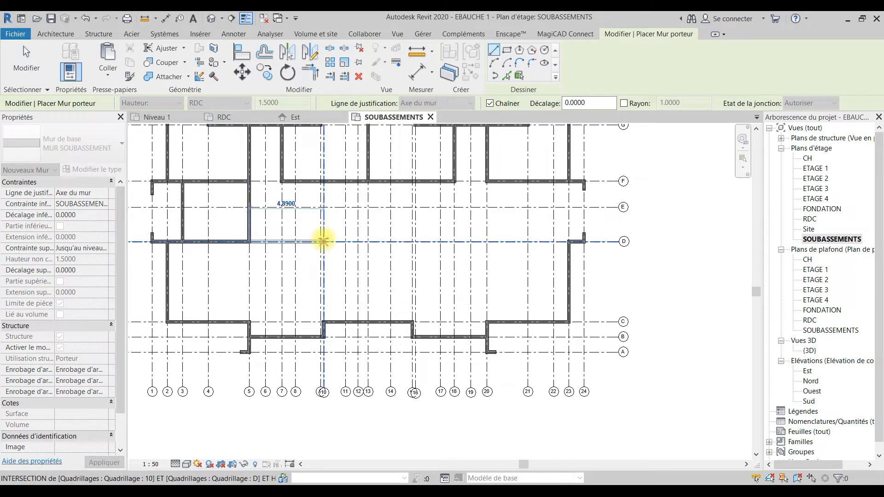
{"action": "scroll", "coordinate": [324, 241], "scroll_direction": "down", "scroll_amount": 1}
{"action": "middle_click_drag", "start_coordinate": [323, 241], "coordinate": [335, 321]}
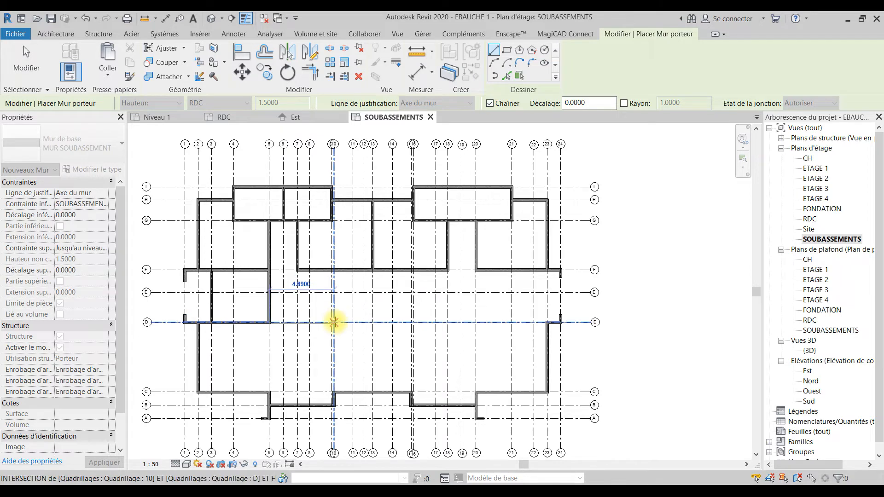
{"action": "left_click", "coordinate": [334, 323]}
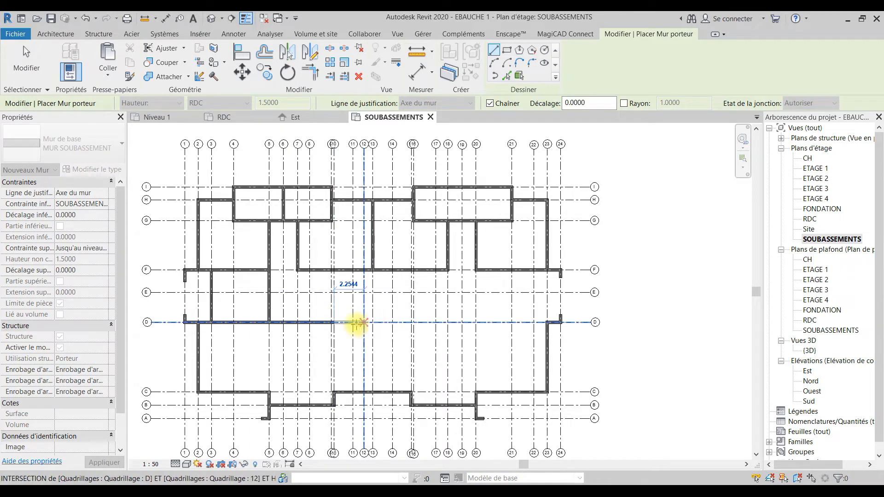
Step: Continue the wall from D10 up to grid E, along grid E to grid 8, and up to the grid F wall
{"action": "left_click", "coordinate": [336, 291]}
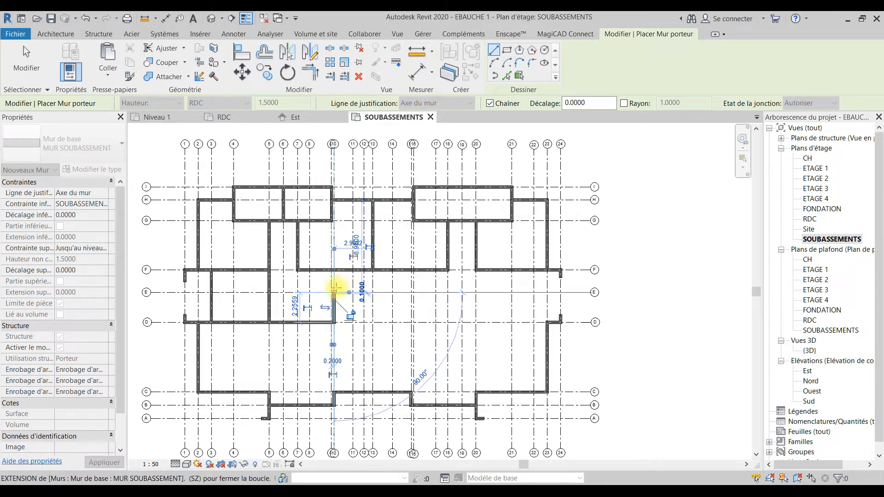
{"action": "left_click", "coordinate": [310, 292]}
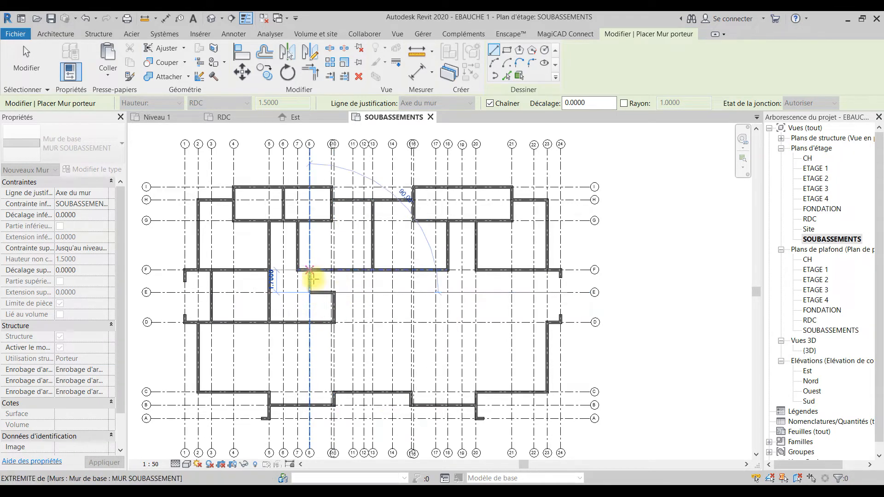
{"action": "left_click", "coordinate": [312, 280]}
{"action": "key", "text": "Escape"}
Step: Draw a wall along grid E from grid 7 to the wall corner at grid 10
{"action": "left_click", "coordinate": [297, 293]}
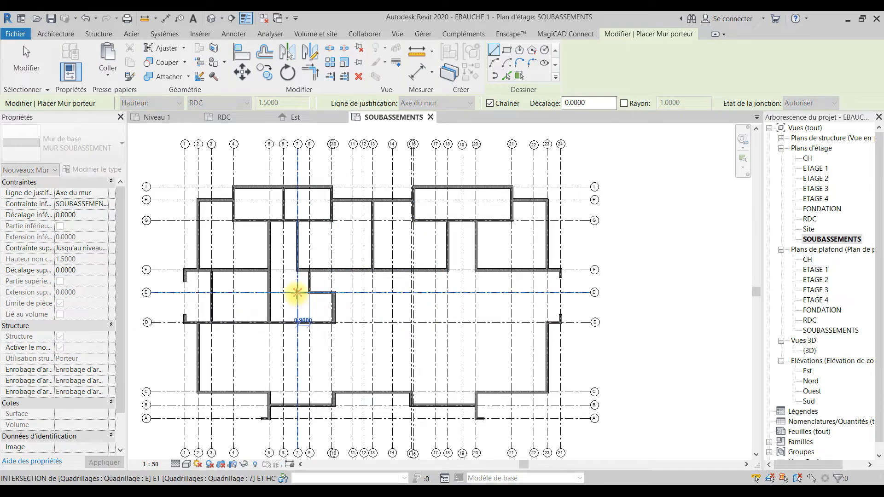
{"action": "left_click", "coordinate": [334, 292]}
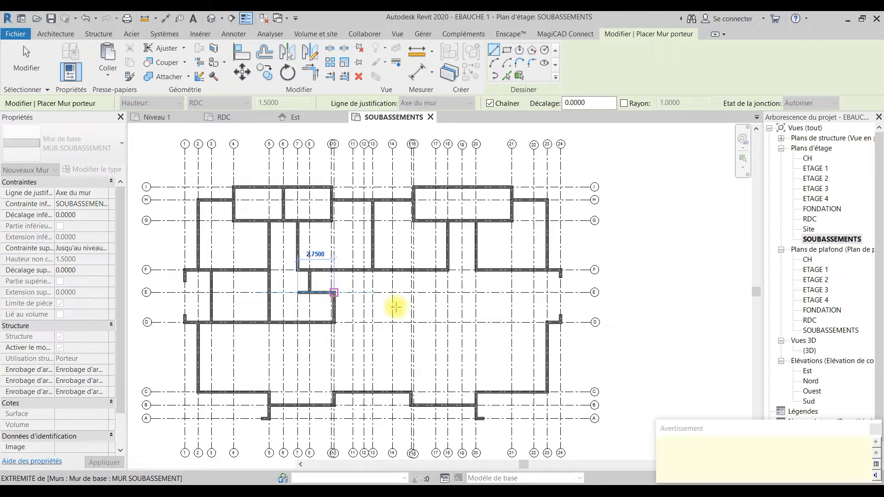
{"action": "key", "text": "Escape"}
Step: Delete the overlapping wall on grid E near grid 10
{"action": "scroll", "coordinate": [334, 294], "scroll_direction": "up", "scroll_amount": 5}
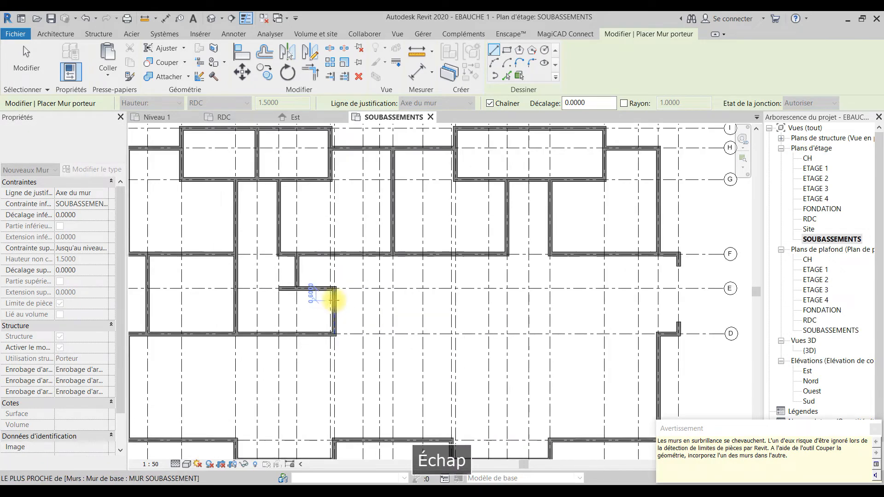
{"action": "key", "text": "Escape"}
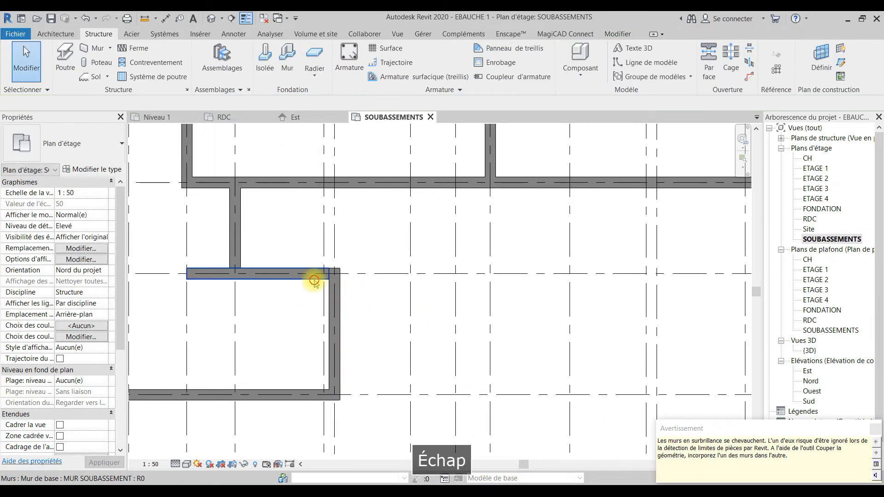
{"action": "left_click", "coordinate": [316, 276]}
{"action": "key", "text": "BackSpace"}
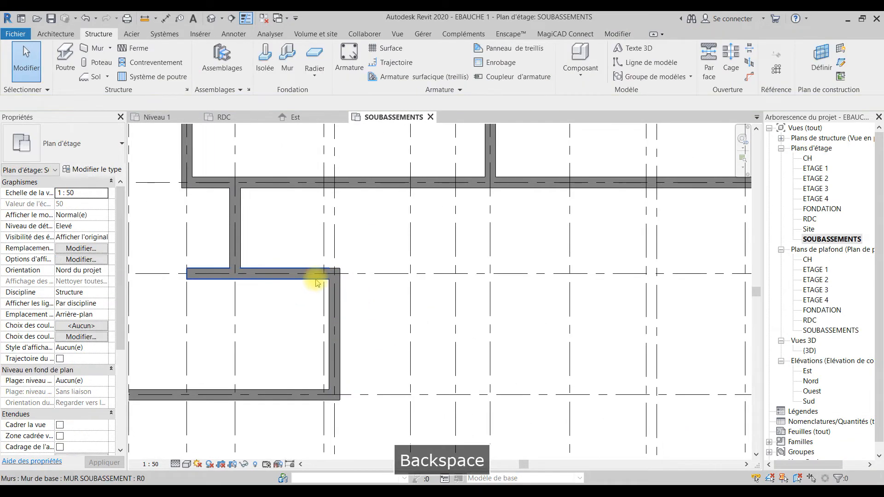
Step: Draw a load-bearing wall along grid E from the wall corner at grid 10 to grid 18
{"action": "left_click", "coordinate": [88, 48]}
{"action": "left_click", "coordinate": [333, 275]}
{"action": "scroll", "coordinate": [333, 275], "scroll_direction": "down", "scroll_amount": 1}
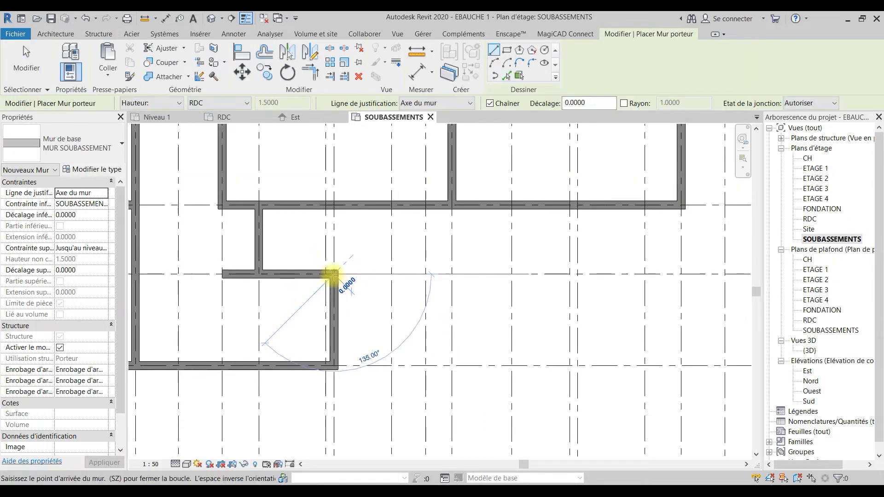
{"action": "scroll", "coordinate": [332, 275], "scroll_direction": "down", "scroll_amount": 2}
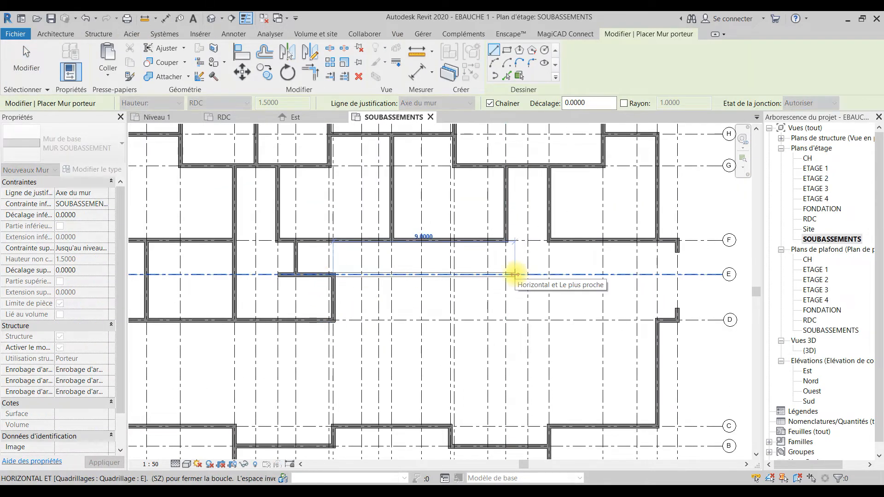
{"action": "scroll", "coordinate": [511, 278], "scroll_direction": "down", "scroll_amount": 4}
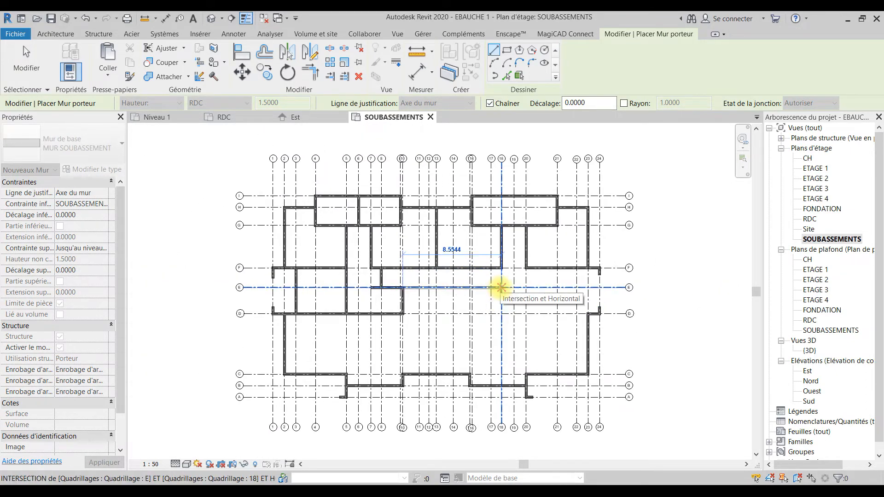
{"action": "left_click", "coordinate": [500, 288]}
{"action": "scroll", "coordinate": [503, 299], "scroll_direction": "up", "scroll_amount": 2}
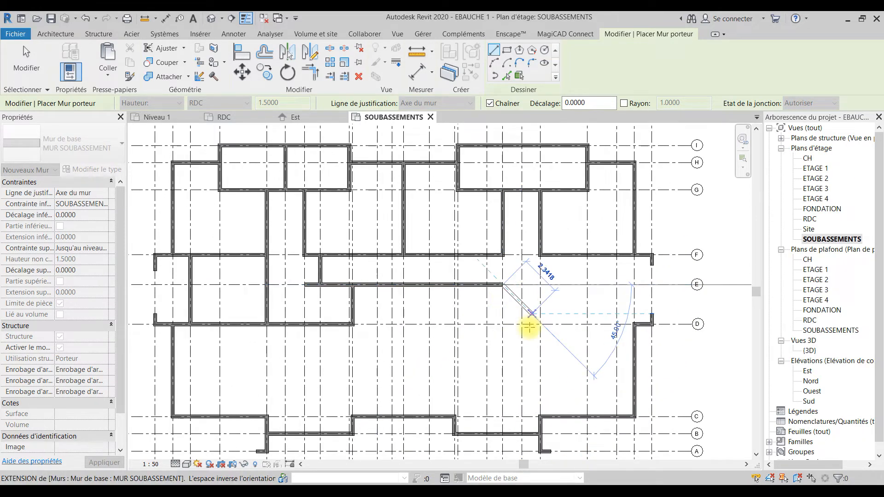
{"action": "key", "text": "Escape"}
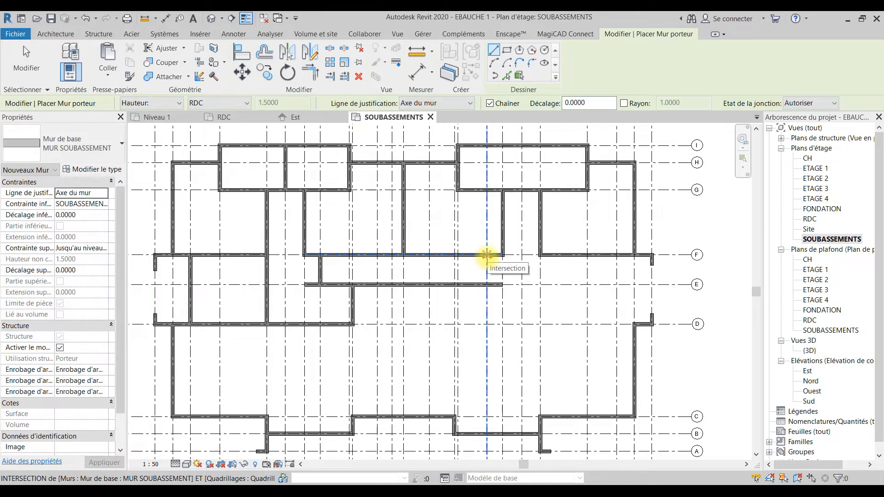
Step: Draw short cross walls between grids F and E on grids 17, 11 and 14
{"action": "left_click", "coordinate": [487, 254]}
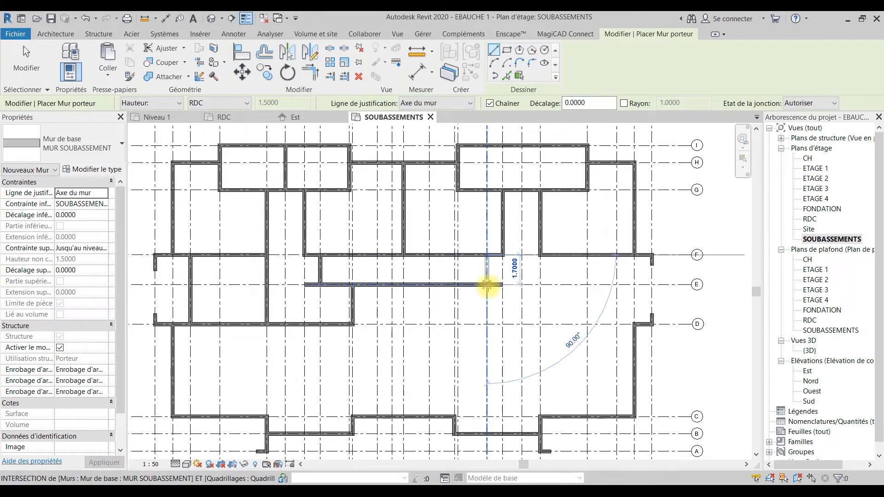
{"action": "left_click", "coordinate": [487, 285]}
{"action": "scroll", "coordinate": [480, 308], "scroll_direction": "down", "scroll_amount": 2}
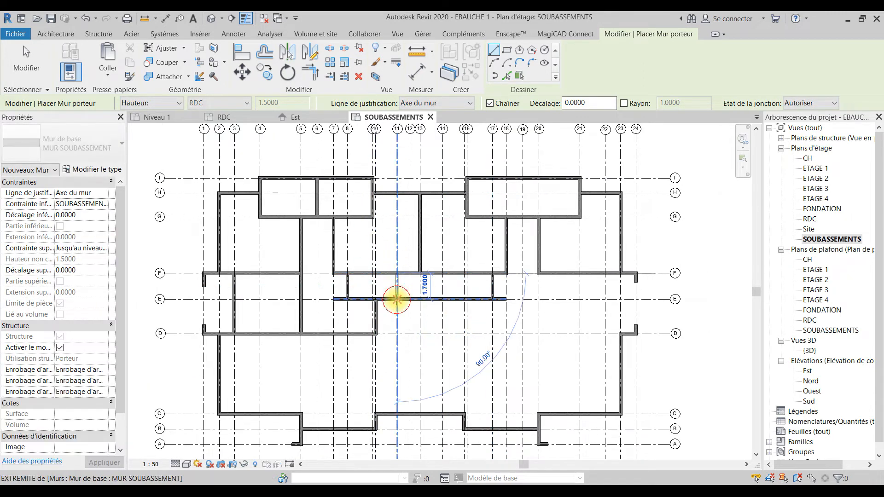
{"action": "left_click", "coordinate": [397, 274]}
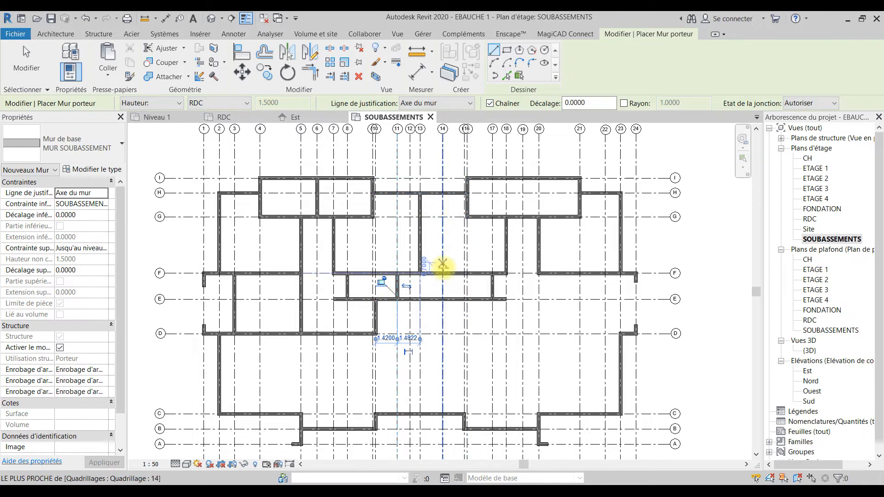
{"action": "left_click", "coordinate": [443, 299]}
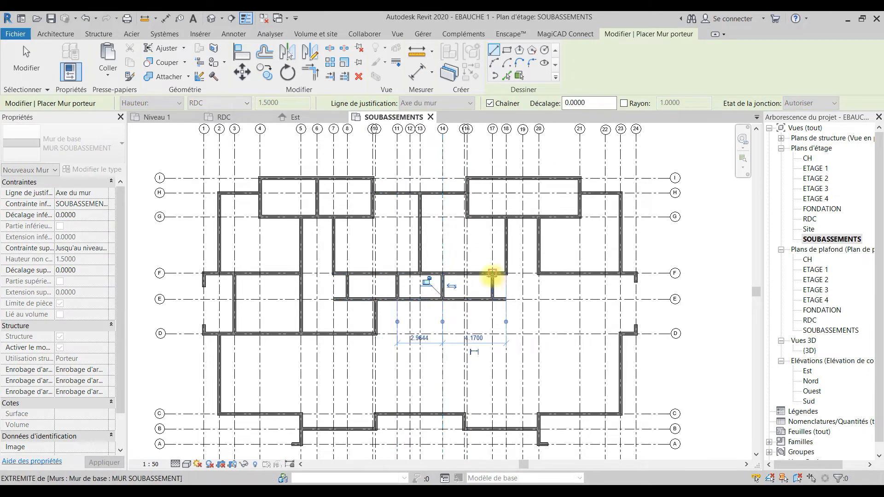
{"action": "middle_click_drag", "start_coordinate": [527, 292], "coordinate": [478, 203]}
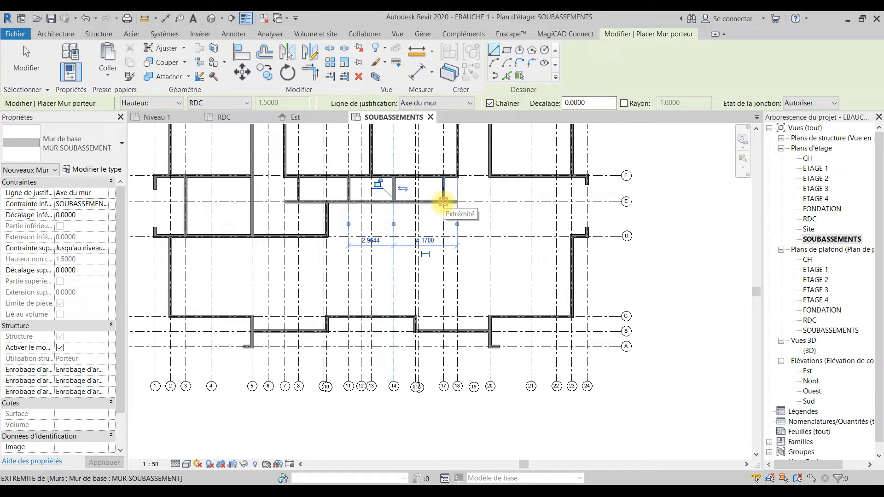
{"action": "scroll", "coordinate": [458, 281], "scroll_direction": "down", "scroll_amount": 3}
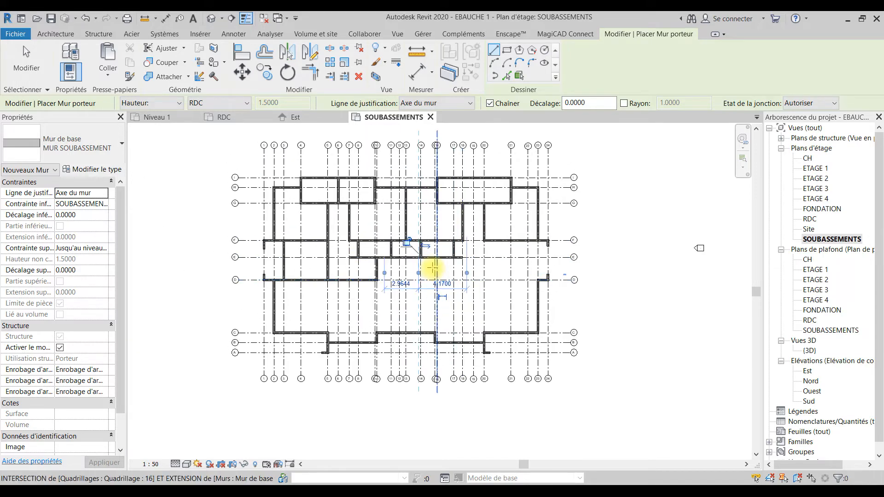
{"action": "scroll", "coordinate": [433, 268], "scroll_direction": "up", "scroll_amount": 3}
{"action": "left_click", "coordinate": [436, 251]}
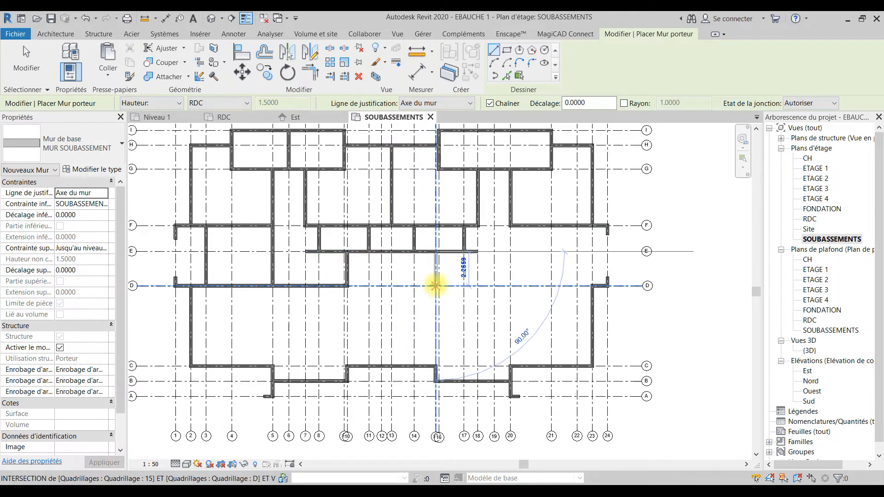
{"action": "left_click", "coordinate": [435, 286]}
{"action": "middle_click_drag", "start_coordinate": [435, 286], "coordinate": [430, 192]}
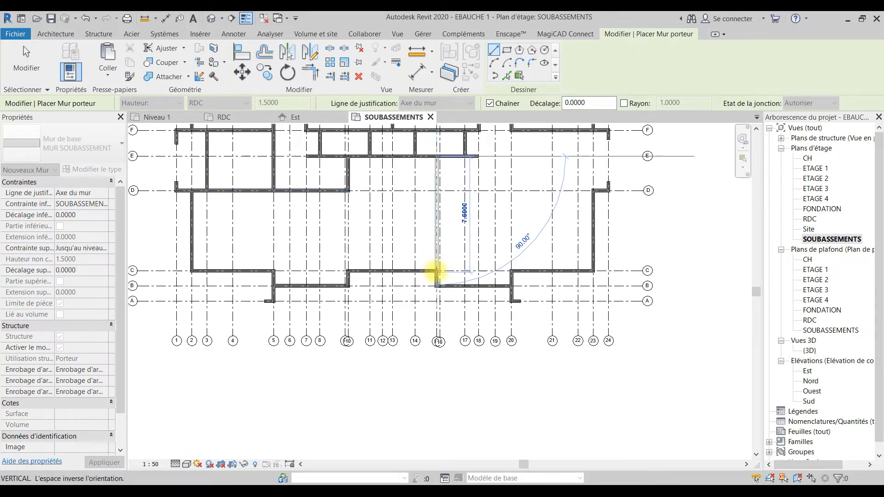
{"action": "scroll", "coordinate": [437, 272], "scroll_direction": "up", "scroll_amount": 3}
{"action": "scroll", "coordinate": [439, 271], "scroll_direction": "up", "scroll_amount": 3}
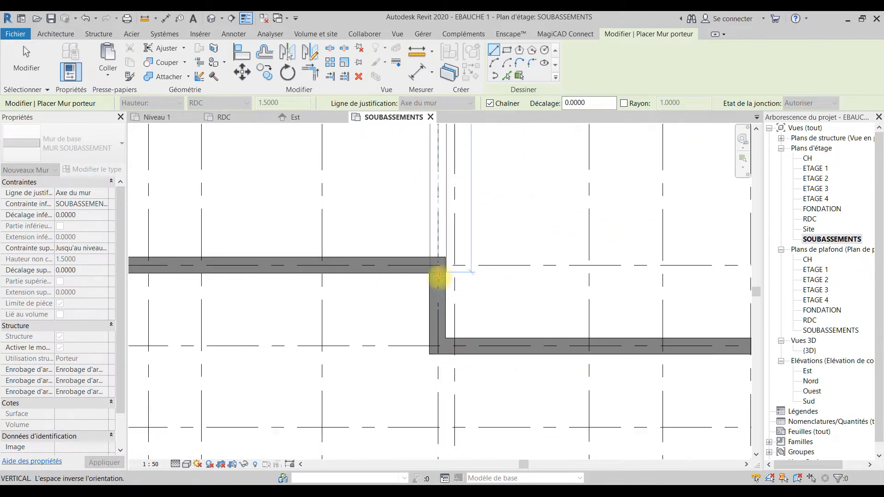
{"action": "scroll", "coordinate": [439, 269], "scroll_direction": "down", "scroll_amount": 4}
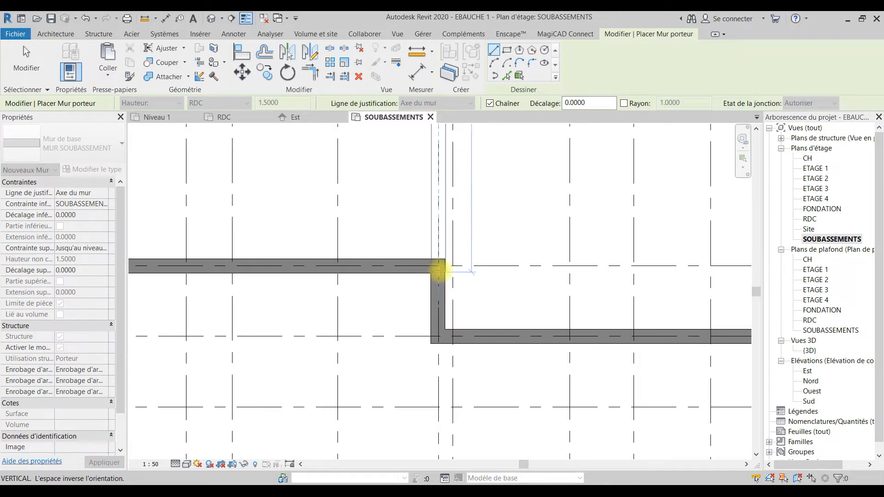
{"action": "middle_click_drag", "start_coordinate": [463, 207], "coordinate": [453, 303]}
{"action": "scroll", "coordinate": [432, 202], "scroll_direction": "up", "scroll_amount": 6}
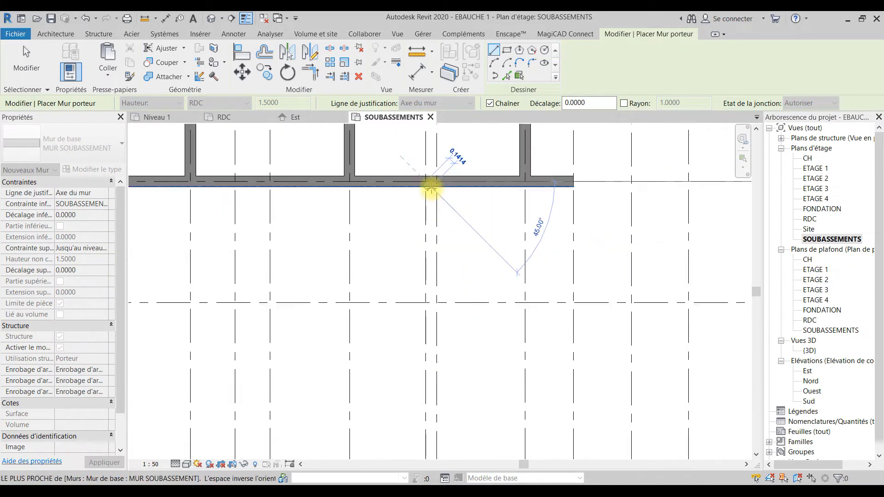
{"action": "key", "text": "Escape"}
Step: Draw a load-bearing wall along grid 15 from the grid E wall down towards the wall corner at grid C
{"action": "left_click", "coordinate": [421, 174]}
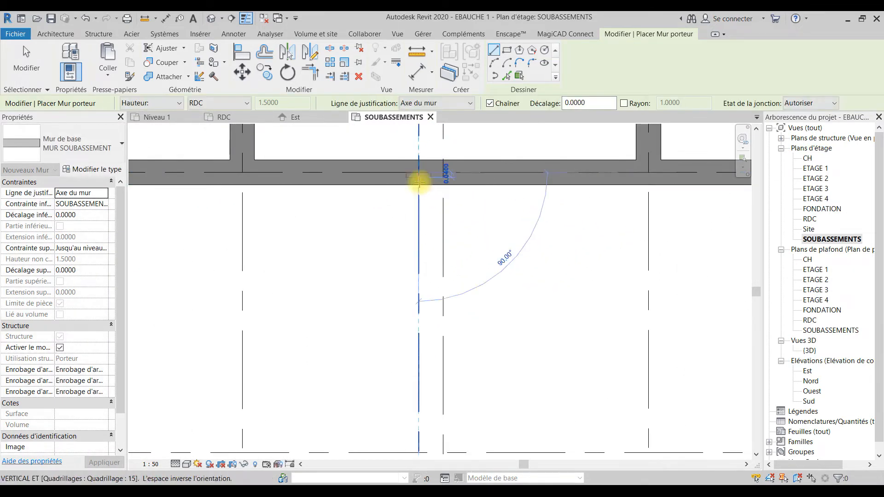
{"action": "scroll", "coordinate": [420, 184], "scroll_direction": "down", "scroll_amount": 5}
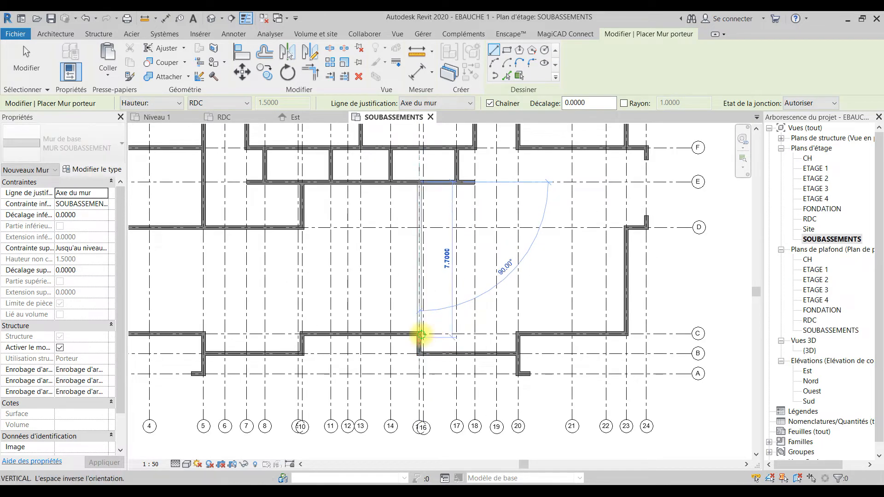
{"action": "scroll", "coordinate": [420, 336], "scroll_direction": "up", "scroll_amount": 5}
{"action": "middle_click_drag", "start_coordinate": [419, 337], "coordinate": [410, 255]}
{"action": "left_click", "coordinate": [397, 246]}
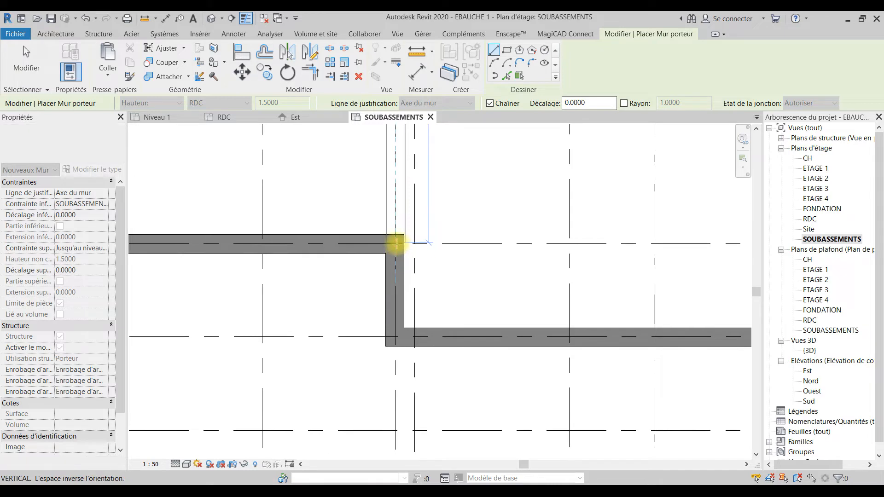
{"action": "left_click", "coordinate": [402, 211]}
{"action": "key", "text": "Escape"}
{"action": "key", "text": "Escape"}
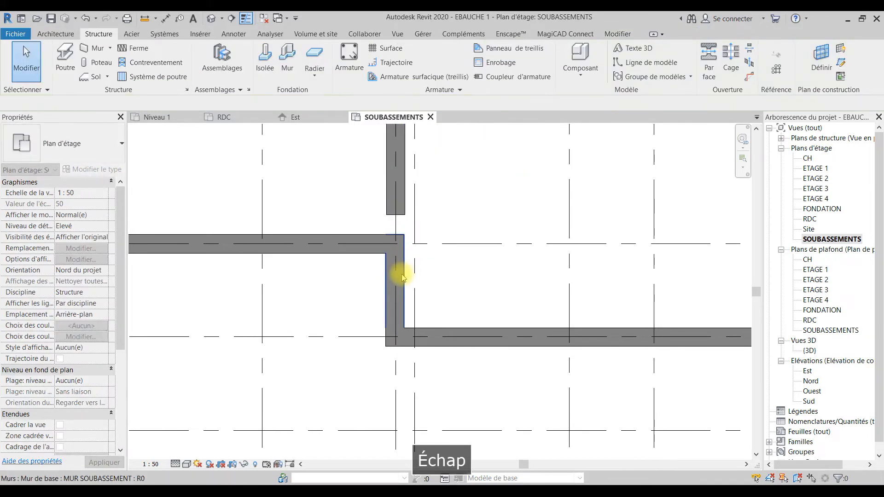
Step: Extend the end of the grid 15 wall to the wall corner at grid C, closing the gap with the short wall
{"action": "scroll", "coordinate": [402, 270], "scroll_direction": "up", "scroll_amount": 2}
{"action": "left_click", "coordinate": [401, 274]}
{"action": "left_click_drag", "start_coordinate": [402, 274], "coordinate": [404, 275]}
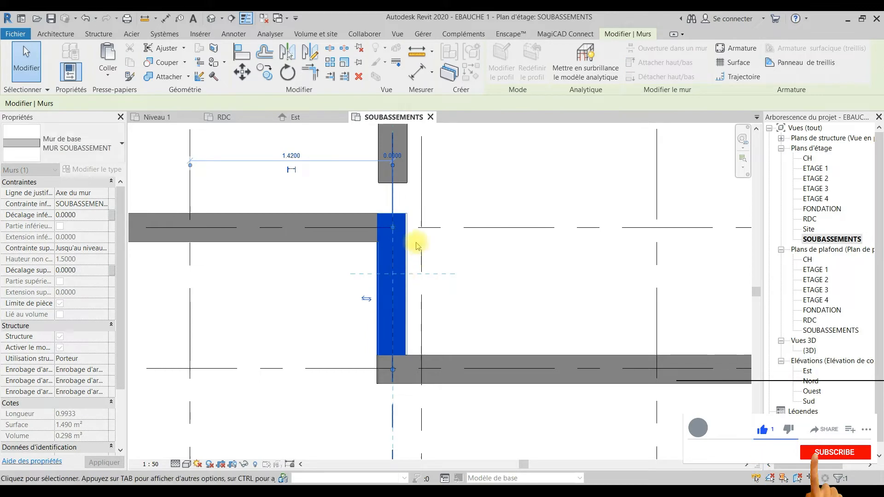
{"action": "left_click", "coordinate": [405, 170]}
{"action": "left_click_drag", "start_coordinate": [392, 184], "coordinate": [393, 227]}
{"action": "scroll", "coordinate": [431, 240], "scroll_direction": "down", "scroll_amount": 2}
{"action": "scroll", "coordinate": [433, 243], "scroll_direction": "down", "scroll_amount": 4}
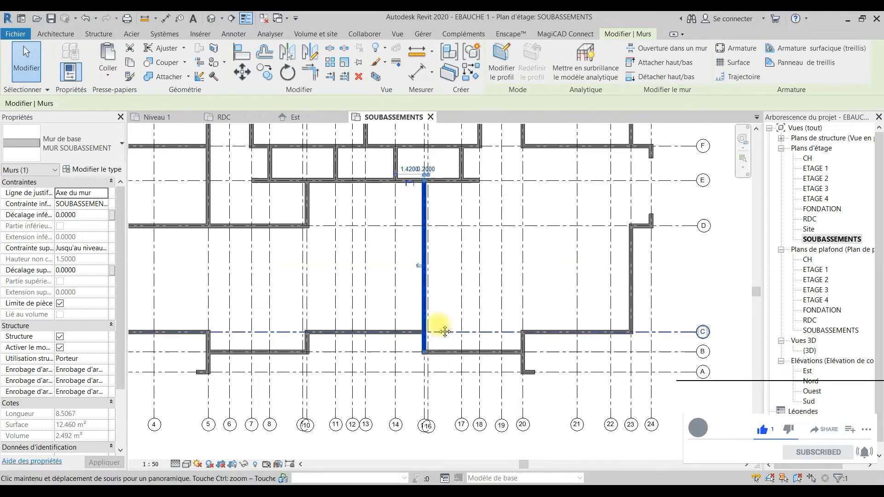
{"action": "key", "text": "Escape"}
Step: Stretch the short wall on grid 10 from its end at grid D down to the wall corner at grid C
{"action": "left_click", "coordinate": [307, 202]}
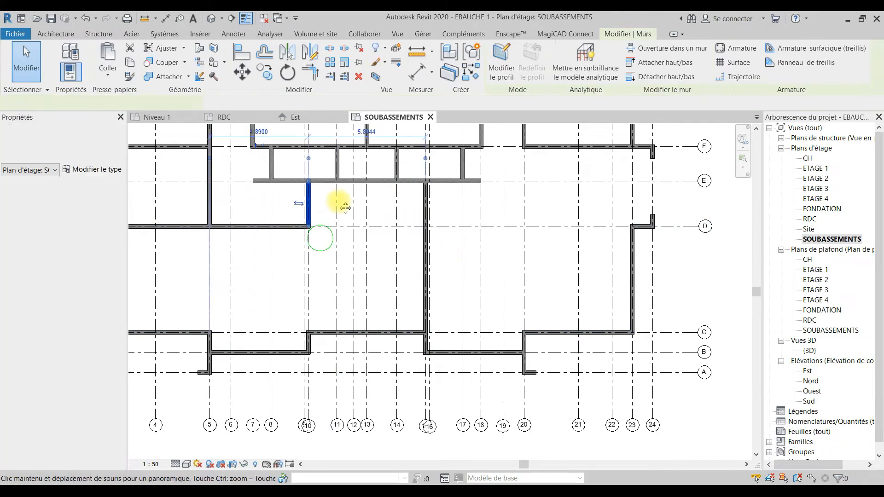
{"action": "middle_click_drag", "start_coordinate": [316, 230], "coordinate": [316, 188]}
{"action": "left_click_drag", "start_coordinate": [316, 187], "coordinate": [316, 292]}
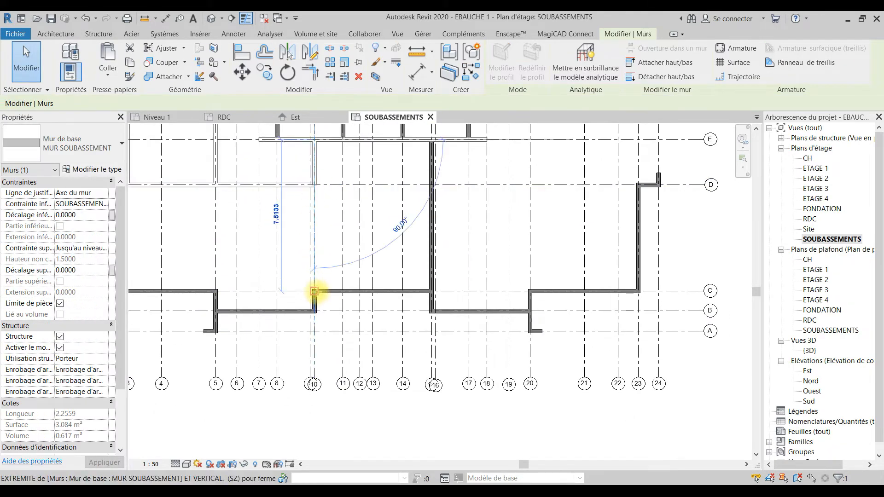
{"action": "key", "text": "Escape"}
{"action": "key", "text": "Escape"}
{"action": "scroll", "coordinate": [350, 277], "scroll_direction": "down", "scroll_amount": 3}
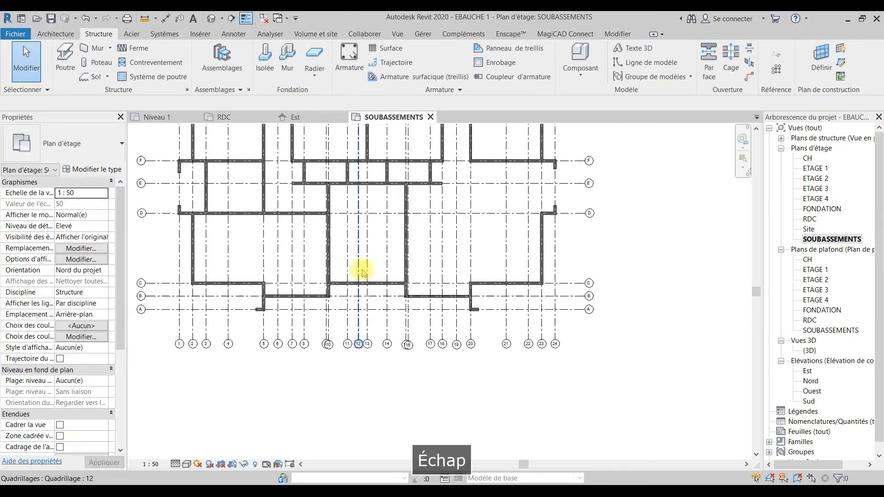
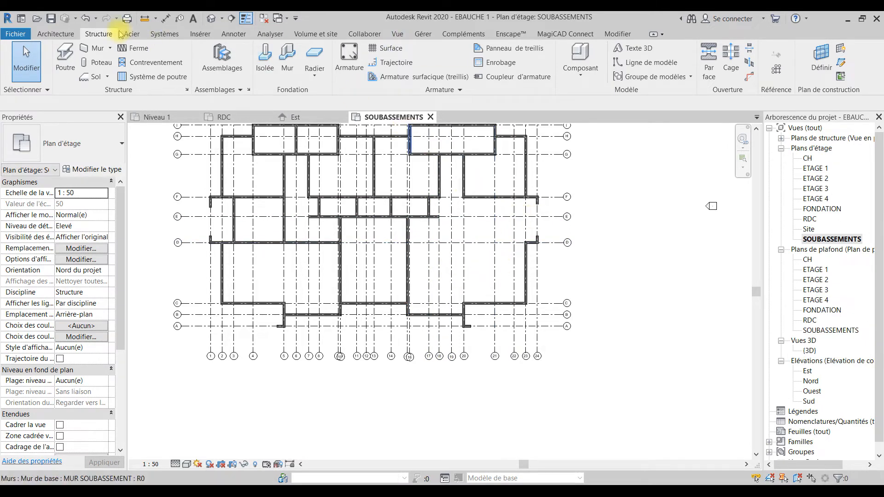
Step: Draw load-bearing walls along grid D from grid 23 to grid 22 and along grid 22 up to grid F
{"action": "left_click", "coordinate": [95, 48]}
{"action": "scroll", "coordinate": [534, 243], "scroll_direction": "up", "scroll_amount": 2}
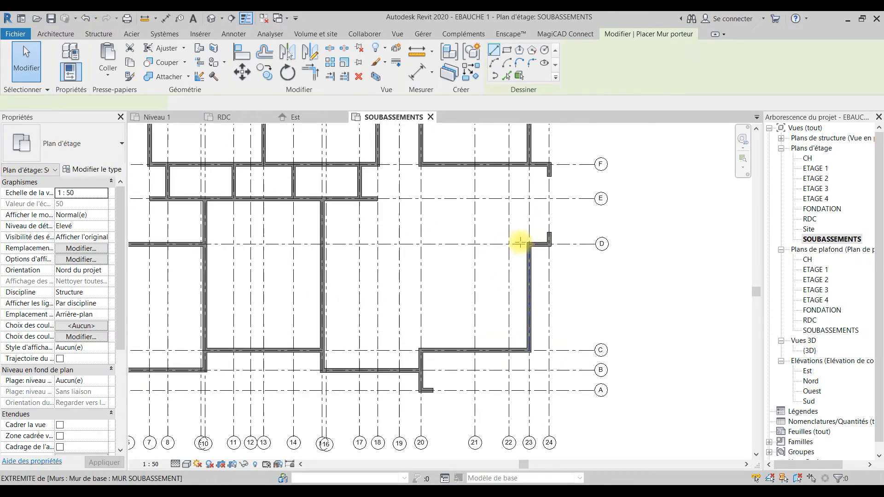
{"action": "left_click", "coordinate": [530, 244]}
{"action": "scroll", "coordinate": [516, 248], "scroll_direction": "down", "scroll_amount": 2}
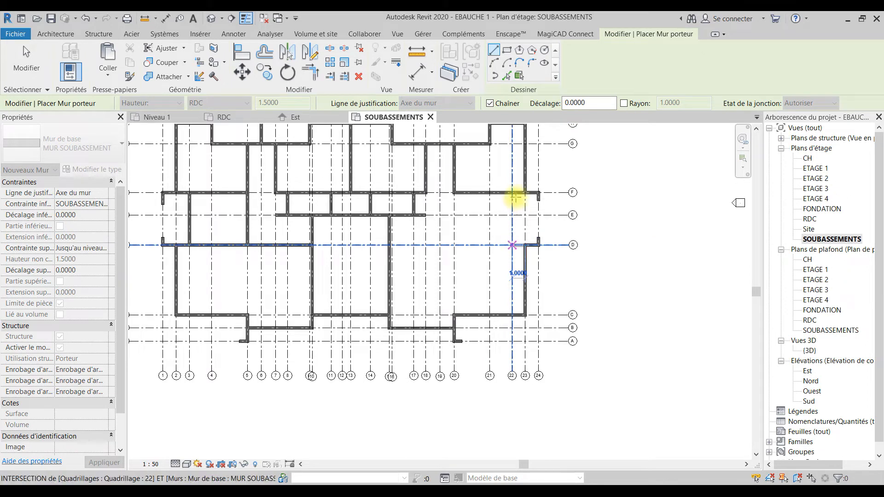
{"action": "left_click", "coordinate": [512, 193]}
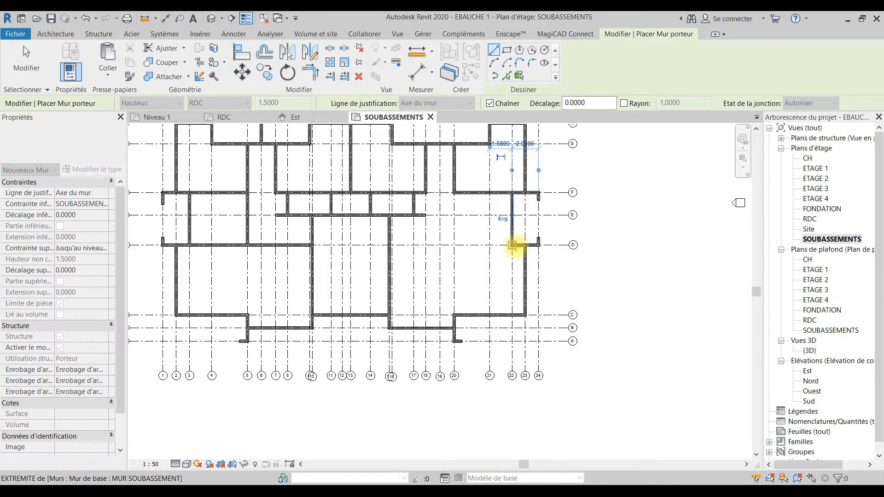
{"action": "key", "text": "Escape"}
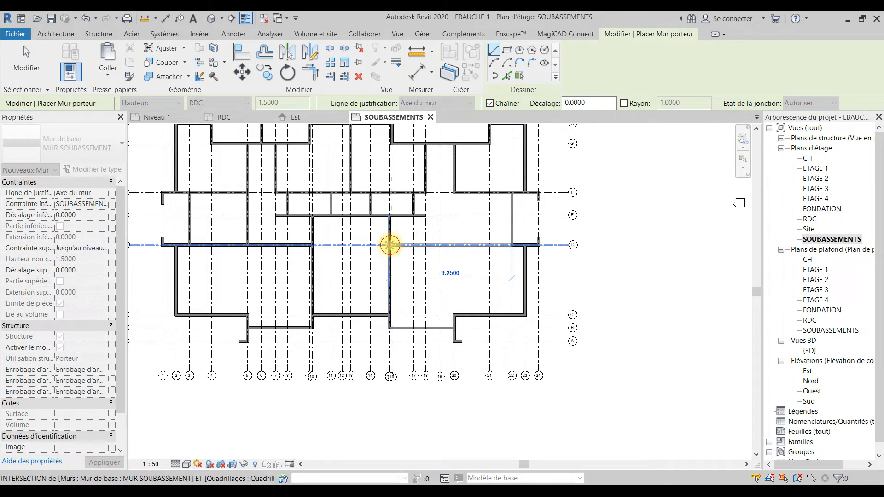
Step: Draw a wall along grid D from grid 22 to grid 15 and a cross wall on grid 20 between grids D and F
{"action": "left_click", "coordinate": [390, 244]}
{"action": "left_click", "coordinate": [457, 193]}
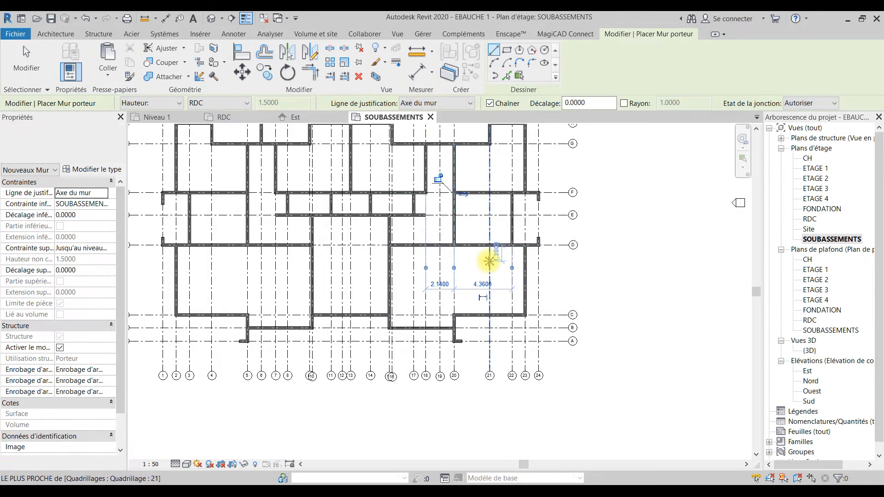
{"action": "scroll", "coordinate": [455, 226], "scroll_direction": "down", "scroll_amount": 2}
{"action": "key", "text": "Escape"}
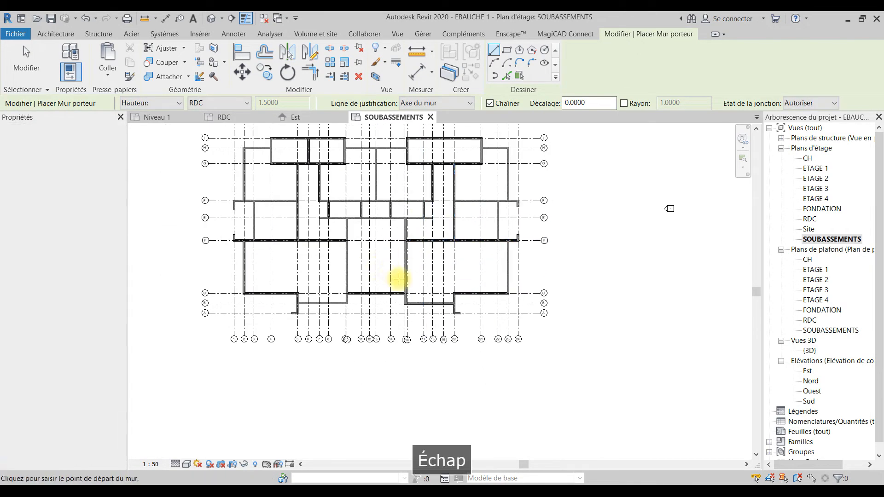
{"action": "scroll", "coordinate": [316, 215], "scroll_direction": "up", "scroll_amount": 2}
{"action": "middle_click_drag", "start_coordinate": [456, 258], "coordinate": [454, 285]}
{"action": "key", "text": "Escape"}
{"action": "middle_click_drag", "start_coordinate": [396, 189], "coordinate": [414, 243]}
{"action": "key", "text": "Escape"}
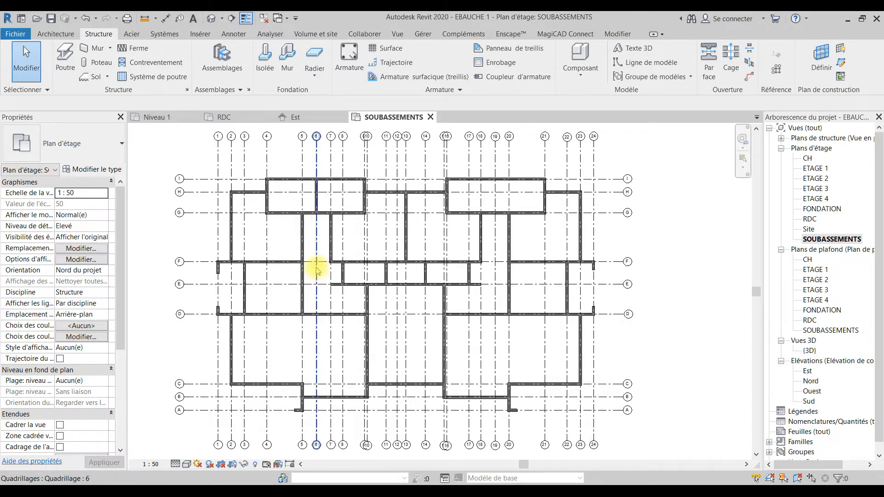
Step: Start structural column placement and locate the Poteau béton - Rectangulaire family in the France > Structure > Poteaux > Béton library folder, without loading it
{"action": "left_click", "coordinate": [98, 63]}
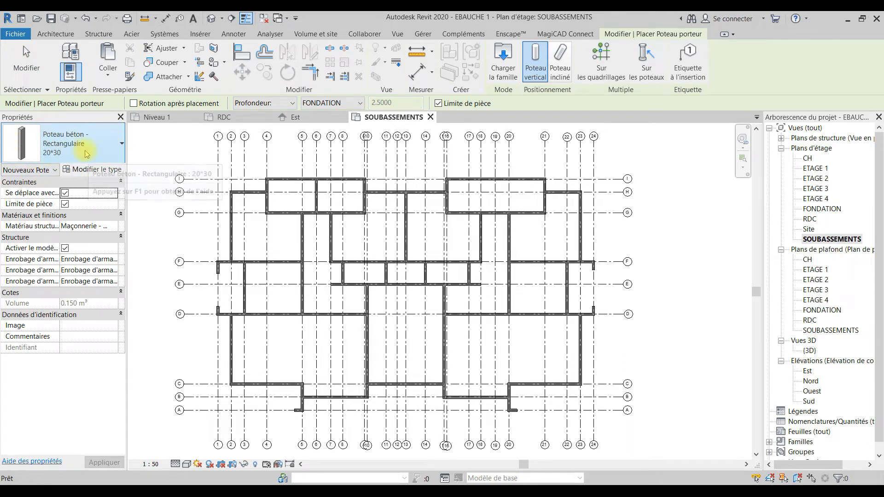
{"action": "left_click", "coordinate": [503, 60]}
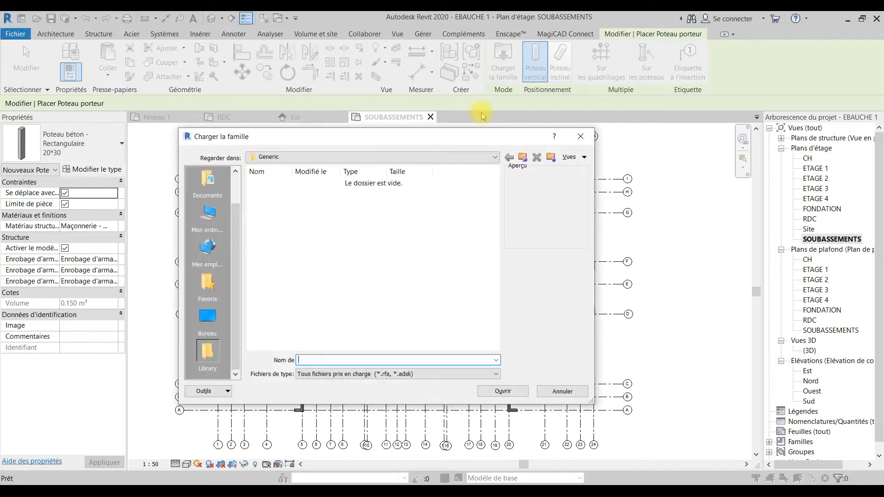
{"action": "left_click", "coordinate": [203, 316]}
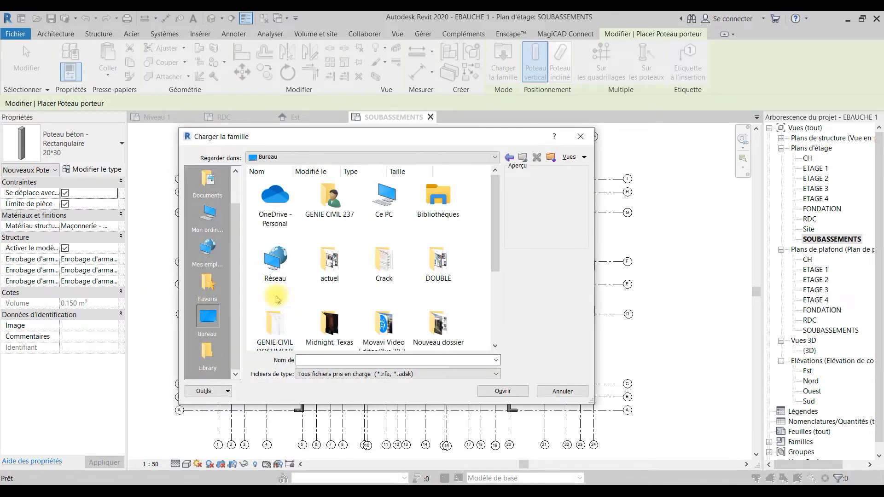
{"action": "scroll", "coordinate": [345, 258], "scroll_direction": "down", "scroll_amount": 2}
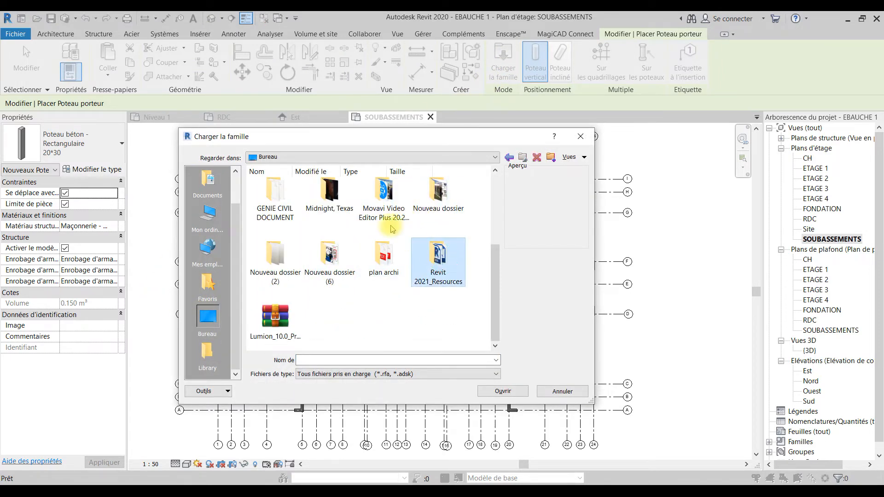
{"action": "double_click", "coordinate": [446, 263]}
{"action": "double_click", "coordinate": [343, 205]}
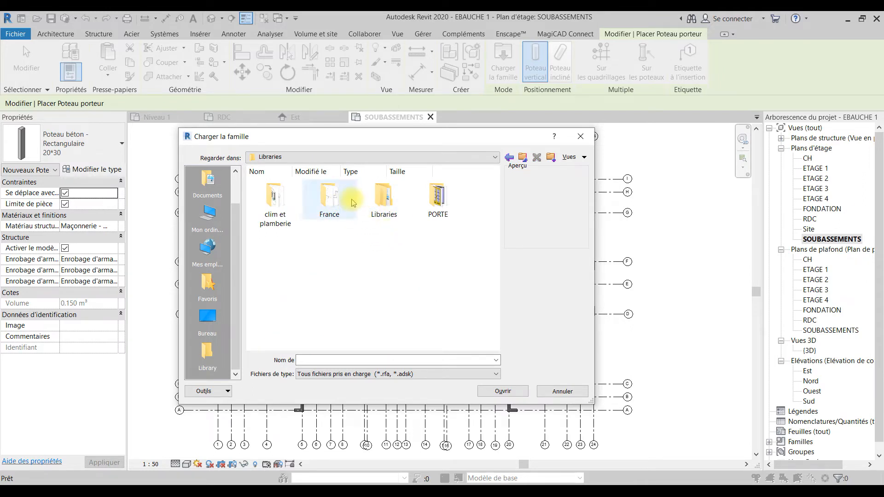
{"action": "left_click", "coordinate": [337, 213]}
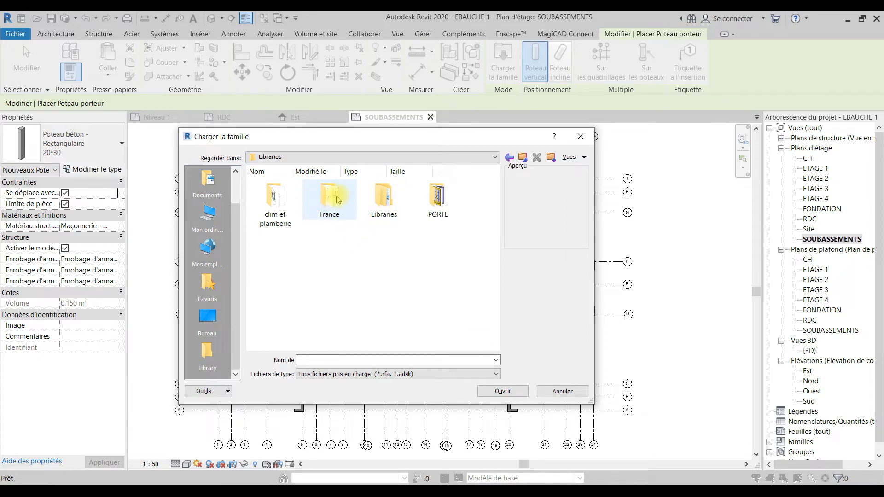
{"action": "double_click", "coordinate": [336, 202]}
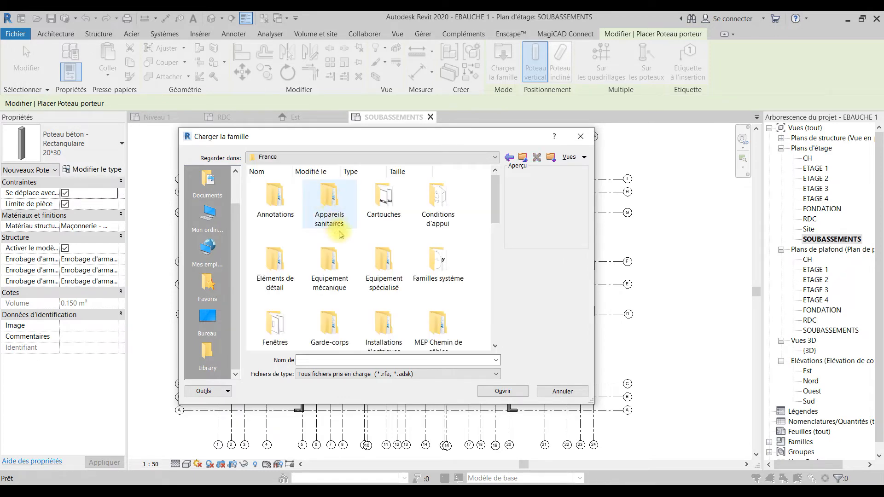
{"action": "scroll", "coordinate": [337, 227], "scroll_direction": "down", "scroll_amount": 10}
{"action": "double_click", "coordinate": [342, 199]}
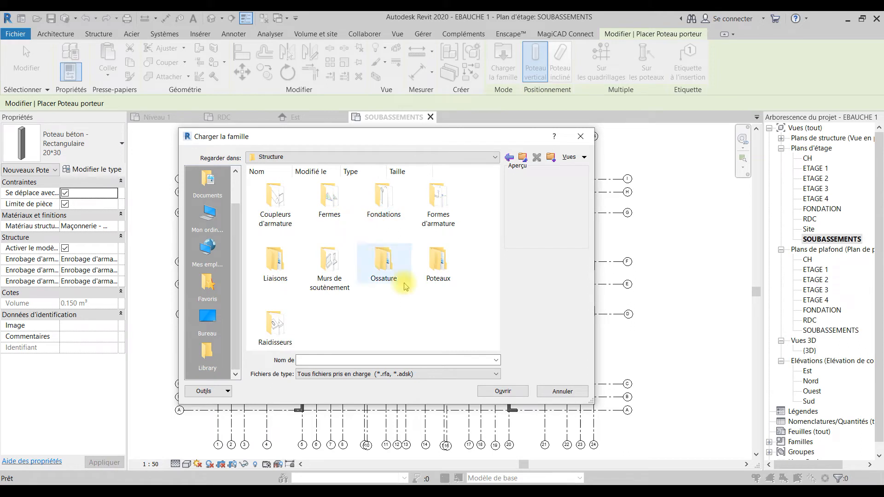
{"action": "double_click", "coordinate": [438, 259]}
{"action": "double_click", "coordinate": [330, 203]}
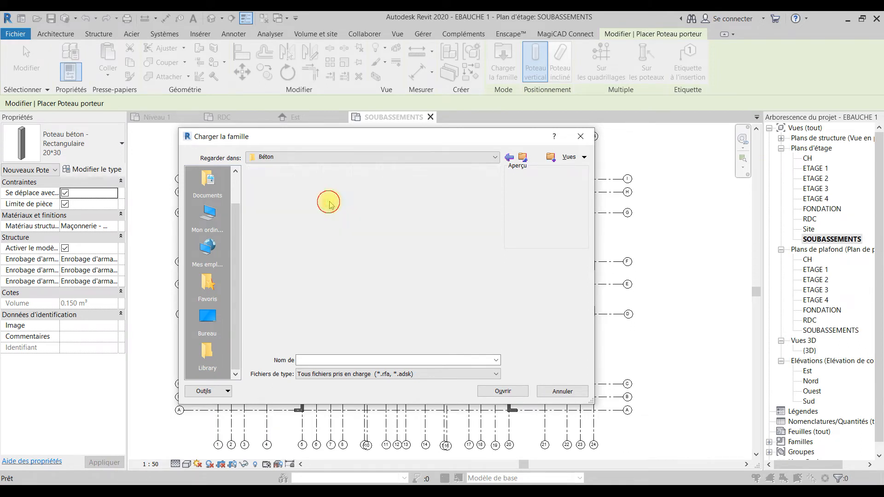
{"action": "left_click", "coordinate": [467, 206]}
{"action": "left_click_drag", "start_coordinate": [475, 137], "coordinate": [476, 69]}
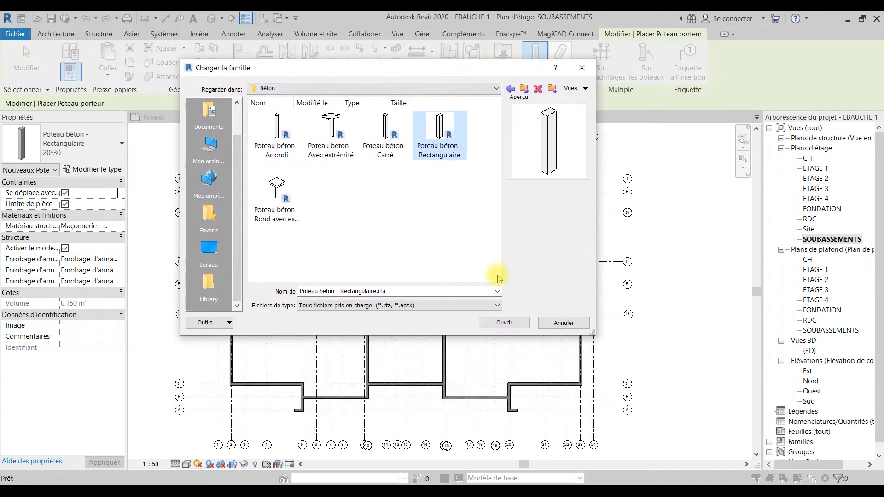
{"action": "left_click", "coordinate": [564, 323]}
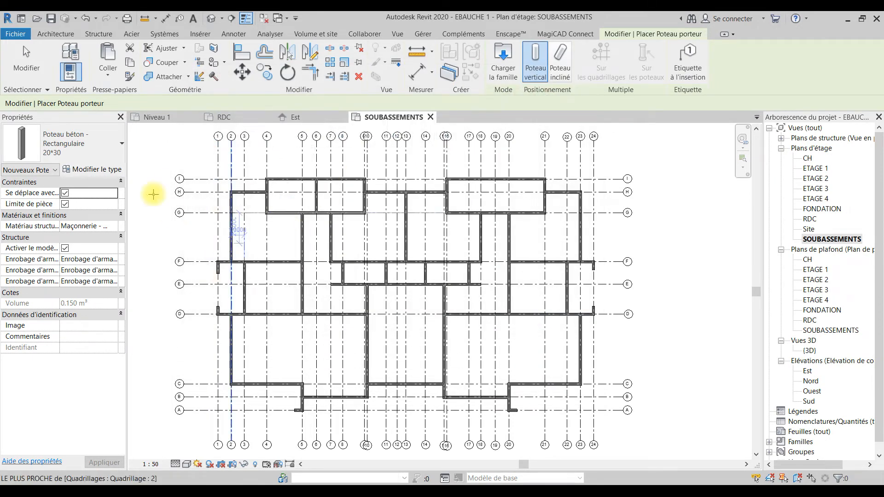
Step: Rename the rectangular concrete column type 20*30 as P120*30 and check its type parameters
{"action": "left_click", "coordinate": [92, 170]}
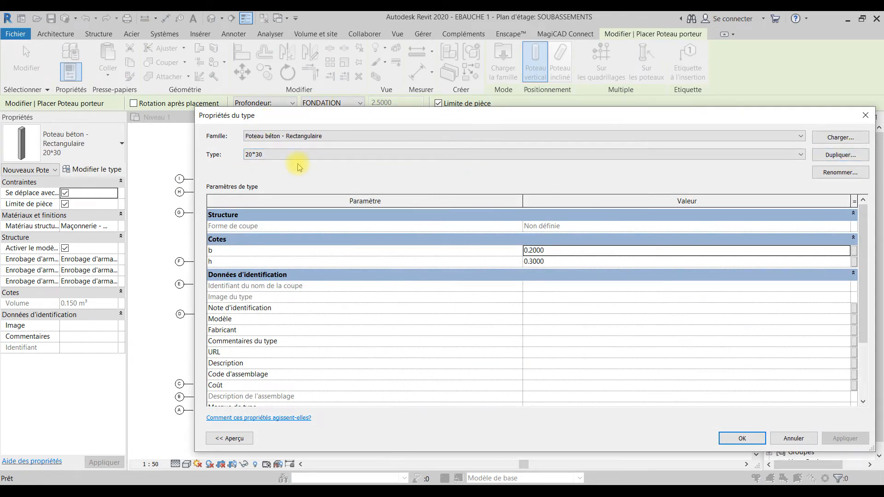
{"action": "left_click", "coordinate": [841, 173]}
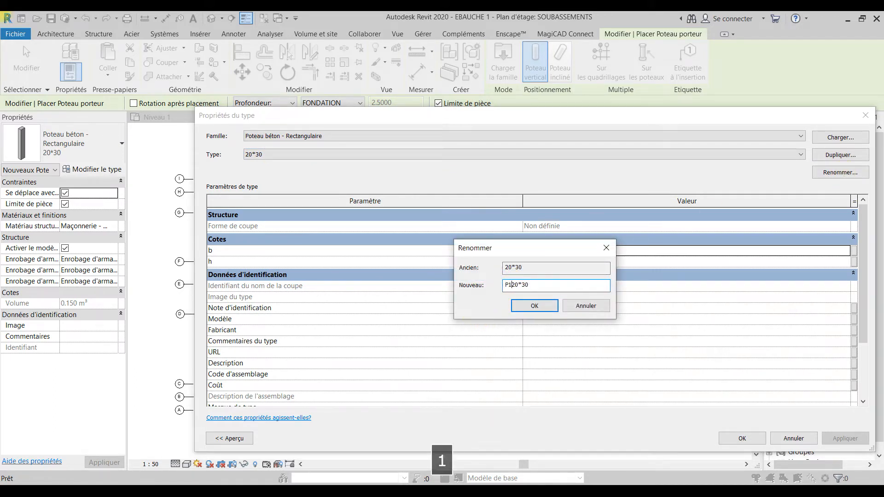
{"action": "left_click", "coordinate": [532, 307]}
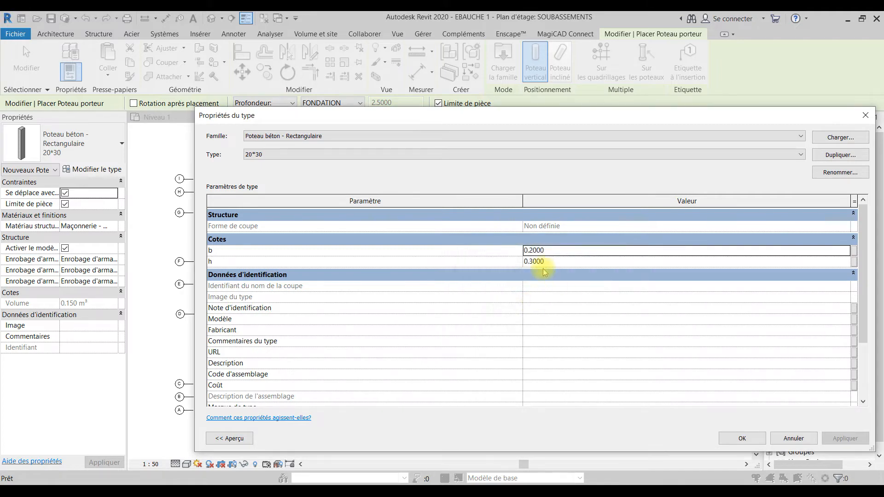
{"action": "scroll", "coordinate": [530, 264], "scroll_direction": "down", "scroll_amount": 2}
{"action": "left_click_drag", "start_coordinate": [558, 115], "coordinate": [498, 20]}
{"action": "scroll", "coordinate": [252, 249], "scroll_direction": "up", "scroll_amount": 3}
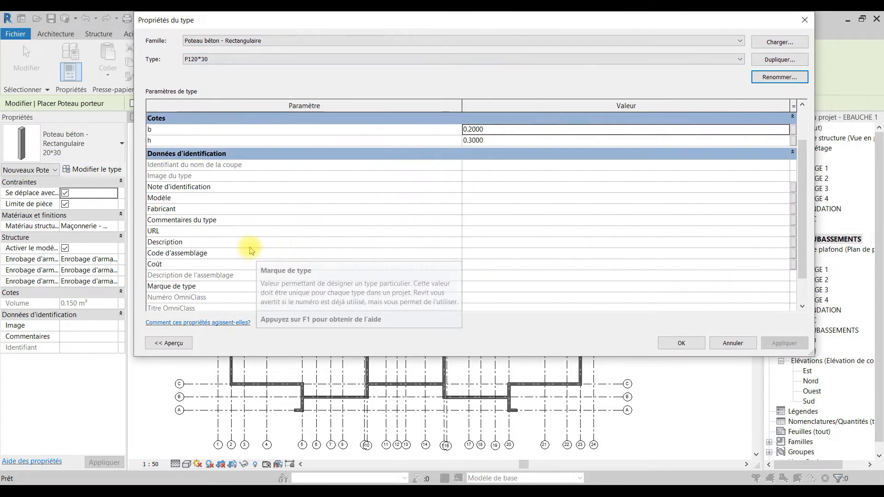
{"action": "scroll", "coordinate": [207, 249], "scroll_direction": "down", "scroll_amount": 3}
{"action": "left_click", "coordinate": [502, 231]}
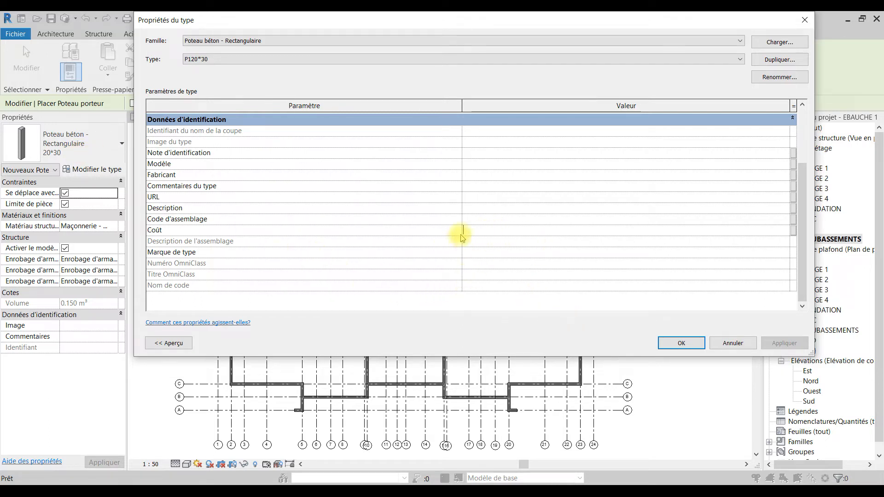
{"action": "left_click", "coordinate": [681, 344]}
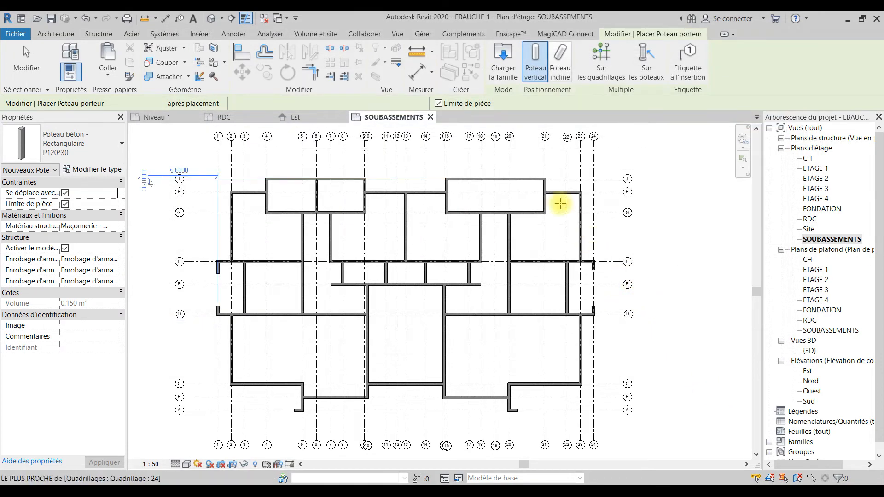
{"action": "scroll", "coordinate": [257, 280], "scroll_direction": "up", "scroll_amount": 3}
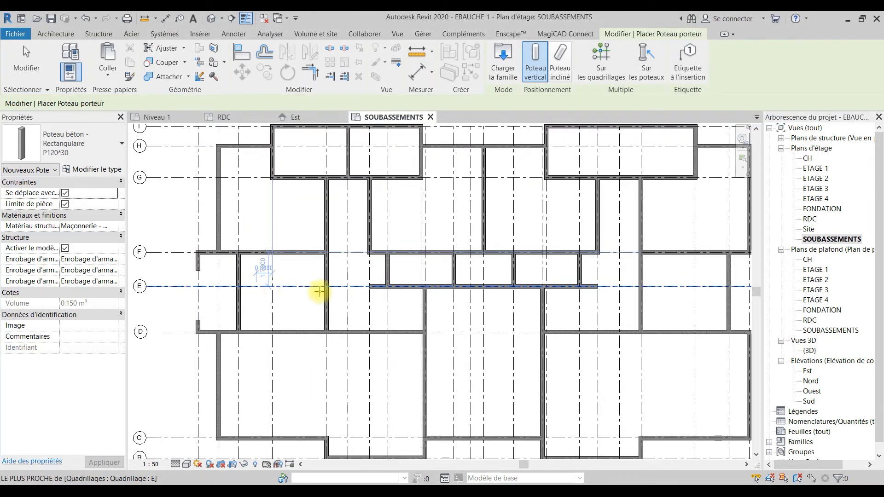
Step: Set the column placement to run by Hauteur up to the ETAGE 1 level
{"action": "middle_click_drag", "start_coordinate": [363, 264], "coordinate": [380, 273]}
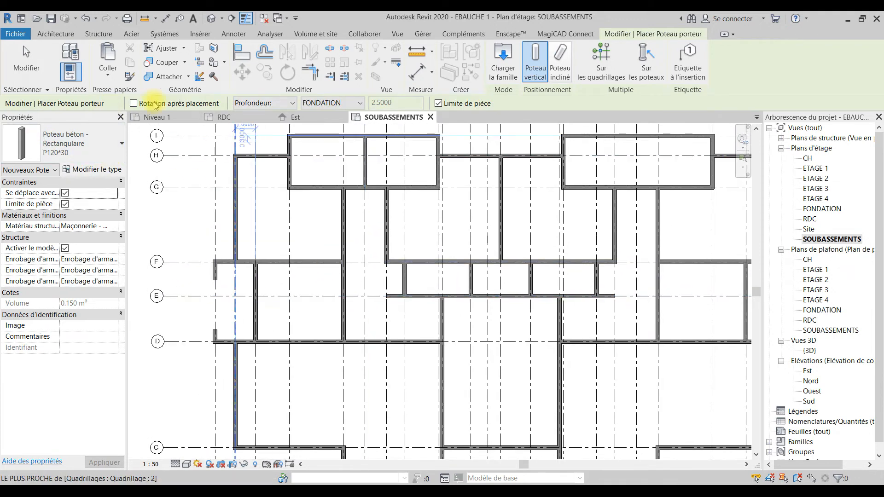
{"action": "left_click", "coordinate": [272, 109]}
{"action": "left_click", "coordinate": [257, 120]}
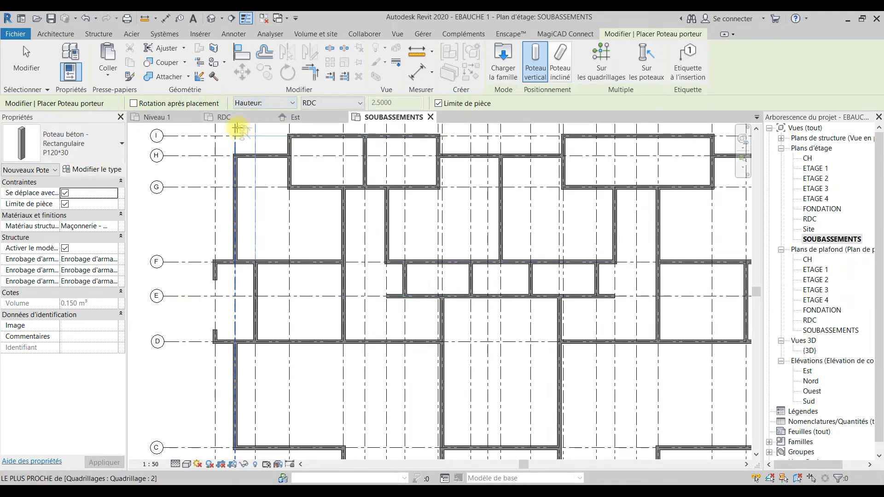
{"action": "left_click", "coordinate": [335, 107]}
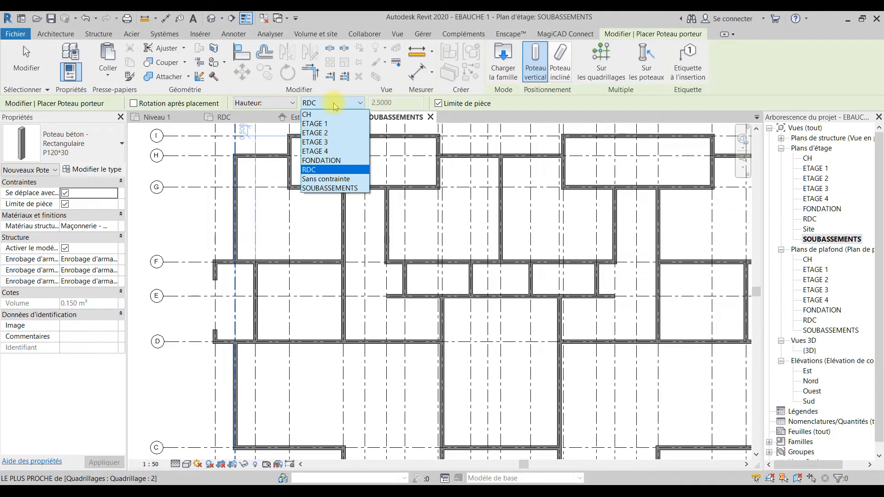
{"action": "left_click", "coordinate": [340, 105]}
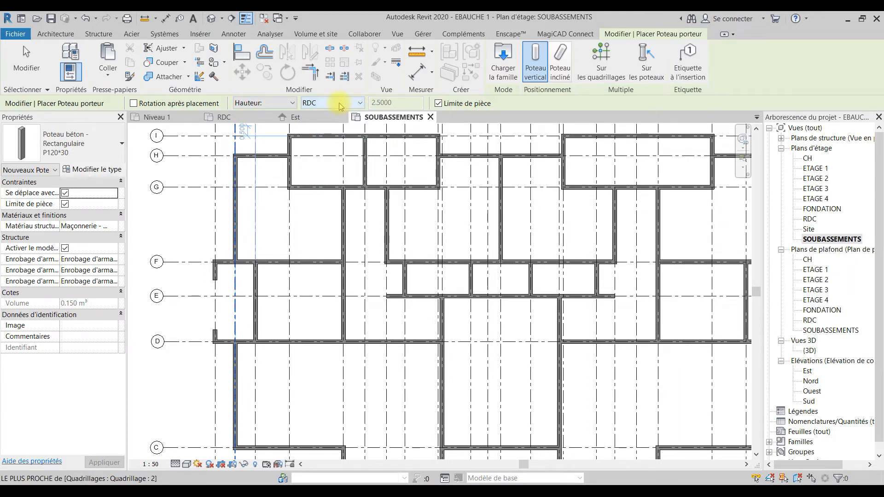
{"action": "left_click", "coordinate": [335, 104]}
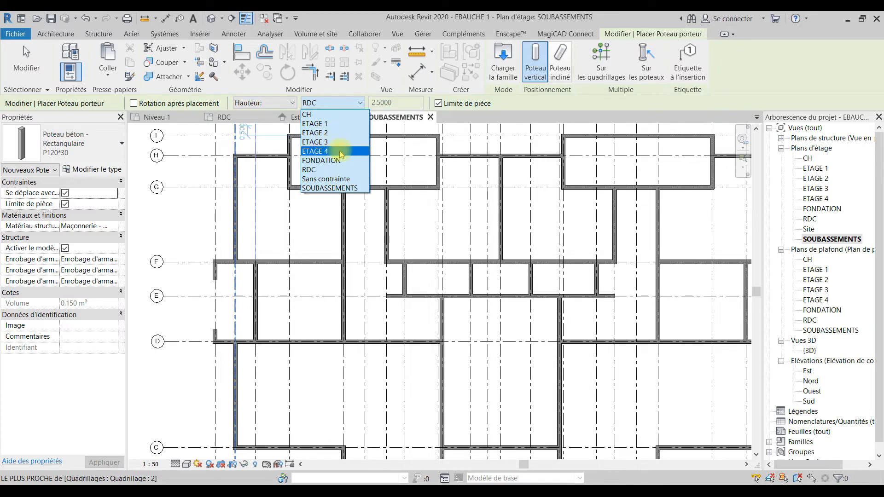
{"action": "left_click", "coordinate": [322, 124]}
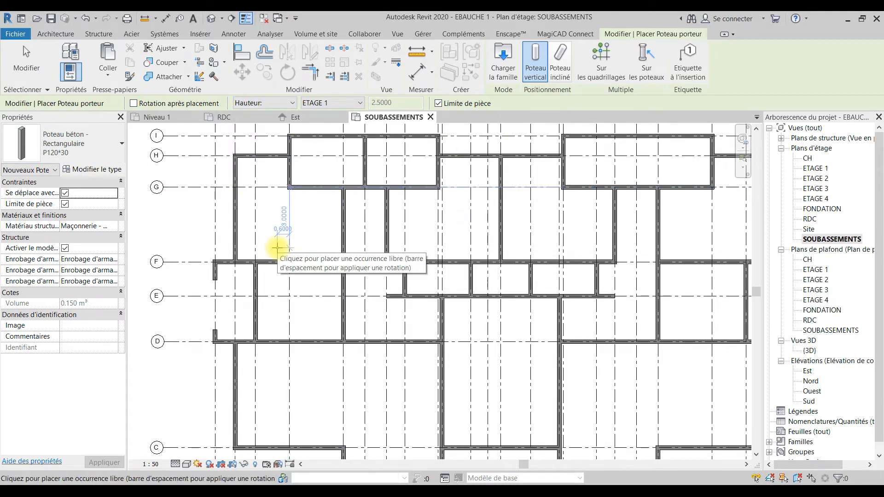
Step: Place P120*30 columns at the intersections of grid 5 with grids F and D, and at grids 7 and F
{"action": "middle_click_drag", "start_coordinate": [361, 270], "coordinate": [347, 210]}
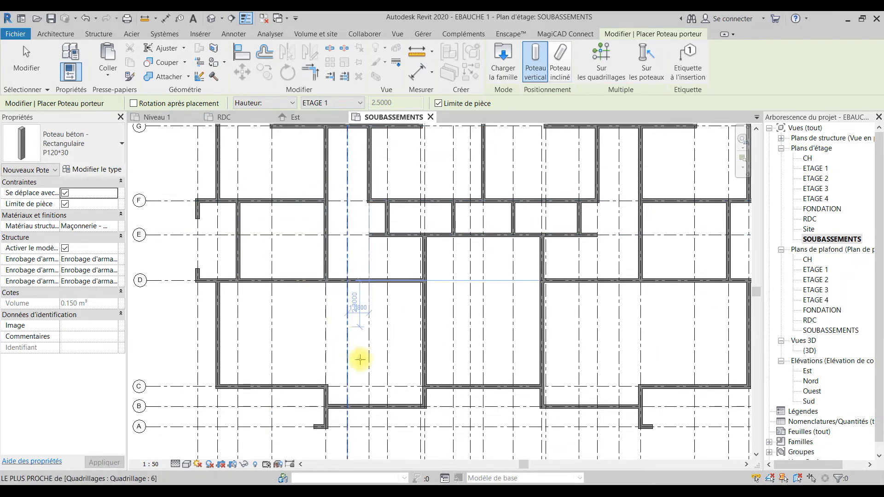
{"action": "scroll", "coordinate": [357, 327], "scroll_direction": "up", "scroll_amount": 2}
{"action": "middle_click_drag", "start_coordinate": [318, 171], "coordinate": [327, 214]}
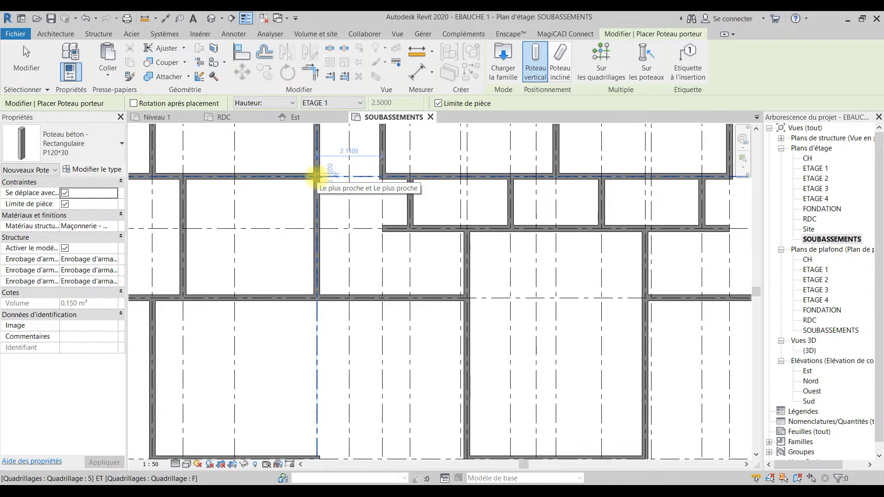
{"action": "left_click", "coordinate": [317, 177]}
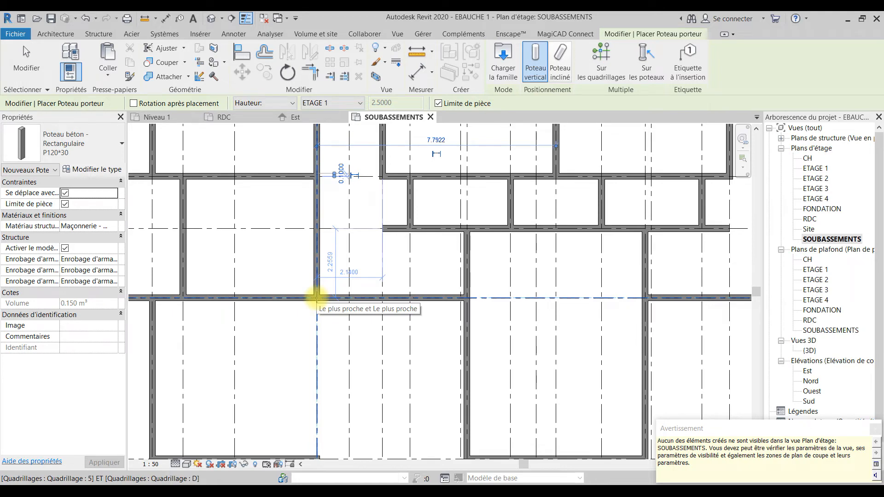
{"action": "key", "text": "XF86AudioMute"}
{"action": "left_click", "coordinate": [317, 299]}
{"action": "scroll", "coordinate": [377, 312], "scroll_direction": "down", "scroll_amount": 1}
{"action": "middle_click_drag", "start_coordinate": [377, 313], "coordinate": [318, 265]}
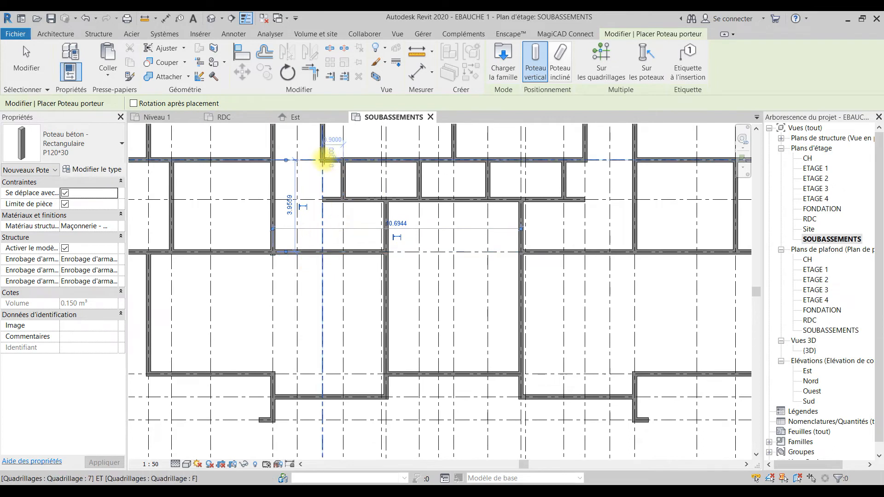
{"action": "left_click", "coordinate": [323, 160]}
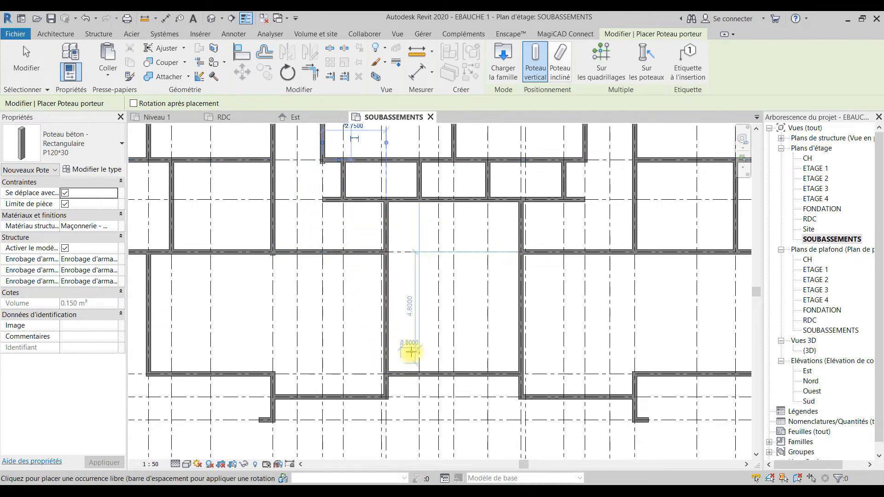
{"action": "left_click", "coordinate": [386, 254]}
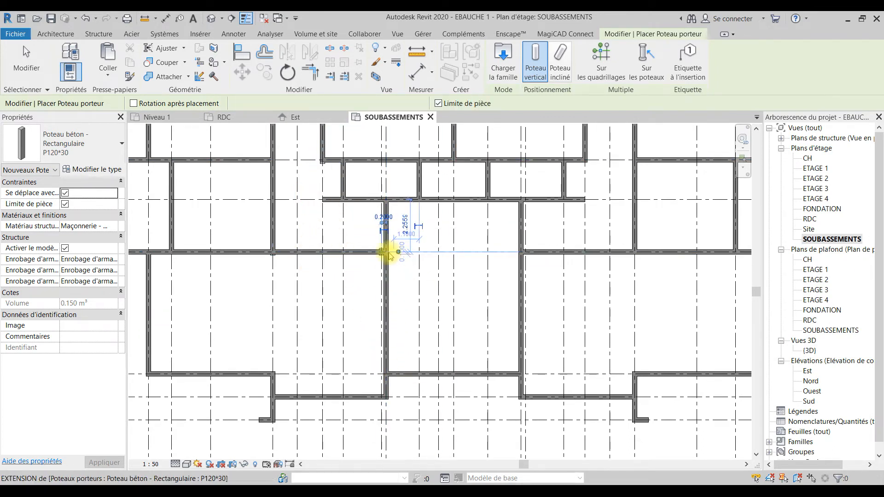
{"action": "scroll", "coordinate": [385, 248], "scroll_direction": "up", "scroll_amount": 2}
{"action": "scroll", "coordinate": [384, 248], "scroll_direction": "up", "scroll_amount": 2}
{"action": "key", "text": "Escape"}
{"action": "key", "text": "Escape"}
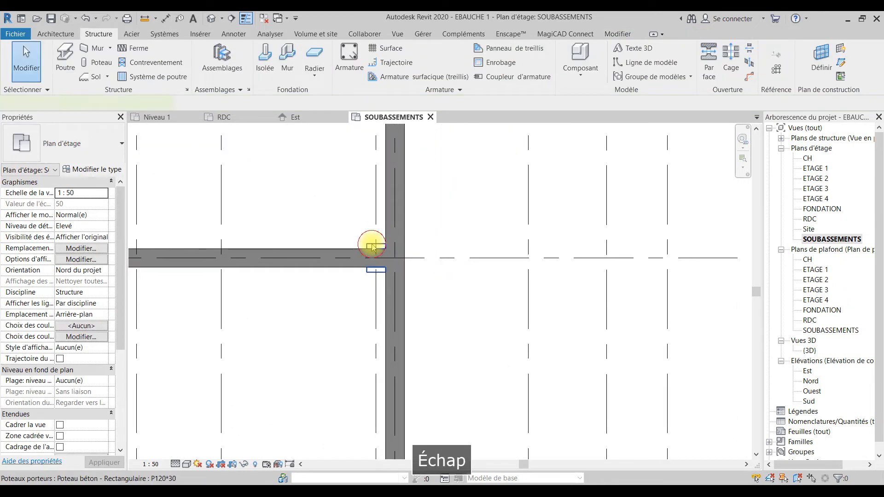
{"action": "left_click", "coordinate": [374, 248]}
{"action": "key", "text": "BackSpace"}
Step: Restart structural column placement and place P120*30 columns on grid D at its intersections with grids 10 and 15
{"action": "left_click", "coordinate": [101, 64]}
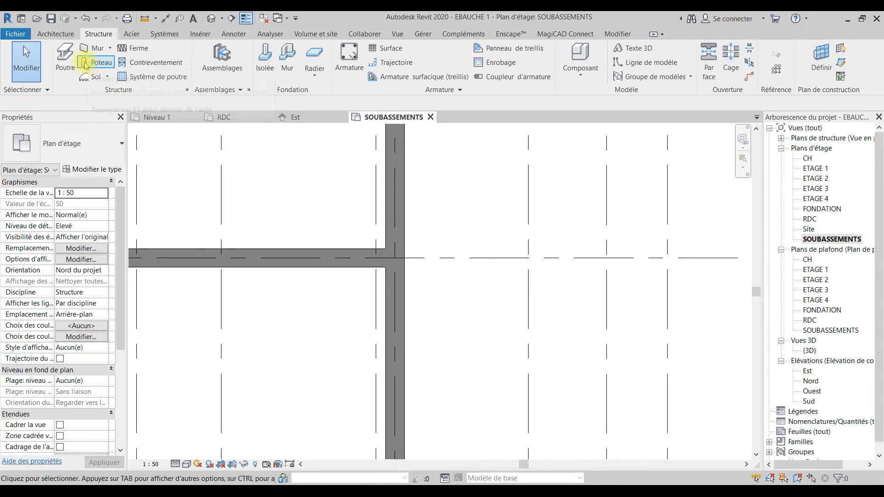
{"action": "left_click", "coordinate": [397, 260]}
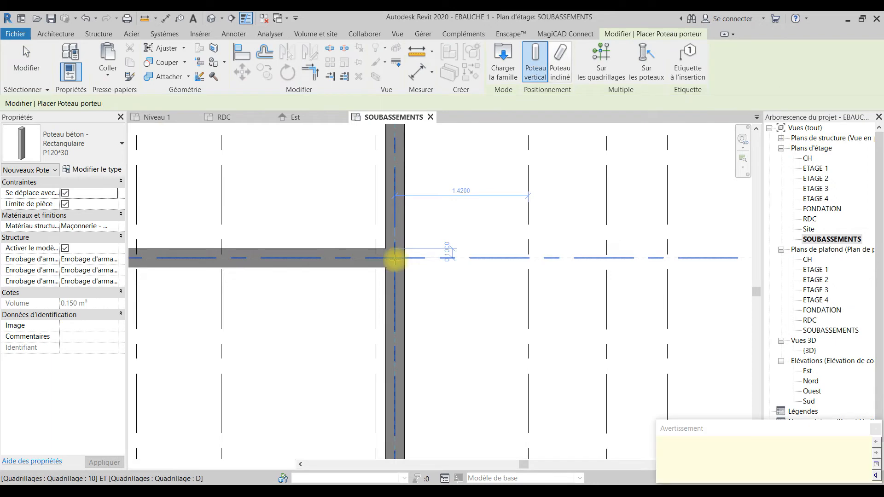
{"action": "scroll", "coordinate": [395, 257], "scroll_direction": "down", "scroll_amount": 4}
{"action": "scroll", "coordinate": [527, 248], "scroll_direction": "up", "scroll_amount": 2}
{"action": "scroll", "coordinate": [528, 248], "scroll_direction": "up", "scroll_amount": 2}
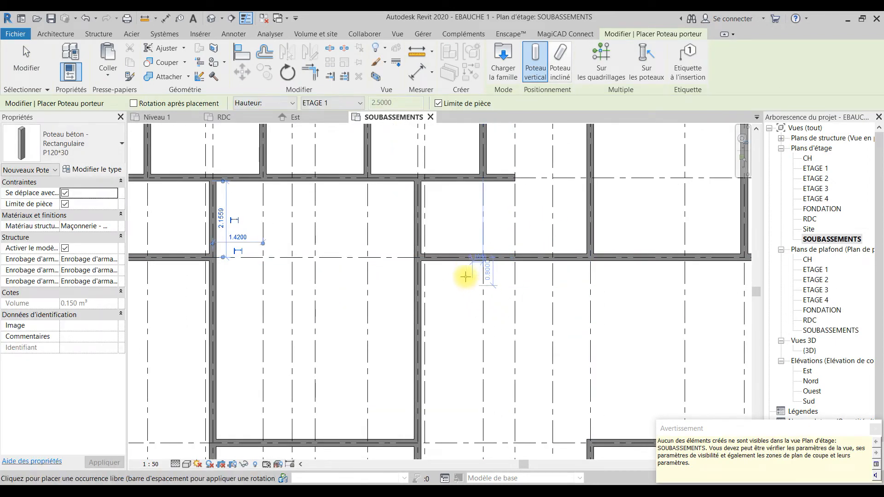
{"action": "scroll", "coordinate": [470, 283], "scroll_direction": "up", "scroll_amount": 2}
{"action": "left_click", "coordinate": [387, 248]}
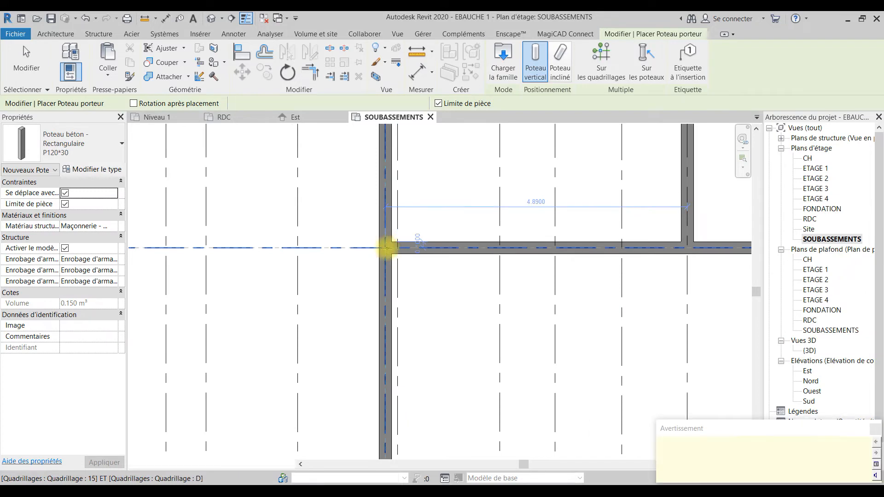
Step: Rotate the P120*30 column and place it at the intersection of grids 13 and F
{"action": "scroll", "coordinate": [387, 245], "scroll_direction": "down", "scroll_amount": 3}
{"action": "scroll", "coordinate": [315, 147], "scroll_direction": "up", "scroll_amount": 2}
{"action": "key", "text": "space"}
{"action": "left_click", "coordinate": [324, 157]}
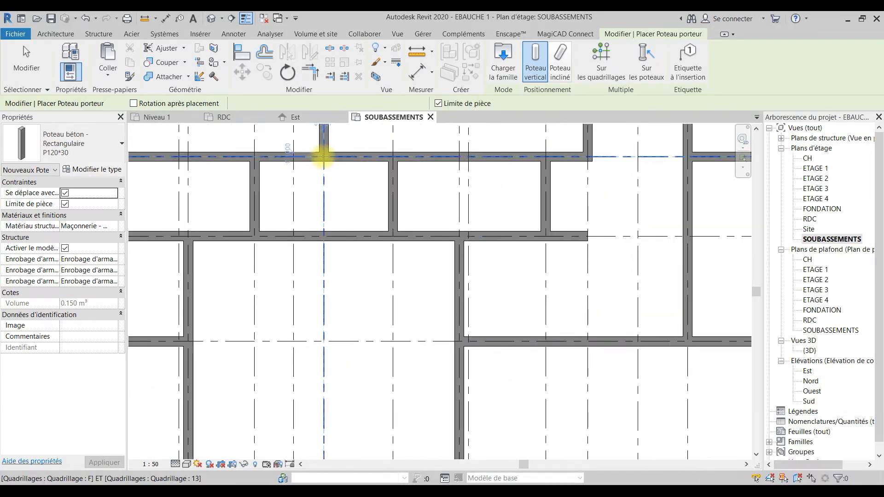
{"action": "scroll", "coordinate": [383, 230], "scroll_direction": "down", "scroll_amount": 1}
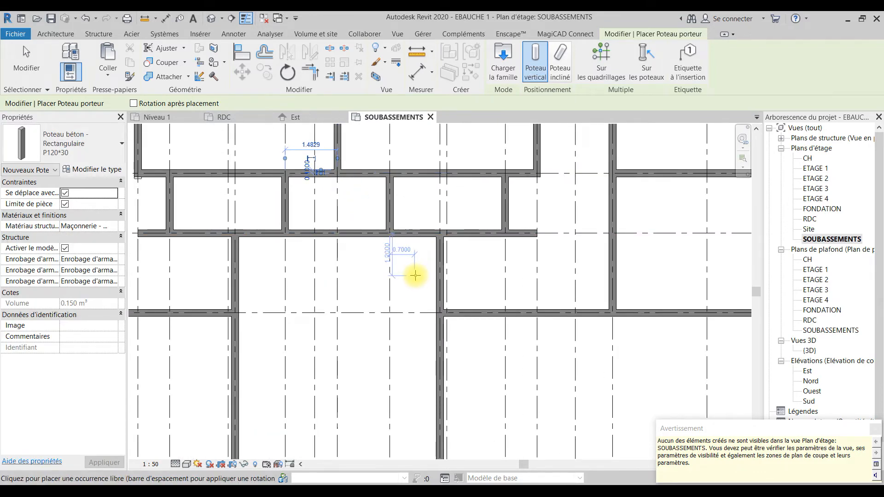
Step: Place P120*30 columns at intersections 18/F and 20/F, and a rotated one at 20/D
{"action": "scroll", "coordinate": [415, 272], "scroll_direction": "down", "scroll_amount": 1}
{"action": "mouse_move", "coordinate": [458, 271]}
{"action": "middle_mouse_down"}
{"action": "mouse_move", "coordinate": [502, 231]}
{"action": "mouse_move", "coordinate": [452, 285]}
{"action": "middle_mouse_up"}
{"action": "left_click", "coordinate": [528, 199]}
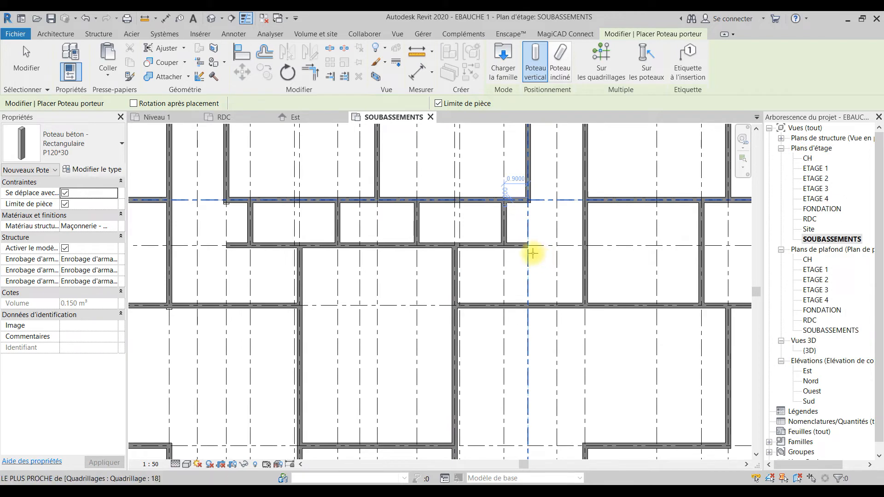
{"action": "left_click", "coordinate": [585, 200]}
{"action": "key", "text": "space"}
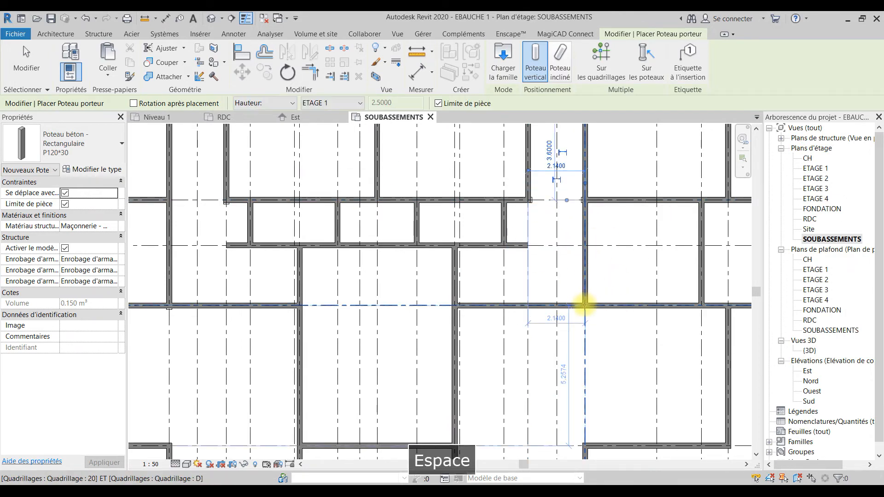
{"action": "left_click", "coordinate": [584, 305]}
Step: Place P120*30 columns on grid C at its intersections with grids 5 and 20
{"action": "middle_click_drag", "start_coordinate": [567, 268], "coordinate": [487, 237]}
{"action": "scroll", "coordinate": [495, 236], "scroll_direction": "down", "scroll_amount": 3}
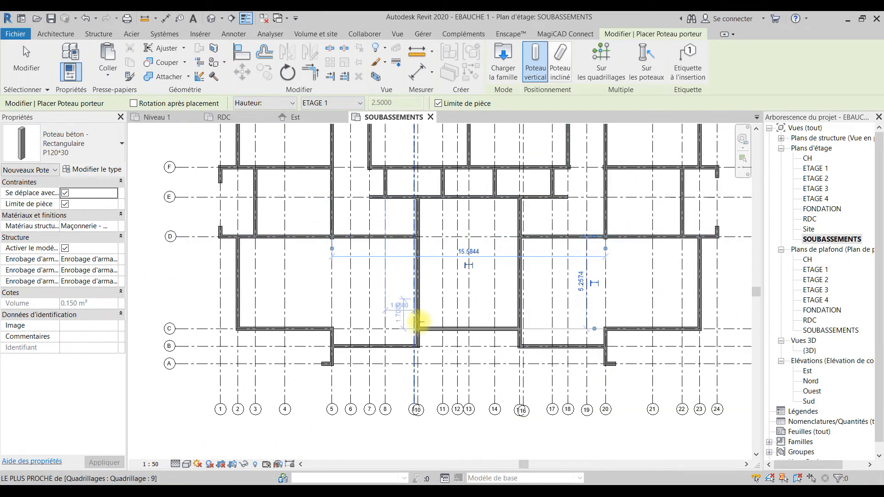
{"action": "middle_click_drag", "start_coordinate": [431, 332], "coordinate": [441, 276]}
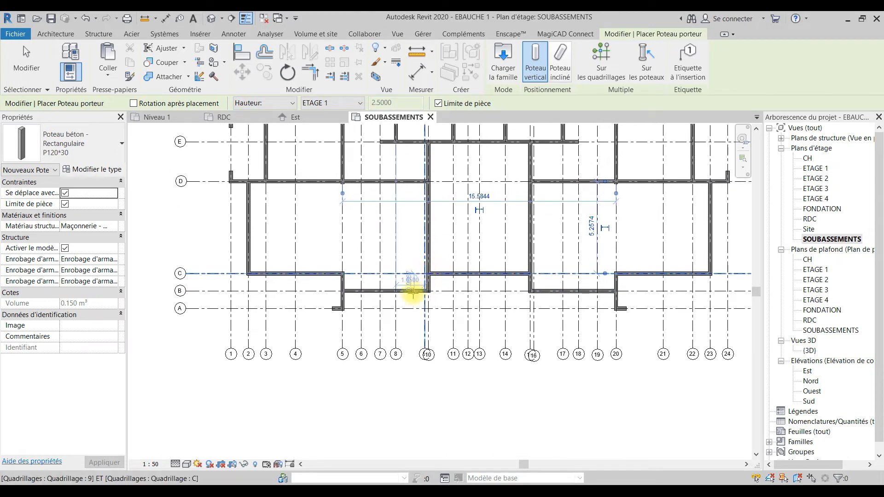
{"action": "scroll", "coordinate": [345, 274], "scroll_direction": "up", "scroll_amount": 2}
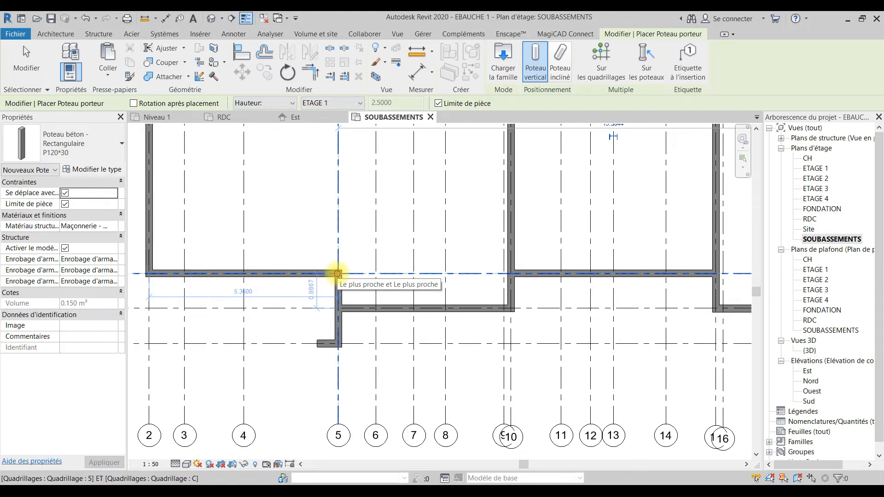
{"action": "scroll", "coordinate": [638, 276], "scroll_direction": "down", "scroll_amount": 1}
{"action": "middle_click_drag", "start_coordinate": [638, 276], "coordinate": [453, 275]}
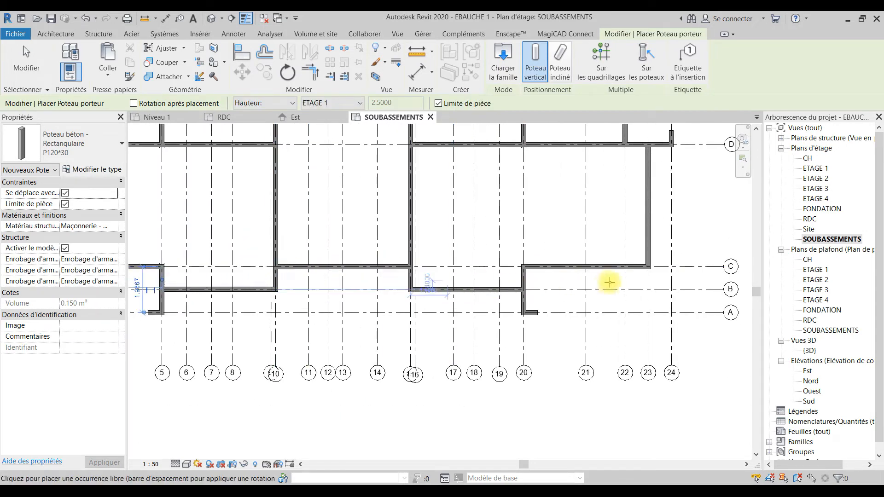
{"action": "left_click", "coordinate": [523, 267]}
Step: Choose the rectangular concrete column type 20*25 2 for placement and rename it P220*25
{"action": "scroll", "coordinate": [469, 272], "scroll_direction": "down", "scroll_amount": 1}
{"action": "middle_click_drag", "start_coordinate": [469, 272], "coordinate": [538, 318]}
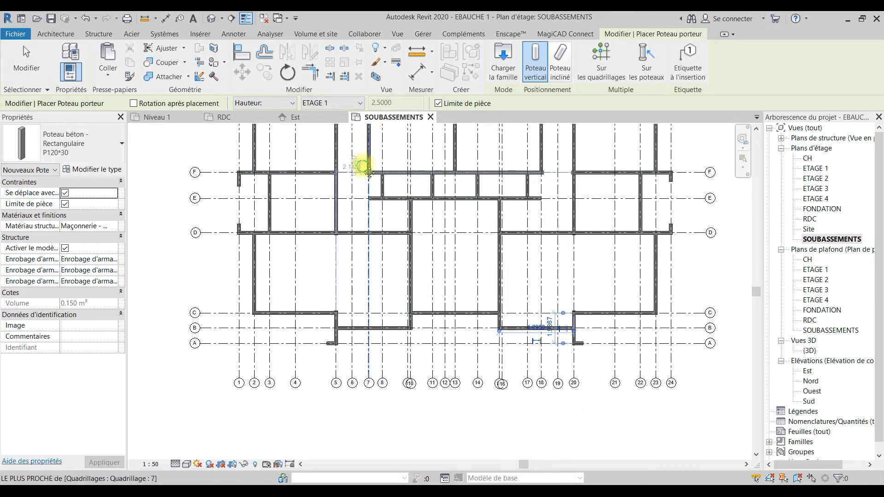
{"action": "middle_click_drag", "start_coordinate": [363, 168], "coordinate": [359, 186]}
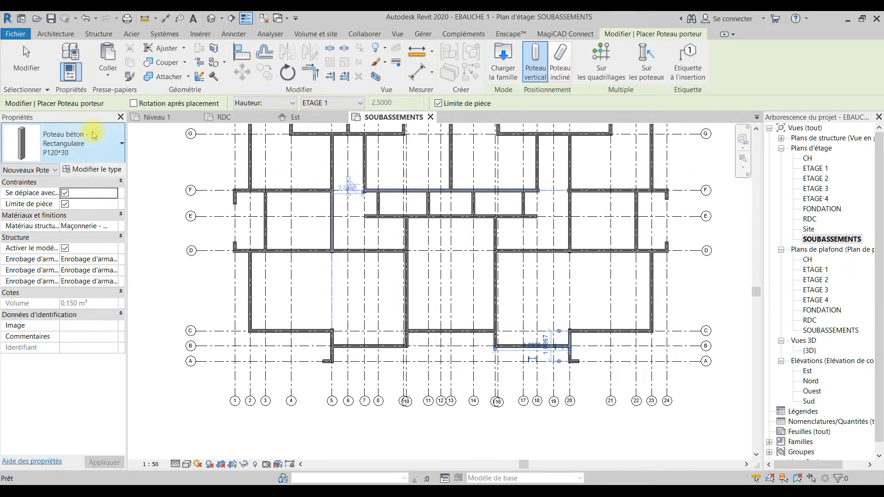
{"action": "left_click", "coordinate": [102, 142]}
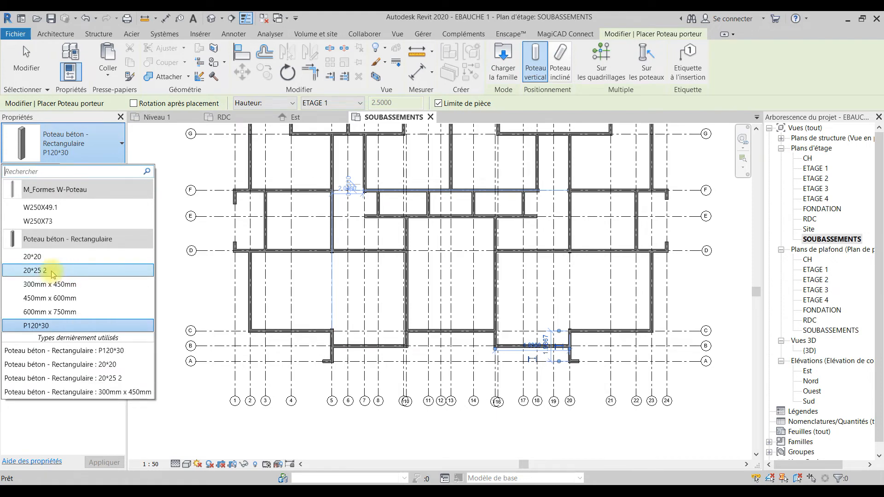
{"action": "left_click", "coordinate": [52, 272]}
{"action": "left_click", "coordinate": [92, 169]}
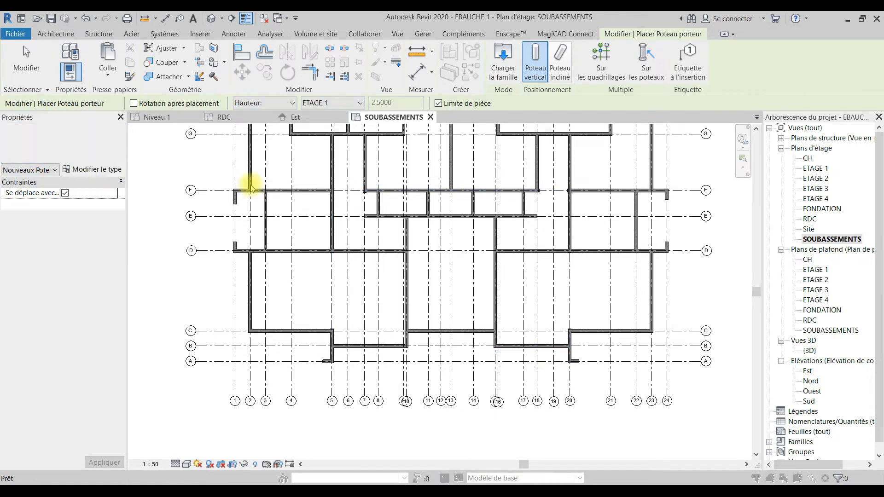
{"action": "left_click", "coordinate": [765, 64]}
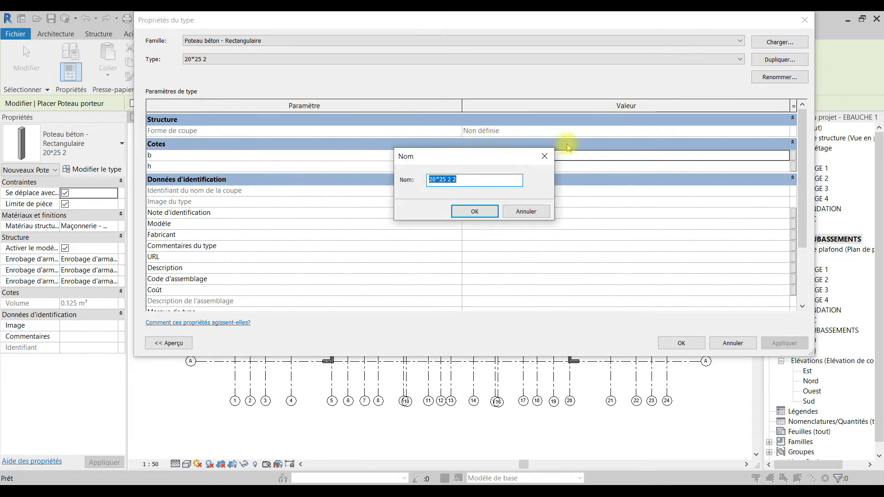
{"action": "left_click", "coordinate": [551, 155]}
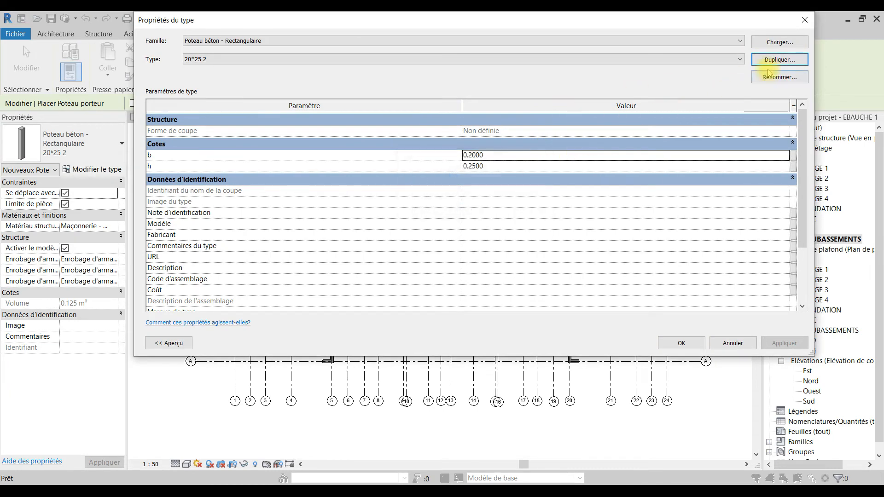
{"action": "left_click", "coordinate": [768, 79]}
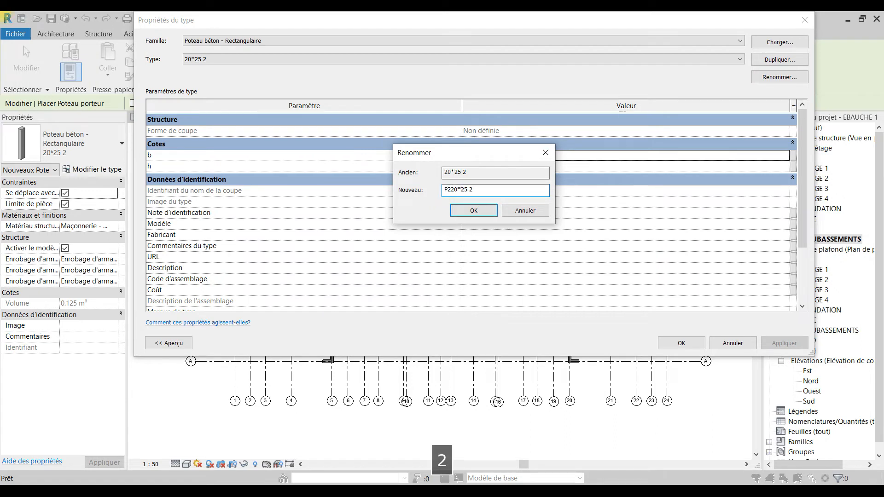
{"action": "key", "text": "BackSpace"}
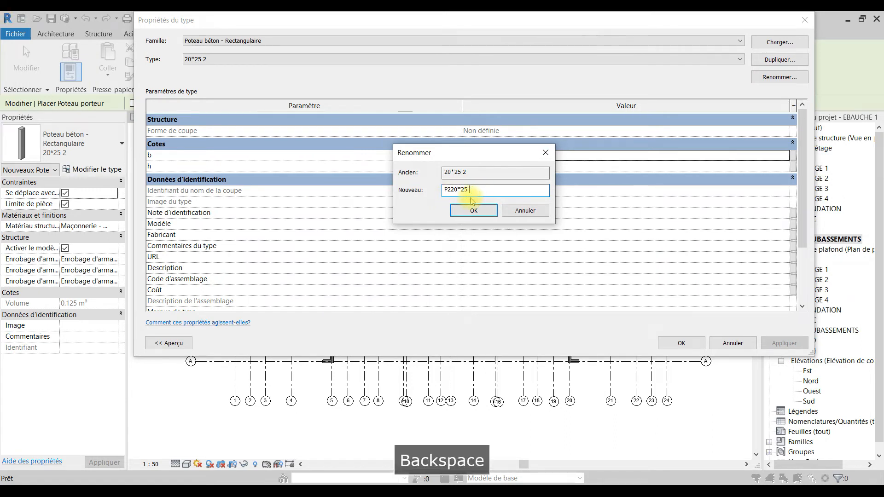
{"action": "left_click", "coordinate": [473, 209]}
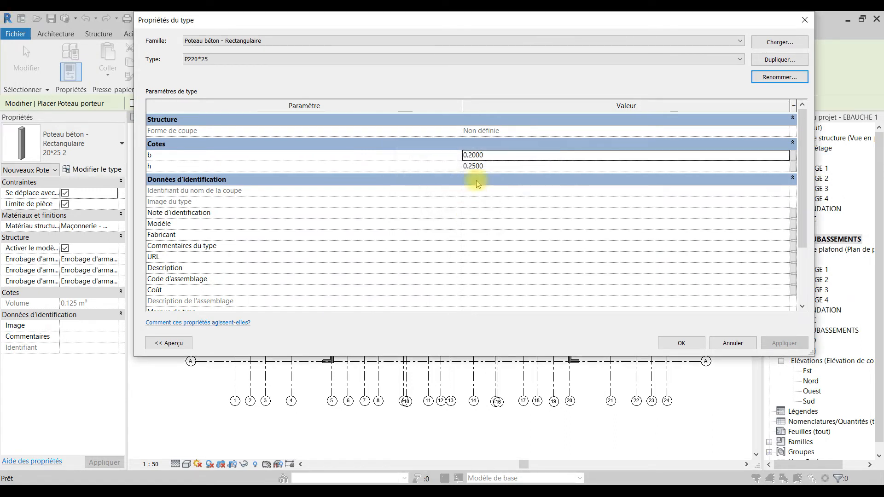
{"action": "left_click", "coordinate": [682, 344]}
{"action": "scroll", "coordinate": [340, 336], "scroll_direction": "up", "scroll_amount": 4}
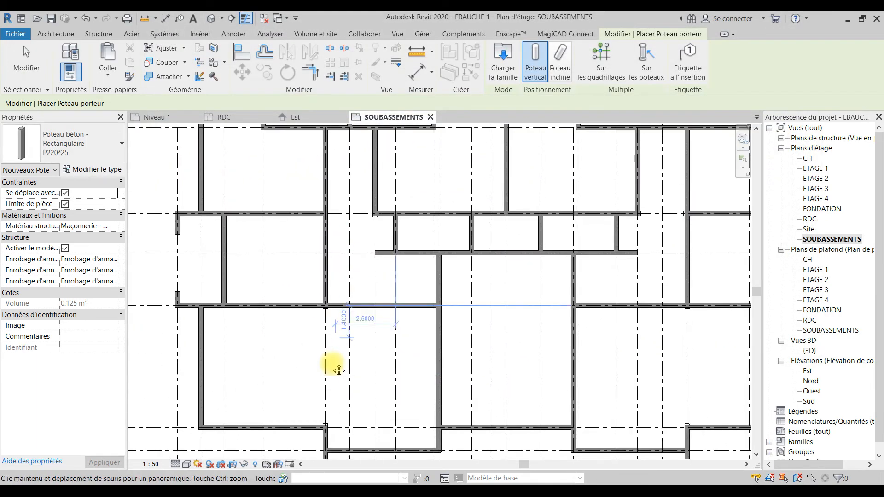
Step: Place P220*25 columns where grids 3 and 22 cross grids D and F
{"action": "middle_click_drag", "start_coordinate": [339, 371], "coordinate": [336, 396]}
{"action": "left_click", "coordinate": [221, 330]}
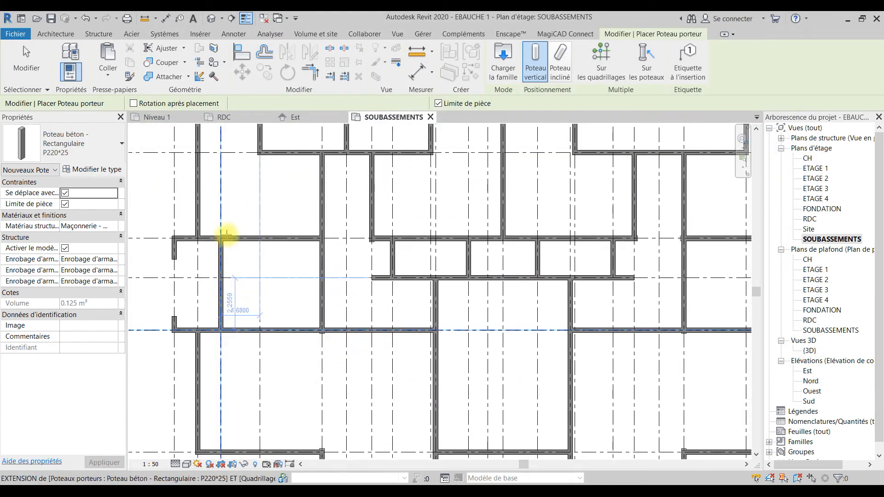
{"action": "left_click", "coordinate": [221, 238]}
{"action": "scroll", "coordinate": [263, 247], "scroll_direction": "down", "scroll_amount": 3}
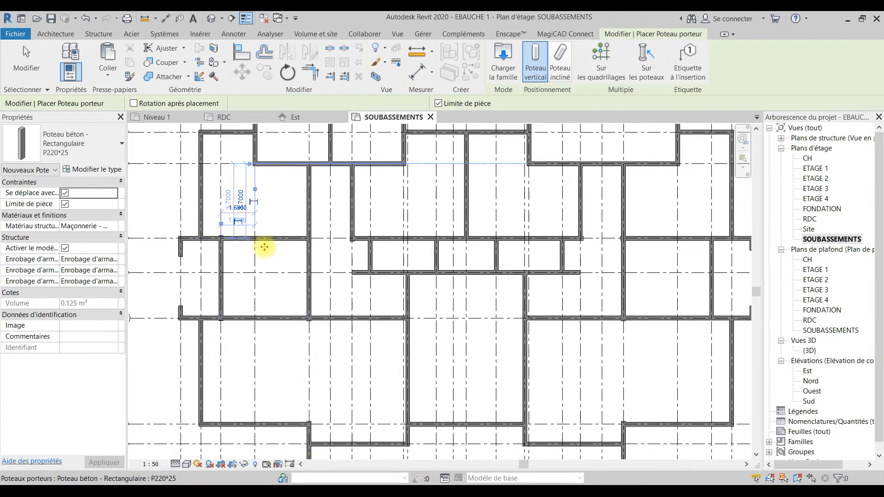
{"action": "scroll", "coordinate": [612, 247], "scroll_direction": "up", "scroll_amount": 3}
{"action": "left_click", "coordinate": [598, 240]}
{"action": "left_click", "coordinate": [598, 333]}
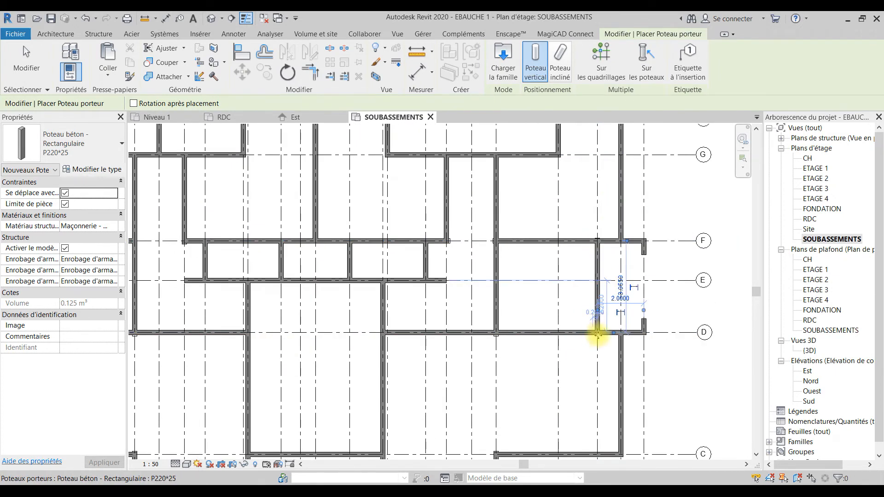
Step: Place P220*25 columns on grid C at its intersections with grids 10 and 15
{"action": "middle_click_drag", "start_coordinate": [476, 203], "coordinate": [493, 173]}
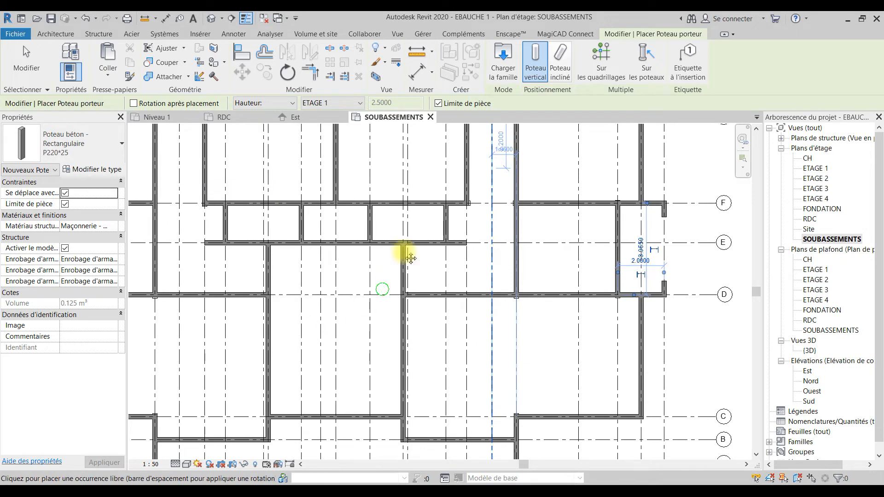
{"action": "middle_click_drag", "start_coordinate": [402, 253], "coordinate": [413, 127]}
{"action": "scroll", "coordinate": [298, 217], "scroll_direction": "up", "scroll_amount": 2}
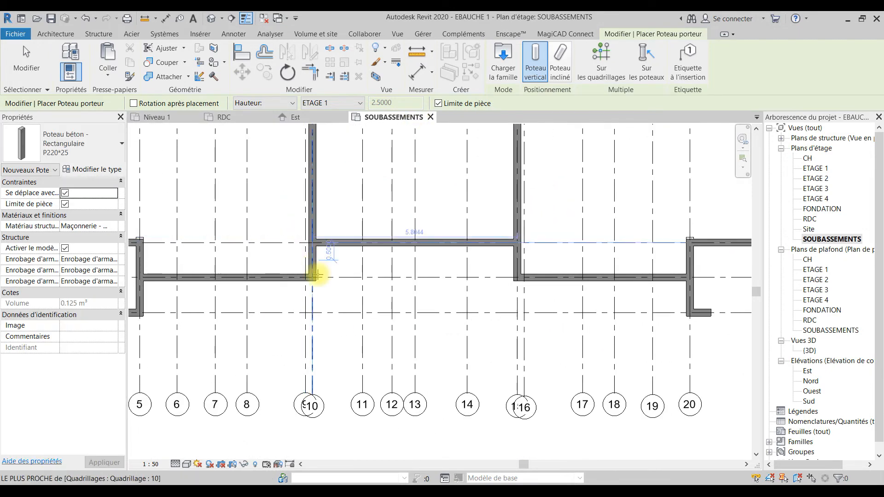
{"action": "left_click", "coordinate": [312, 242]}
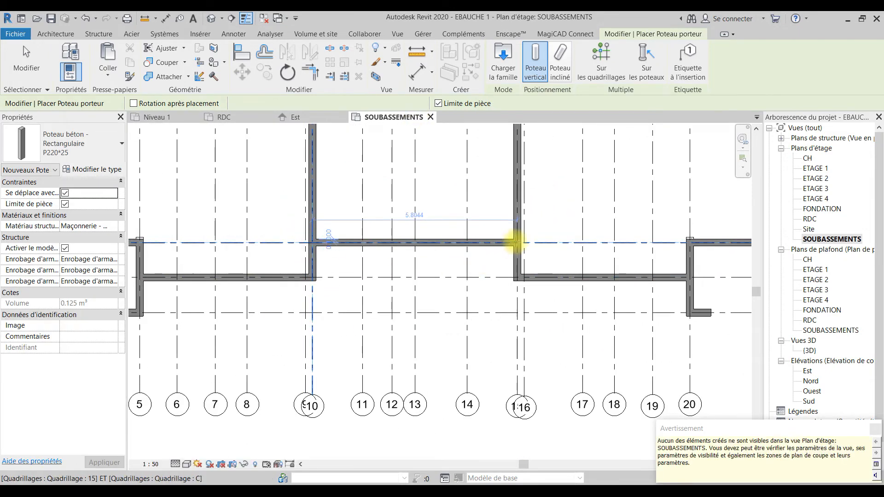
{"action": "left_click", "coordinate": [517, 241]}
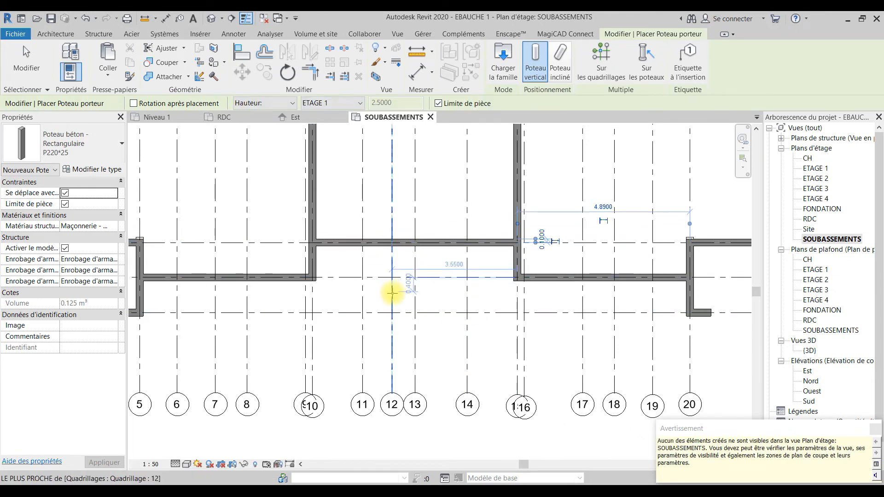
Step: Choose the rectangular concrete column type 20*20 for placement and rename it P3 20*20
{"action": "scroll", "coordinate": [405, 253], "scroll_direction": "down", "scroll_amount": 5}
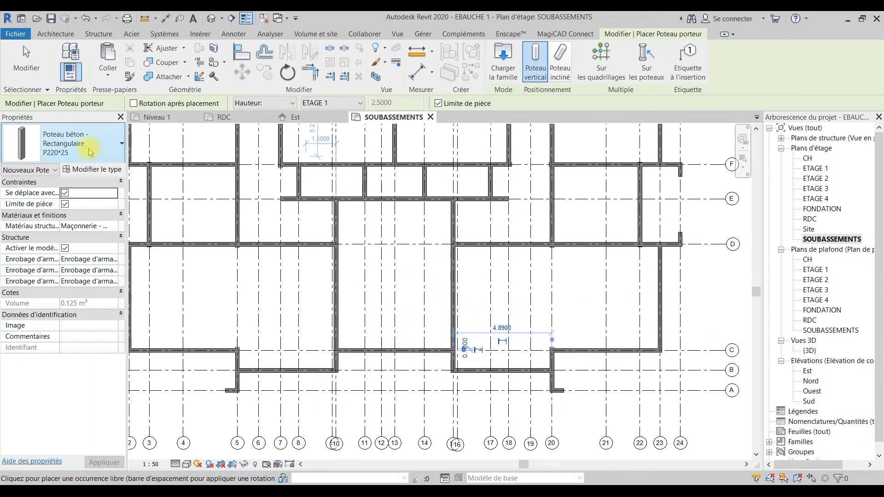
{"action": "left_click", "coordinate": [90, 152]}
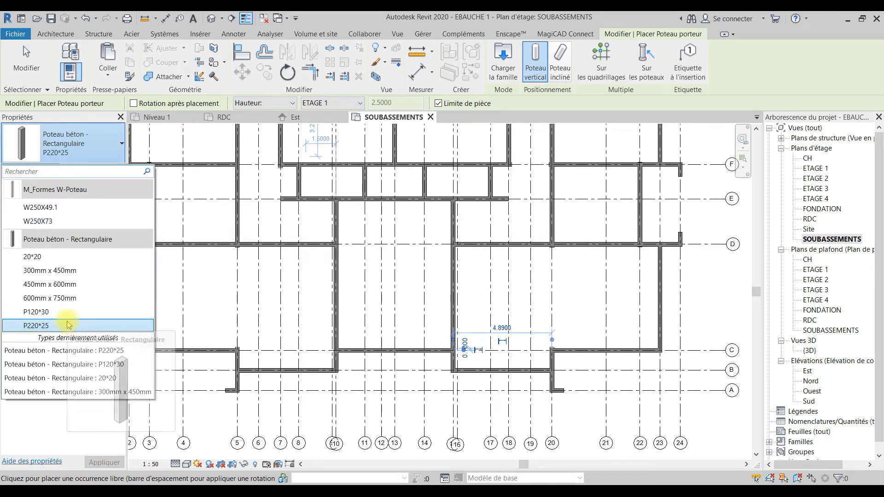
{"action": "left_click", "coordinate": [56, 256]}
{"action": "left_click", "coordinate": [91, 170]}
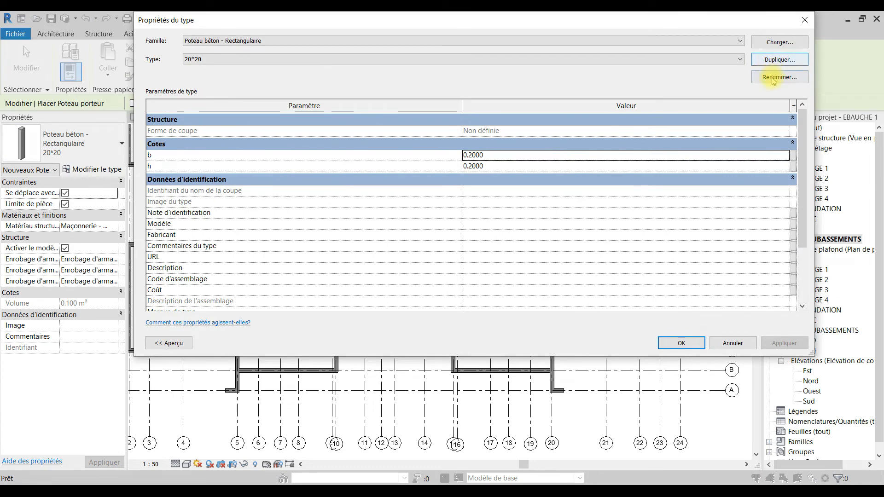
{"action": "left_click", "coordinate": [773, 77]}
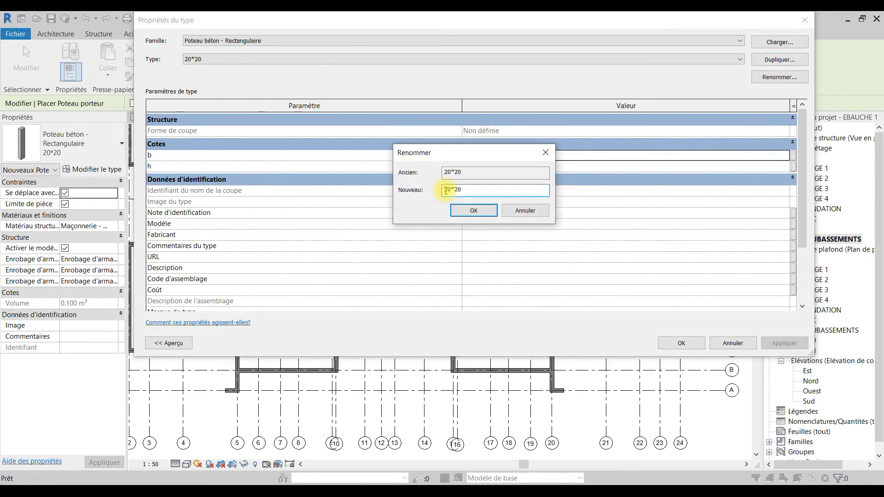
{"action": "left_click", "coordinate": [477, 211]}
{"action": "left_click", "coordinate": [689, 340]}
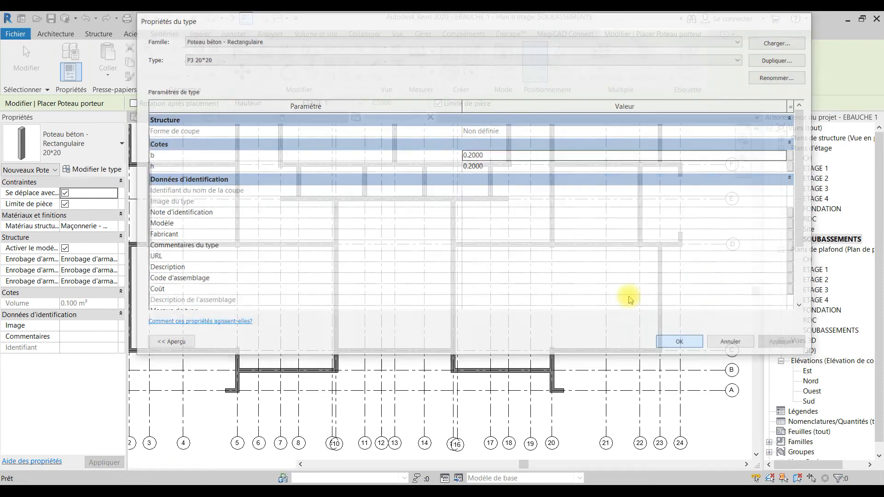
Step: Place P3 20*20 columns at grid intersections 2/H, 4/H, 6/G and 6/I
{"action": "scroll", "coordinate": [411, 238], "scroll_direction": "down", "scroll_amount": 2}
{"action": "middle_click_drag", "start_coordinate": [437, 304], "coordinate": [456, 362]}
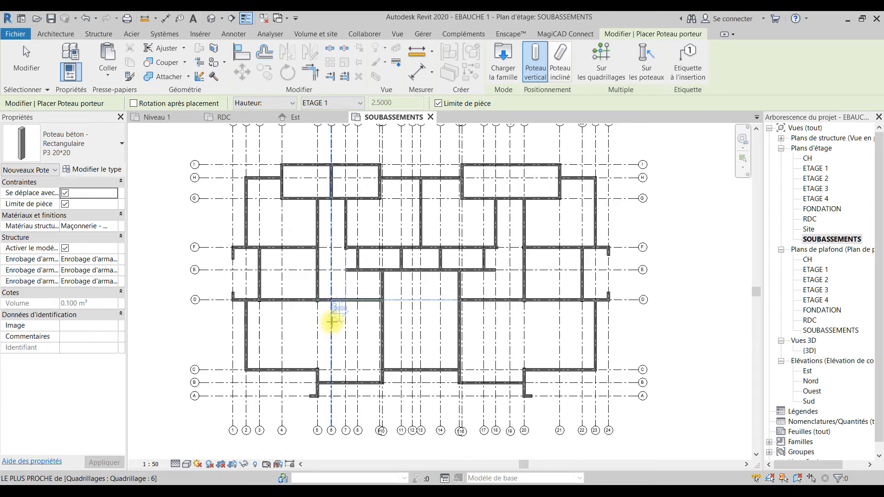
{"action": "scroll", "coordinate": [331, 317], "scroll_direction": "up", "scroll_amount": 2}
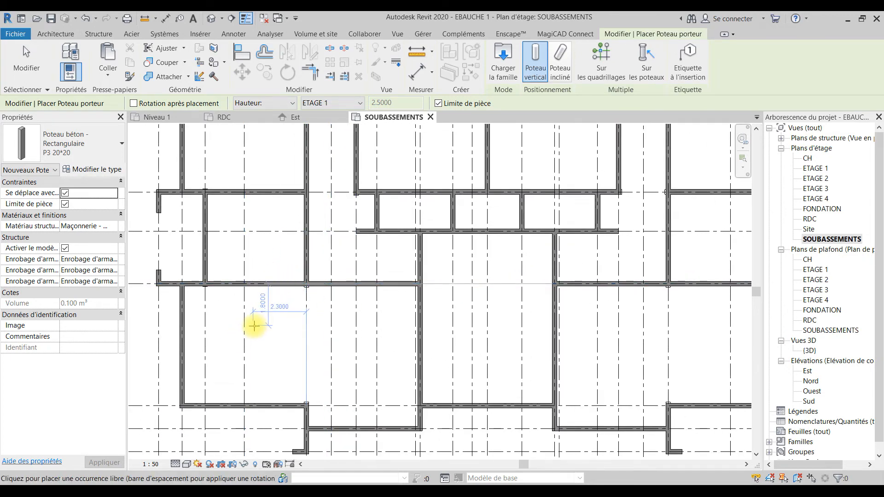
{"action": "scroll", "coordinate": [251, 332], "scroll_direction": "down", "scroll_amount": 2}
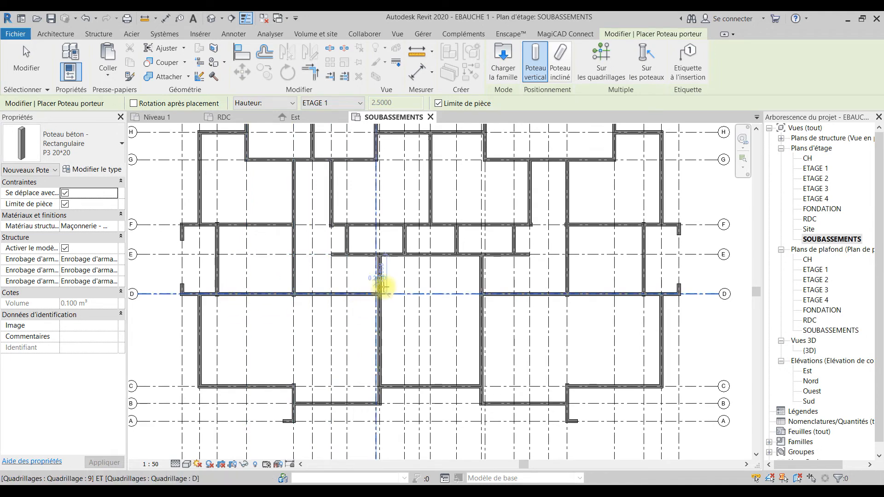
{"action": "middle_click_drag", "start_coordinate": [580, 189], "coordinate": [603, 156]}
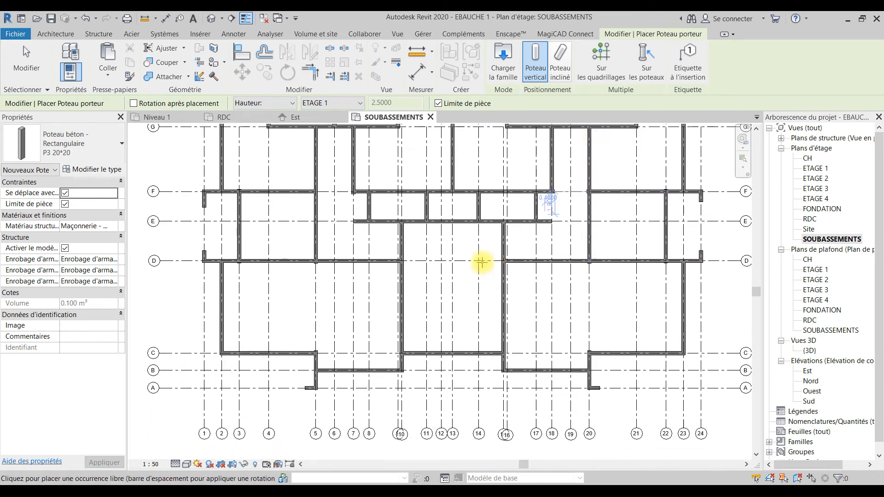
{"action": "middle_click_drag", "start_coordinate": [227, 166], "coordinate": [226, 267]}
{"action": "scroll", "coordinate": [232, 208], "scroll_direction": "up", "scroll_amount": 3}
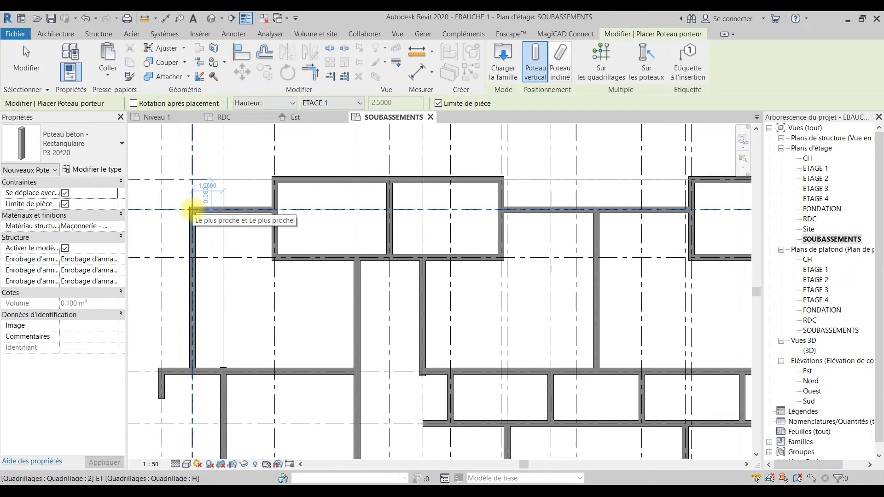
{"action": "left_click", "coordinate": [192, 210]}
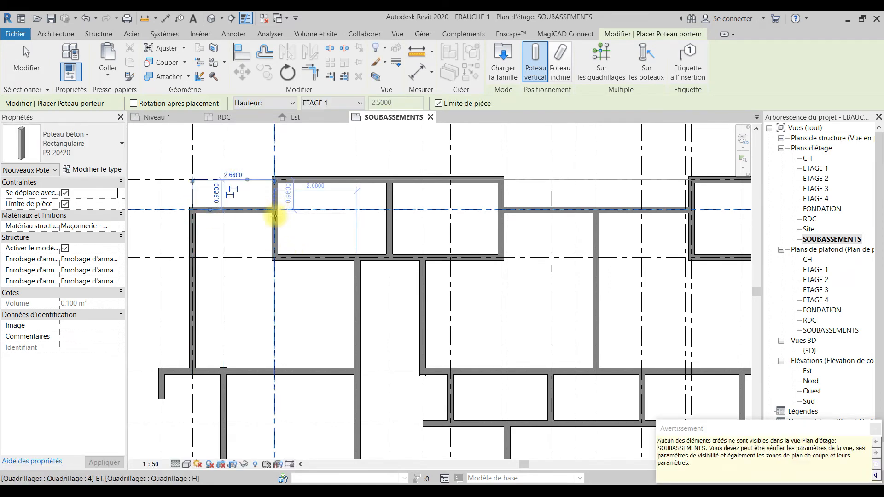
{"action": "left_click", "coordinate": [275, 214]}
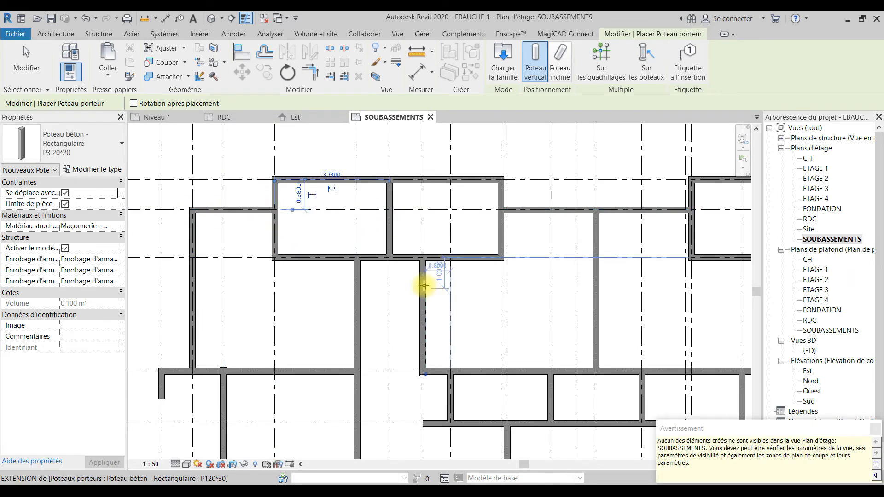
{"action": "left_click", "coordinate": [389, 257]}
{"action": "left_click", "coordinate": [391, 180]}
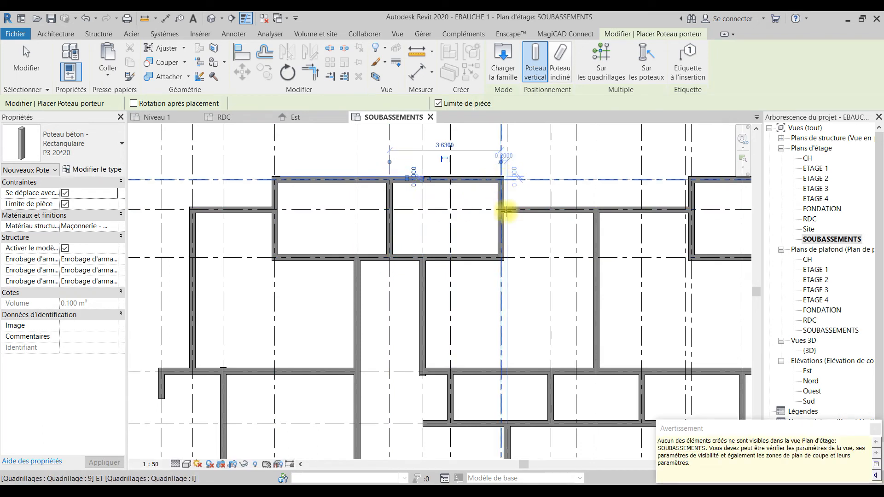
Step: Place P3 20*20 columns on grid H at its intersections with grids 9, 13 and 16
{"action": "middle_click_drag", "start_coordinate": [537, 227], "coordinate": [416, 227]}
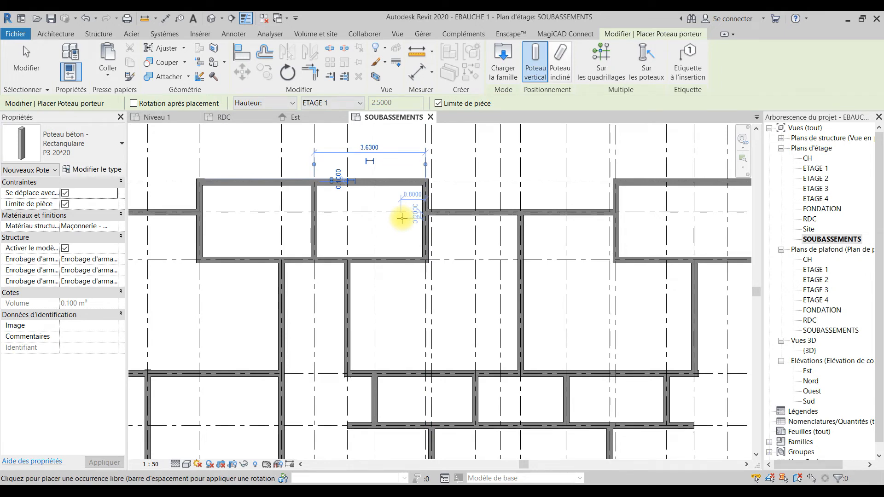
{"action": "left_click", "coordinate": [426, 213]}
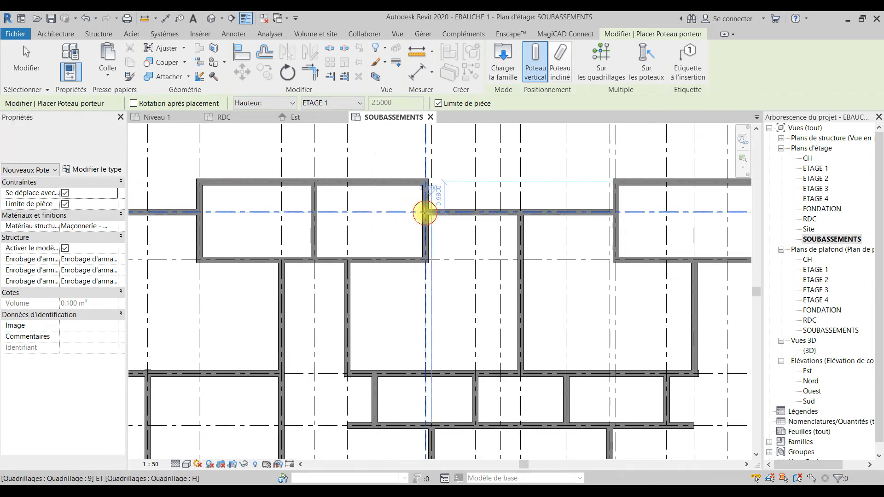
{"action": "left_click", "coordinate": [521, 212]}
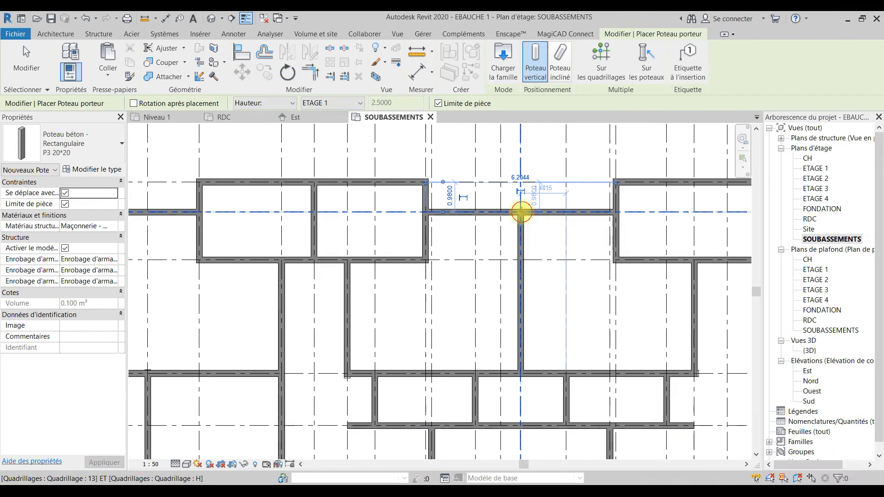
{"action": "left_click", "coordinate": [617, 212]}
Step: Place P3 20*20 columns at grid intersections 19/I, 19/G, 21/H and 23/H
{"action": "middle_click_drag", "start_coordinate": [623, 223], "coordinate": [389, 233]}
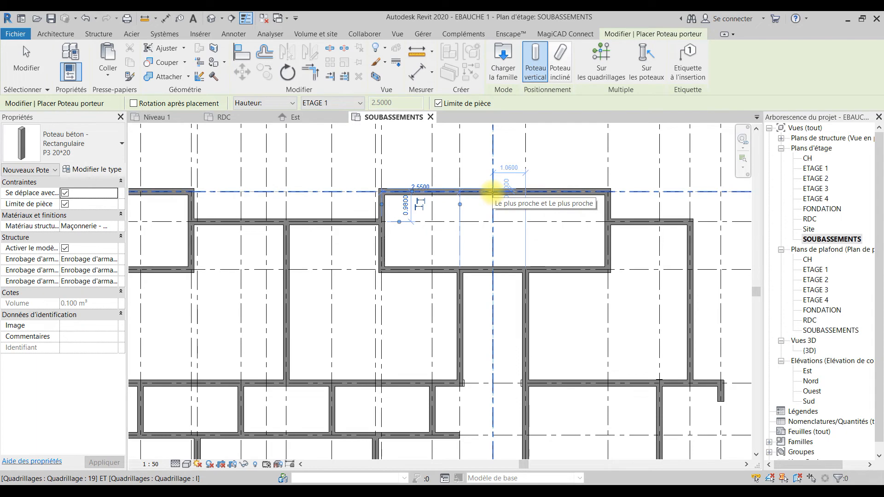
{"action": "left_click", "coordinate": [493, 192]}
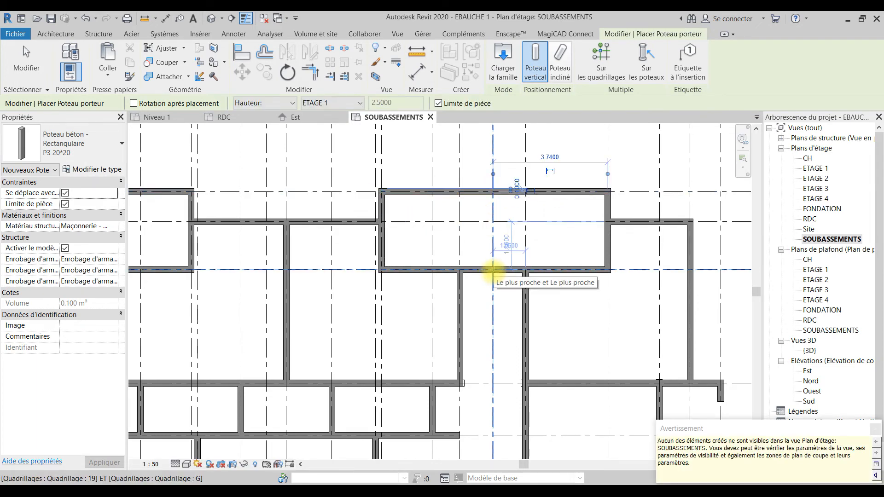
{"action": "left_click", "coordinate": [493, 269]}
{"action": "left_click", "coordinate": [609, 222]}
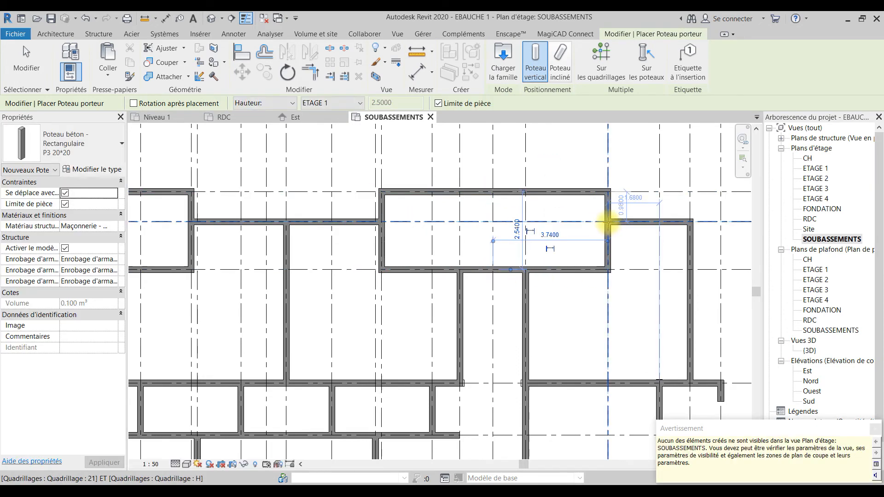
{"action": "left_click", "coordinate": [690, 222]}
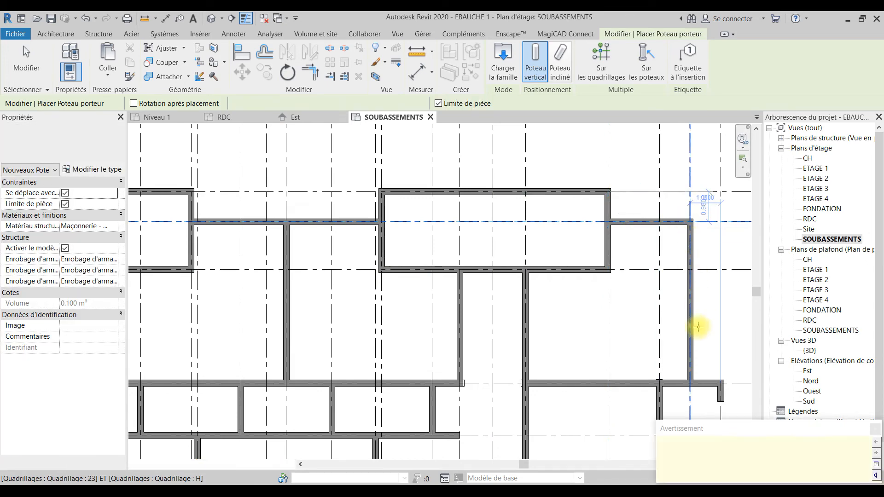
Step: Place P3 20*20 columns at the outer wall corners on grid C, at its intersections with grids 23 and 2
{"action": "middle_click_drag", "start_coordinate": [697, 325], "coordinate": [700, 176]}
{"action": "scroll", "coordinate": [696, 177], "scroll_direction": "down", "scroll_amount": 2}
{"action": "scroll", "coordinate": [696, 187], "scroll_direction": "down", "scroll_amount": 1}
{"action": "middle_click_drag", "start_coordinate": [674, 261], "coordinate": [673, 118]}
{"action": "scroll", "coordinate": [682, 215], "scroll_direction": "up", "scroll_amount": 4}
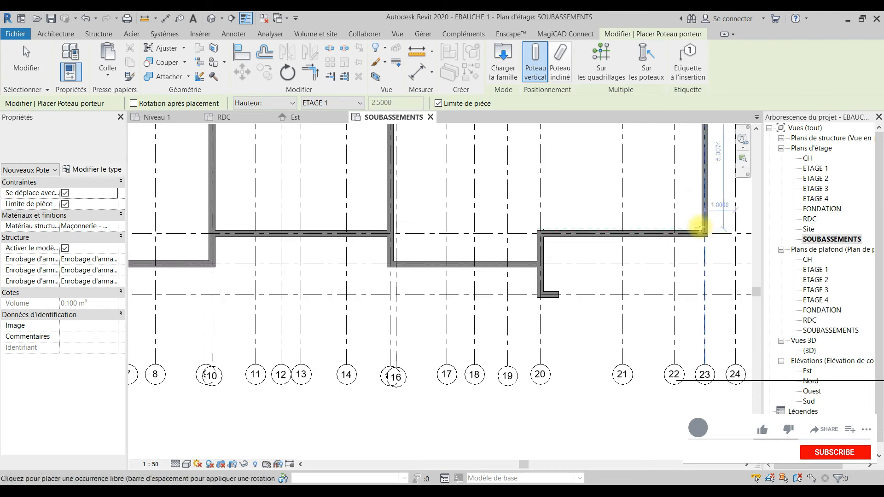
{"action": "scroll", "coordinate": [700, 228], "scroll_direction": "up", "scroll_amount": 2}
{"action": "left_click", "coordinate": [707, 235]}
{"action": "scroll", "coordinate": [707, 234], "scroll_direction": "down", "scroll_amount": 1}
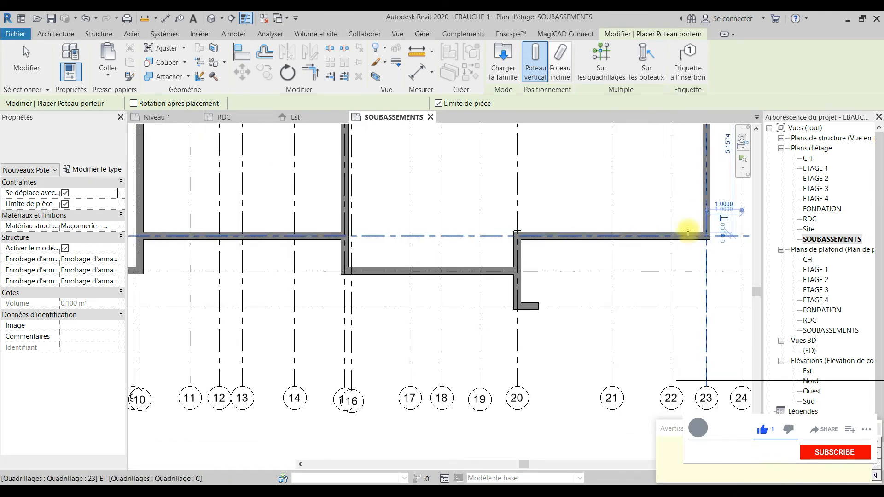
{"action": "scroll", "coordinate": [688, 231], "scroll_direction": "down", "scroll_amount": 4}
{"action": "scroll", "coordinate": [304, 235], "scroll_direction": "up", "scroll_amount": 3}
{"action": "scroll", "coordinate": [295, 236], "scroll_direction": "up", "scroll_amount": 1}
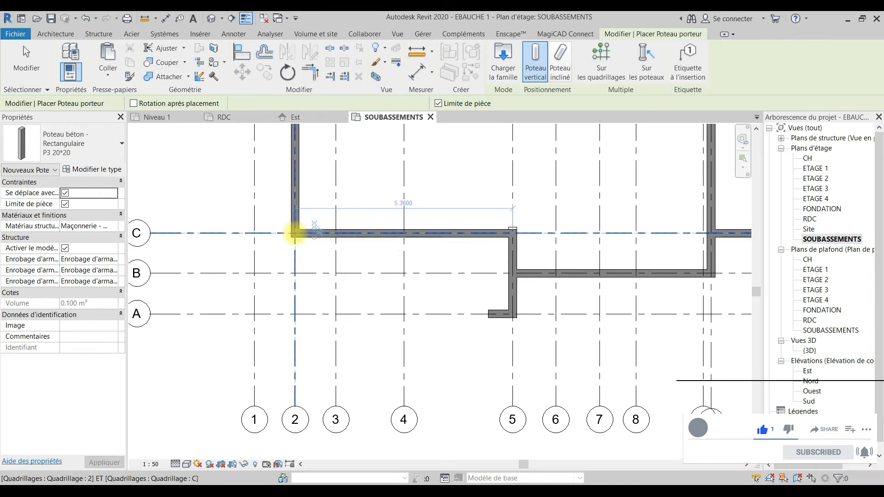
{"action": "left_click", "coordinate": [294, 232]}
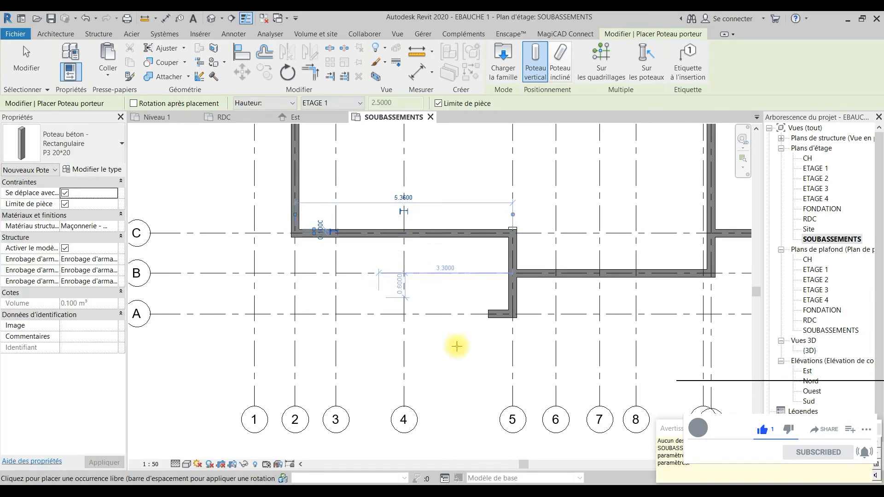
Step: Place a P3 20*20 column at the intersection of grids 12 and C and end column placement
{"action": "middle_click_drag", "start_coordinate": [603, 264], "coordinate": [336, 267]}
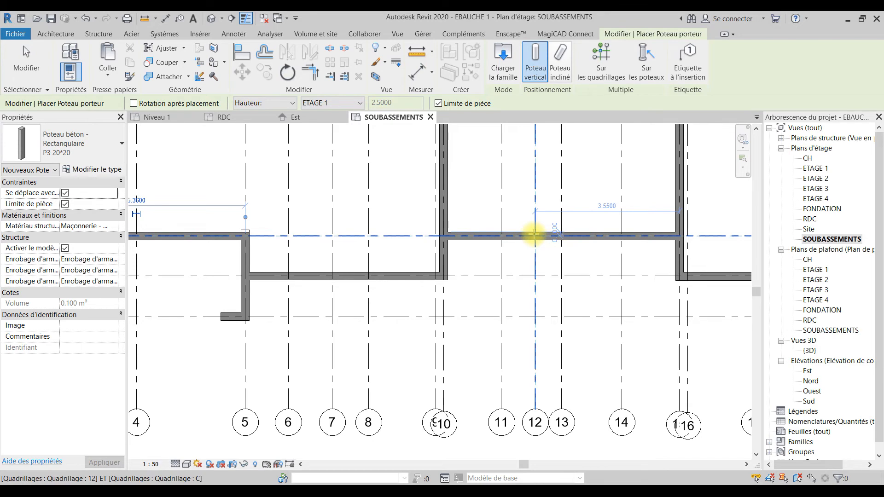
{"action": "scroll", "coordinate": [533, 236], "scroll_direction": "down", "scroll_amount": 5}
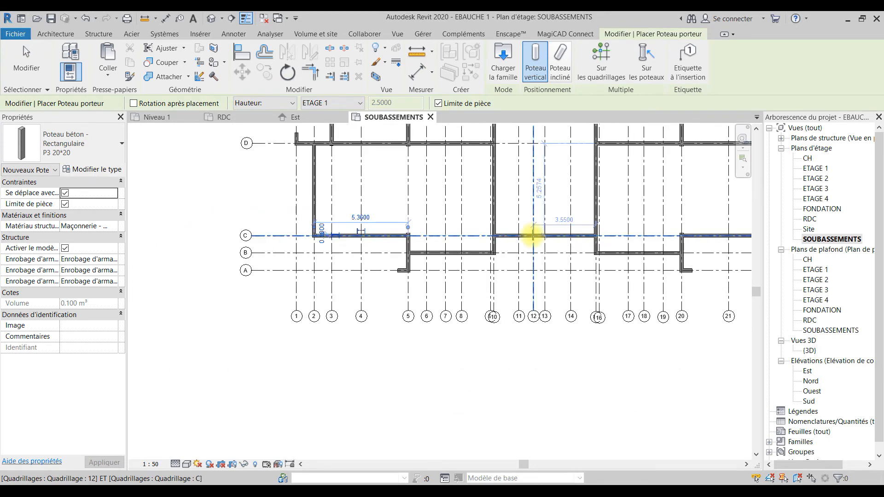
{"action": "left_click", "coordinate": [533, 236]}
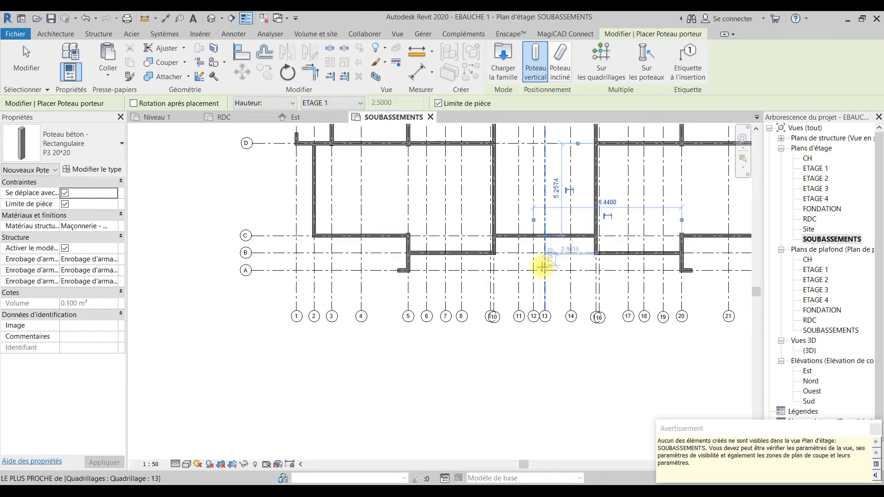
{"action": "scroll", "coordinate": [544, 267], "scroll_direction": "down", "scroll_amount": 5}
{"action": "key", "text": "Escape"}
{"action": "key", "text": "Escape"}
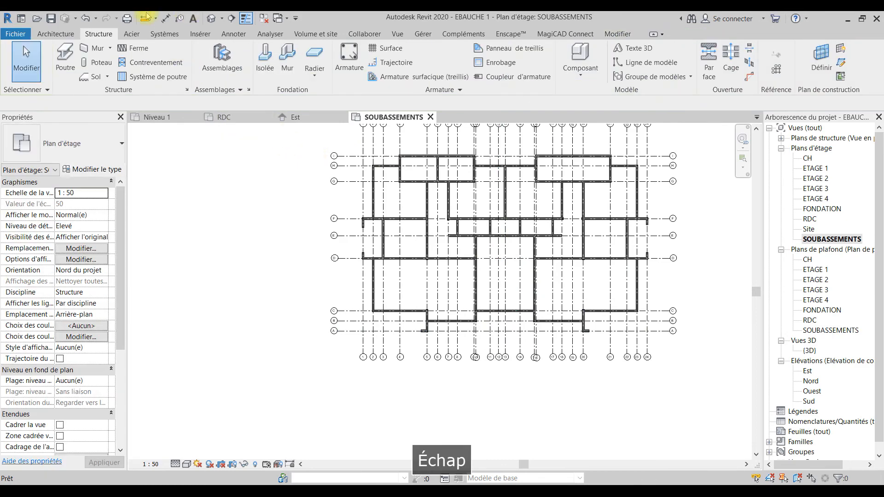
Step: Open the default 3D view and set its scale to 1:50, detail level to Elevé and discipline to Structure
{"action": "left_click", "coordinate": [212, 18]}
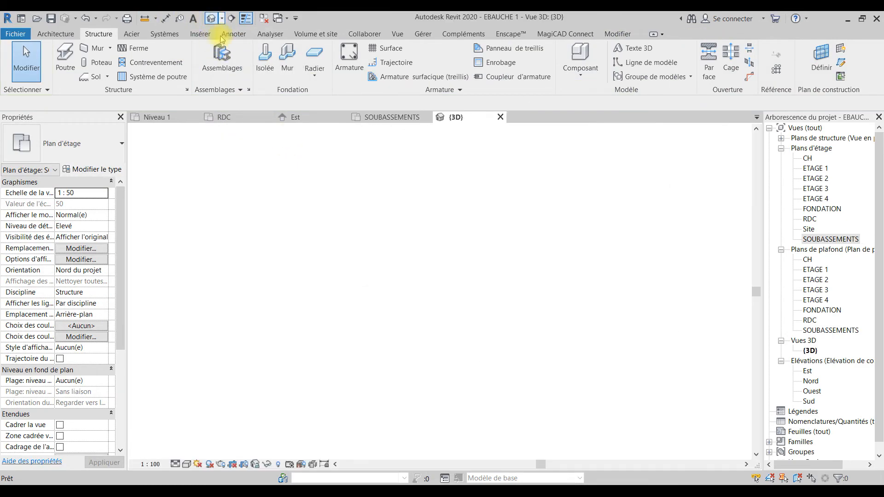
{"action": "middle_click_drag", "start_coordinate": [420, 197], "coordinate": [404, 189]}
{"action": "scroll", "coordinate": [405, 189], "scroll_direction": "up", "scroll_amount": 3}
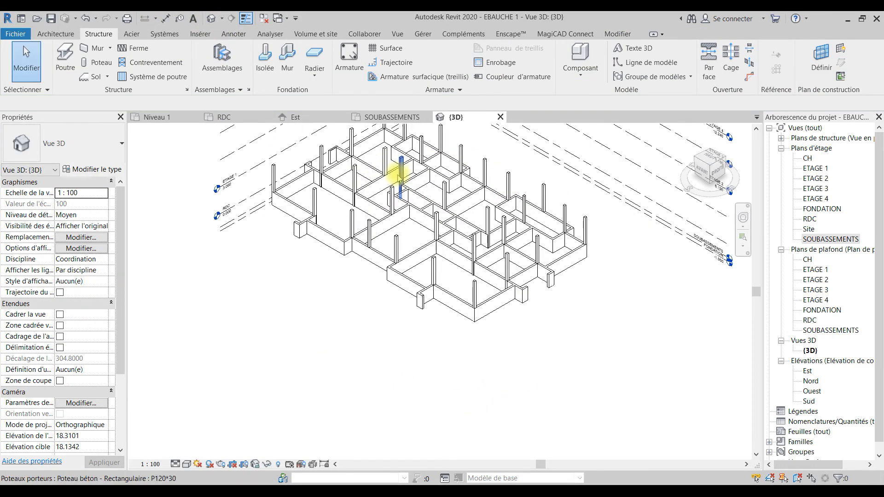
{"action": "left_click", "coordinate": [174, 464]}
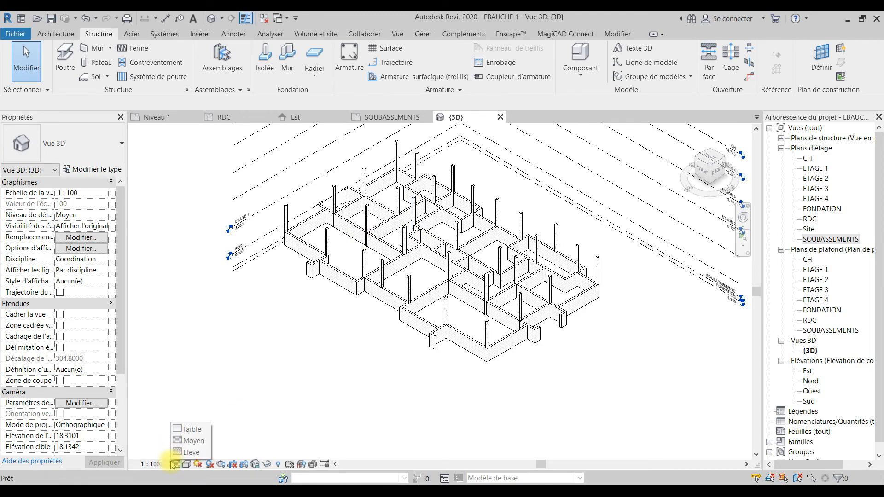
{"action": "left_click", "coordinate": [151, 464]}
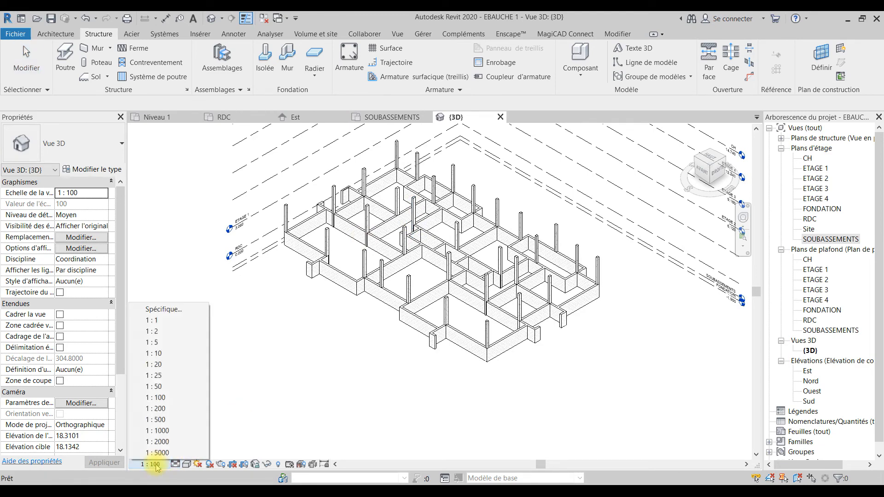
{"action": "left_click", "coordinate": [166, 386]}
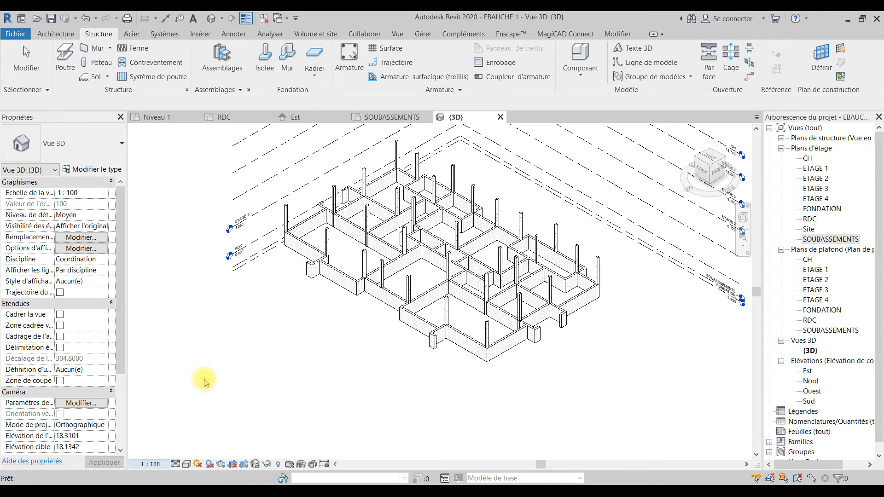
{"action": "left_click", "coordinate": [104, 260]}
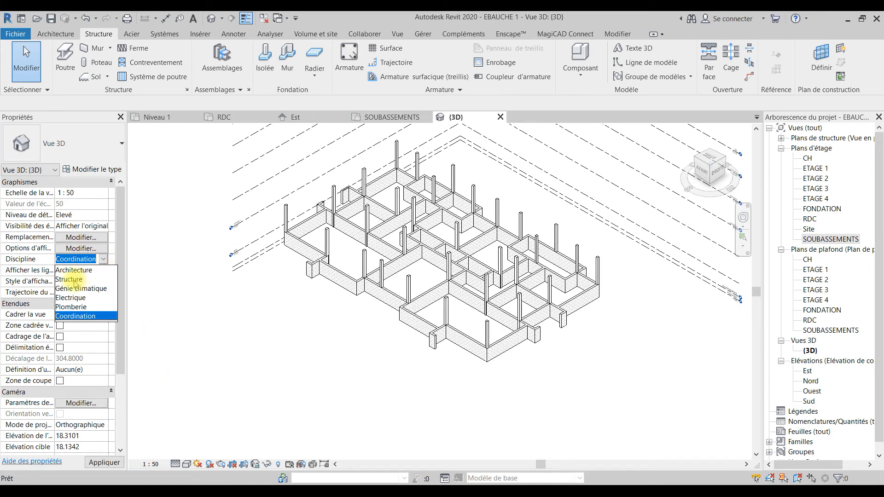
{"action": "left_click", "coordinate": [75, 280]}
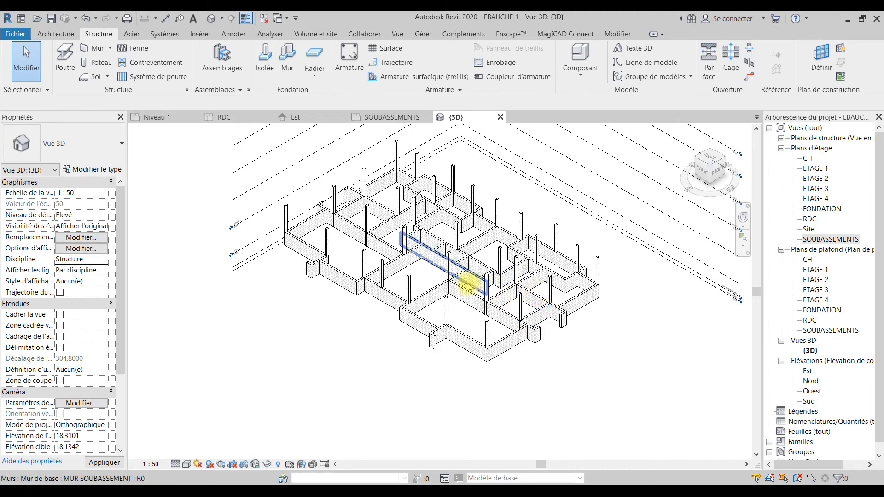
Step: Select all instances of the P120*30 column and set their base level to FONDATION
{"action": "scroll", "coordinate": [470, 285], "scroll_direction": "up", "scroll_amount": 3}
{"action": "left_click", "coordinate": [434, 319]}
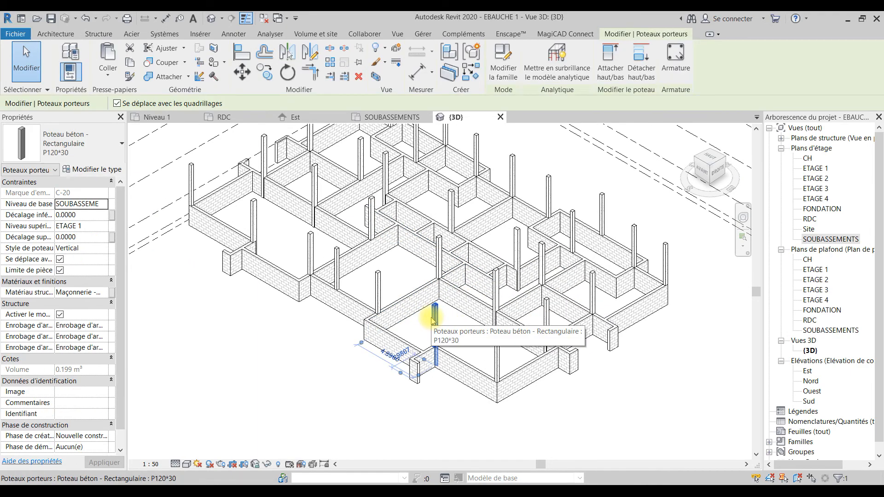
{"action": "scroll", "coordinate": [433, 321], "scroll_direction": "down", "scroll_amount": 1}
{"action": "middle_click_drag", "start_coordinate": [432, 320], "coordinate": [444, 252], "text": "shift"}
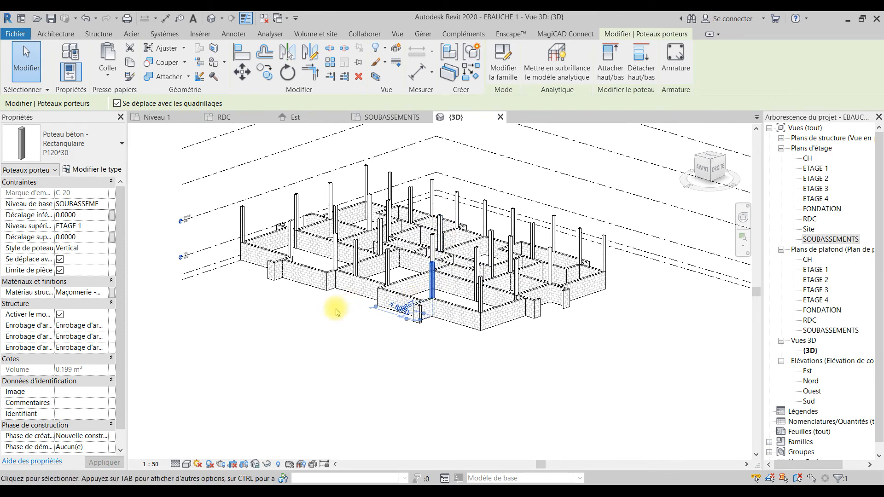
{"action": "right_click", "coordinate": [432, 282]}
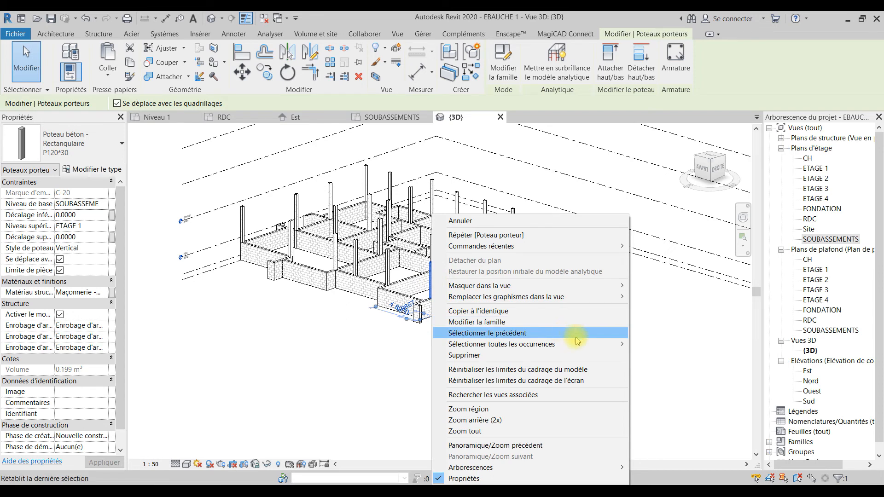
{"action": "mouse_move", "coordinate": [592, 345]}
{"action": "left_click", "coordinate": [654, 345]}
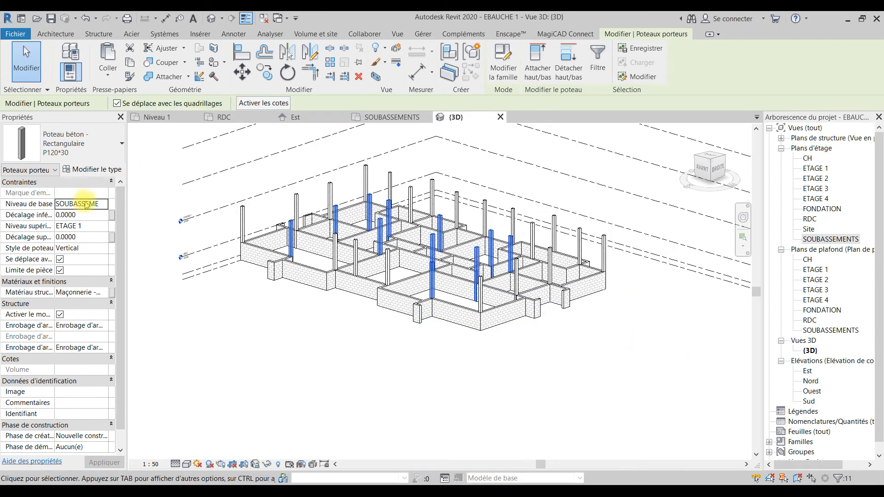
{"action": "left_click", "coordinate": [105, 204]}
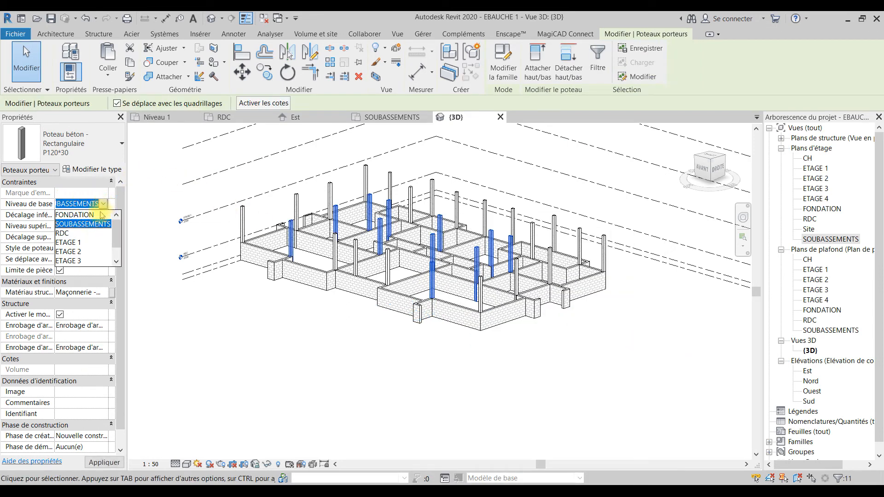
{"action": "left_click", "coordinate": [76, 215]}
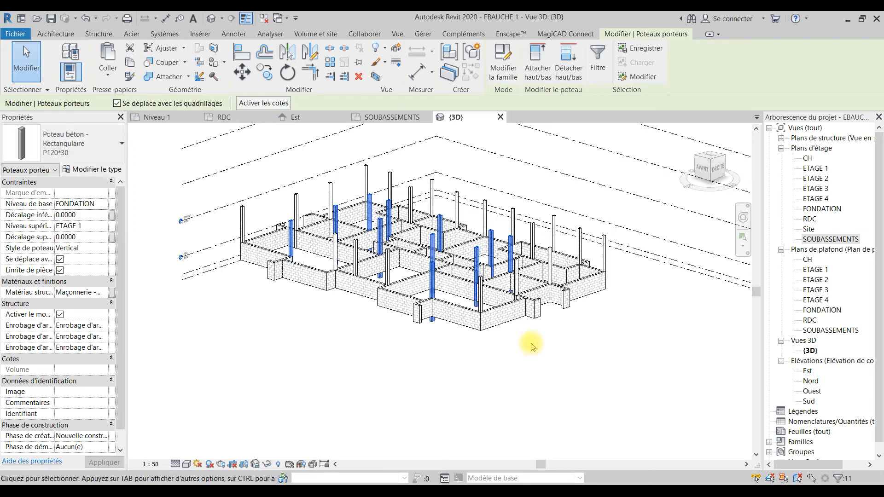
{"action": "left_click", "coordinate": [531, 344]}
Step: Select all instances of the P3 20*20 column and set their base level to FONDATION
{"action": "right_click", "coordinate": [481, 304]}
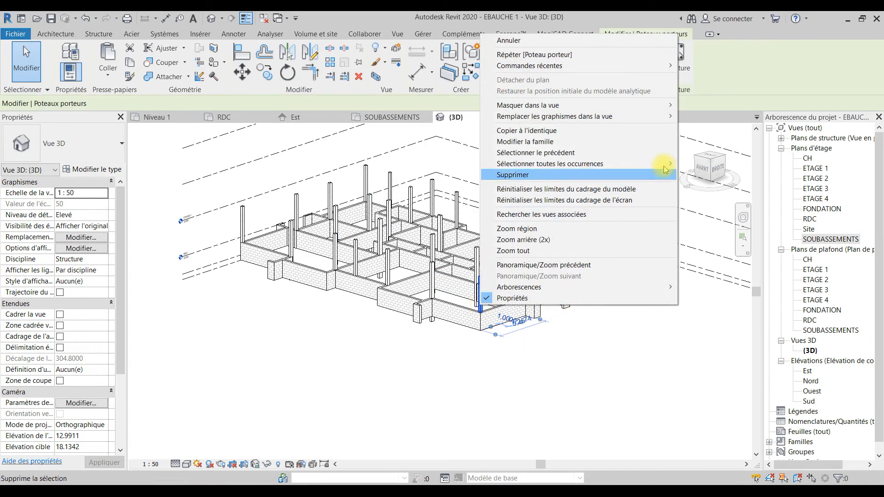
{"action": "mouse_move", "coordinate": [665, 164]}
{"action": "left_click", "coordinate": [706, 165]}
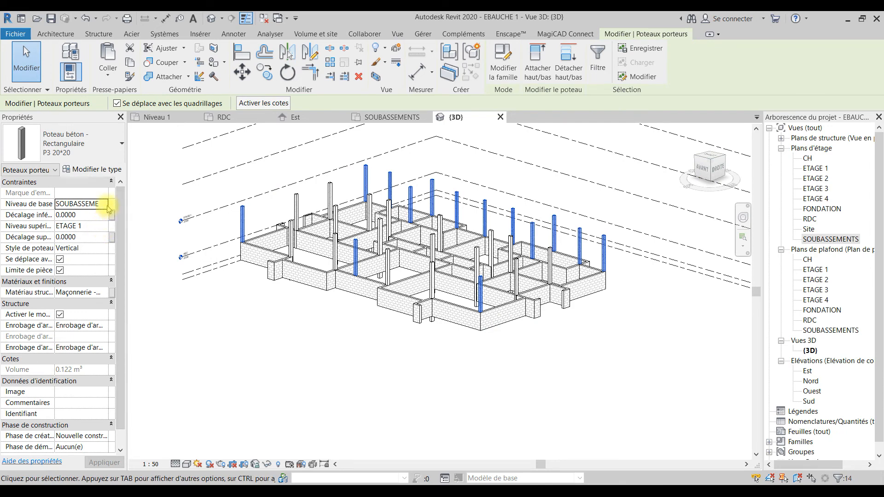
{"action": "left_click", "coordinate": [108, 206]}
{"action": "left_click", "coordinate": [88, 215]}
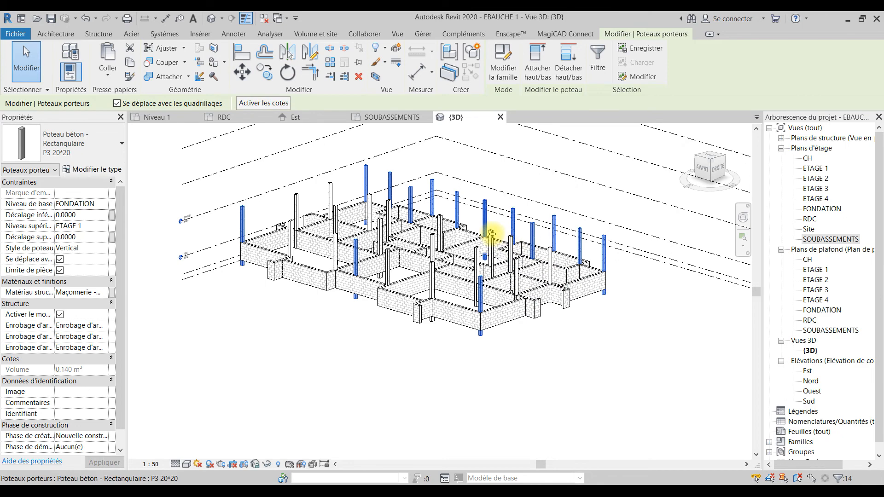
{"action": "left_click", "coordinate": [620, 307]}
Step: Select all instances of the P220*25 column, set their base level to FONDATION and check the column bases in 3D
{"action": "right_click", "coordinate": [551, 268]}
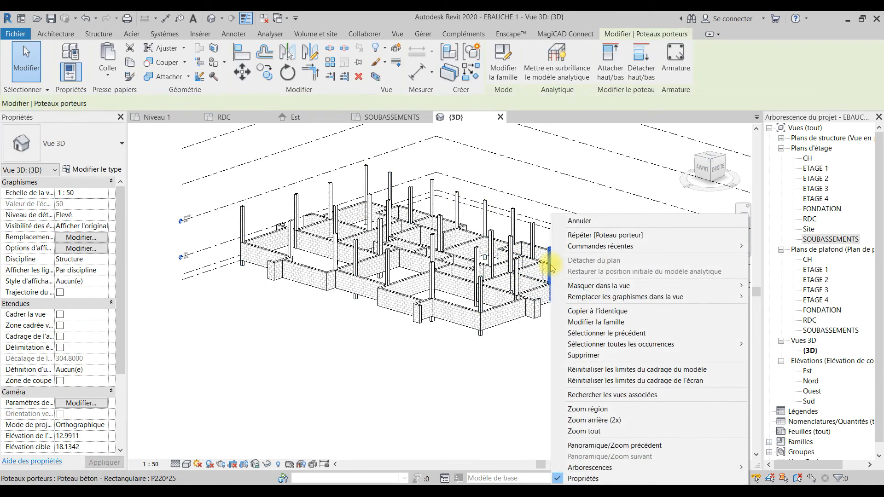
{"action": "mouse_move", "coordinate": [734, 345]}
{"action": "left_click", "coordinate": [778, 345]}
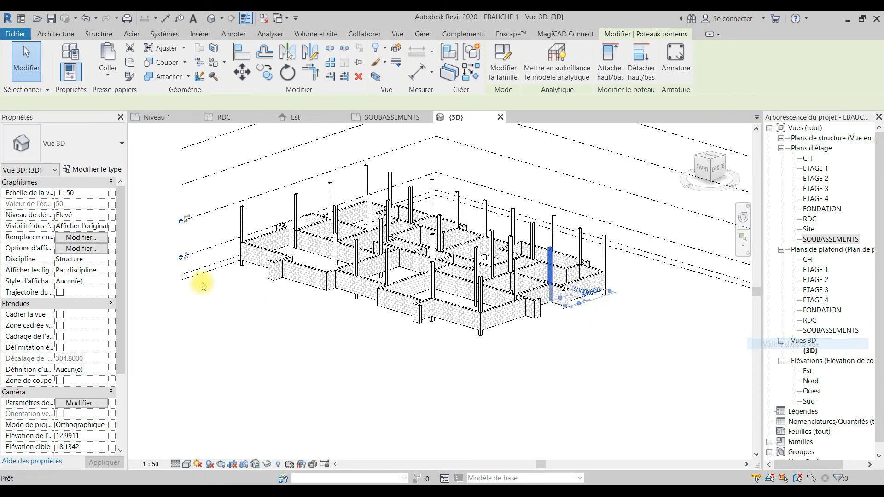
{"action": "left_click", "coordinate": [104, 203]}
{"action": "left_click", "coordinate": [76, 225]}
{"action": "left_click", "coordinate": [517, 338]}
{"action": "middle_click_drag", "start_coordinate": [499, 341], "coordinate": [470, 351], "text": "shift"}
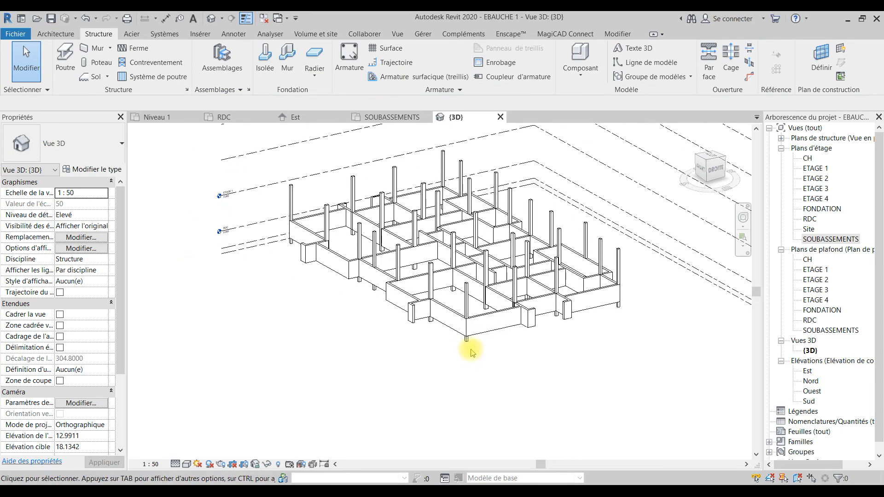
{"action": "middle_click_drag", "start_coordinate": [450, 306], "coordinate": [559, 286], "text": "shift"}
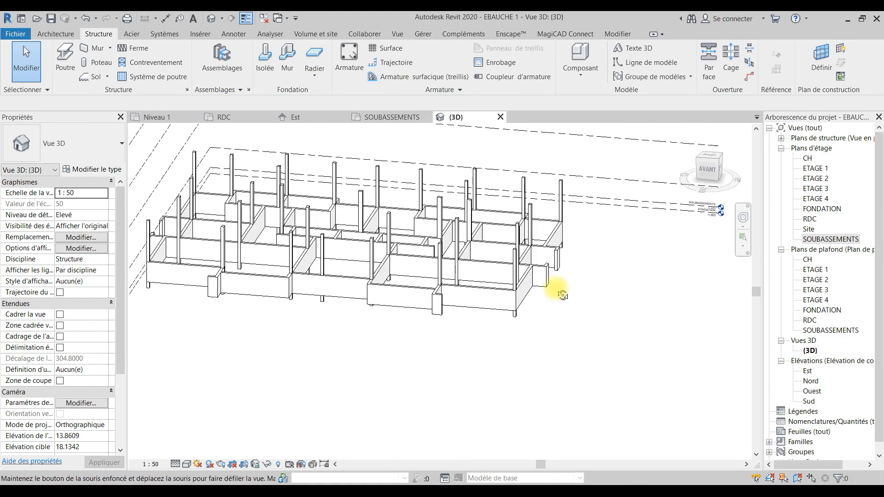
Step: Open the FONDATION floor plan to check the layout at that level, and return to the SOUBASSEMENTS plan
{"action": "left_click", "coordinate": [381, 117]}
{"action": "scroll", "coordinate": [440, 200], "scroll_direction": "up", "scroll_amount": 3}
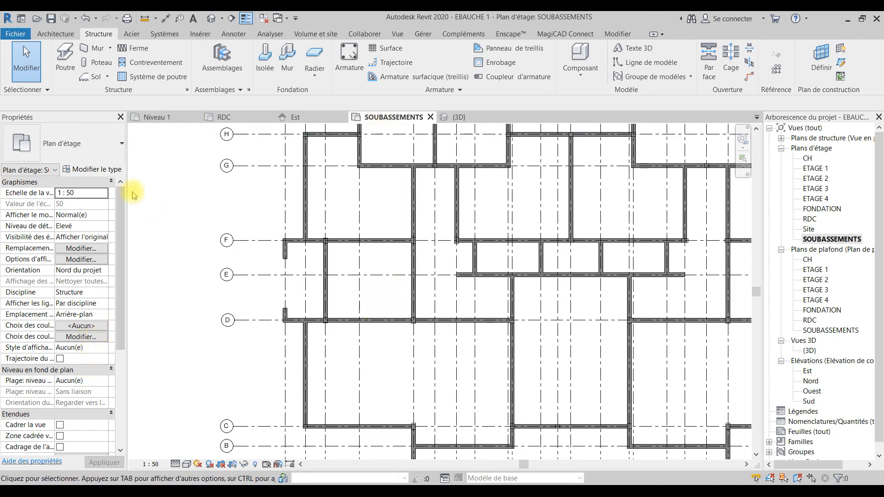
{"action": "left_click", "coordinate": [824, 211]}
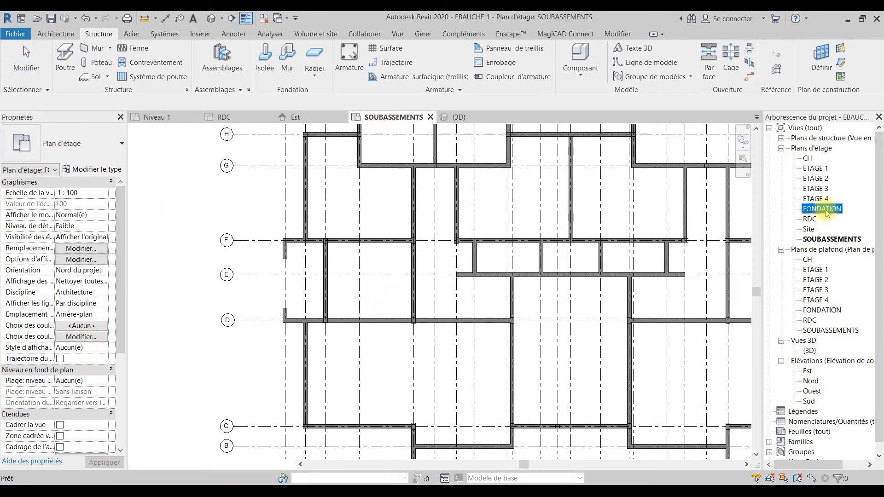
{"action": "double_click", "coordinate": [824, 210]}
{"action": "scroll", "coordinate": [397, 302], "scroll_direction": "up", "scroll_amount": 4}
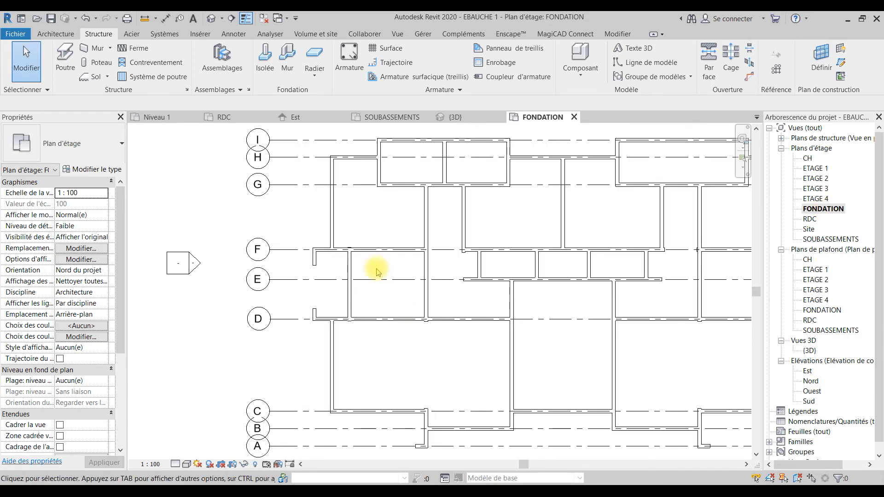
{"action": "middle_click_drag", "start_coordinate": [562, 291], "coordinate": [482, 171]}
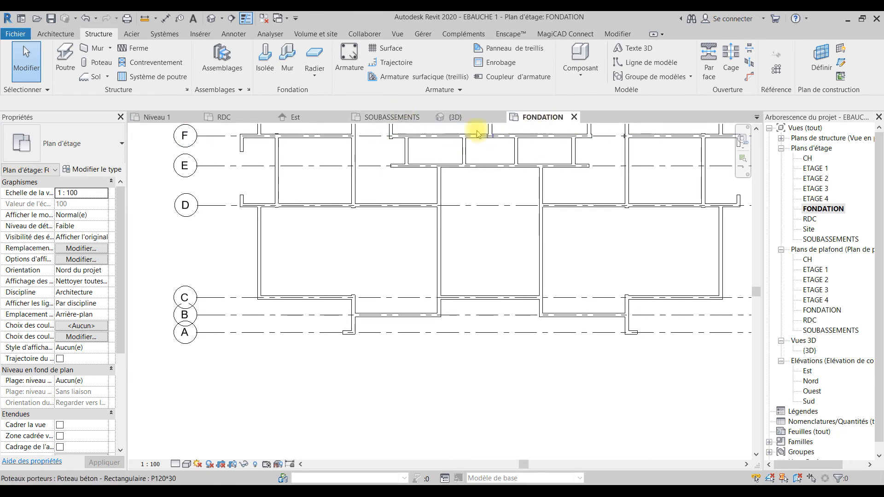
{"action": "scroll", "coordinate": [519, 296], "scroll_direction": "down", "scroll_amount": 3}
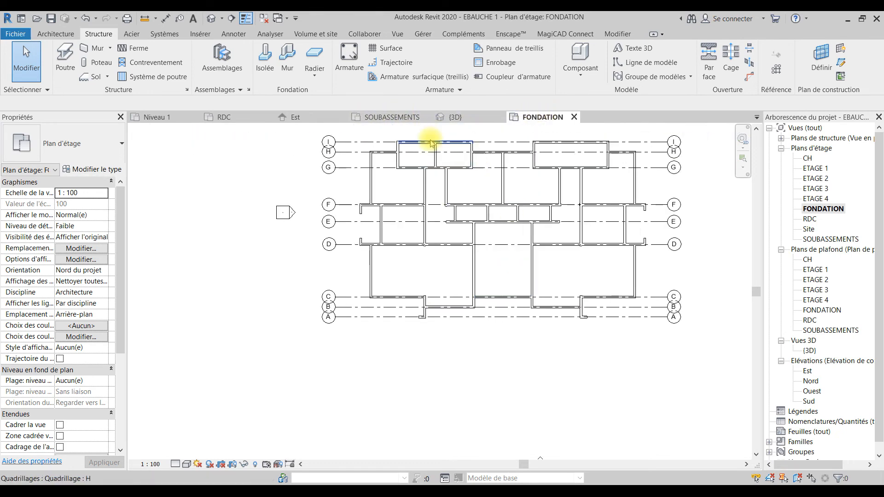
{"action": "left_click", "coordinate": [392, 117]}
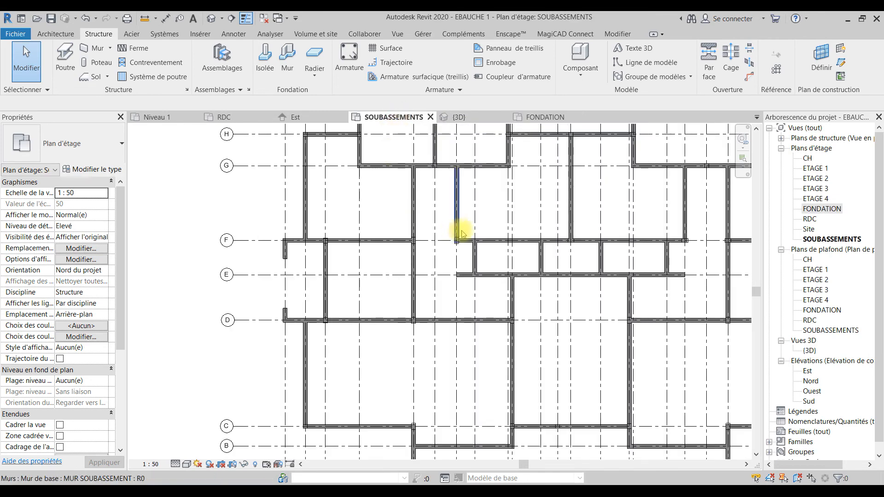
{"action": "scroll", "coordinate": [438, 245], "scroll_direction": "down", "scroll_amount": 4}
{"action": "middle_click_drag", "start_coordinate": [382, 213], "coordinate": [386, 237]}
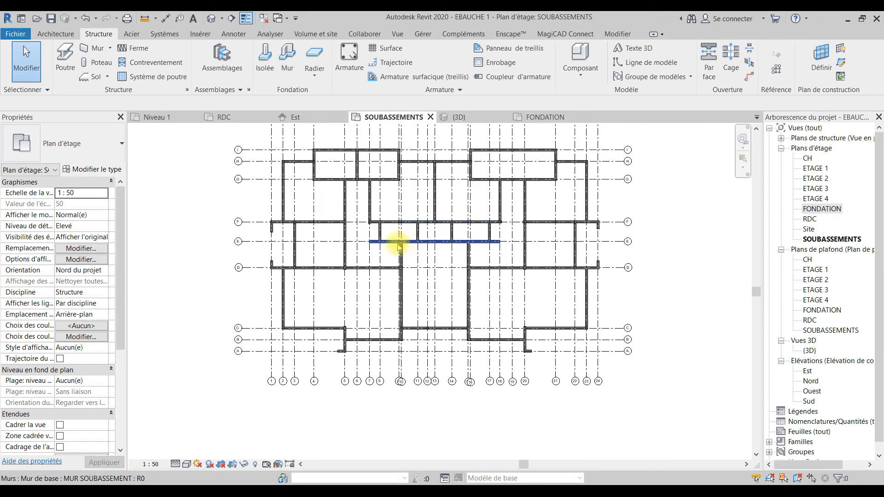
Step: Switch to the Niveau 1 plan of the MODELLE project, dismiss the save reminder and examine the offset bubble of grid 10
{"action": "left_click", "coordinate": [165, 116]}
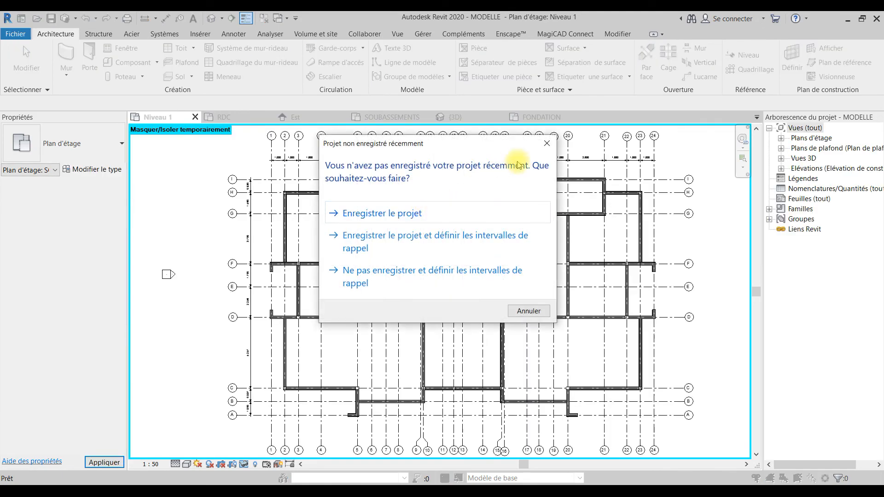
{"action": "left_click", "coordinate": [551, 146]}
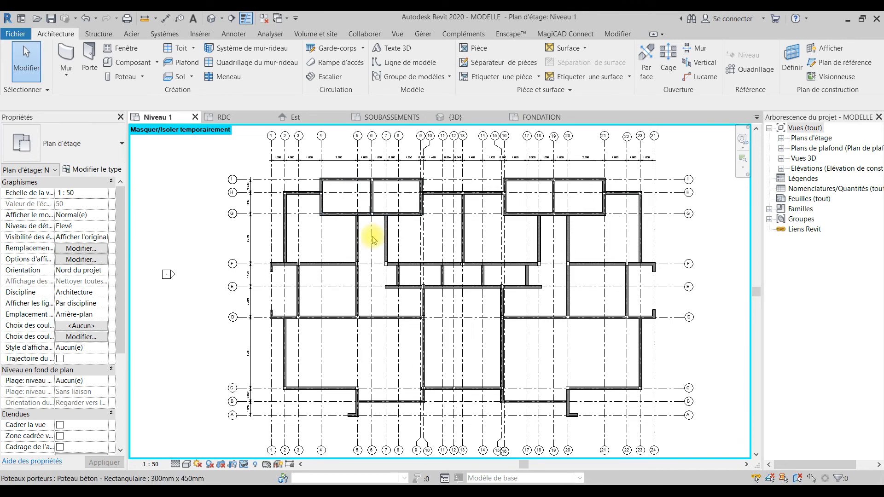
{"action": "scroll", "coordinate": [411, 191], "scroll_direction": "up", "scroll_amount": 1}
{"action": "scroll", "coordinate": [484, 241], "scroll_direction": "up", "scroll_amount": 2}
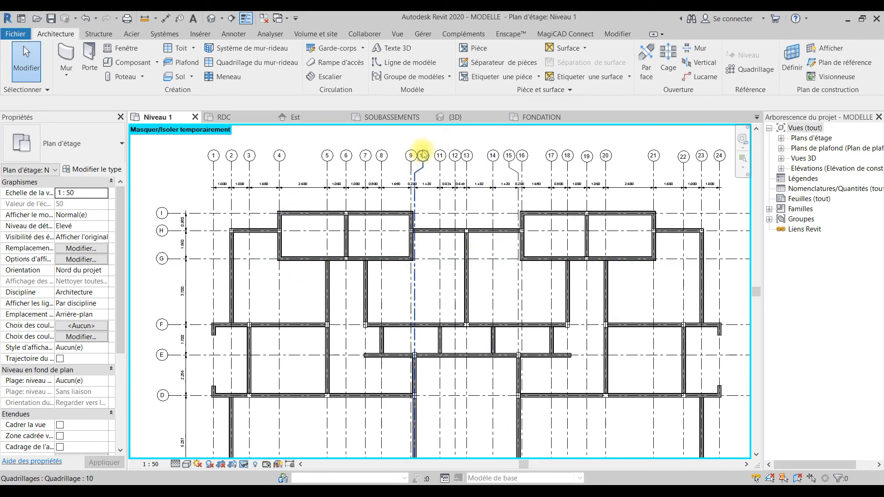
{"action": "scroll", "coordinate": [421, 154], "scroll_direction": "up", "scroll_amount": 2}
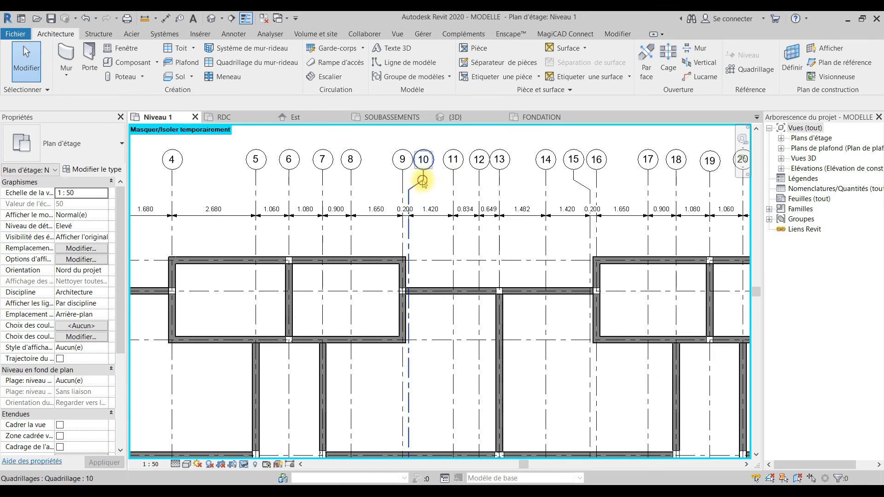
{"action": "left_click", "coordinate": [420, 177]}
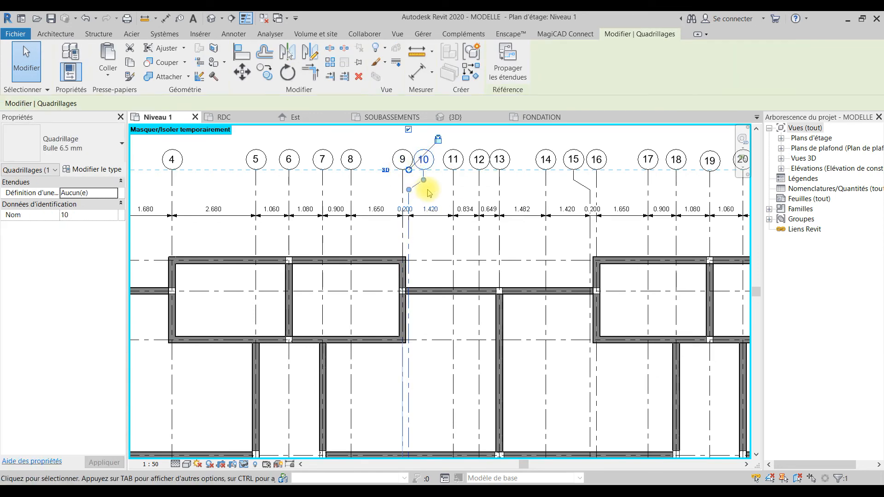
{"action": "scroll", "coordinate": [423, 198], "scroll_direction": "down", "scroll_amount": 3}
{"action": "left_click", "coordinate": [179, 186]}
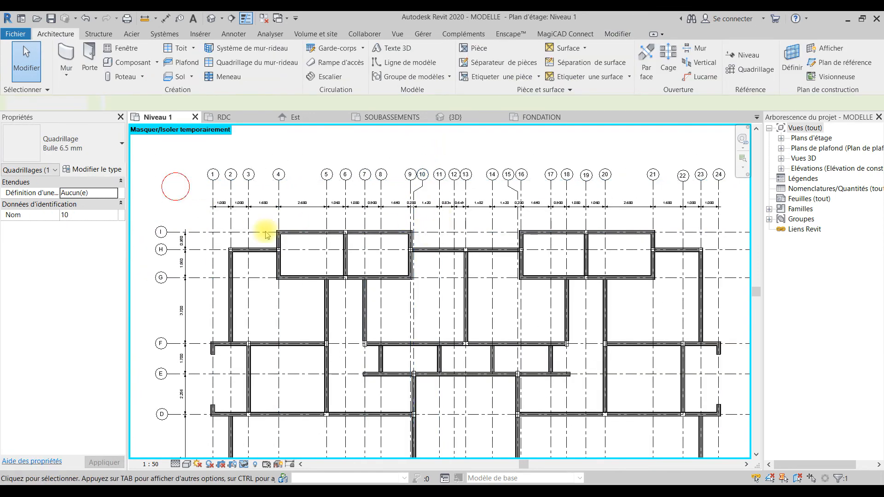
Step: Examine the wall, column and grid layout across the reference Niveau 1 plan down to grid A
{"action": "scroll", "coordinate": [281, 251], "scroll_direction": "up", "scroll_amount": 3}
{"action": "scroll", "coordinate": [499, 291], "scroll_direction": "up", "scroll_amount": 2}
{"action": "middle_click_drag", "start_coordinate": [499, 291], "coordinate": [485, 88]}
{"action": "scroll", "coordinate": [479, 249], "scroll_direction": "down", "scroll_amount": 3}
{"action": "middle_click_drag", "start_coordinate": [544, 254], "coordinate": [543, 278]}
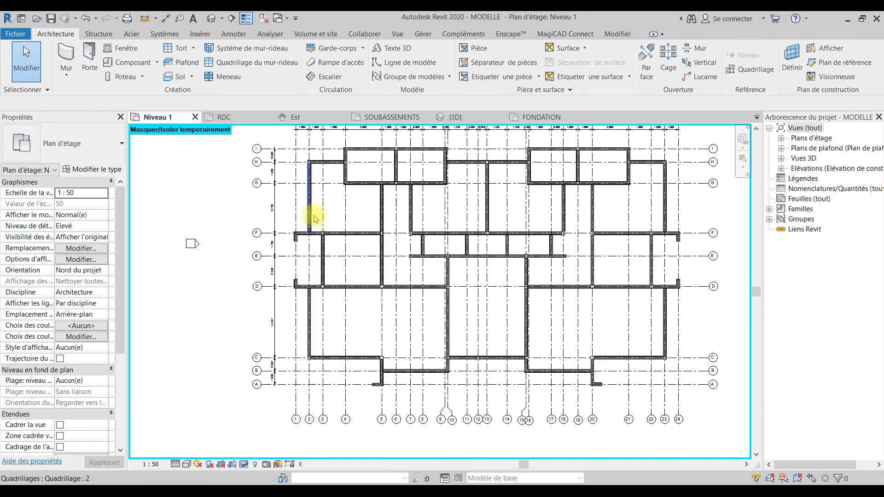
{"action": "middle_click_drag", "start_coordinate": [667, 282], "coordinate": [683, 219]}
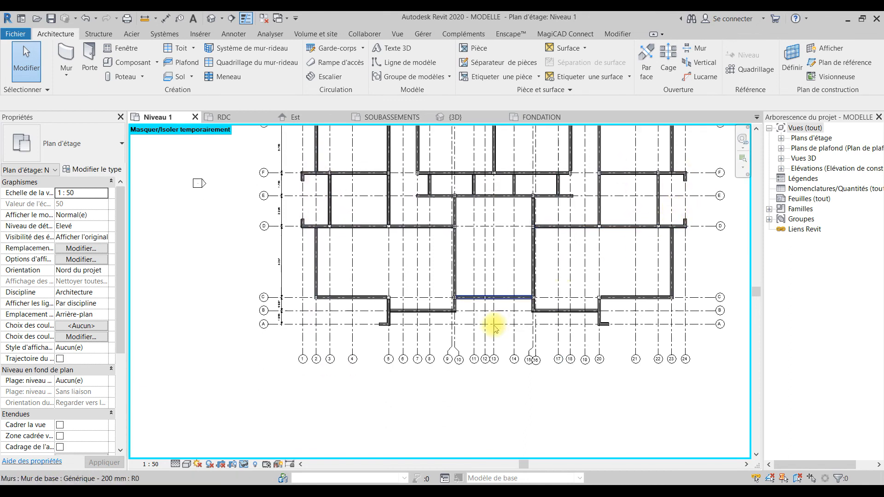
Step: Check the type of the concrete columns on grid C at grids 20, 15 and 10
{"action": "left_click", "coordinate": [599, 300]}
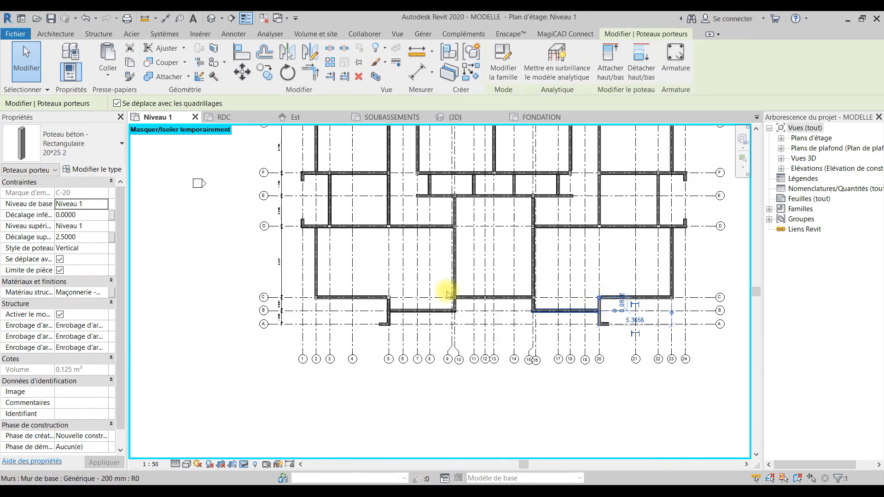
{"action": "left_click", "coordinate": [534, 299]}
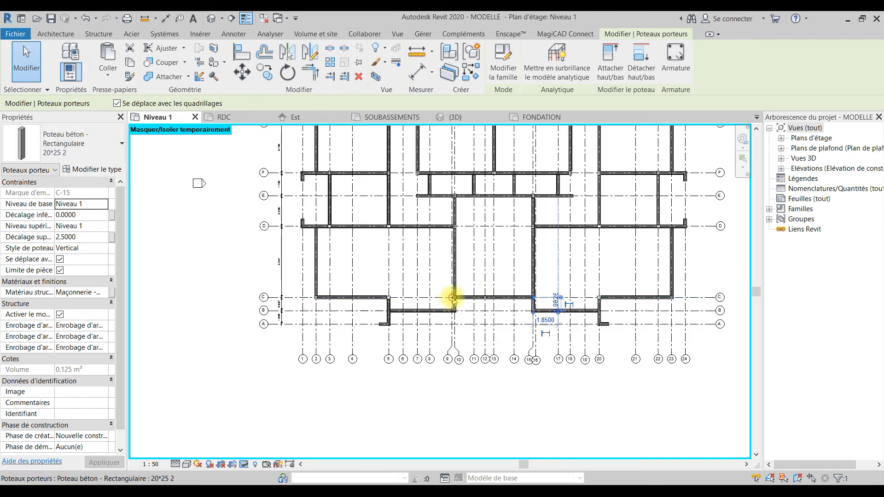
{"action": "left_click", "coordinate": [454, 298]}
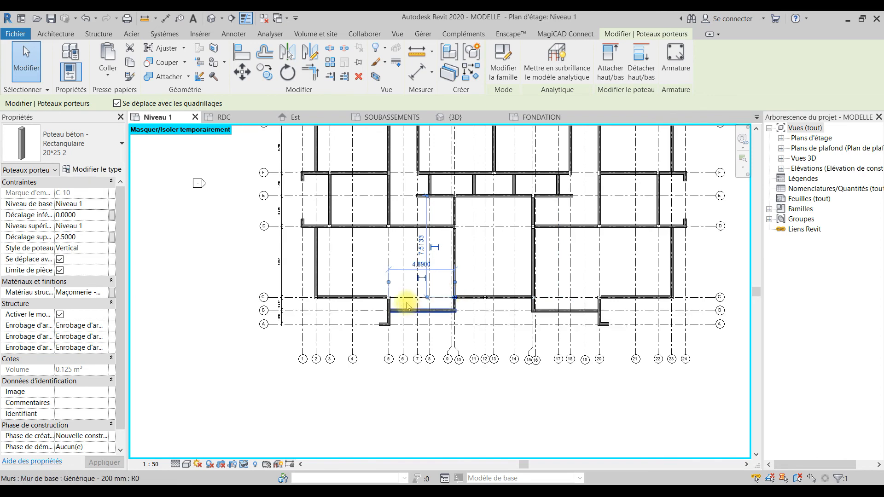
Step: Change the two grid C columns at grids 5 and 20 to the rectangular concrete column type 20*30
{"action": "left_click", "coordinate": [391, 299]}
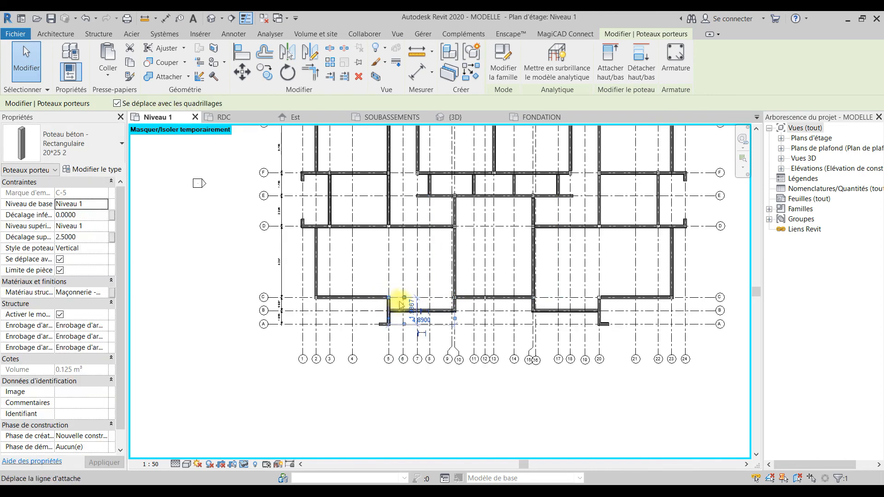
{"action": "left_click", "coordinate": [598, 299], "text": "ctrl"}
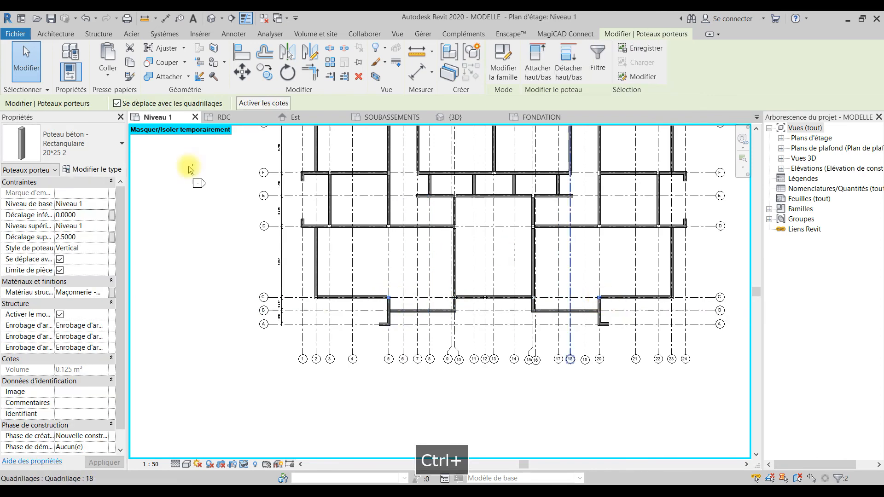
{"action": "left_click", "coordinate": [69, 143]}
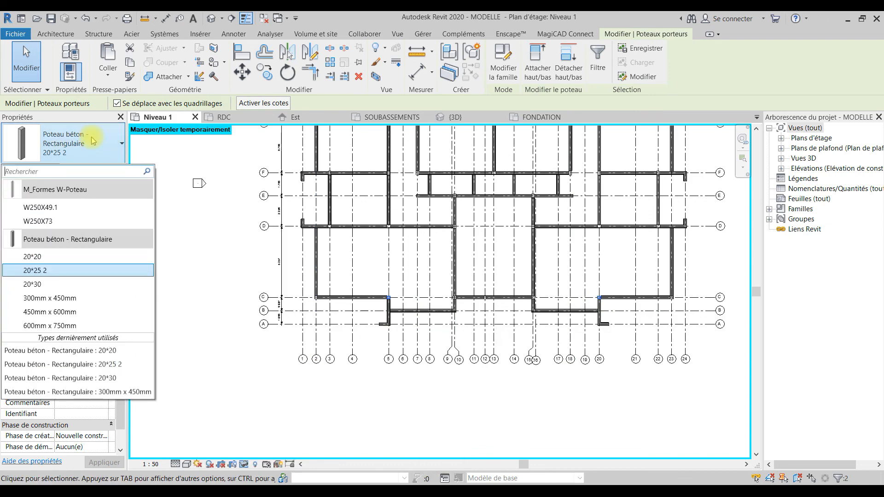
{"action": "left_click", "coordinate": [69, 285]}
{"action": "left_click", "coordinate": [630, 266]}
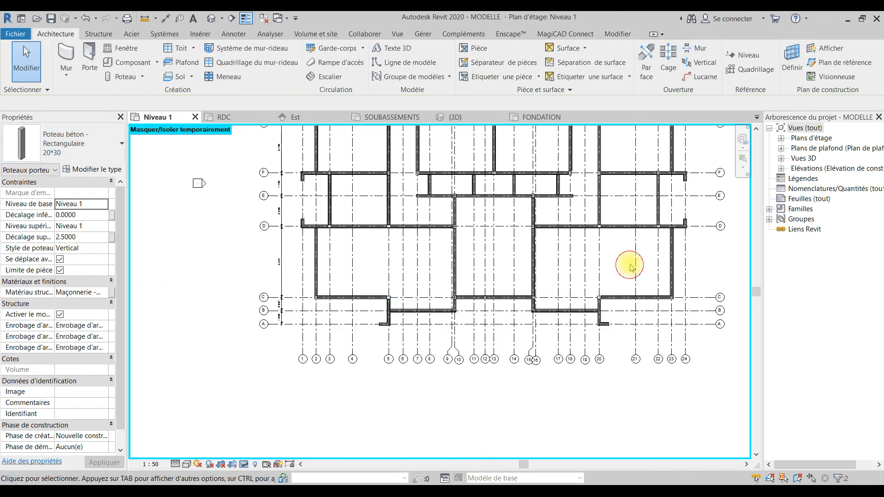
{"action": "scroll", "coordinate": [543, 277], "scroll_direction": "down", "scroll_amount": 2}
{"action": "scroll", "coordinate": [537, 307], "scroll_direction": "down", "scroll_amount": 3}
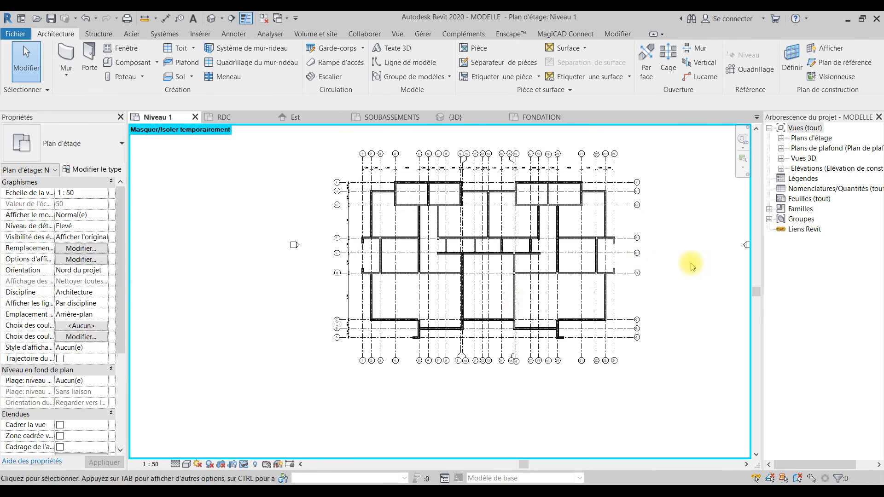